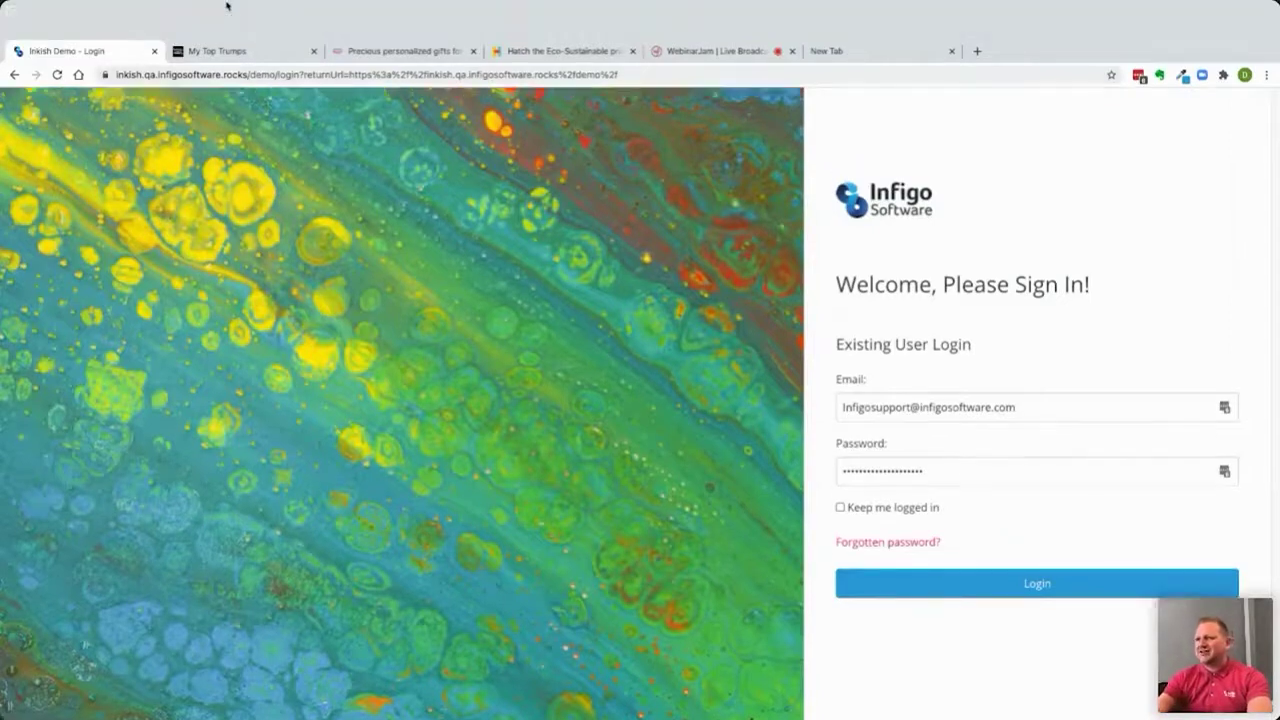
Look through the My Top Trumps example storefront, from its home banner to the personalised cards and accessories.
left_click(190, 8)
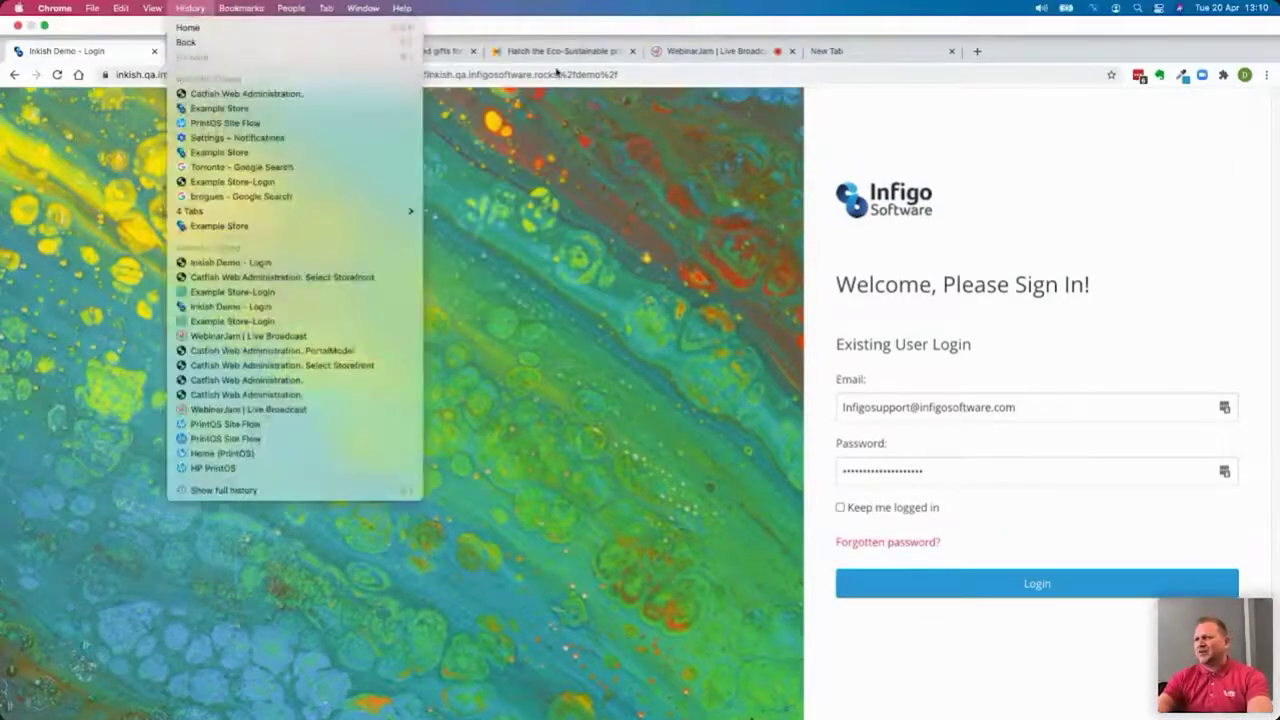
left_click(1012, 56)
left_click(257, 53)
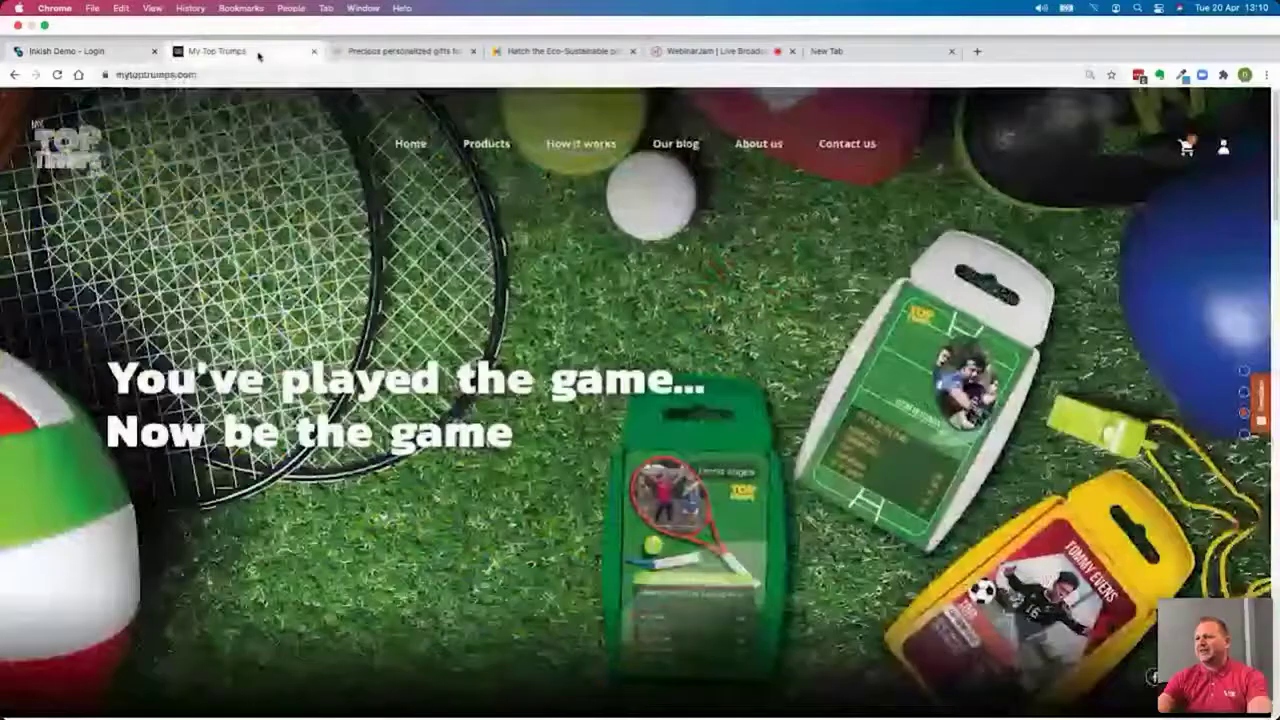
scroll(737, 580, "down", 15)
scroll(737, 580, "up", 10)
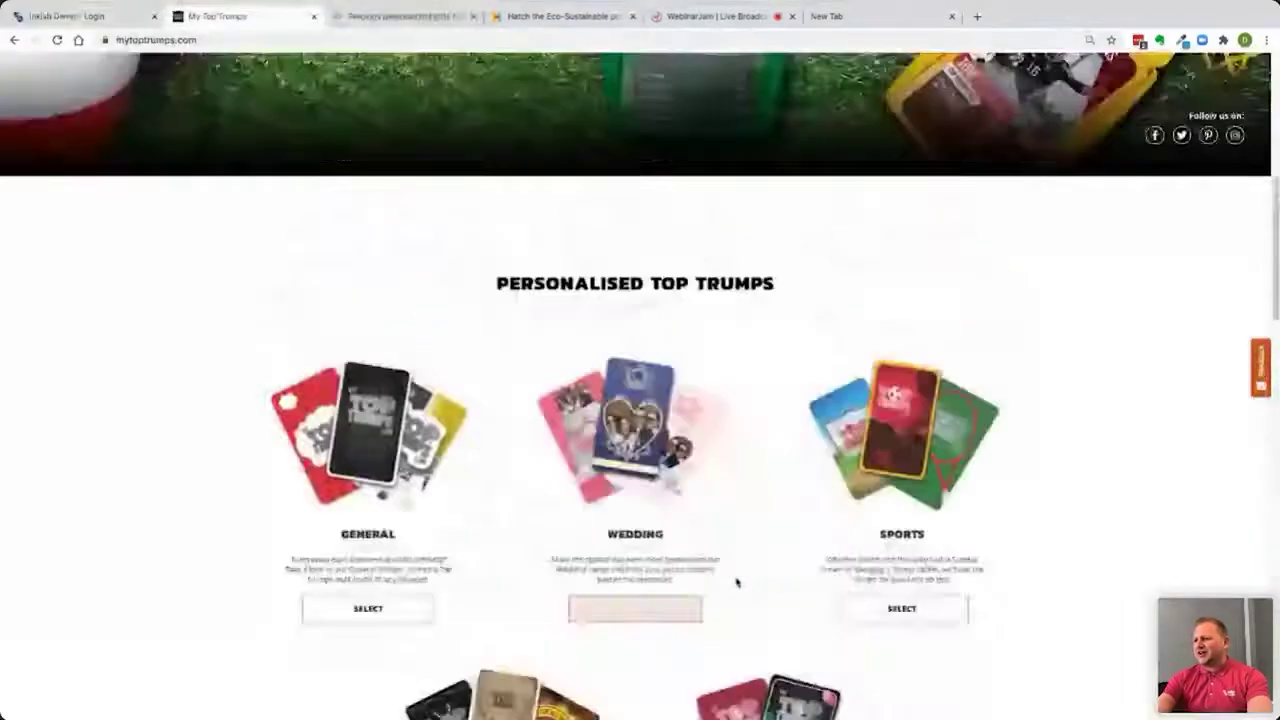
scroll(737, 582, "up", 3)
scroll(737, 582, "down", 10)
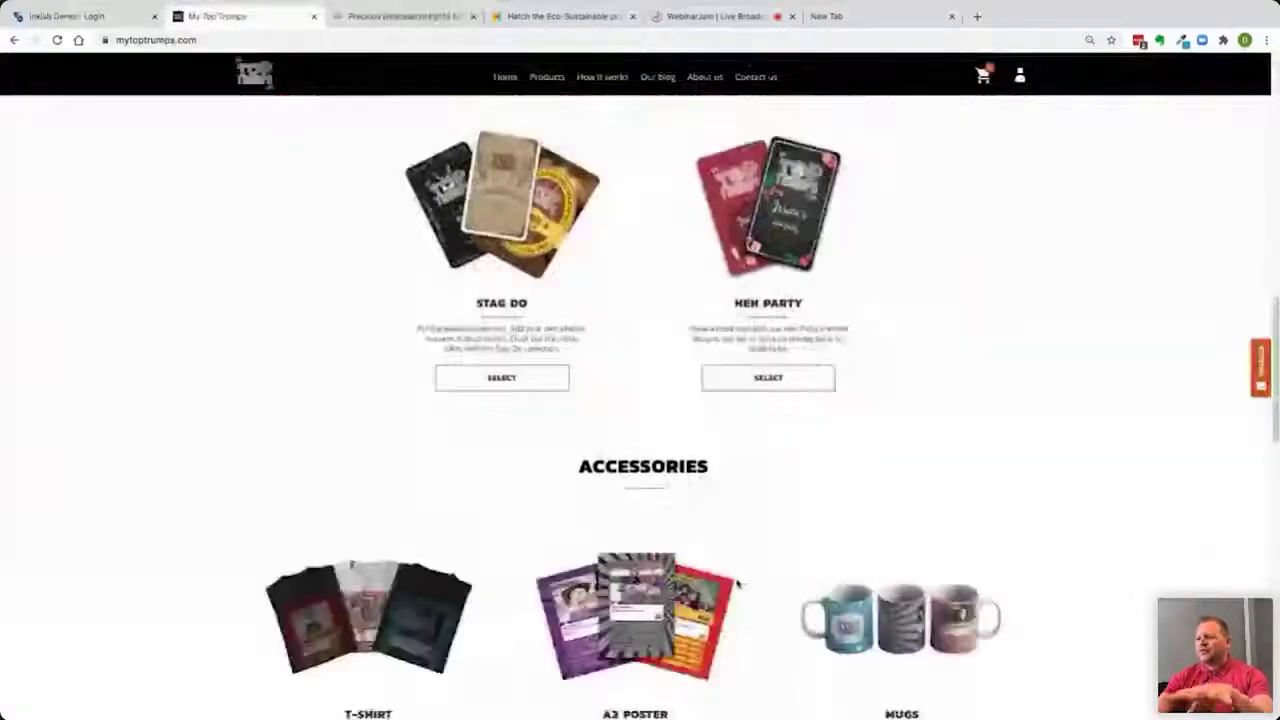
scroll(737, 584, "up", 10)
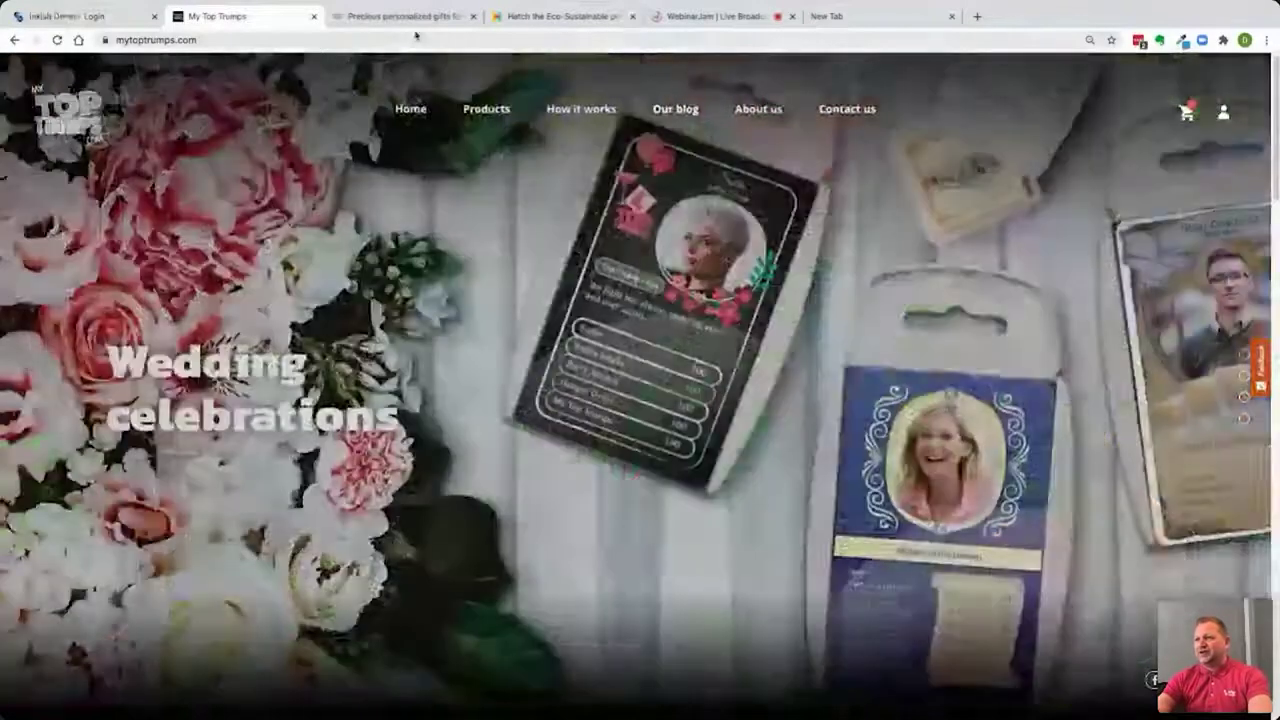
Look through the home pages of the PrintMySmile and Hatch example storefronts, including Hatch's product range.
left_click(415, 18)
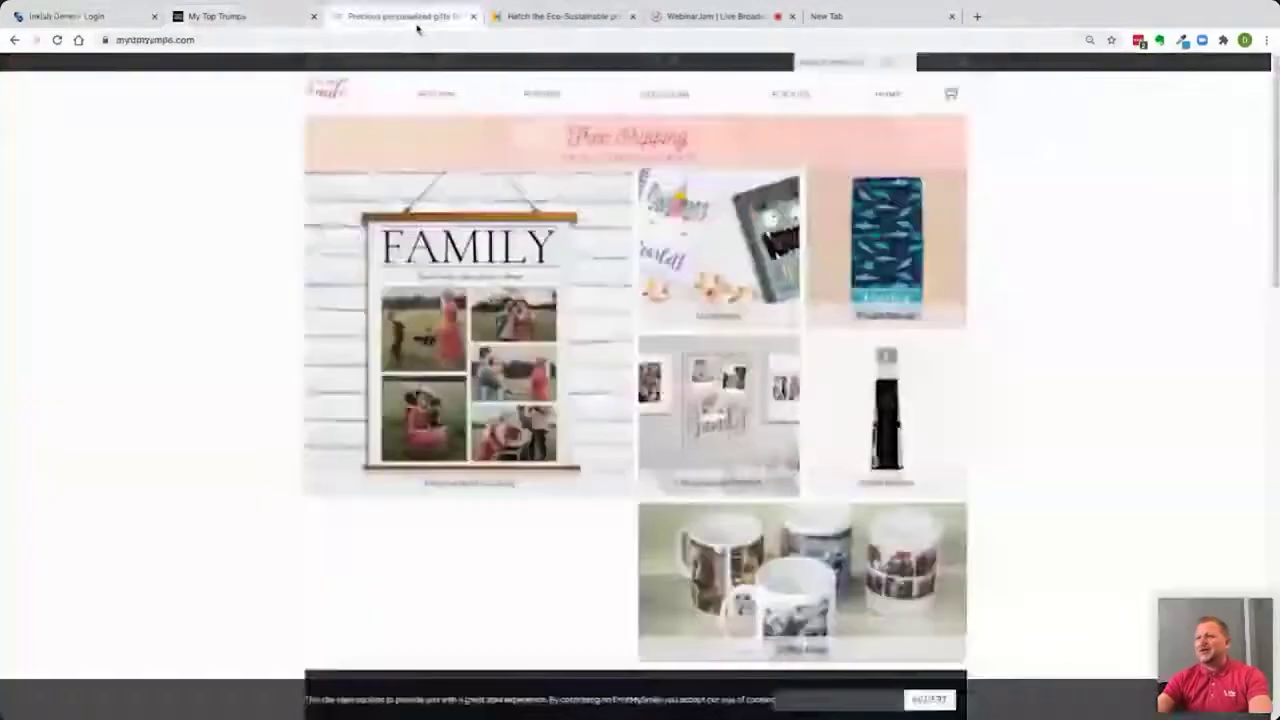
scroll(129, 371, "down", 5)
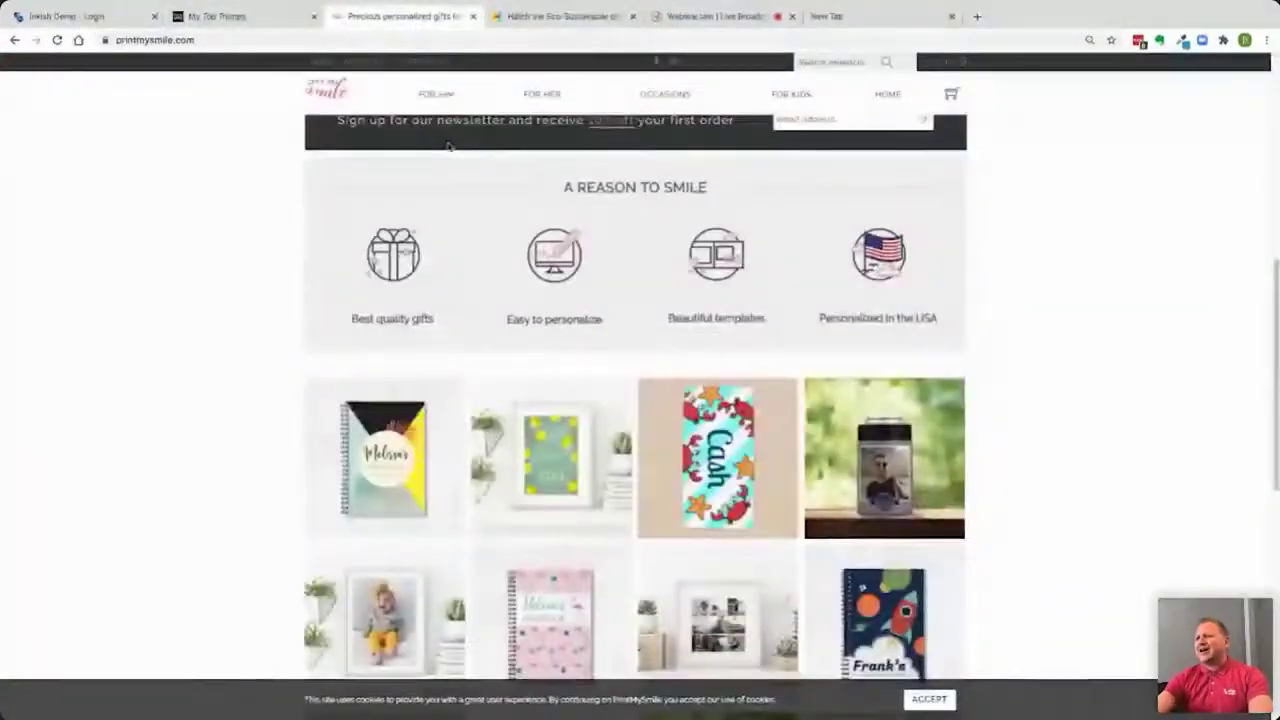
left_click(525, 16)
scroll(583, 433, "up", 3)
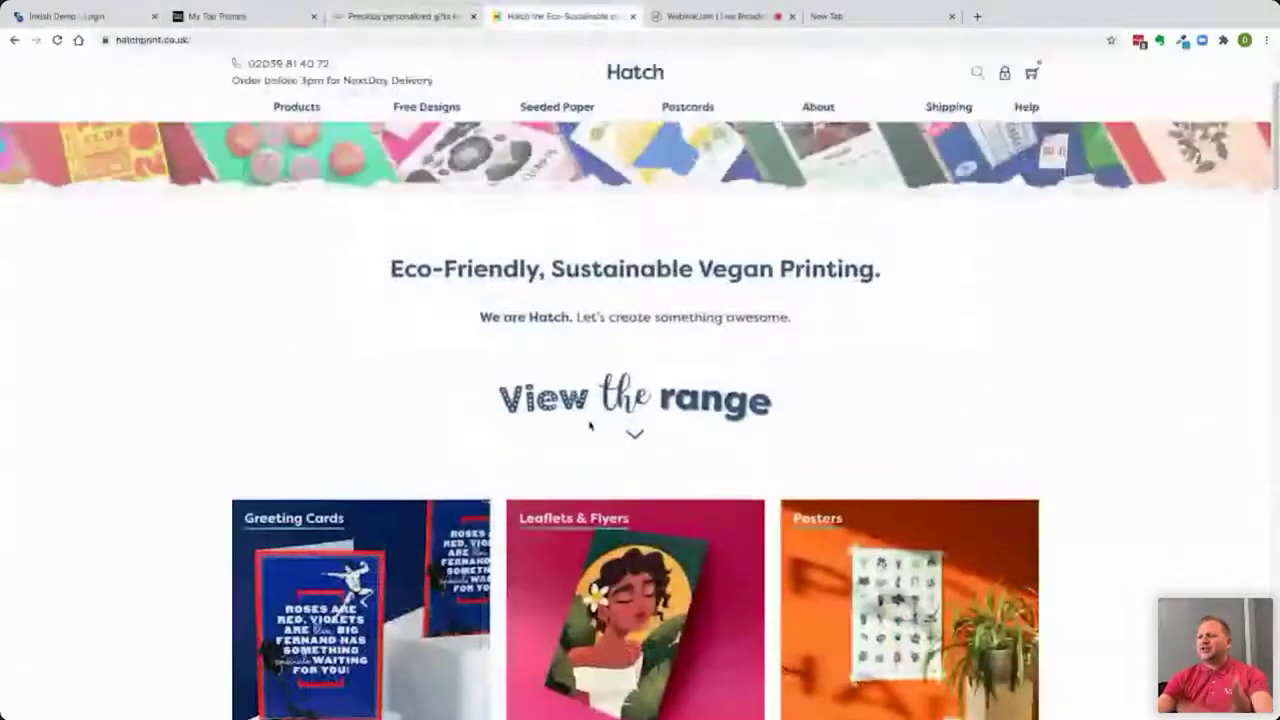
scroll(583, 435, "down", 10)
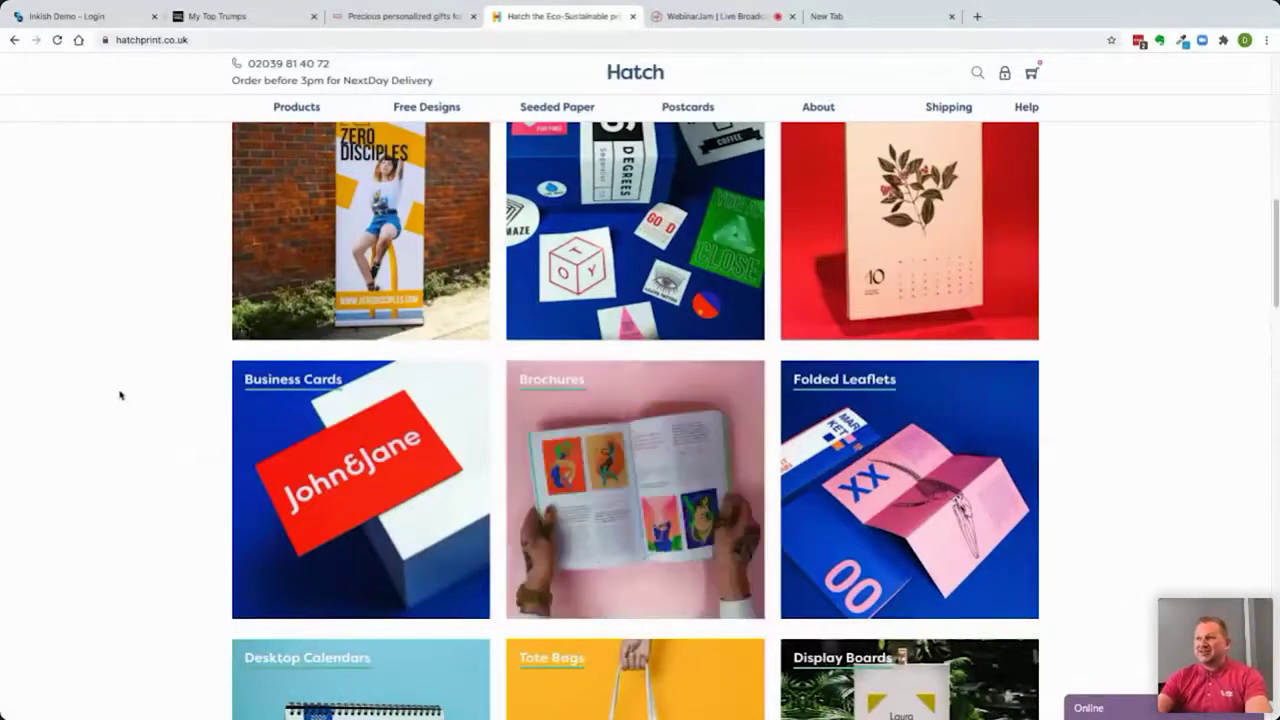
Sign in to the Inkish Demo storefront with the prefilled credentials and open its administration area.
left_click(81, 18)
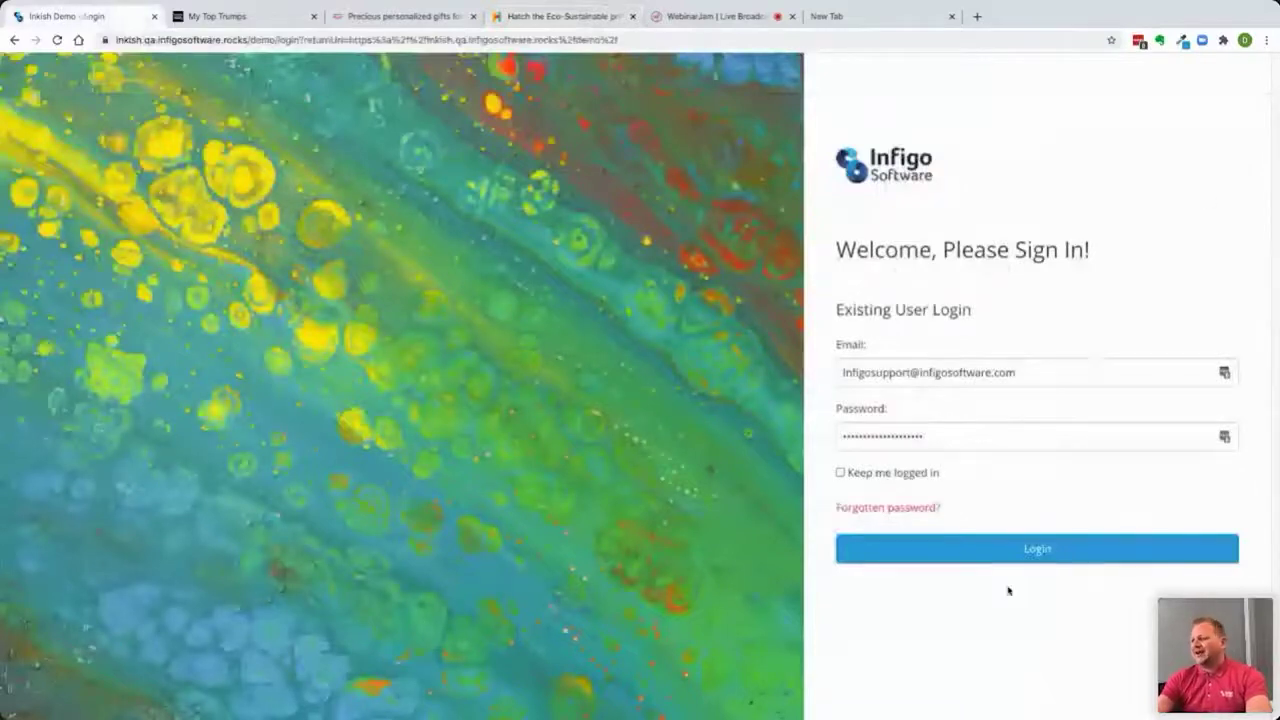
left_click(1040, 541)
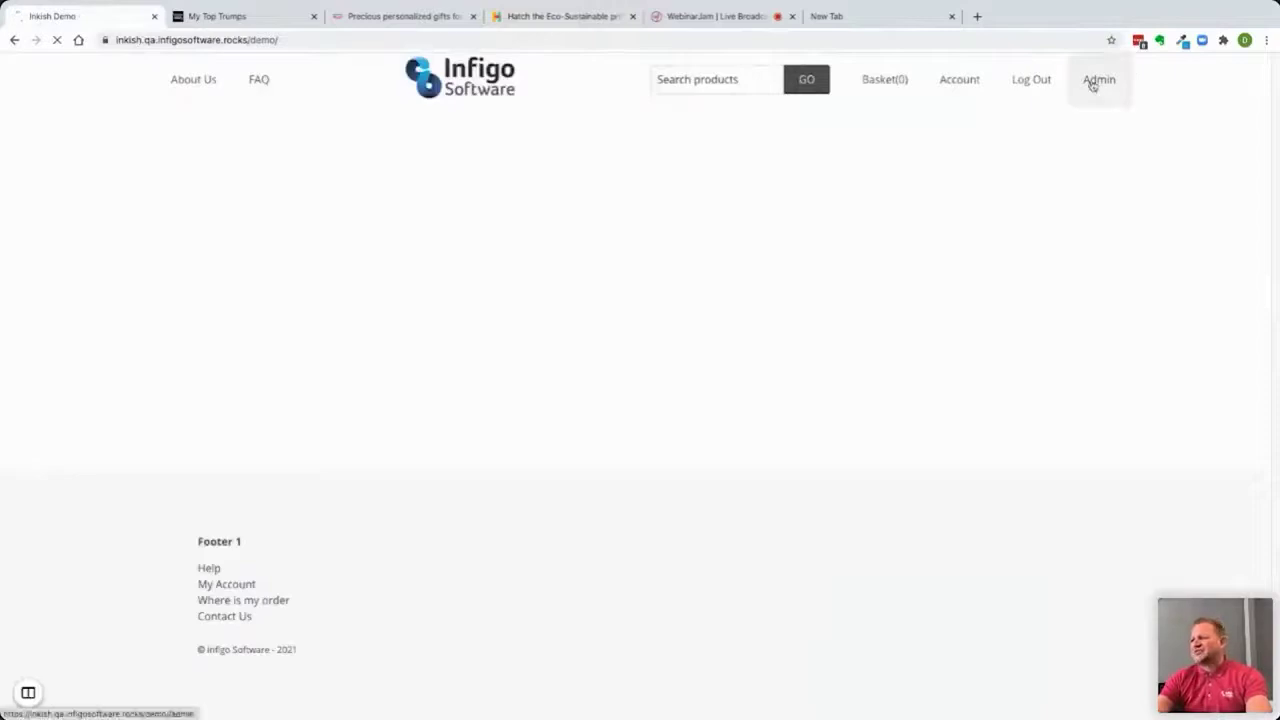
left_click(1097, 80)
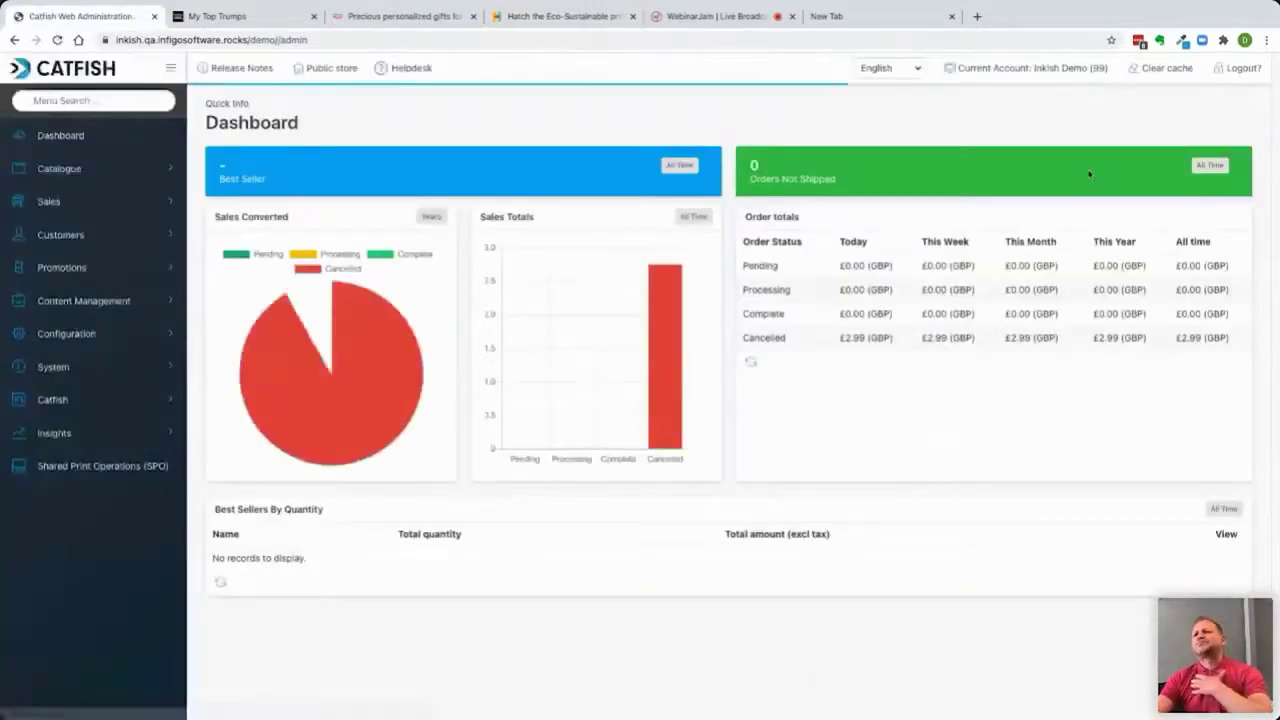
Log out of the Inkish Demo administration and sign in again through the Example Store login page.
left_click(1239, 74)
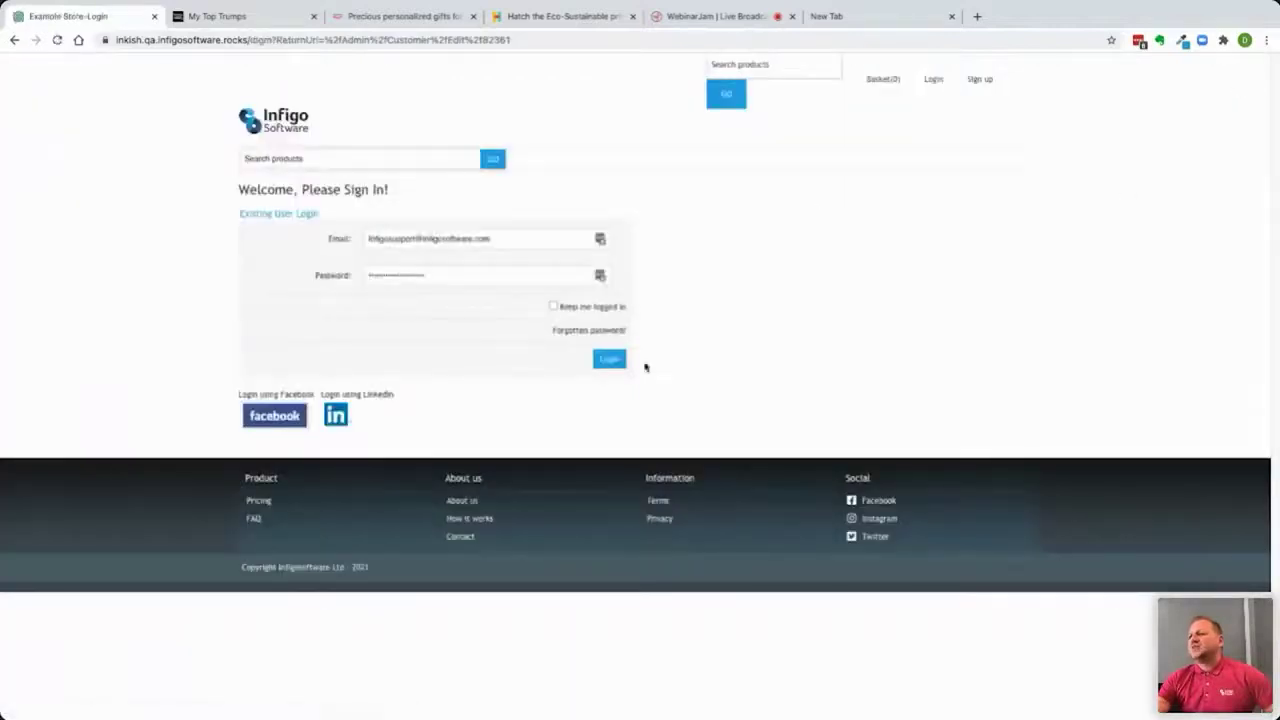
left_click(608, 360)
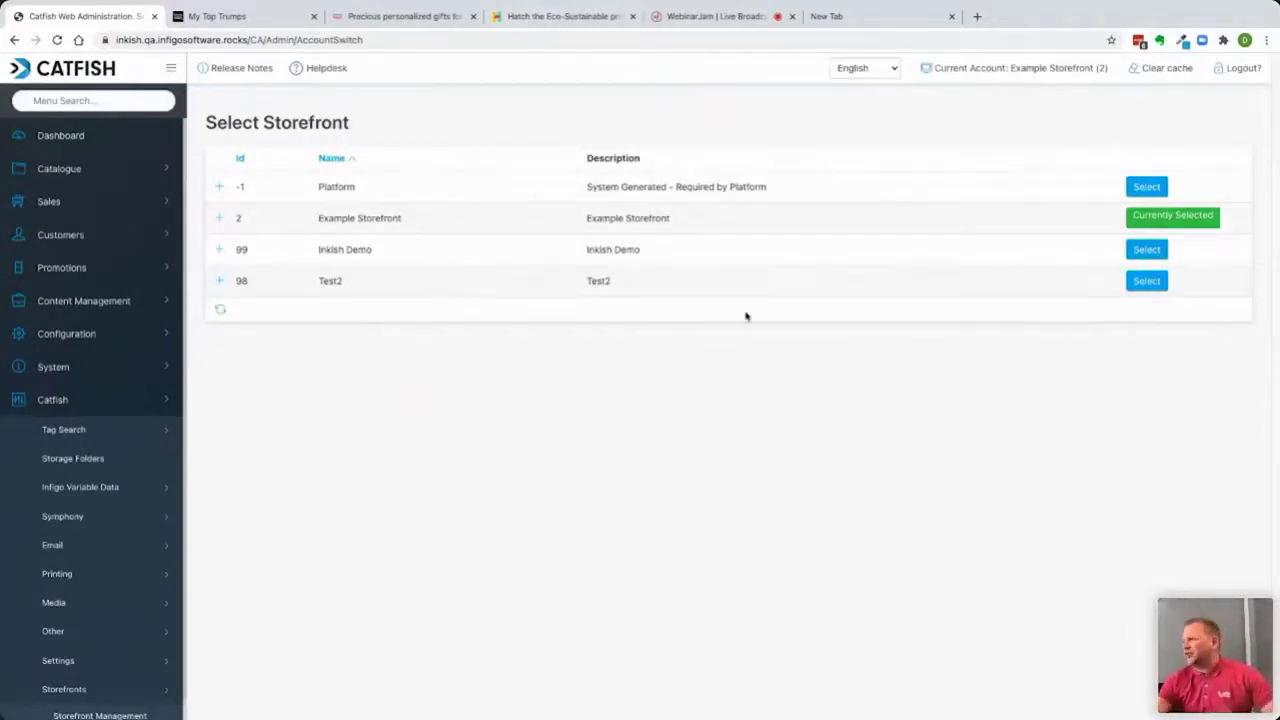
Search the admin menu for "Stor", open Storefront Management and expand the Portal entry to list its accounts.
left_click(135, 102)
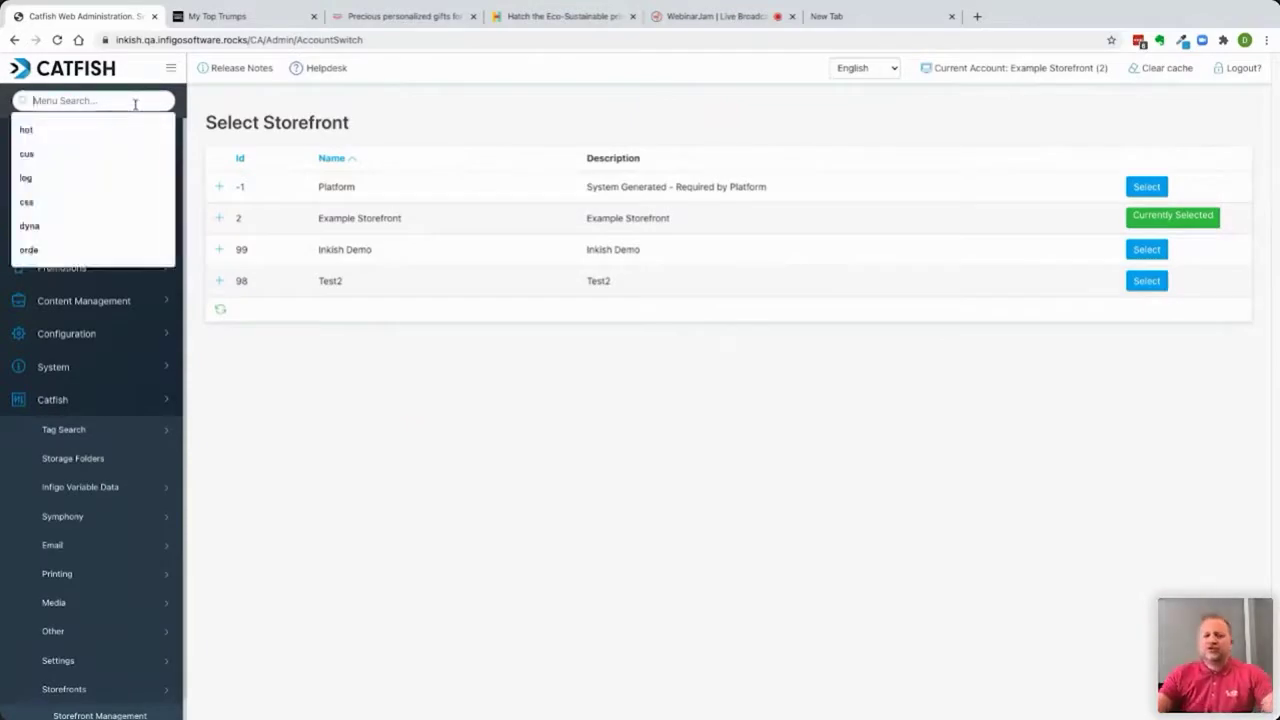
type("Stor")
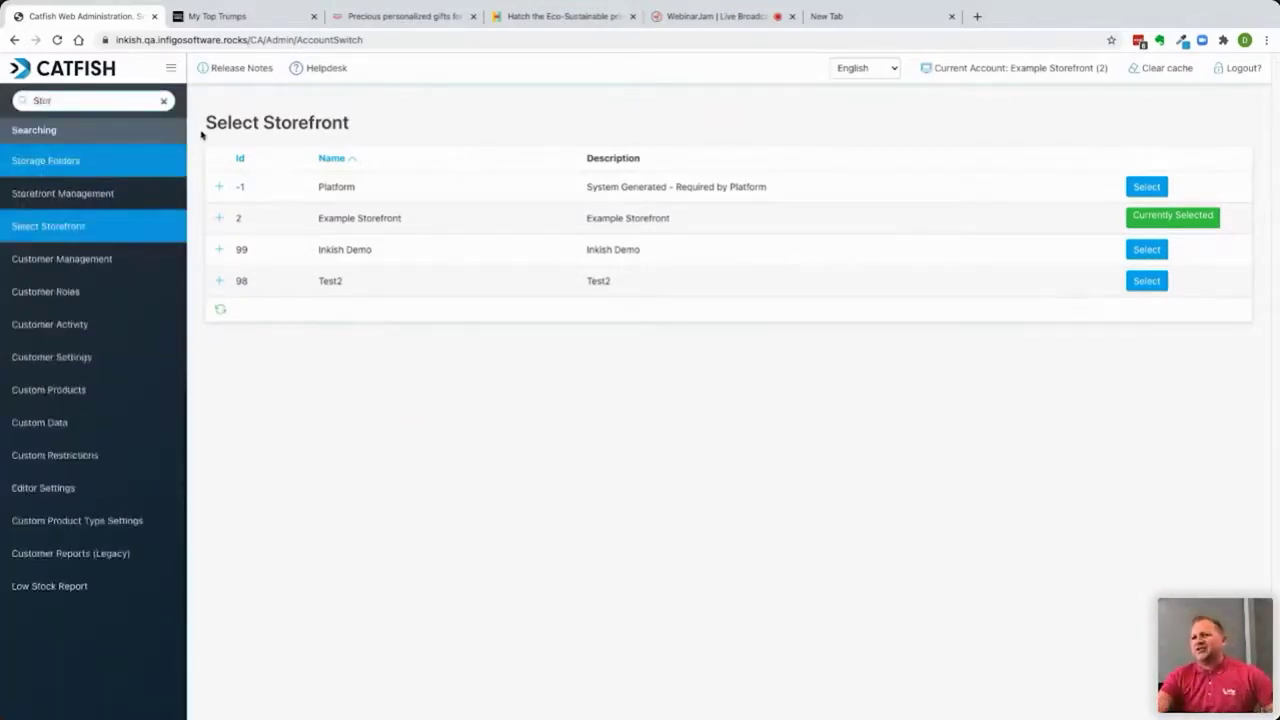
left_click(123, 196)
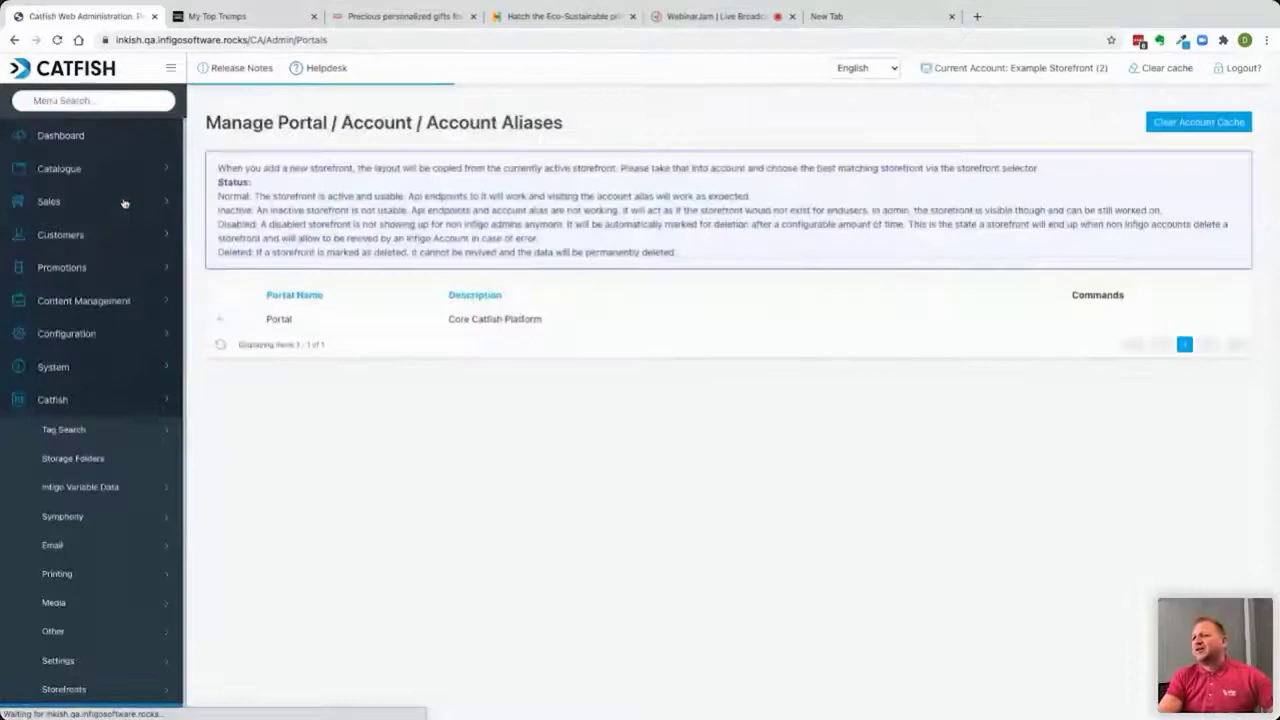
left_click(222, 321)
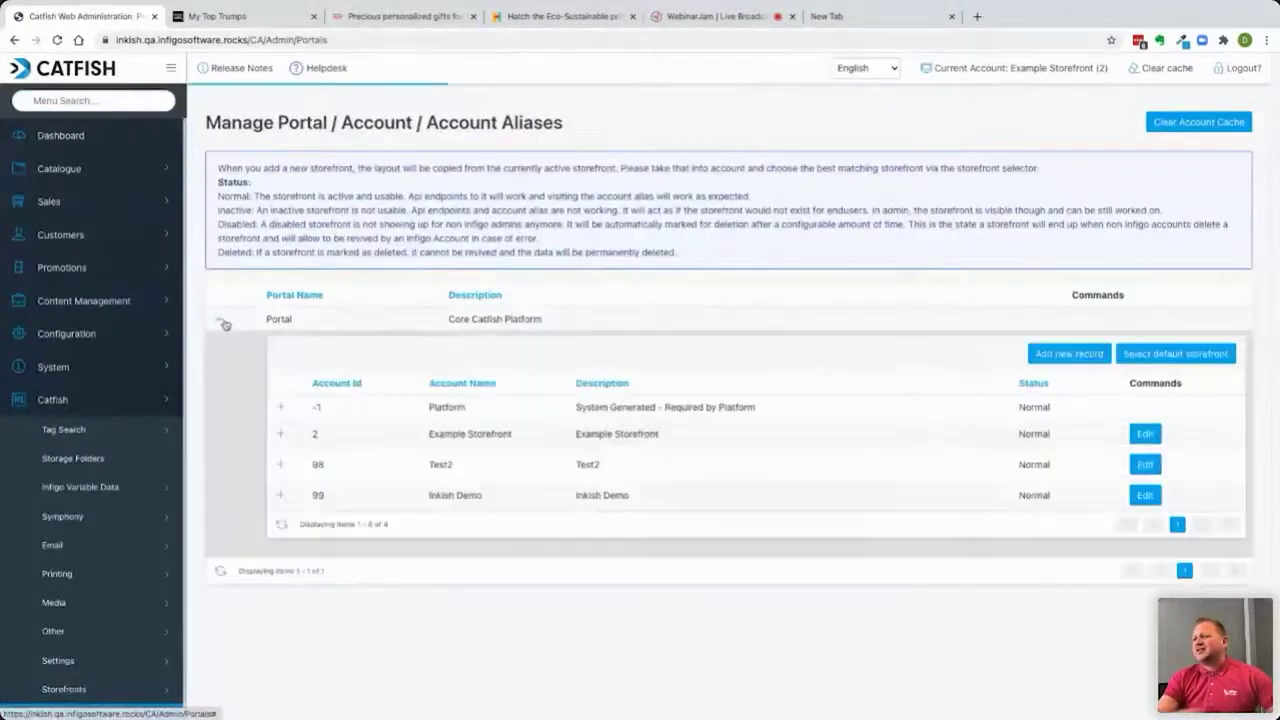
Examine the URL alias of the Test2 account, then collapse its details.
left_click(281, 464)
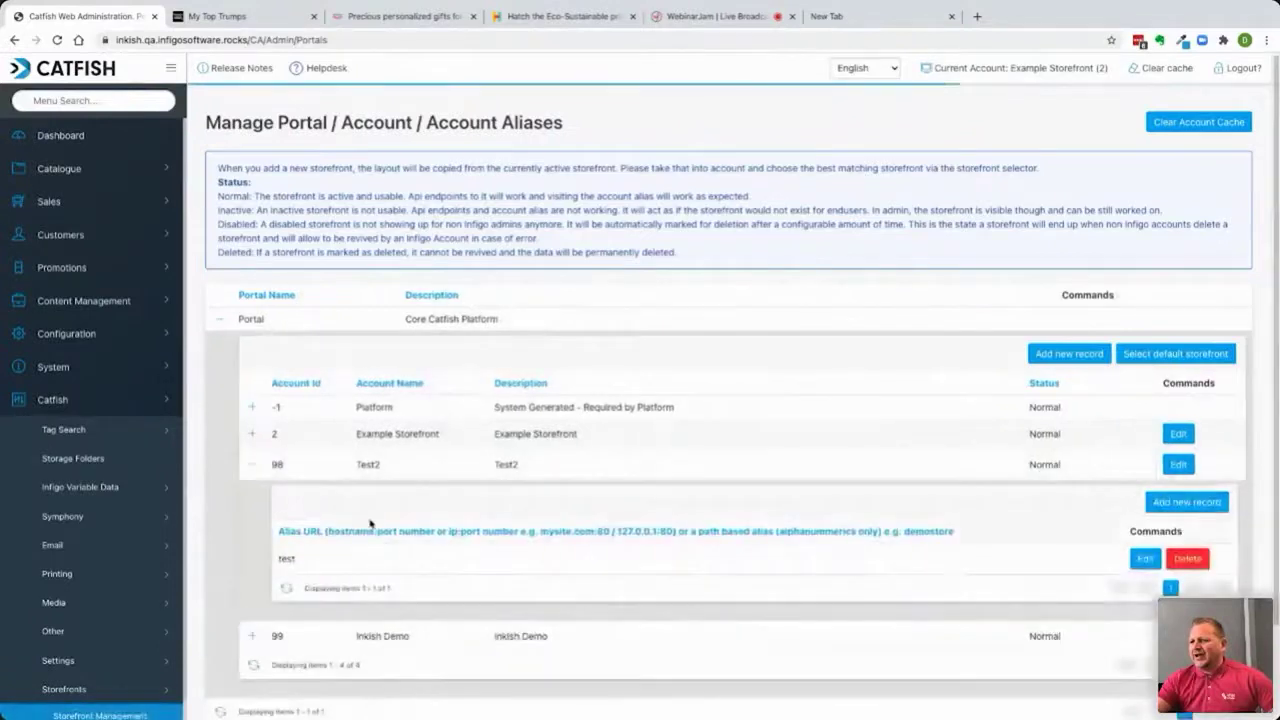
double_click(366, 465)
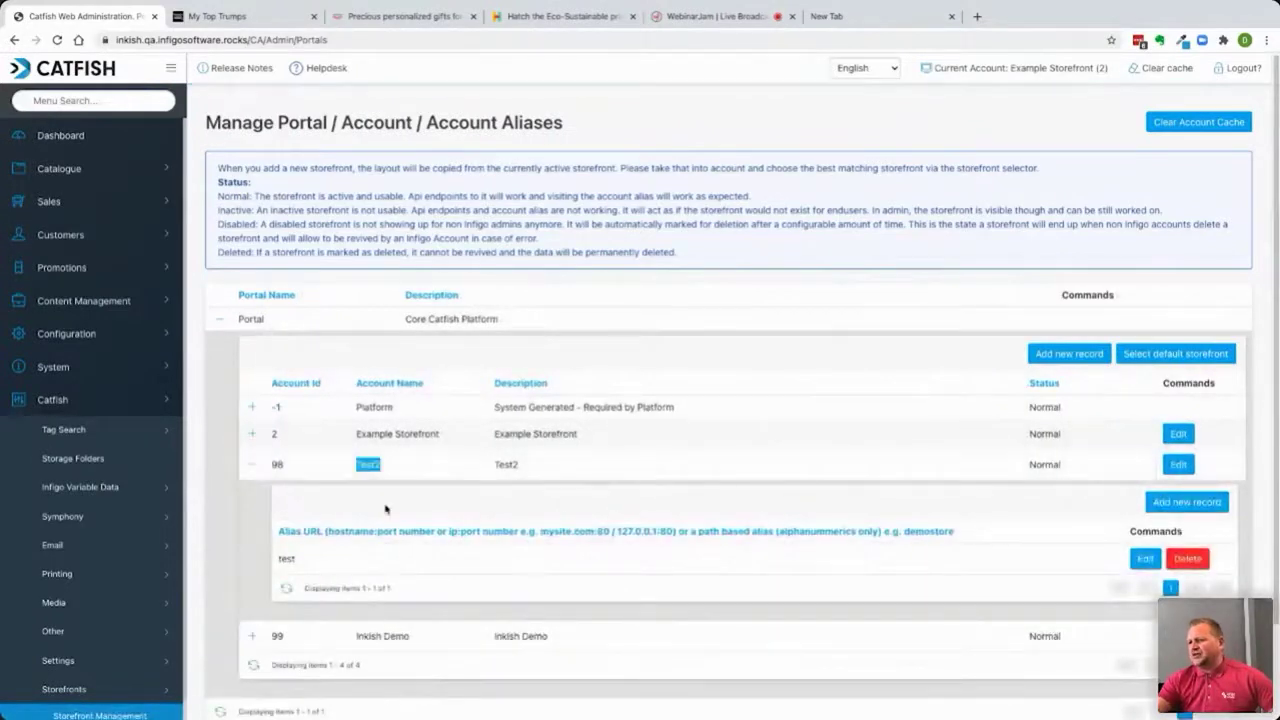
left_click(252, 464)
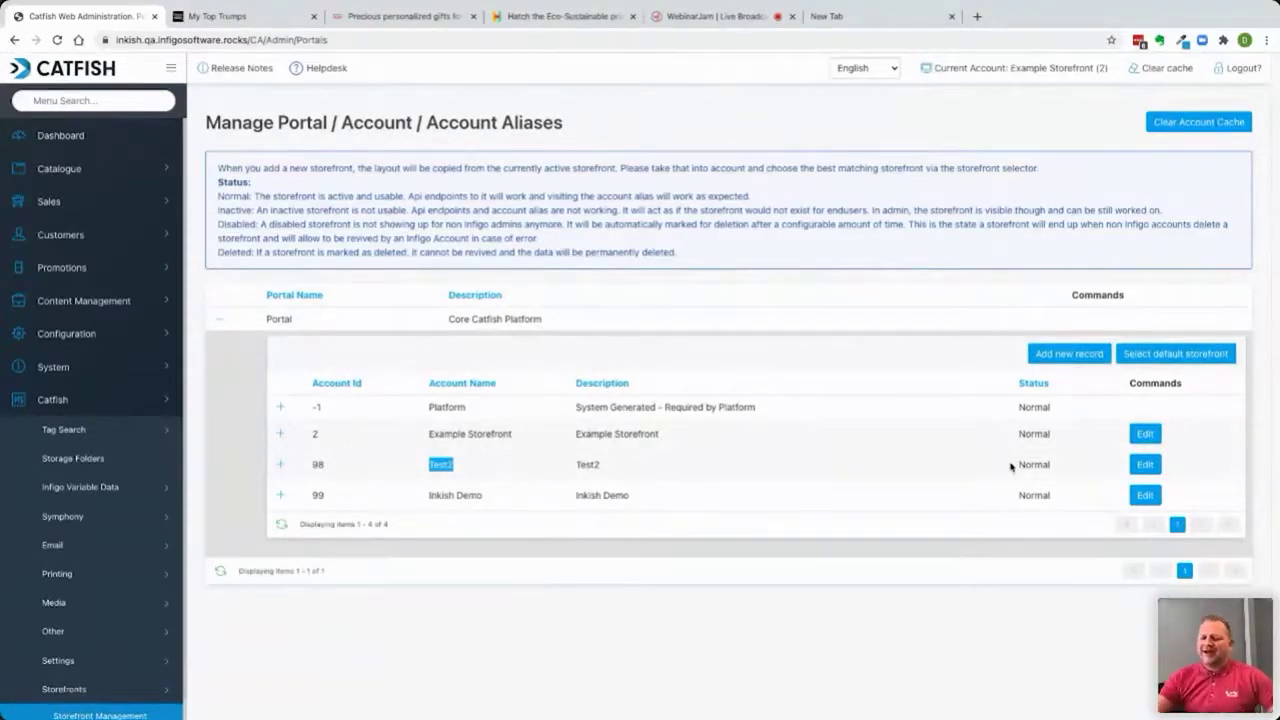
Add a storefront account named DougsDemo with the description "demosite for customers".
left_click(1068, 354)
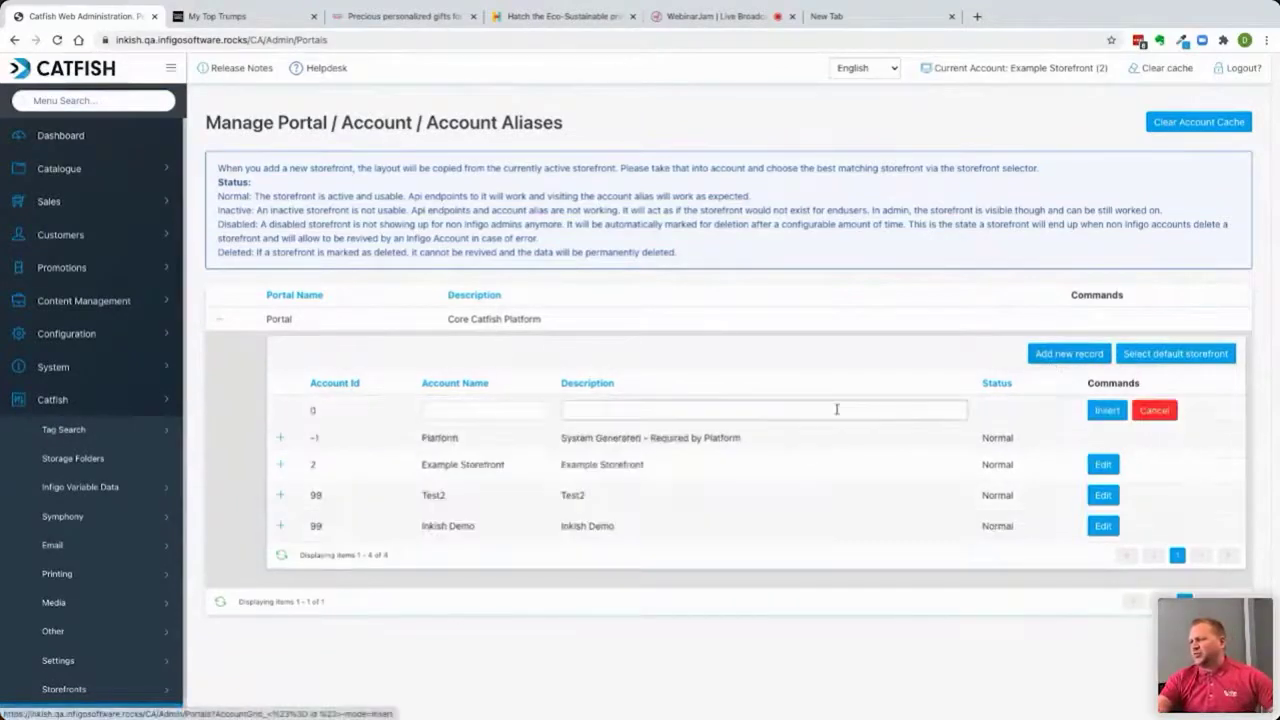
left_click(513, 410)
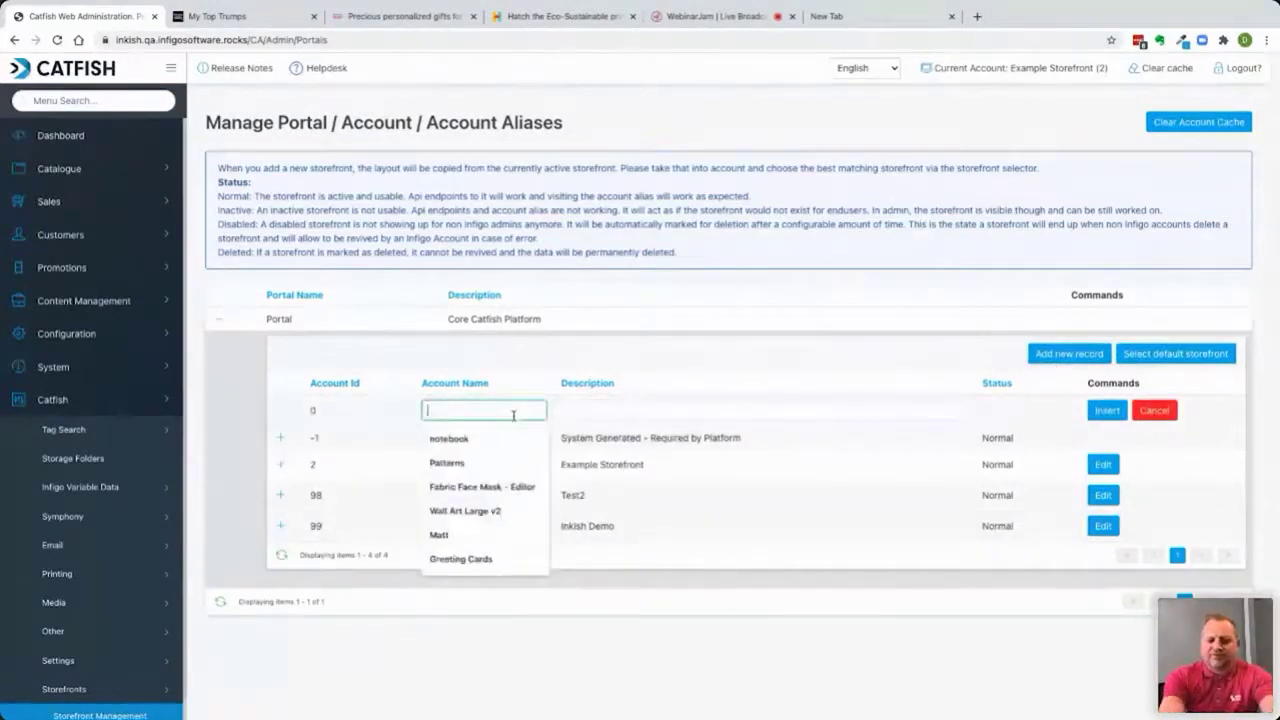
type("DougsDemo")
key("Tab")
type("demosite for customers")
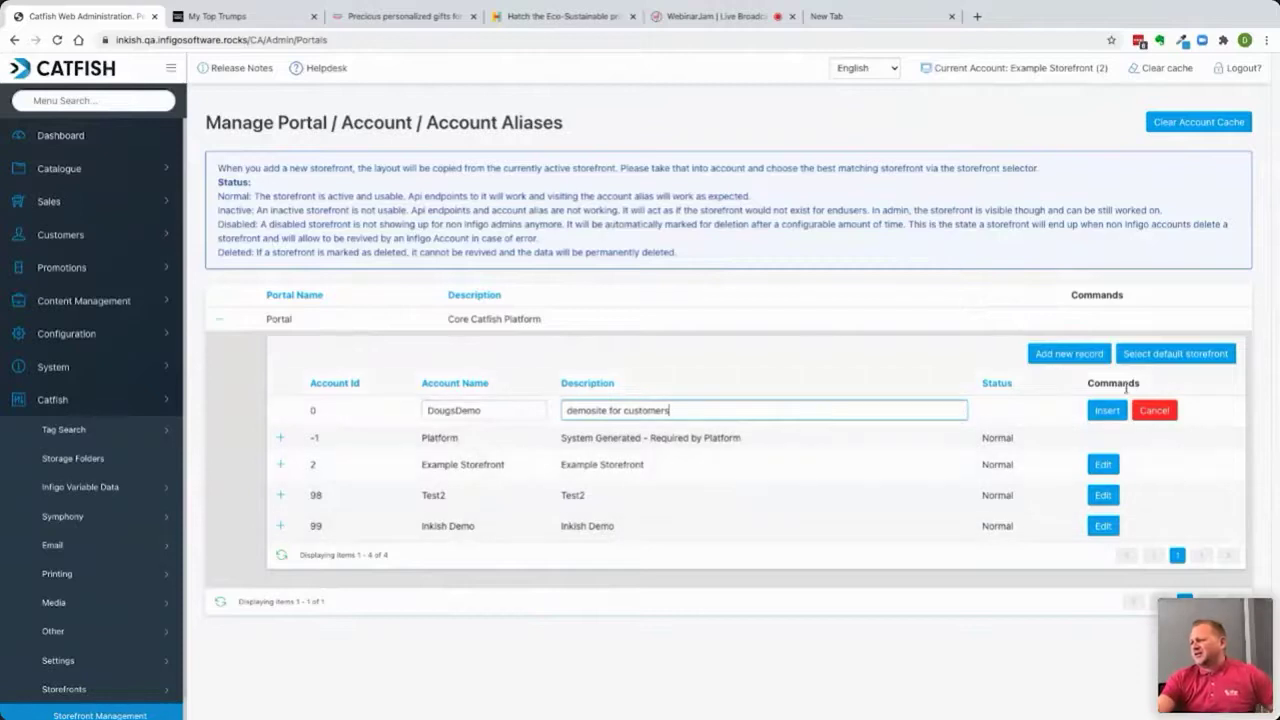
left_click(1106, 412)
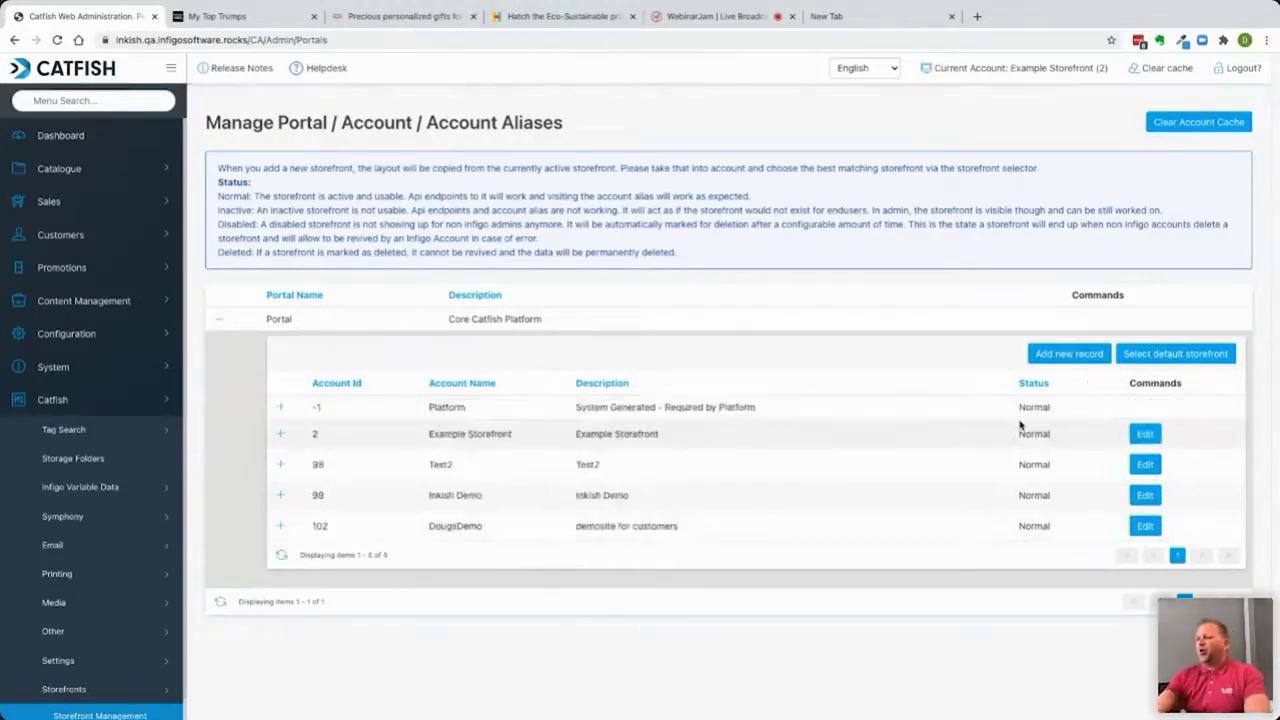
left_click(281, 526)
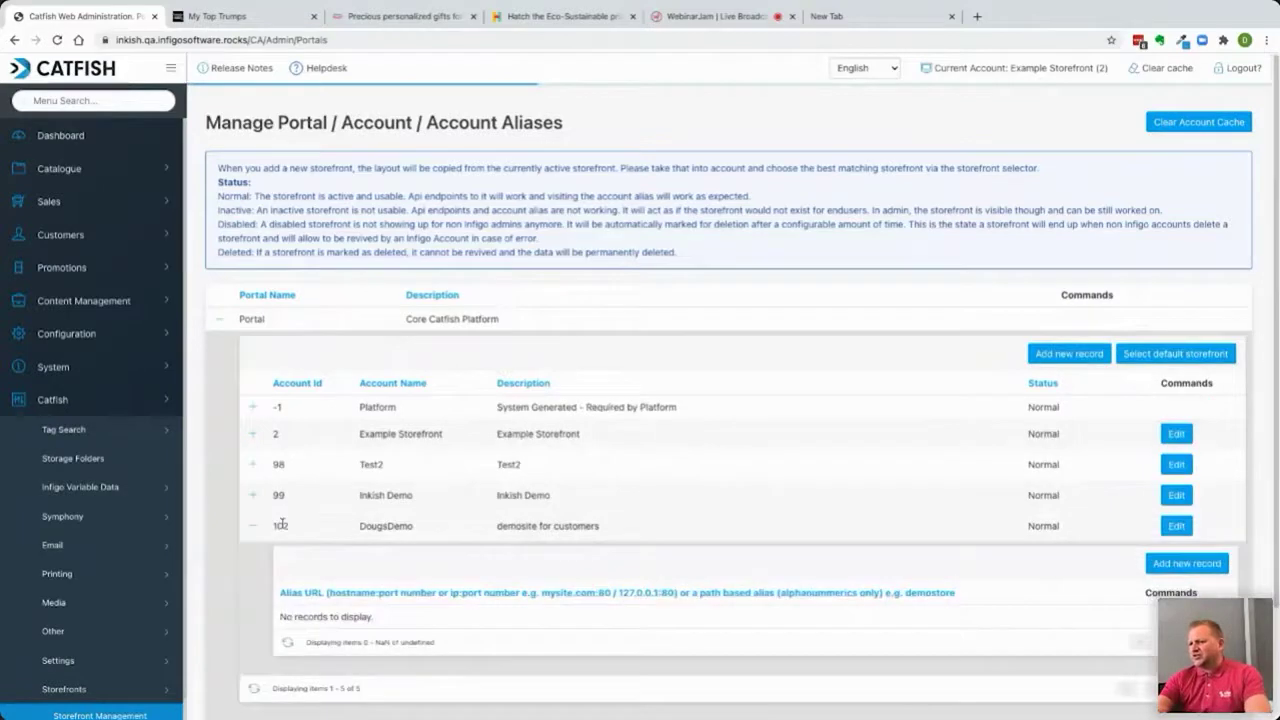
left_click(1170, 564)
left_click(467, 619)
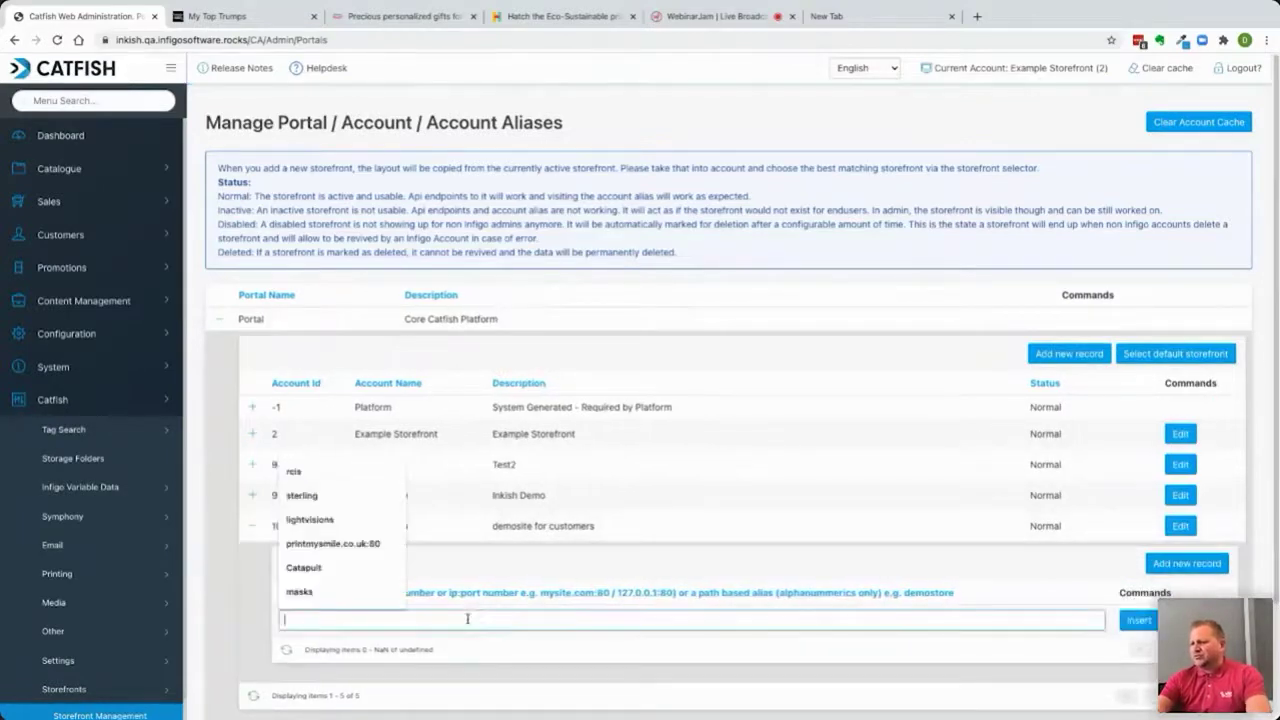
type("www")
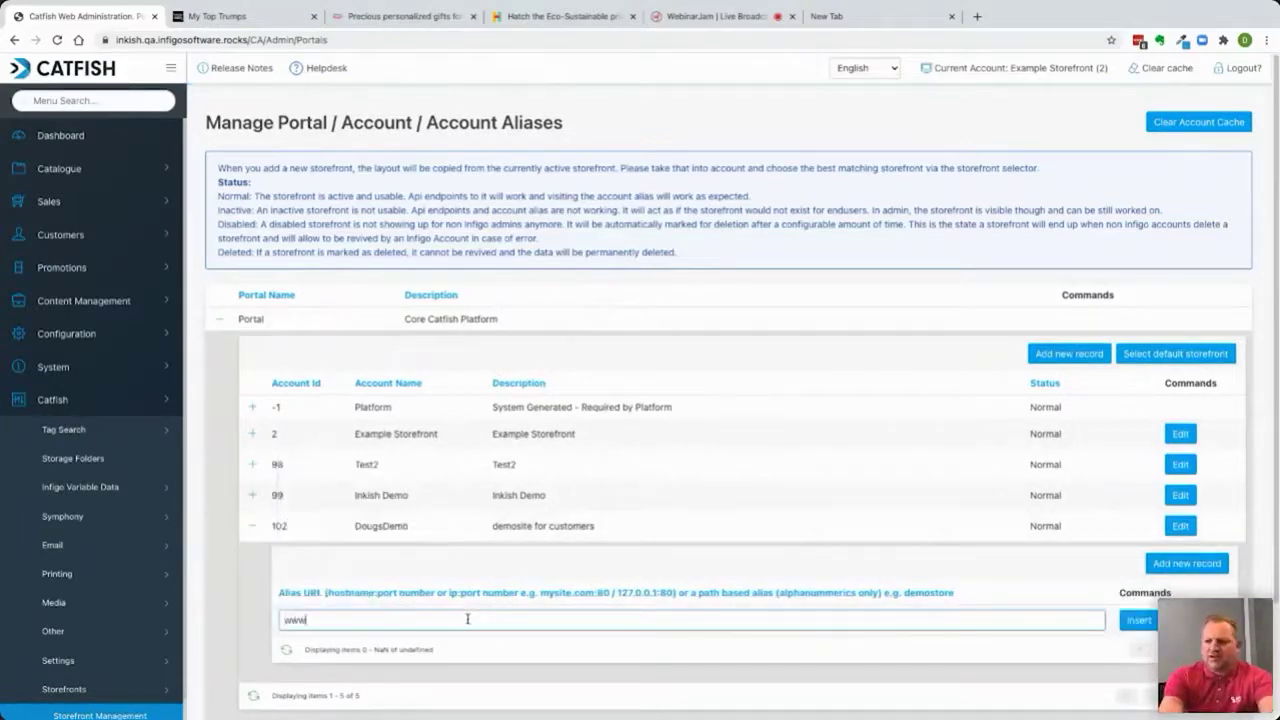
type(".dougs")
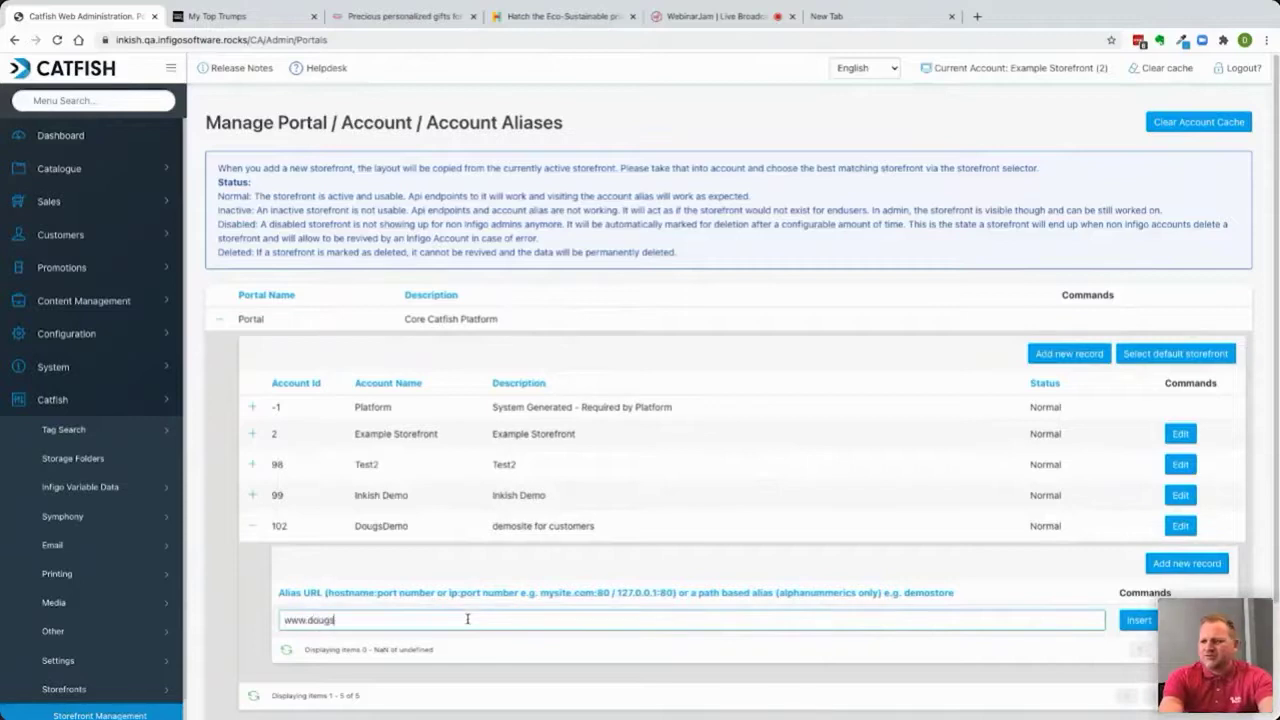
type("demo.com")
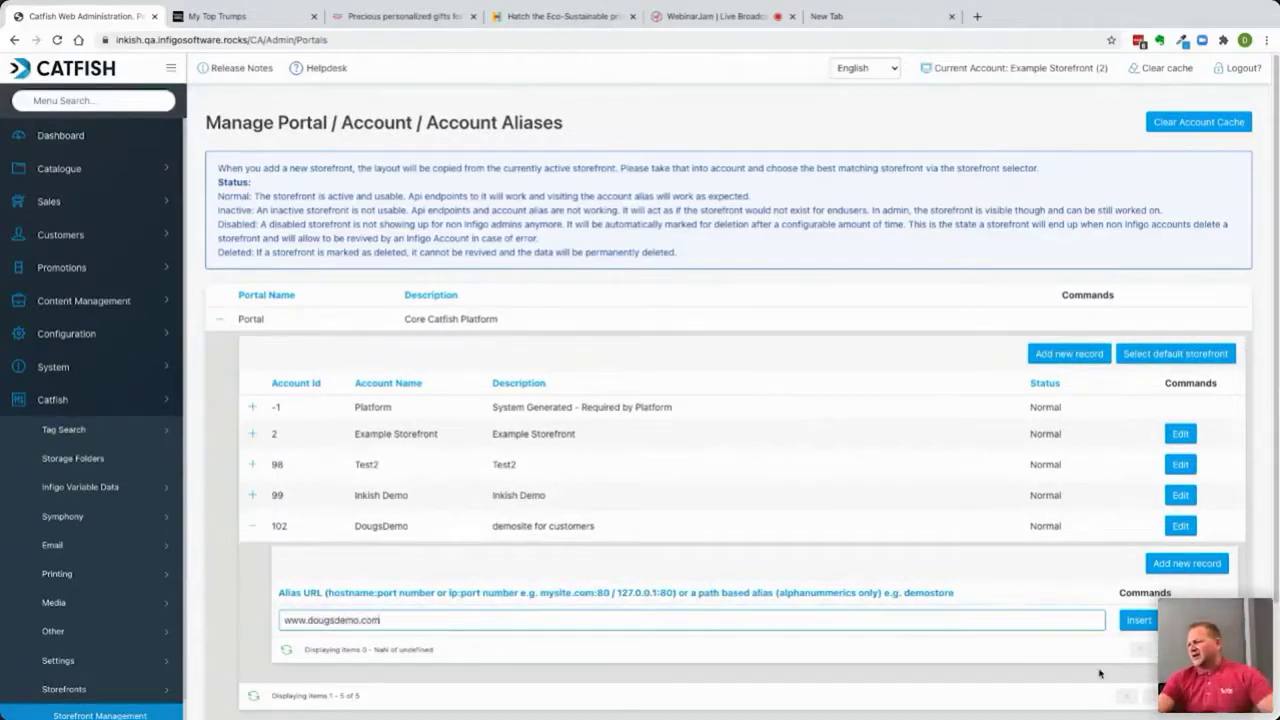
left_click(1137, 622)
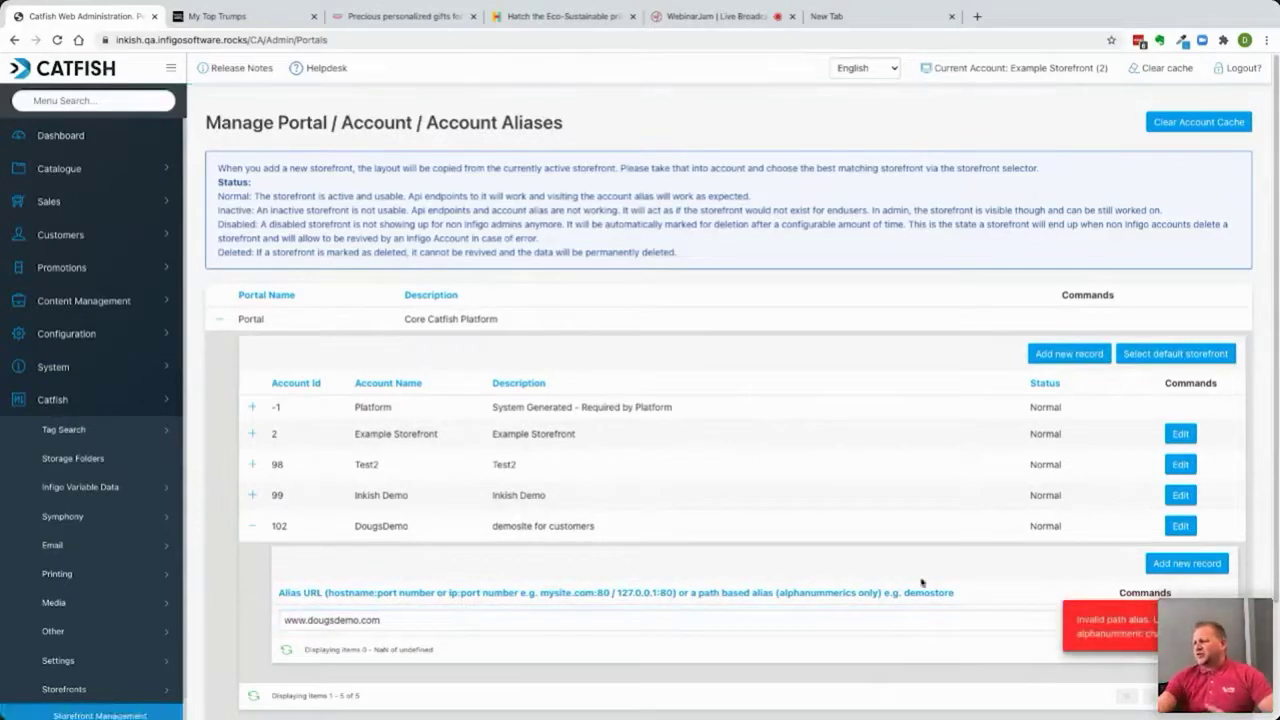
left_click(302, 624)
left_click_drag(304, 620, 240, 617)
key("BackSpace")
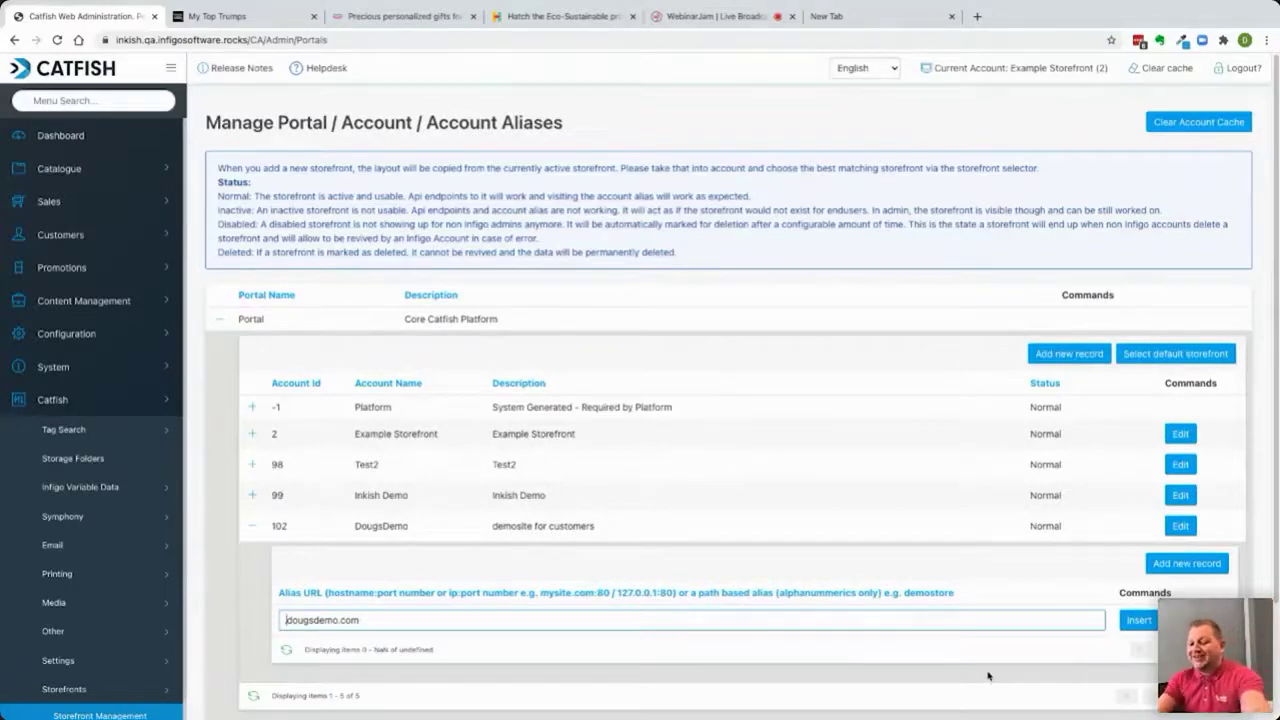
left_click(1140, 621)
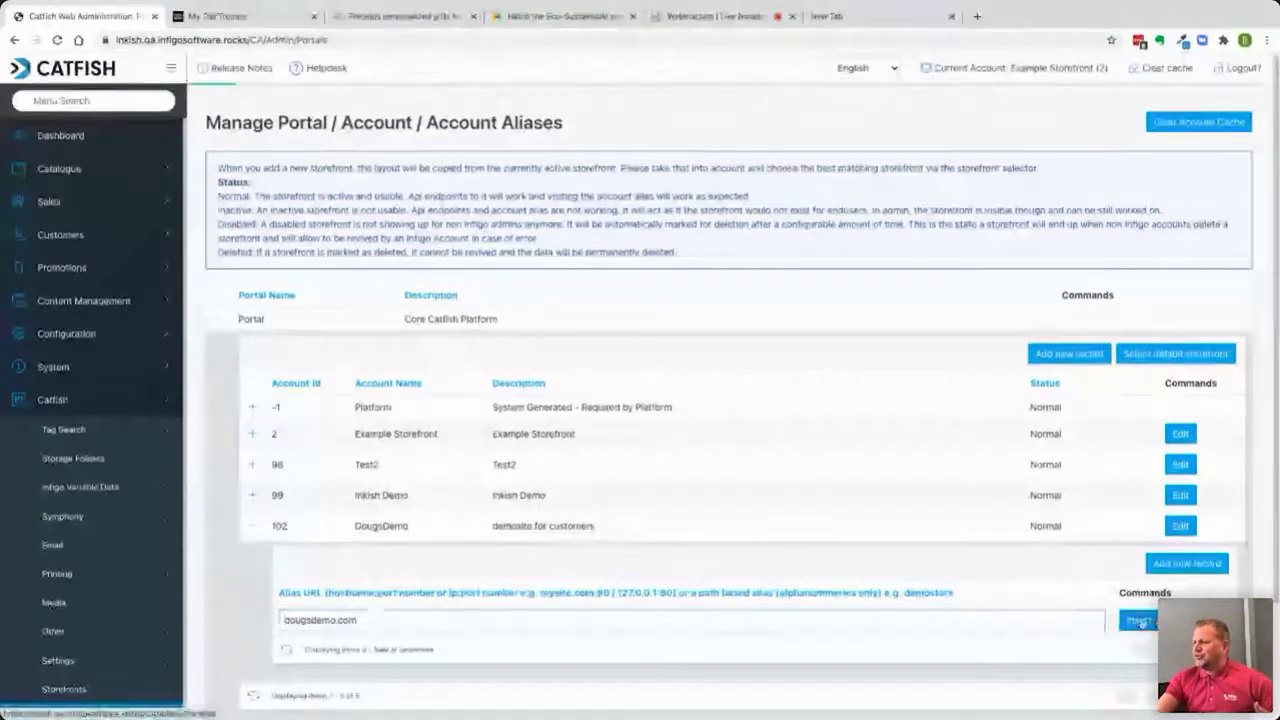
Shorten the alias to the path name dougsdemo and insert it for the DougsDemo account.
left_click(385, 620)
key("BackSpace")
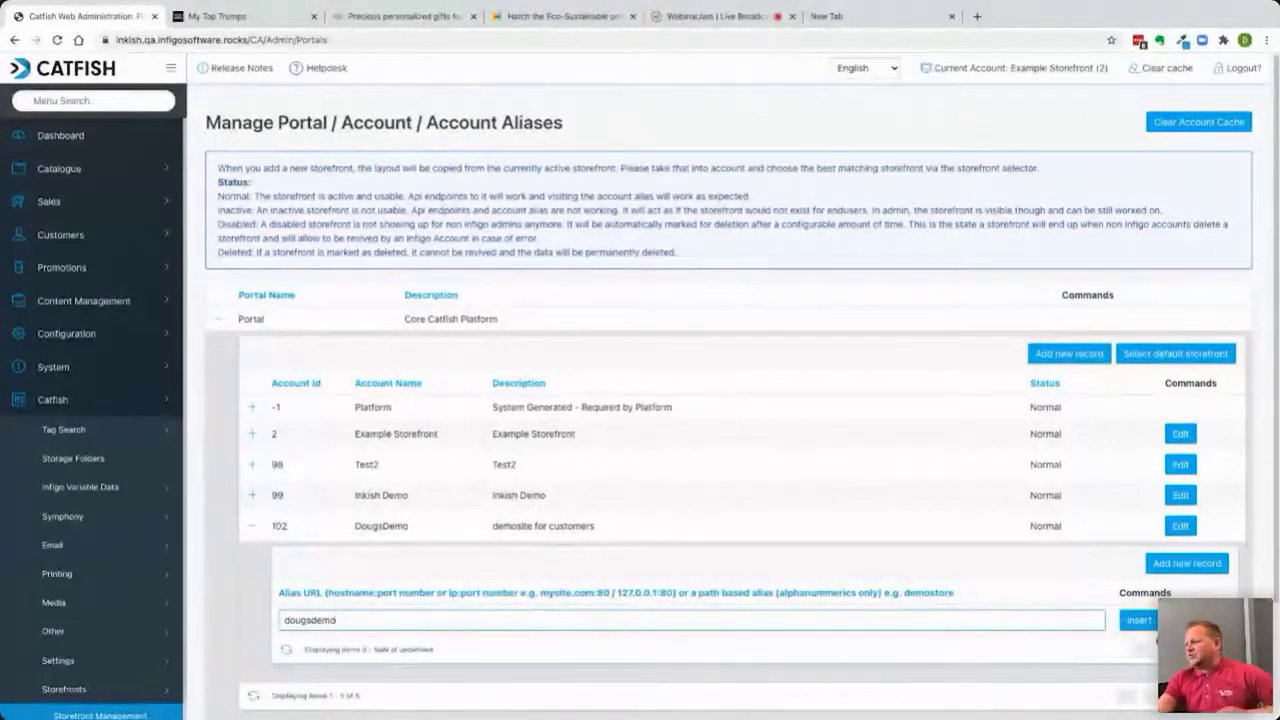
left_click(1140, 621)
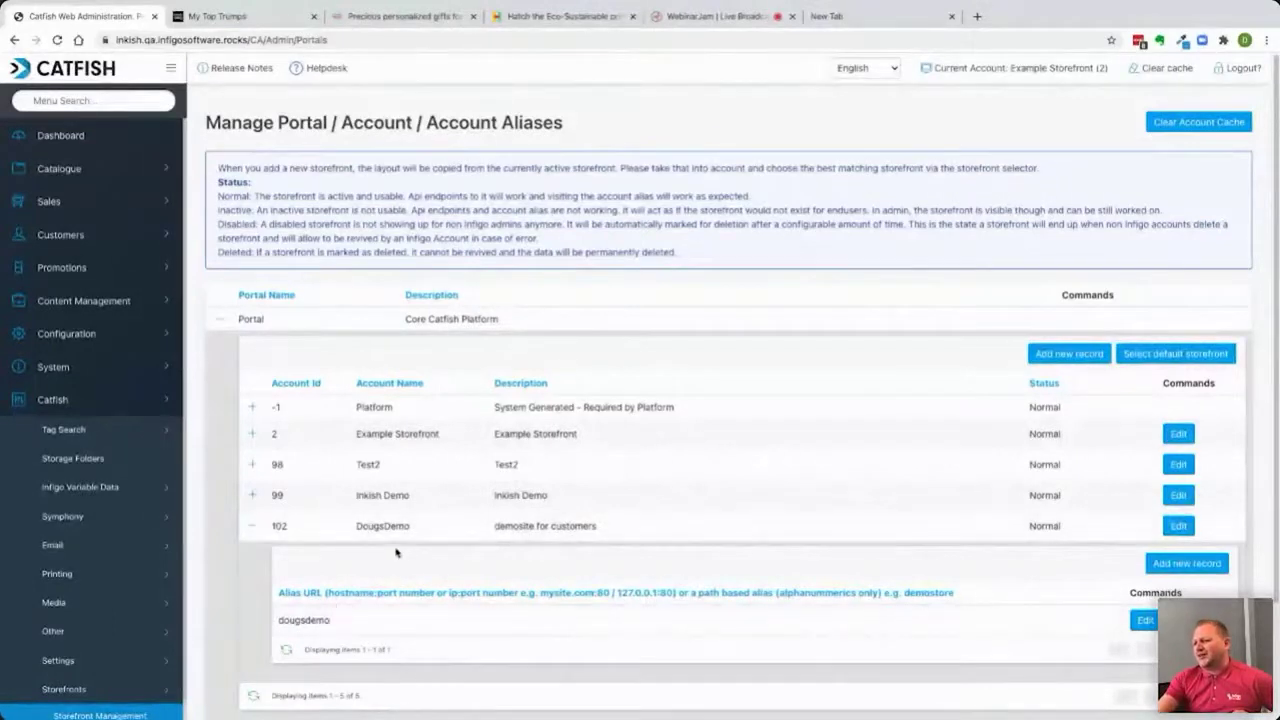
Switch the current account to the DougsDemo storefront and open its customer management list.
scroll(1155, 260, "down", 2)
scroll(1090, 286, "up", 2)
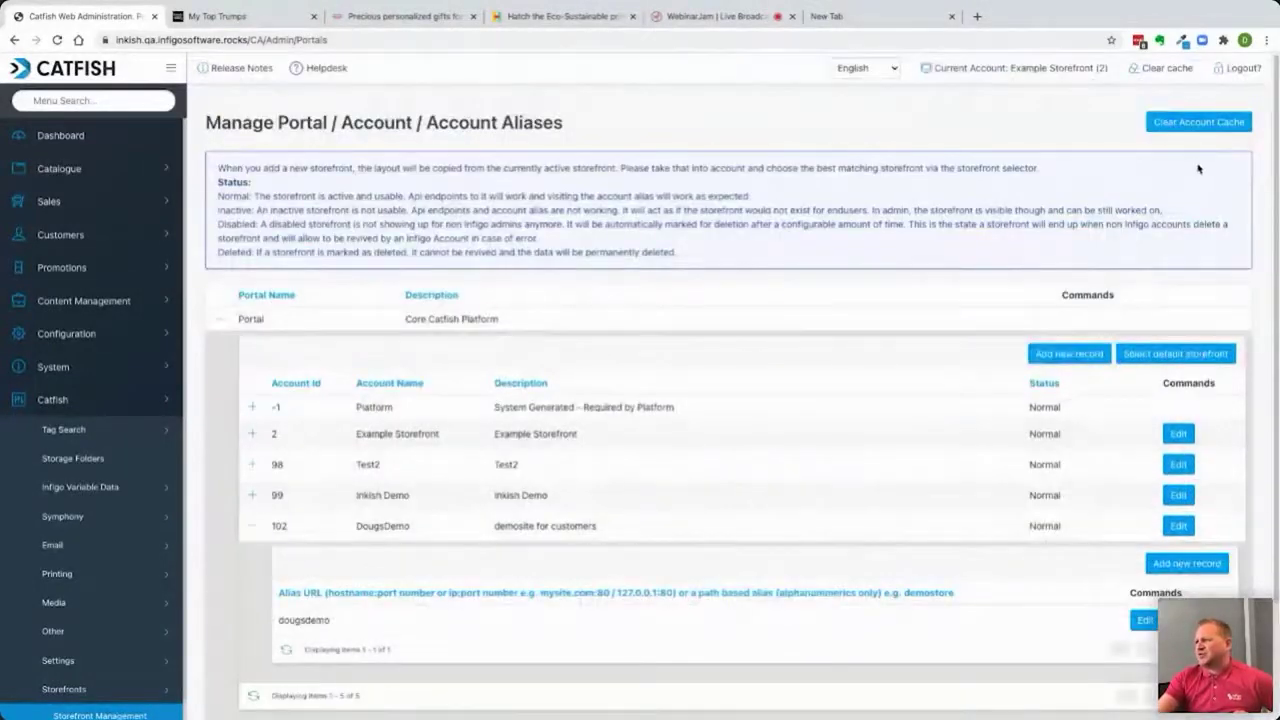
left_click(1020, 68)
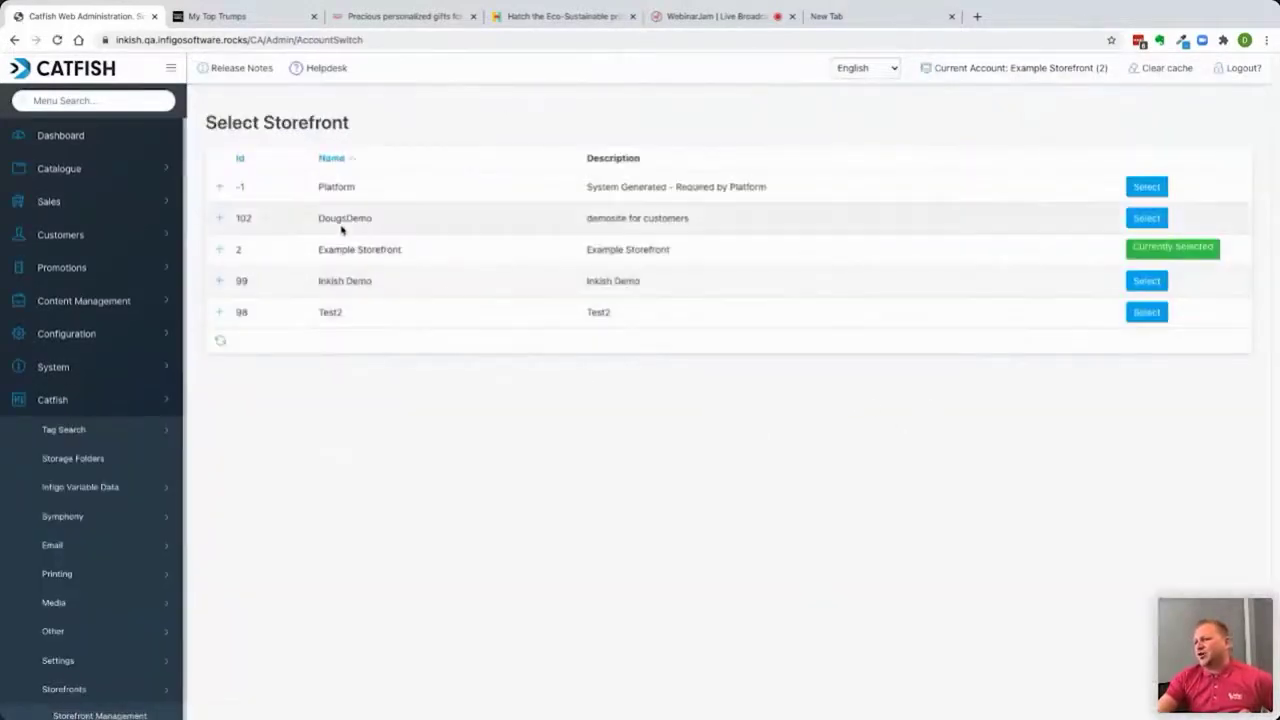
double_click(322, 220)
left_click(692, 232)
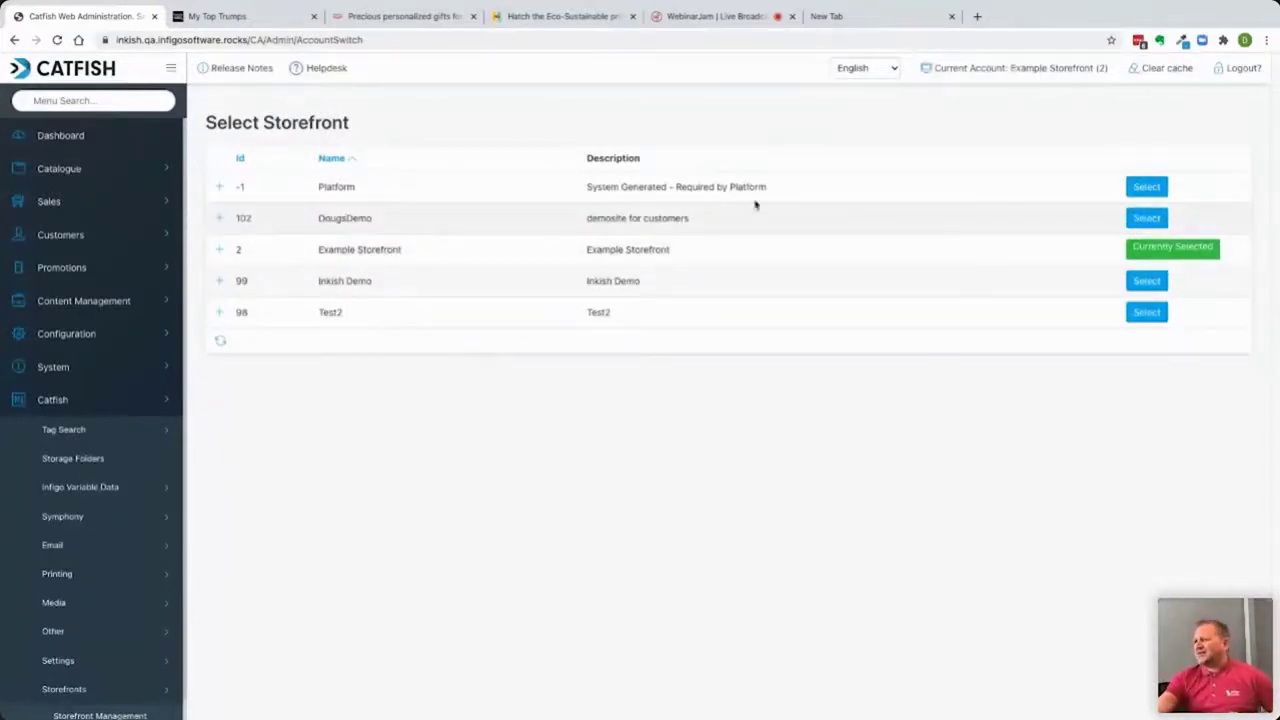
left_click(1145, 218)
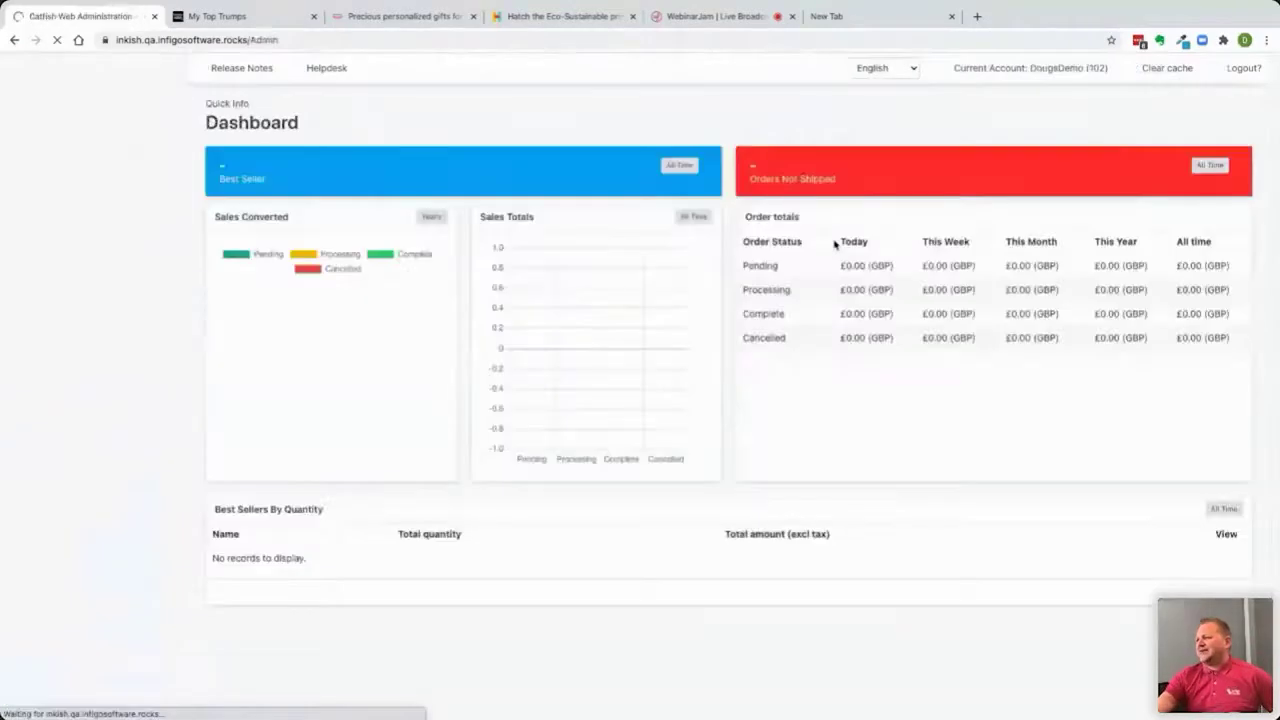
left_click(84, 240)
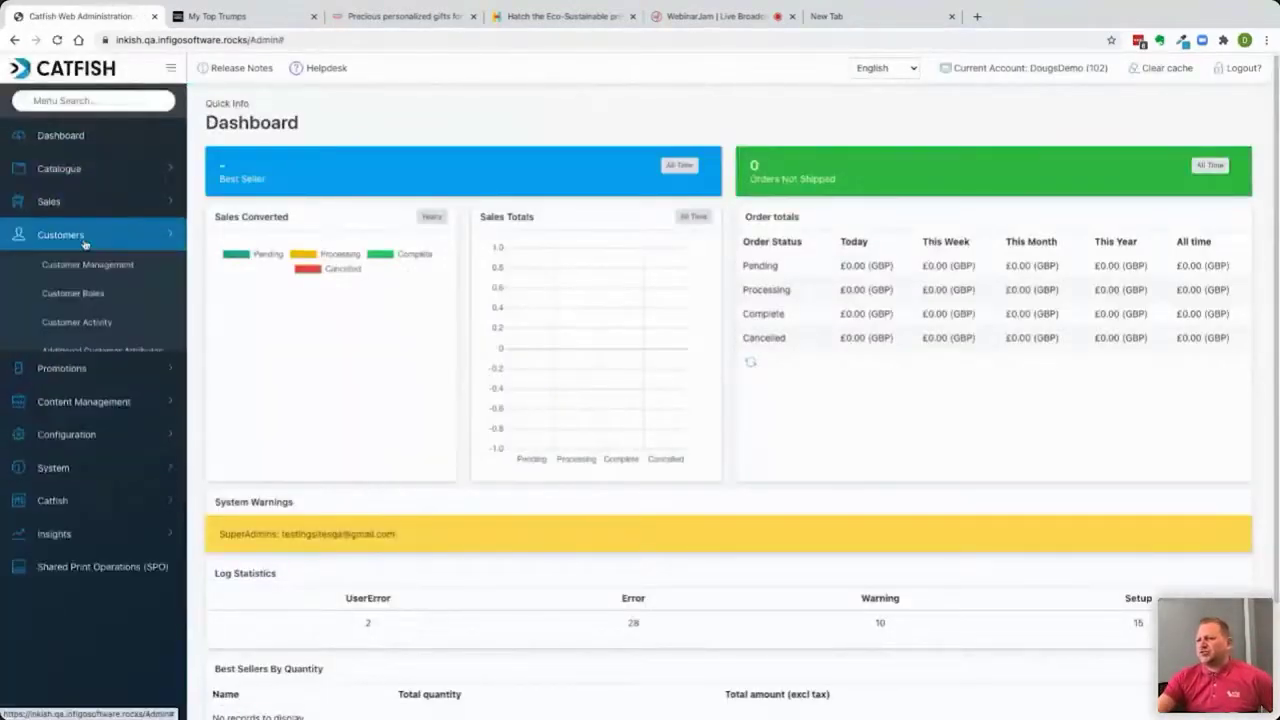
left_click(85, 264)
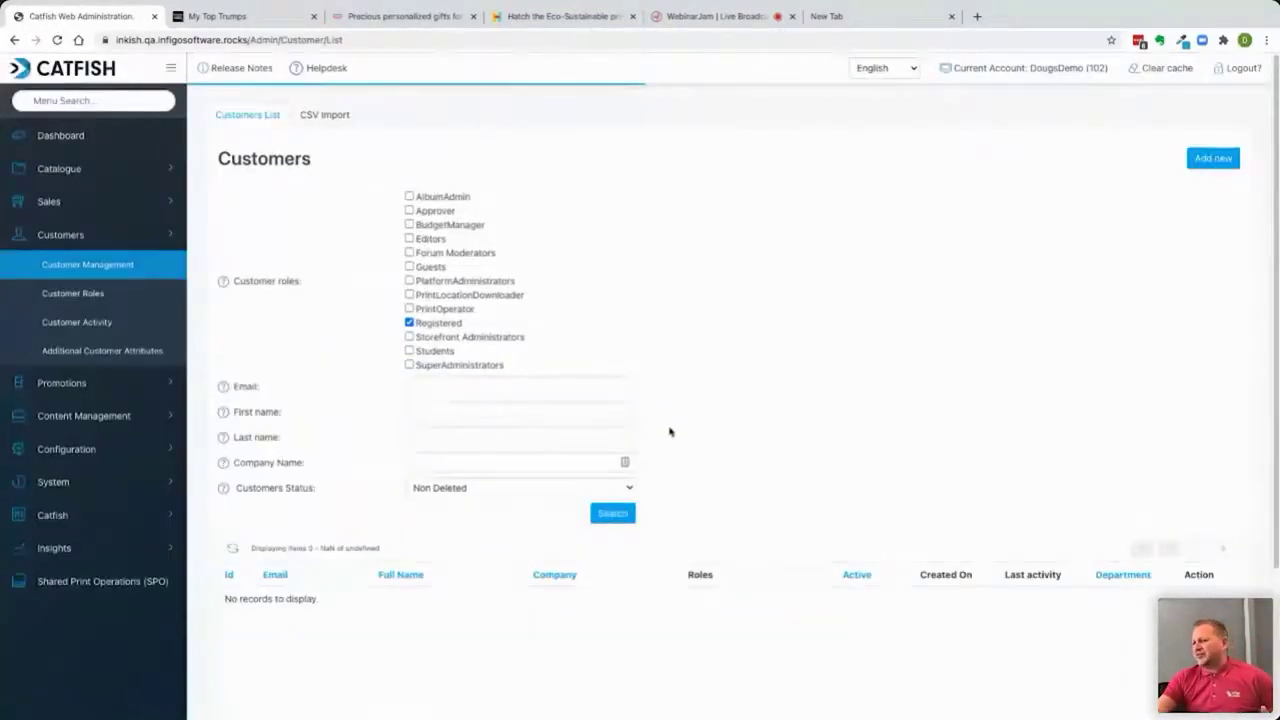
Switch the current account to the Inkish Demo storefront and open its Theme Settings.
left_click(1015, 72)
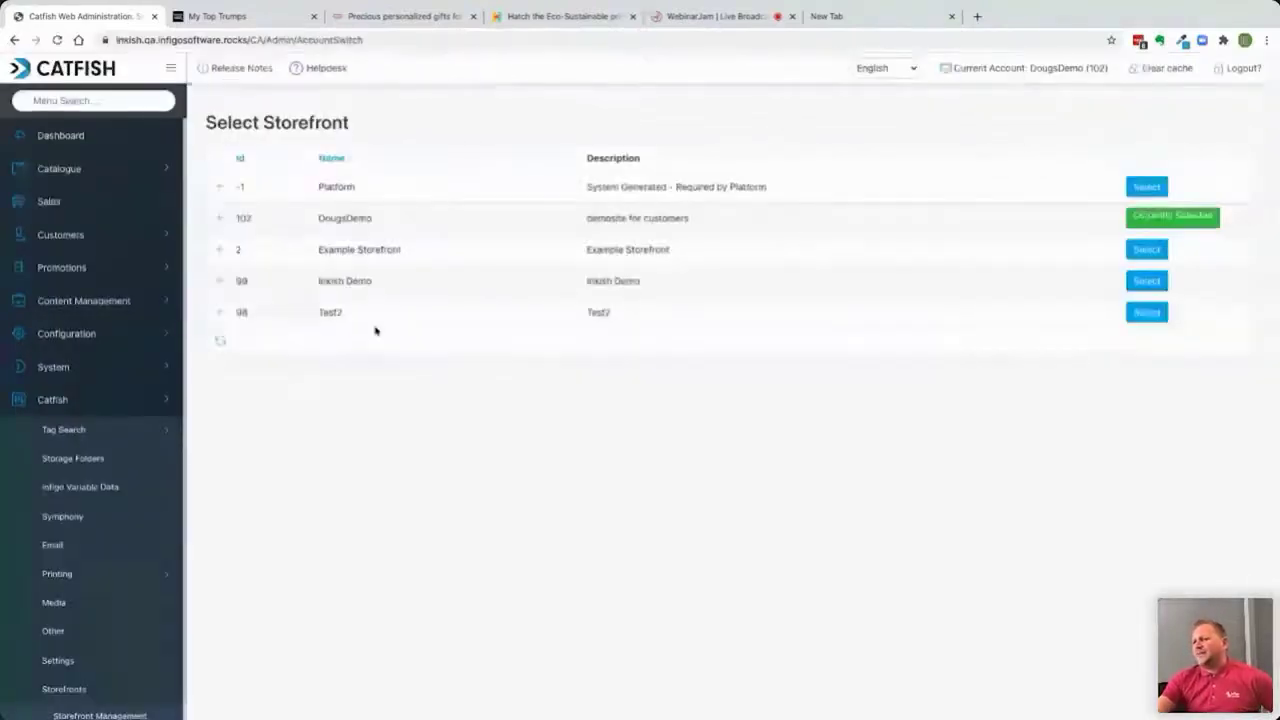
left_click(1152, 286)
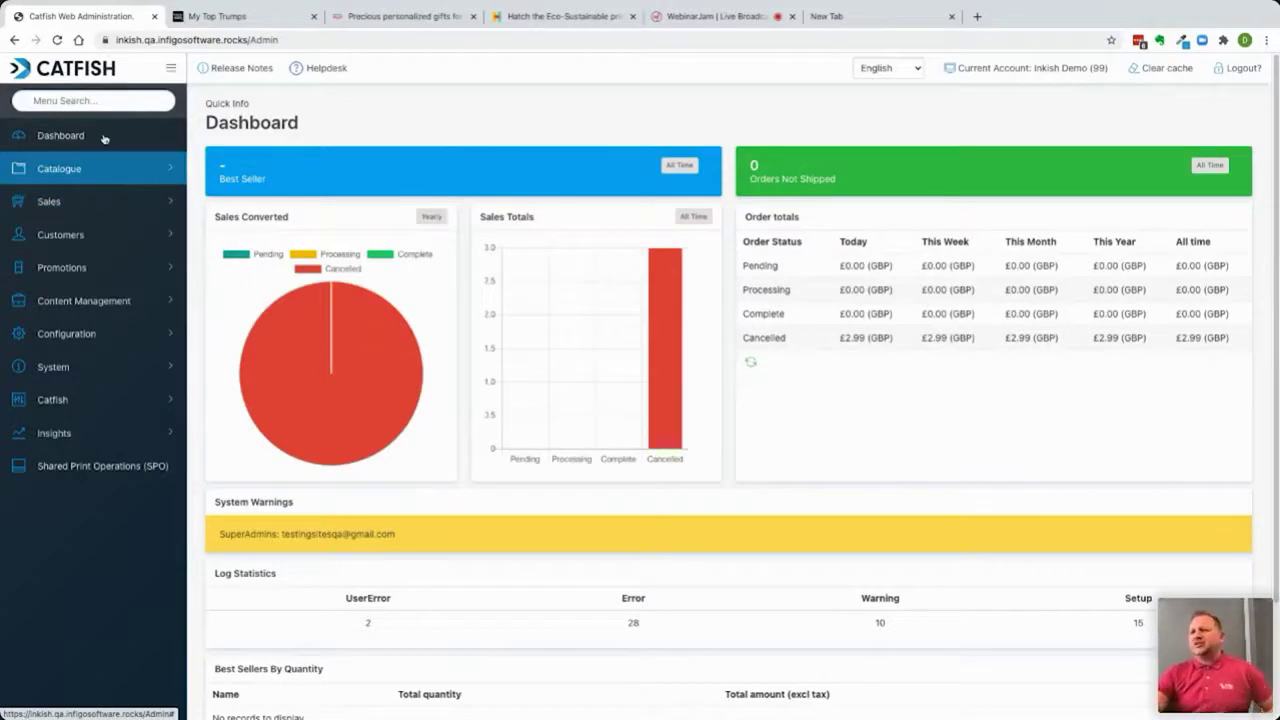
left_click(49, 101)
type("them")
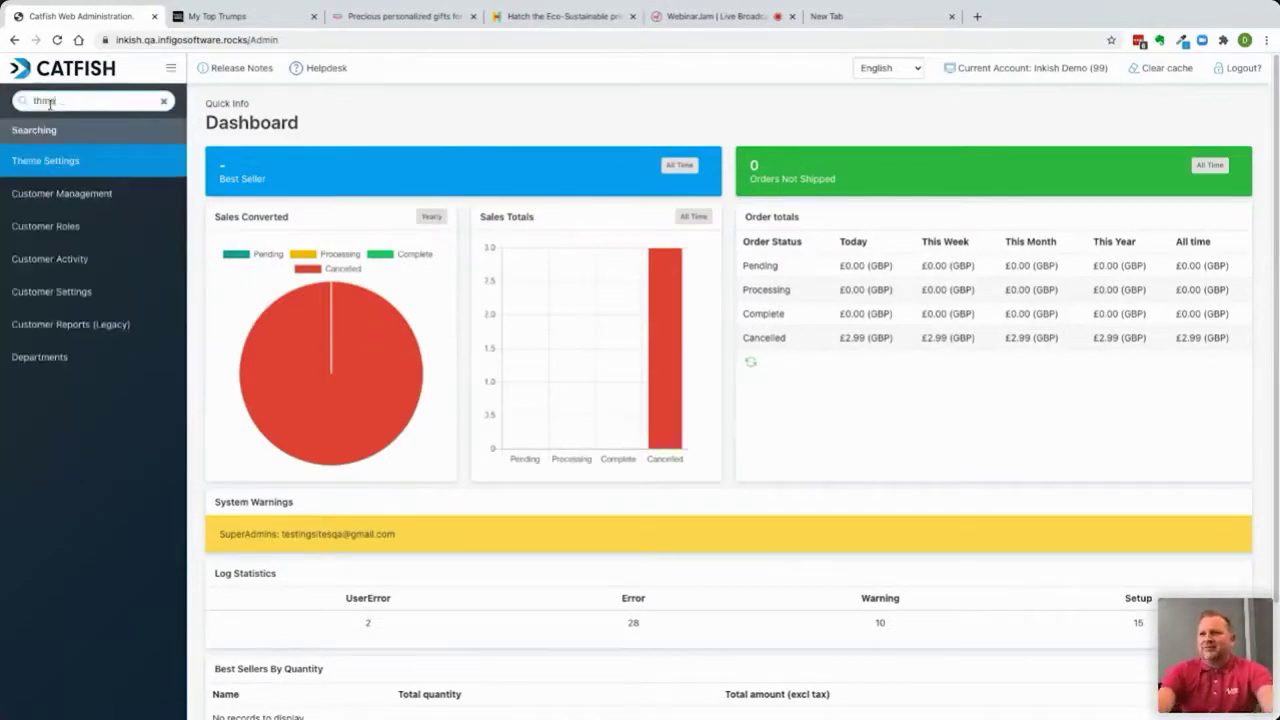
left_click(60, 160)
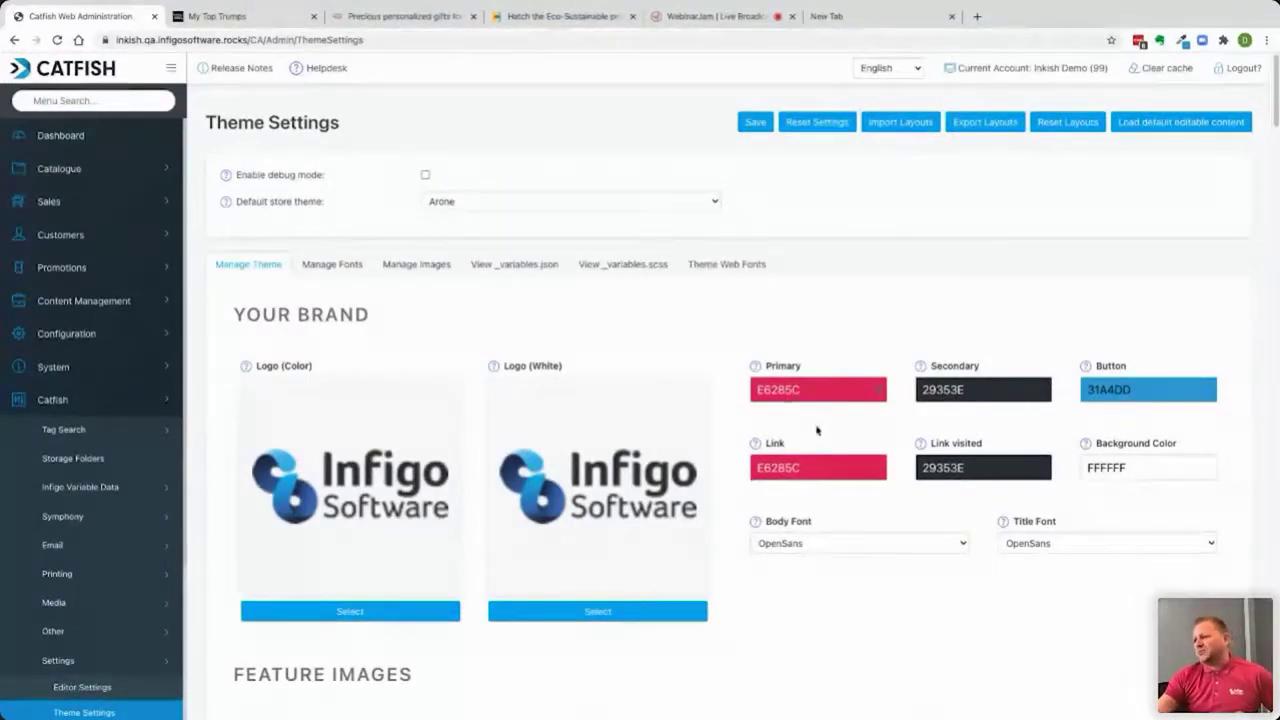
Set the theme's primary brand colour to E63162 and apply the change to all derived colours.
left_click(816, 389)
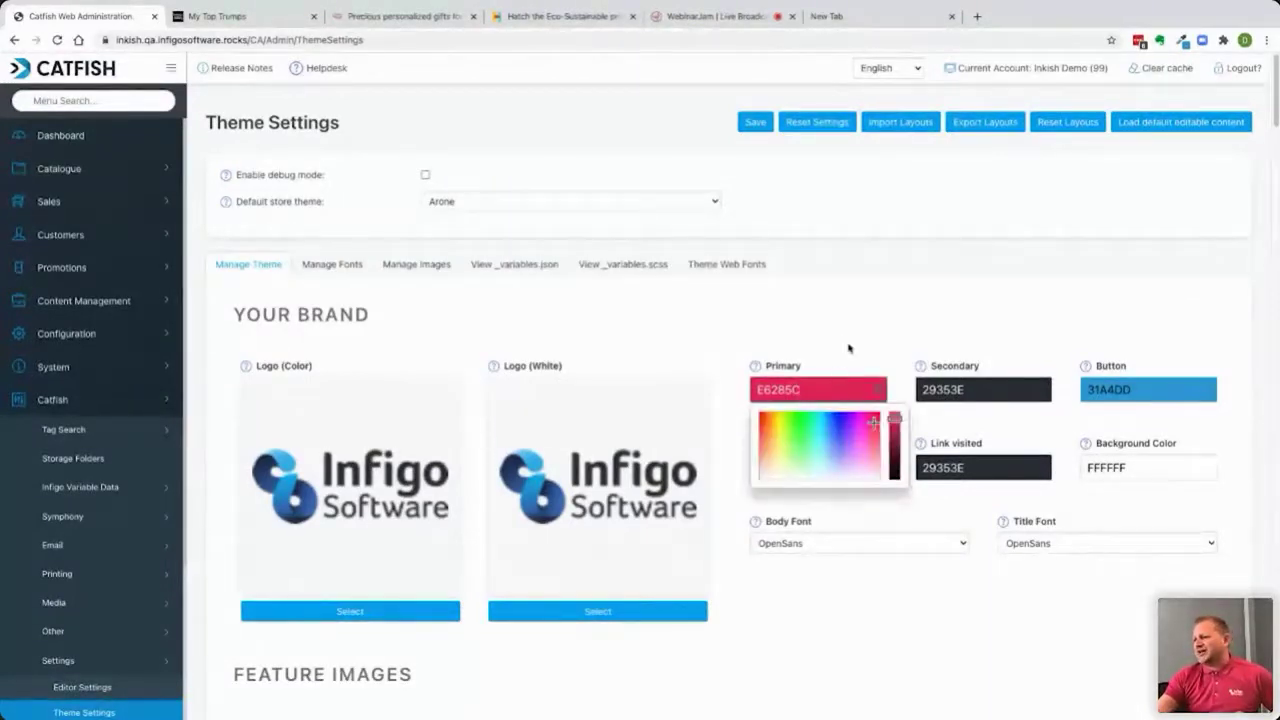
left_click(848, 436)
left_click(873, 427)
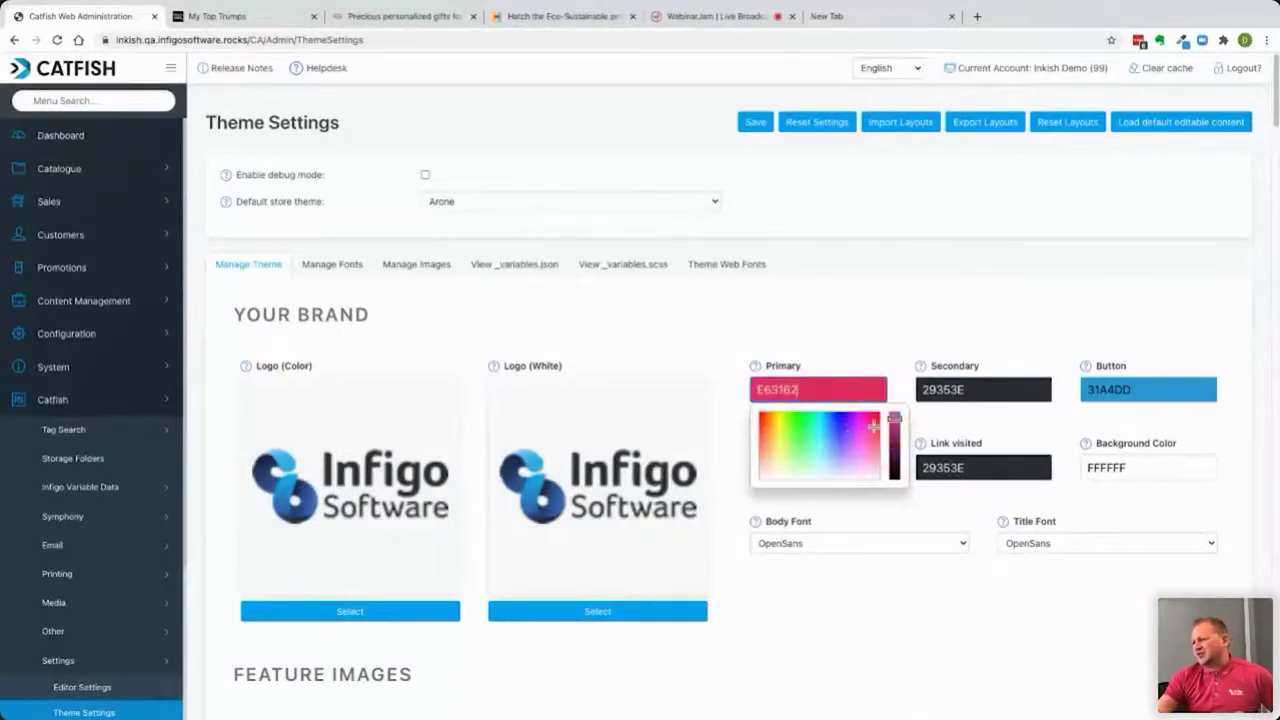
left_click(863, 360)
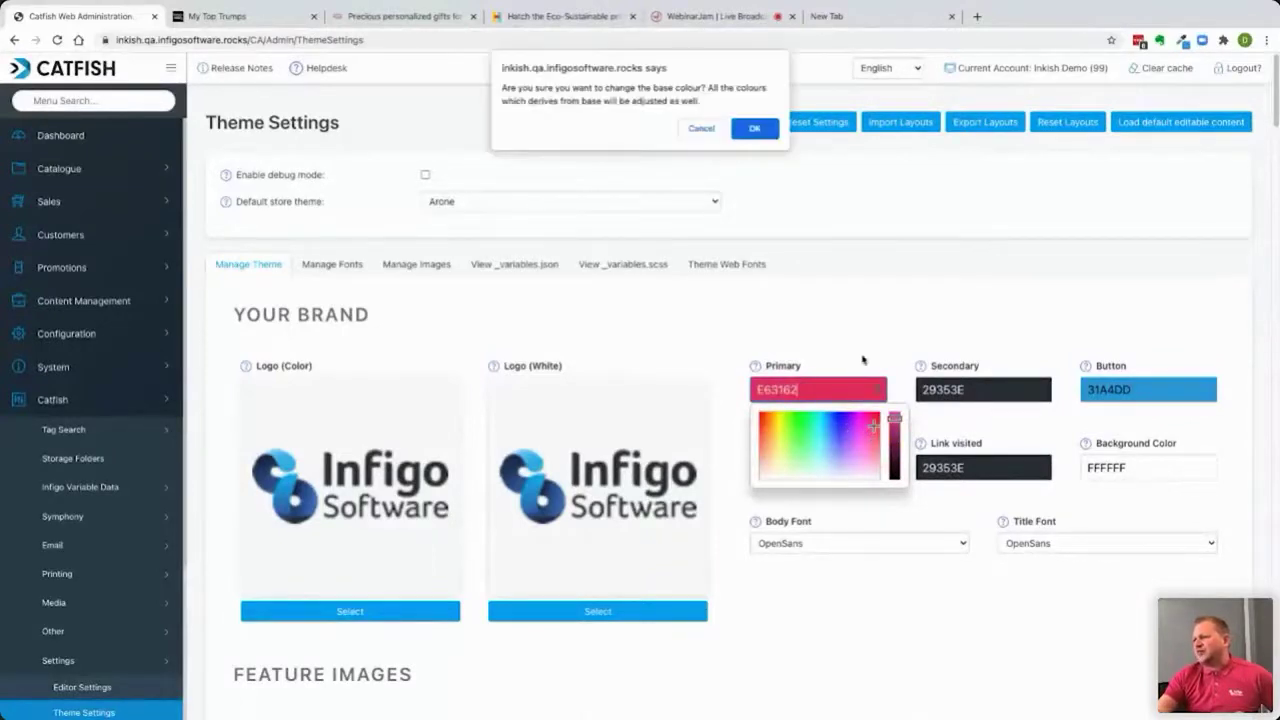
left_click(757, 129)
Examine the theme's feature images, additional colour options, font formatting and product and category grid styles.
scroll(907, 500, "down", 5)
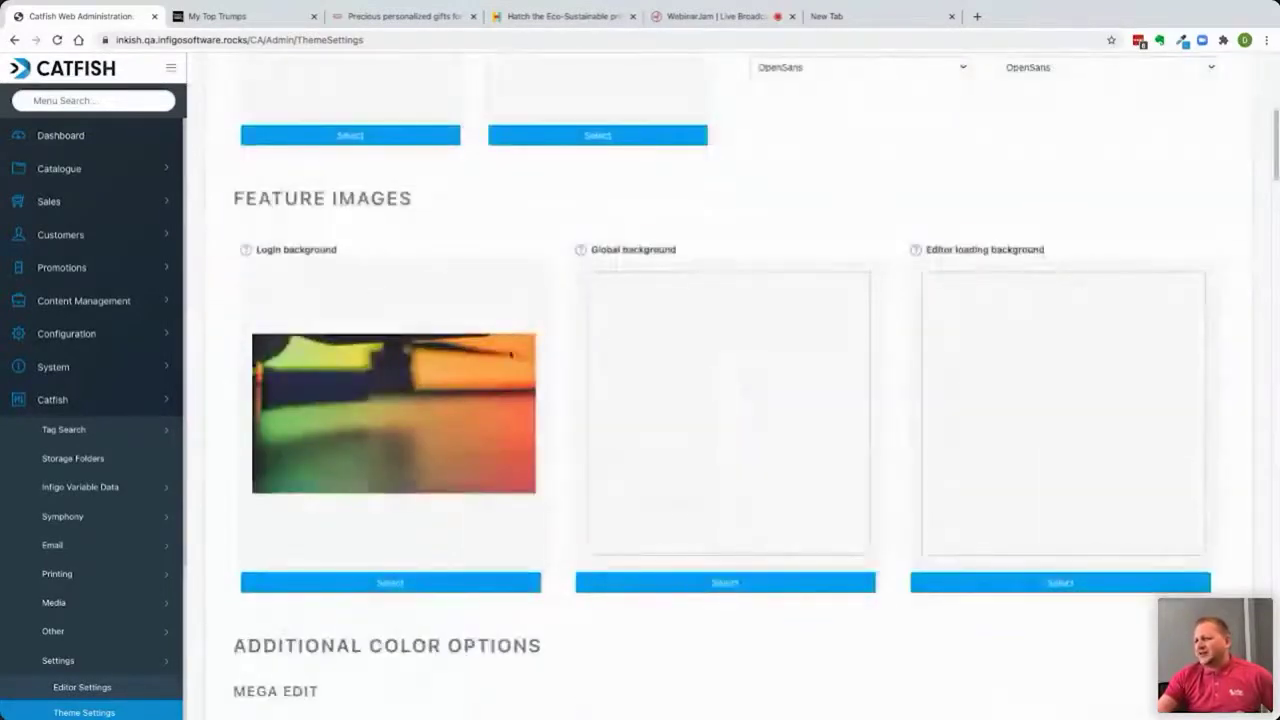
scroll(432, 431, "down", 2)
scroll(432, 431, "down", 2)
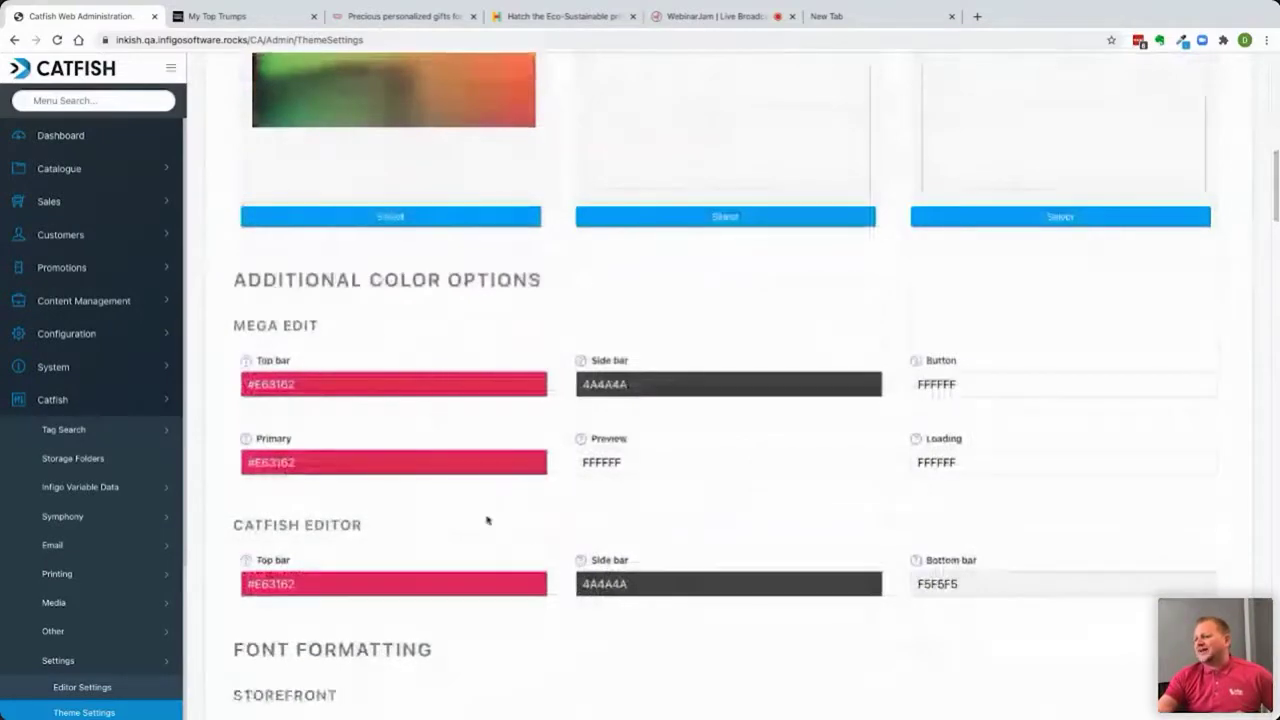
scroll(514, 486, "down", 7)
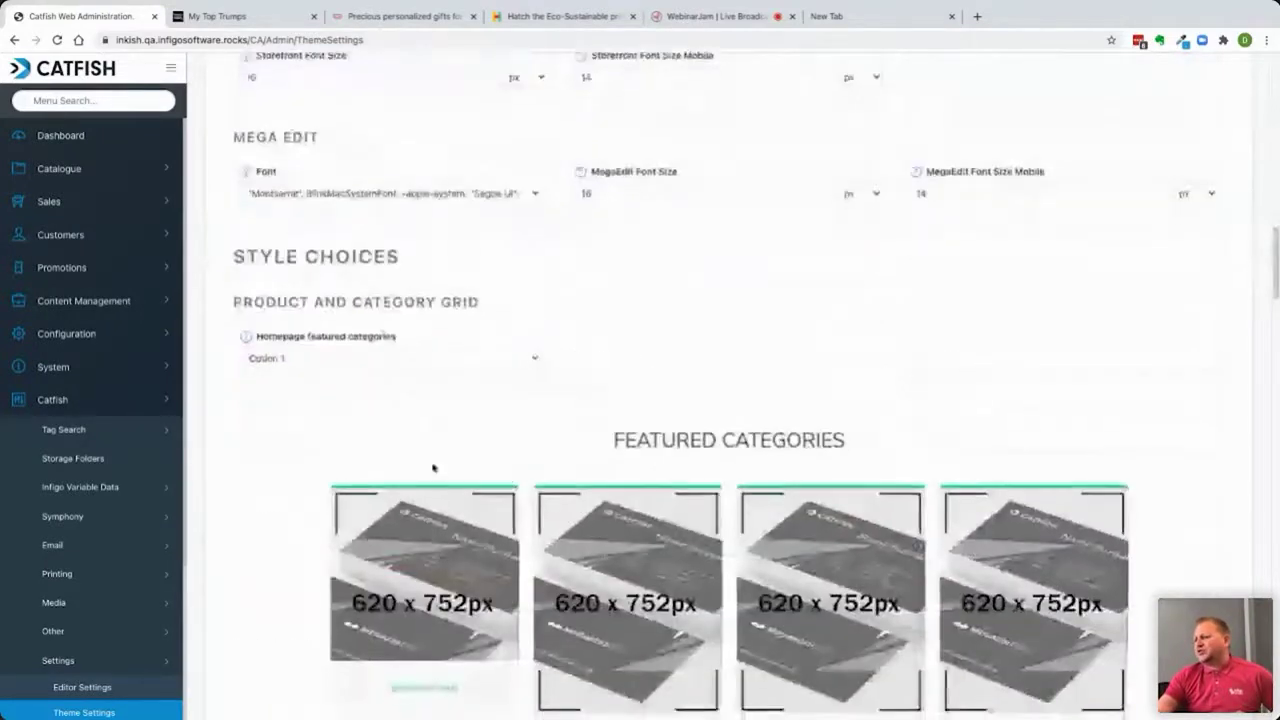
scroll(434, 466, "up", 5)
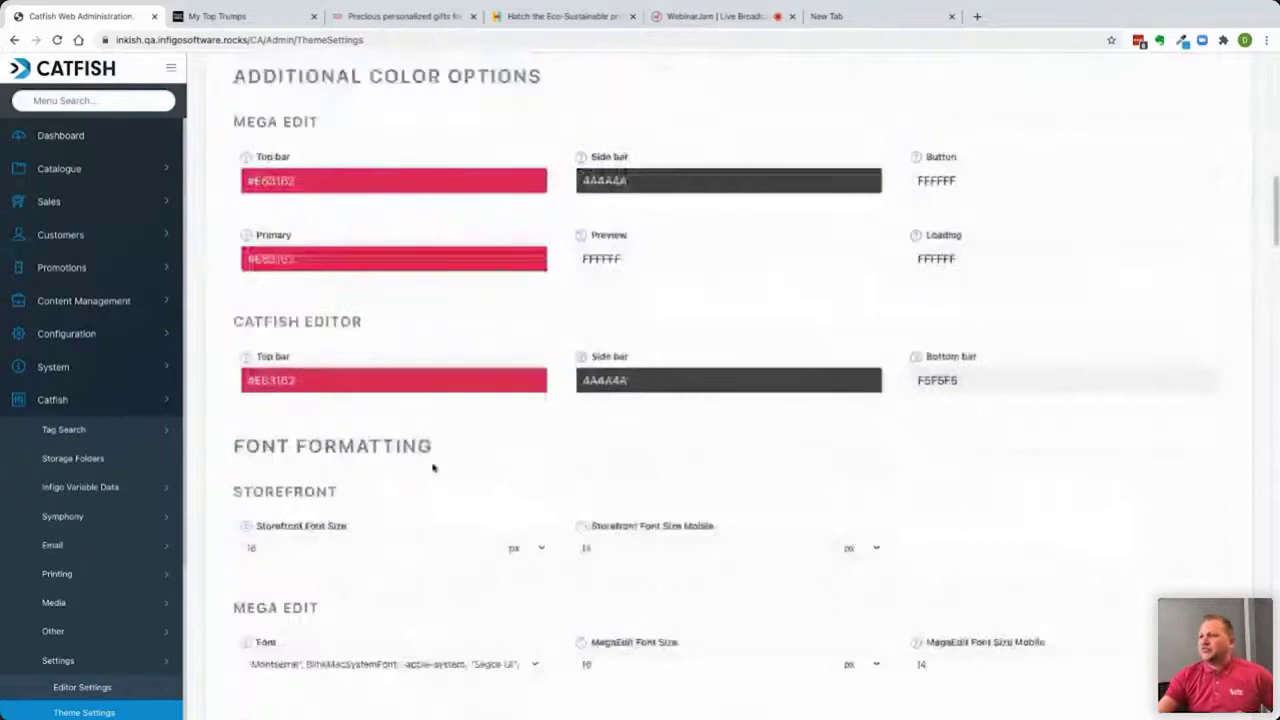
scroll(433, 467, "down", 3)
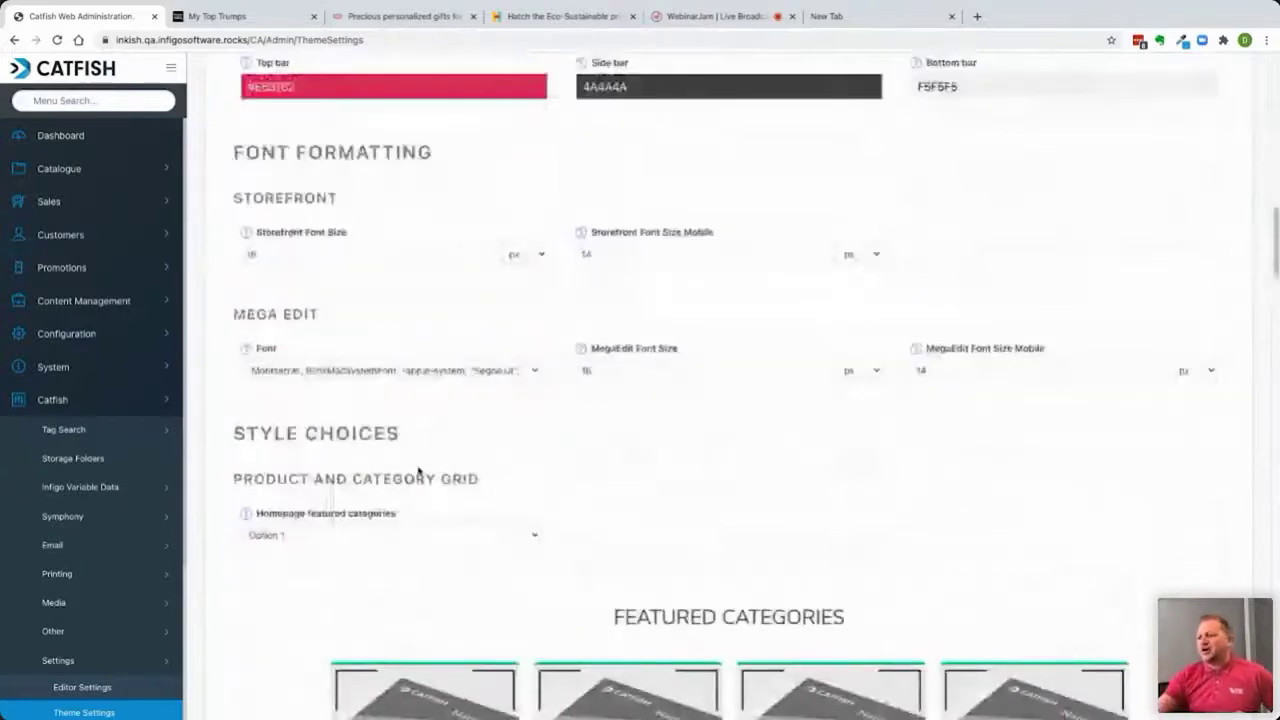
scroll(418, 471, "down", 1)
scroll(418, 471, "down", 3)
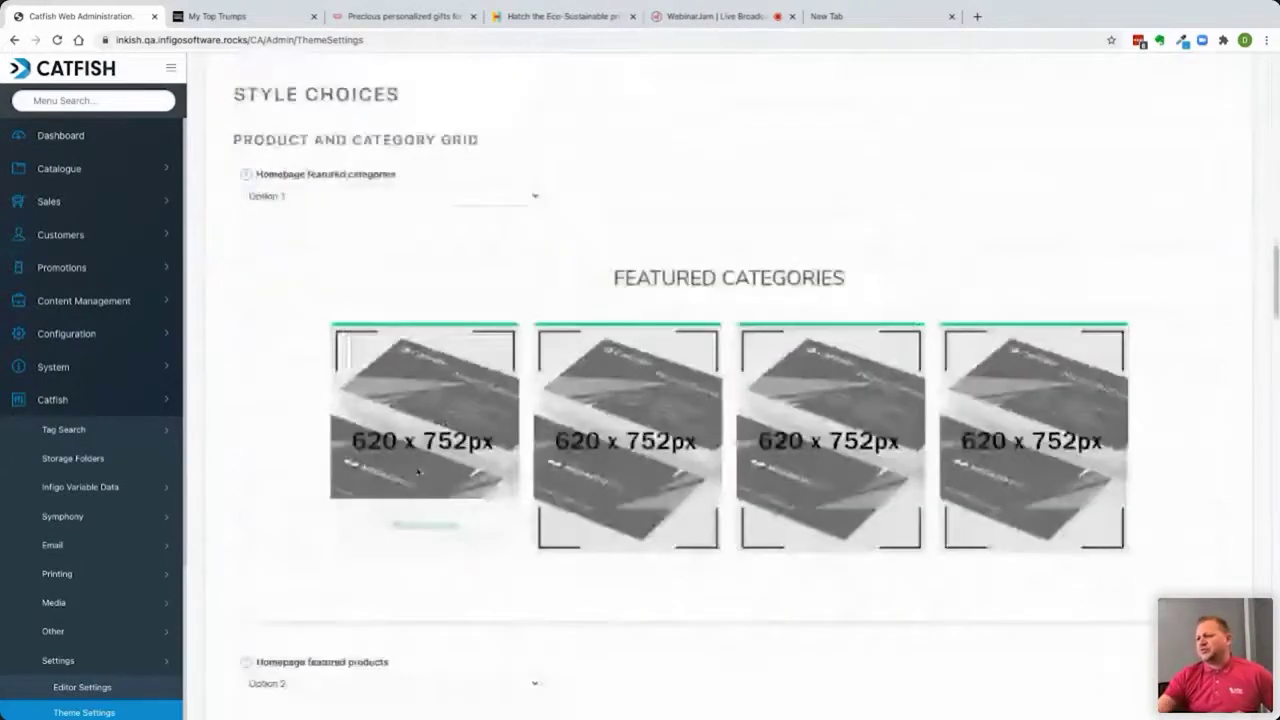
scroll(418, 471, "down", 7)
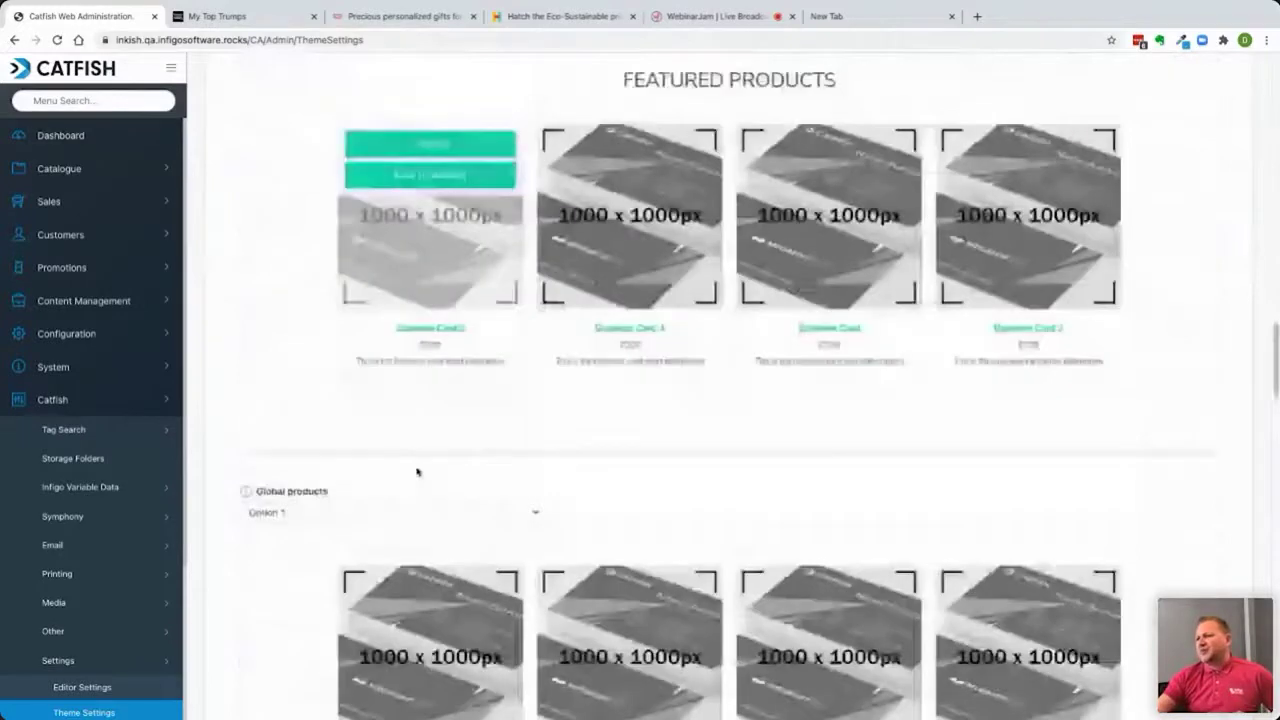
scroll(418, 471, "up", 9)
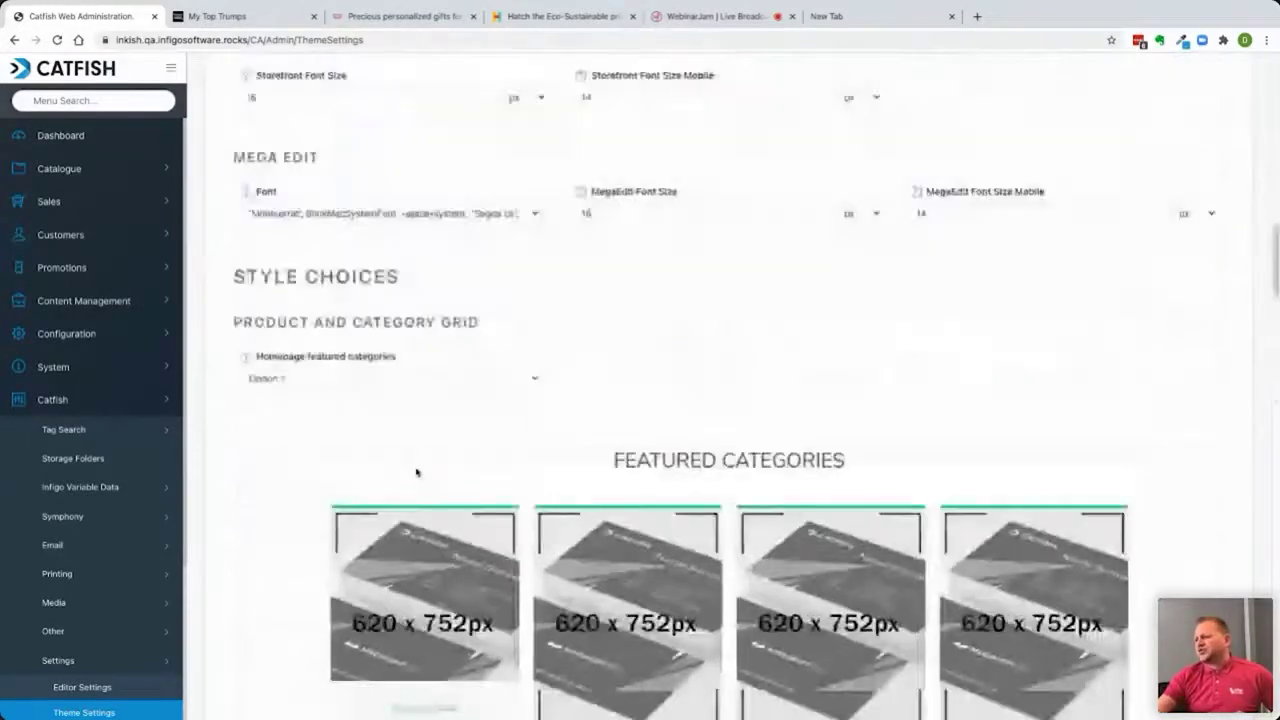
Preview Option 2 for the homepage featured categories grid and set it back to Option 1.
scroll(417, 472, "down", 1)
left_click(334, 360)
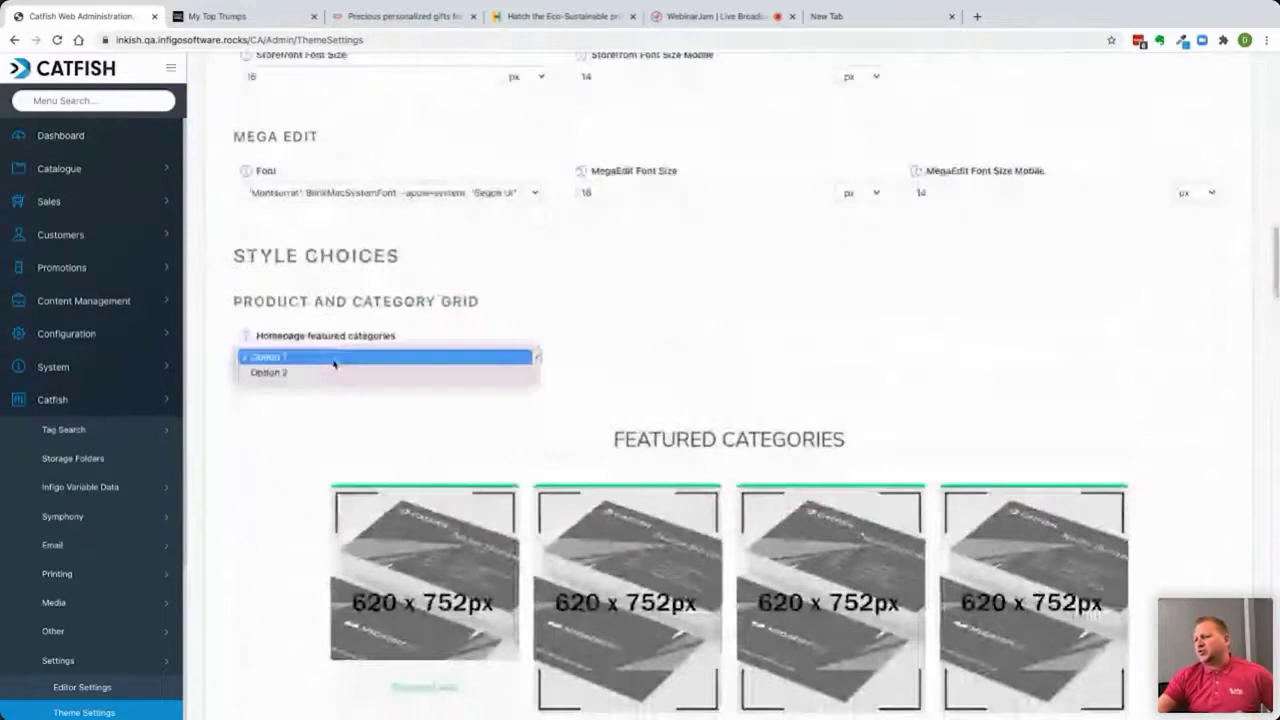
left_click(336, 372)
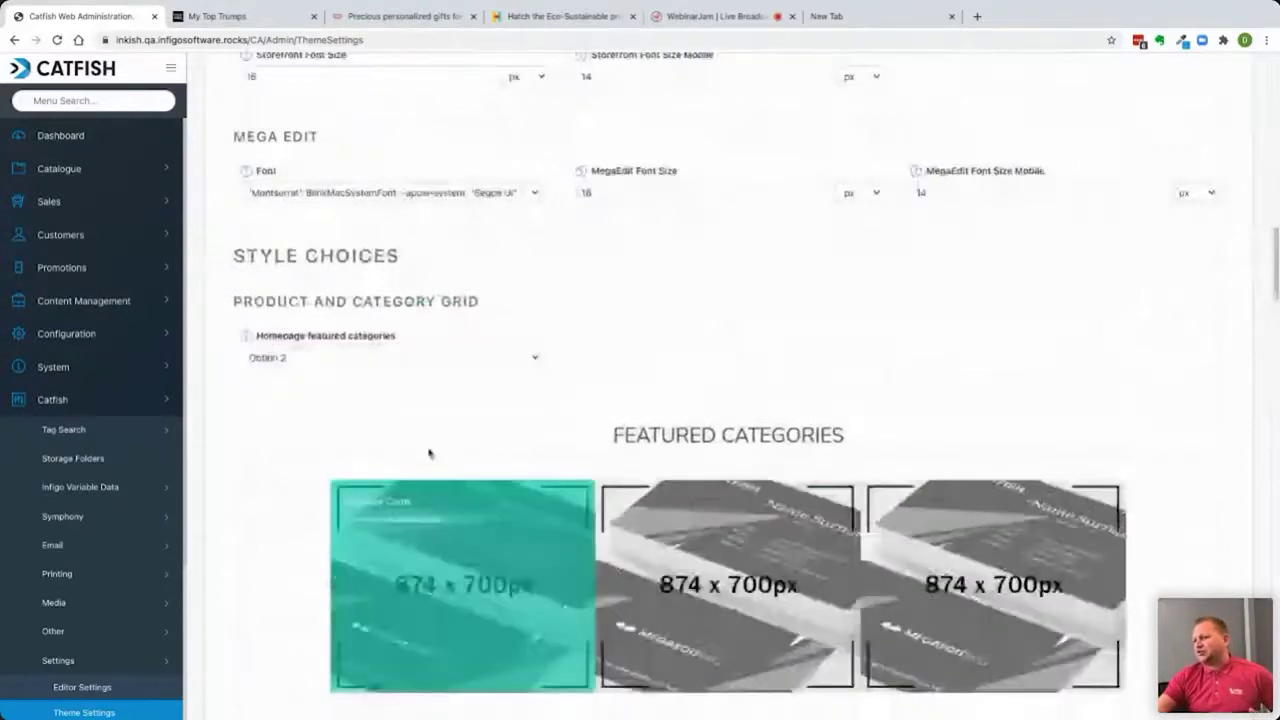
left_click(299, 352)
left_click(299, 345)
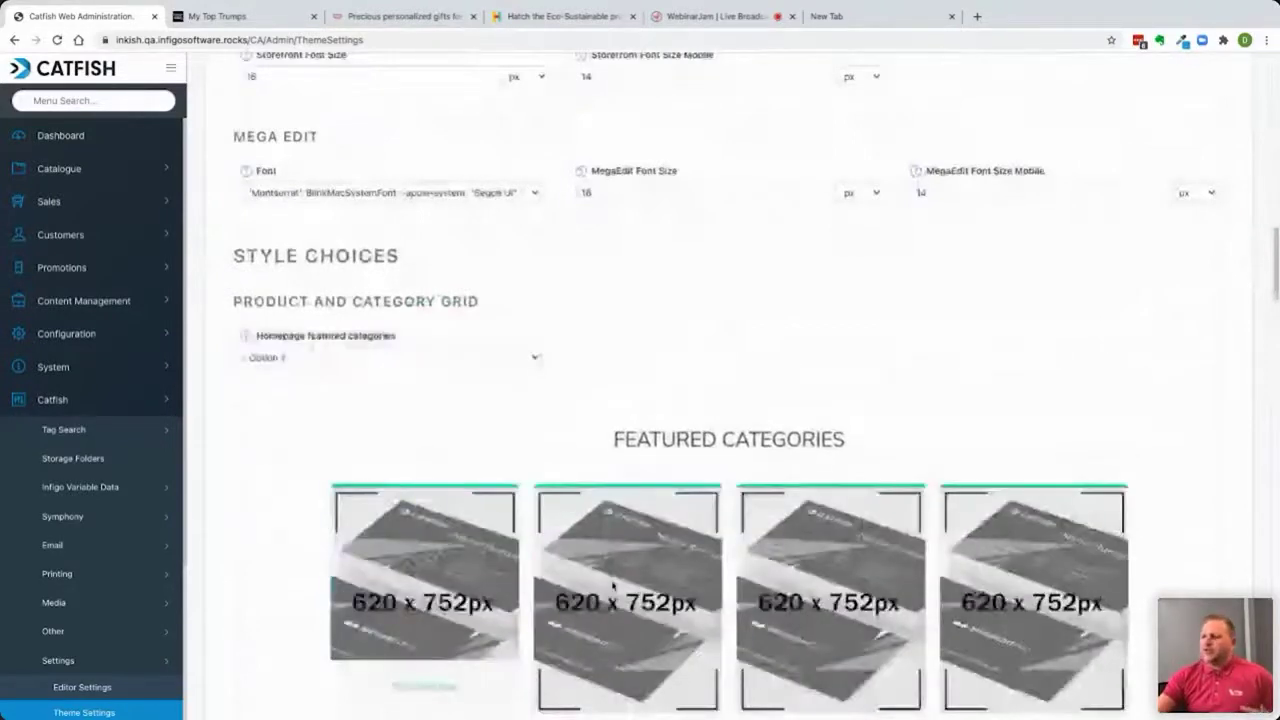
Preview Option 1 for the basket page style and set it back to Option 2.
scroll(613, 586, "down", 4)
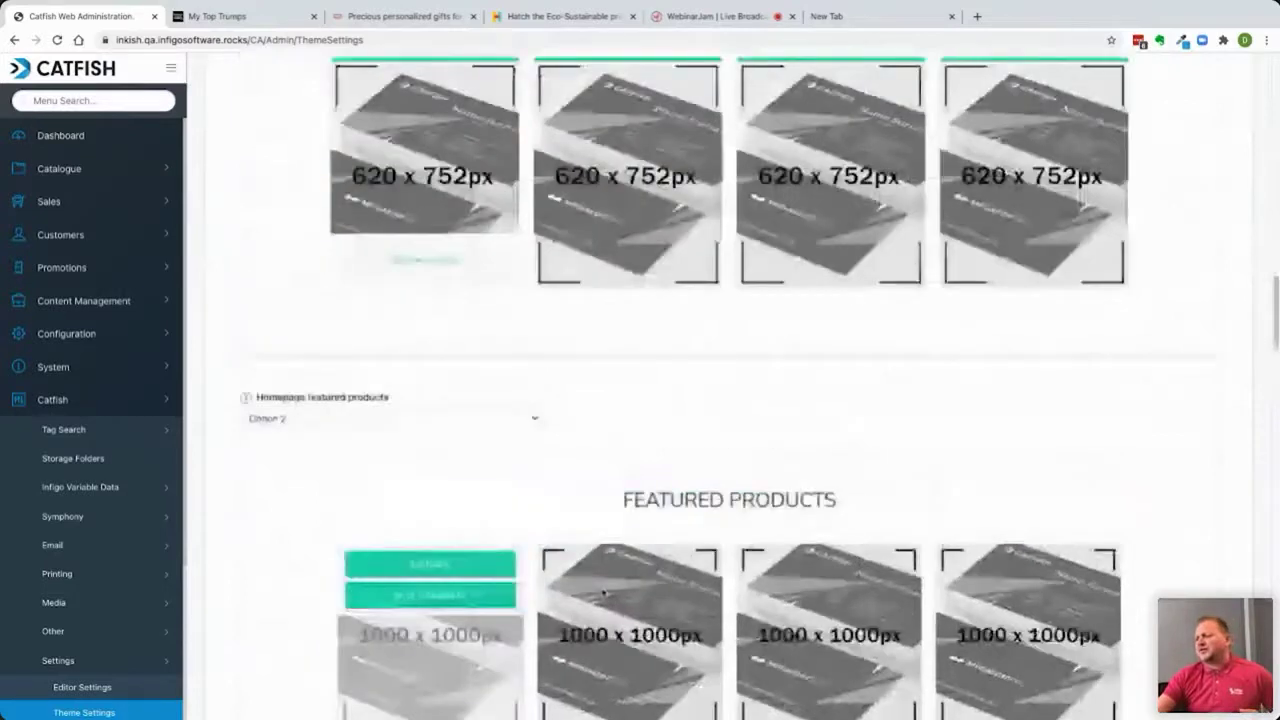
scroll(603, 593, "down", 6)
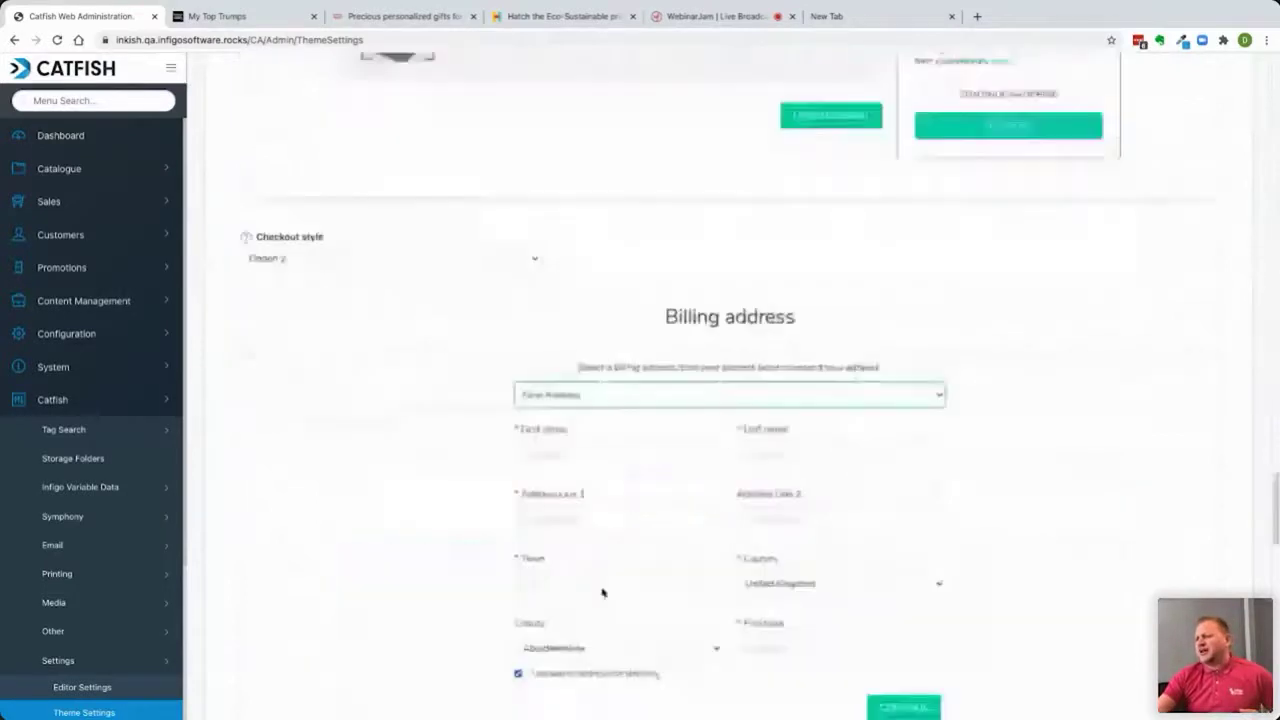
scroll(603, 593, "up", 5)
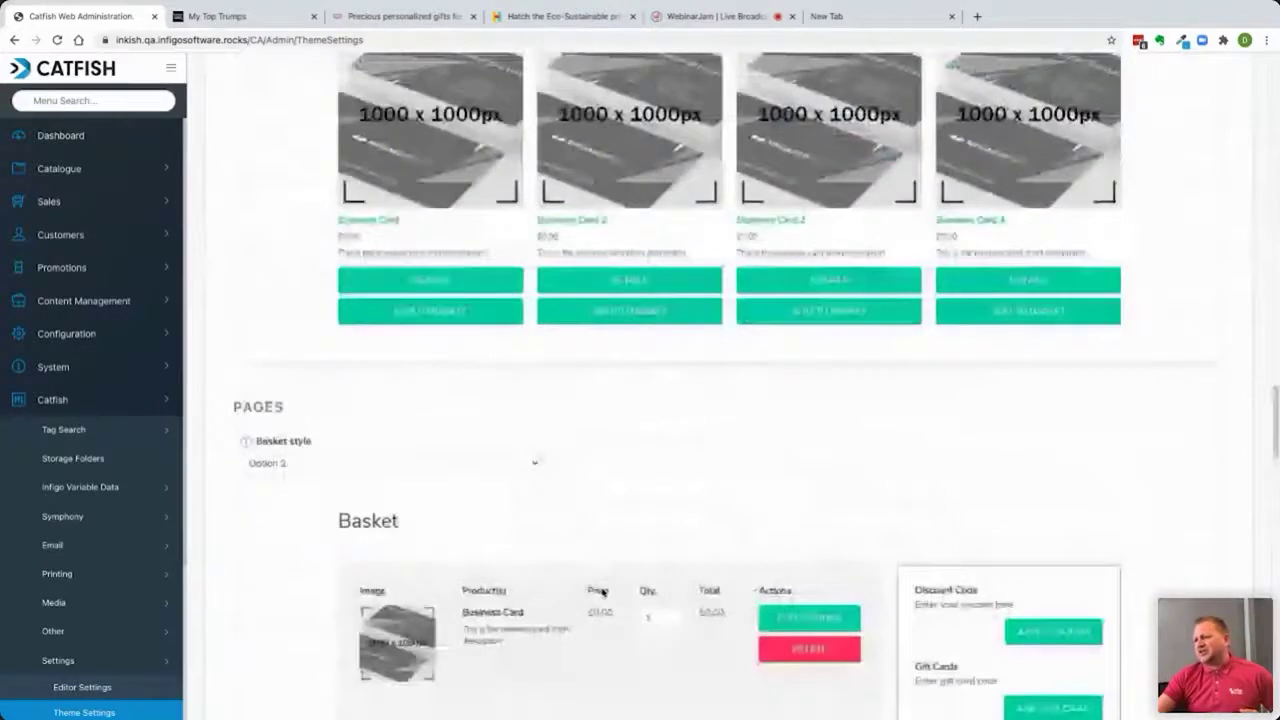
scroll(603, 593, "down", 3)
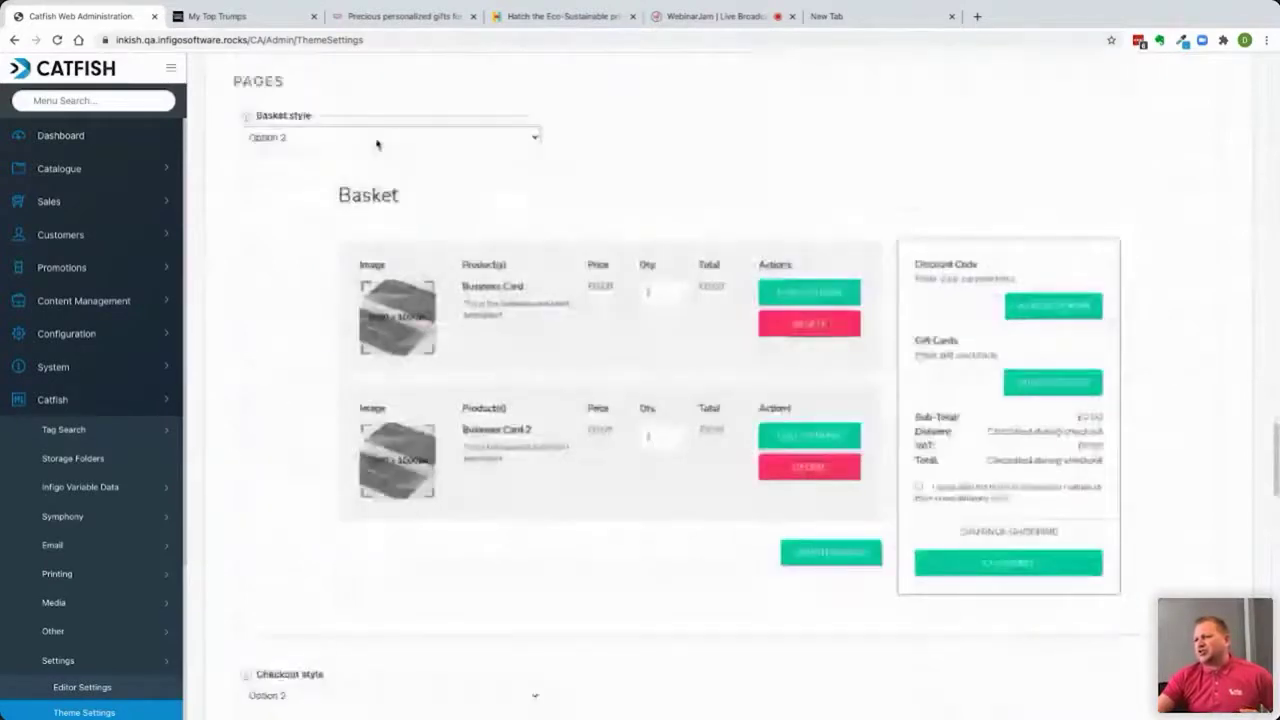
left_click(374, 141)
left_click(351, 125)
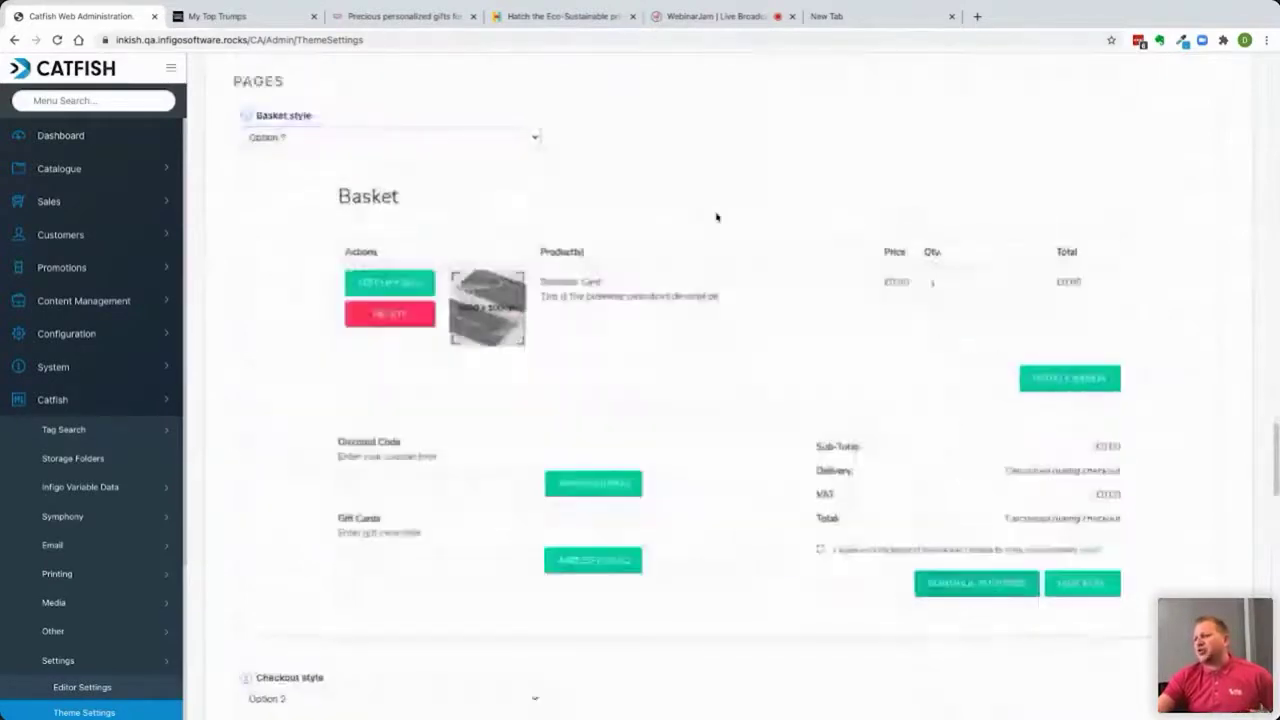
left_click(366, 137)
left_click(434, 153)
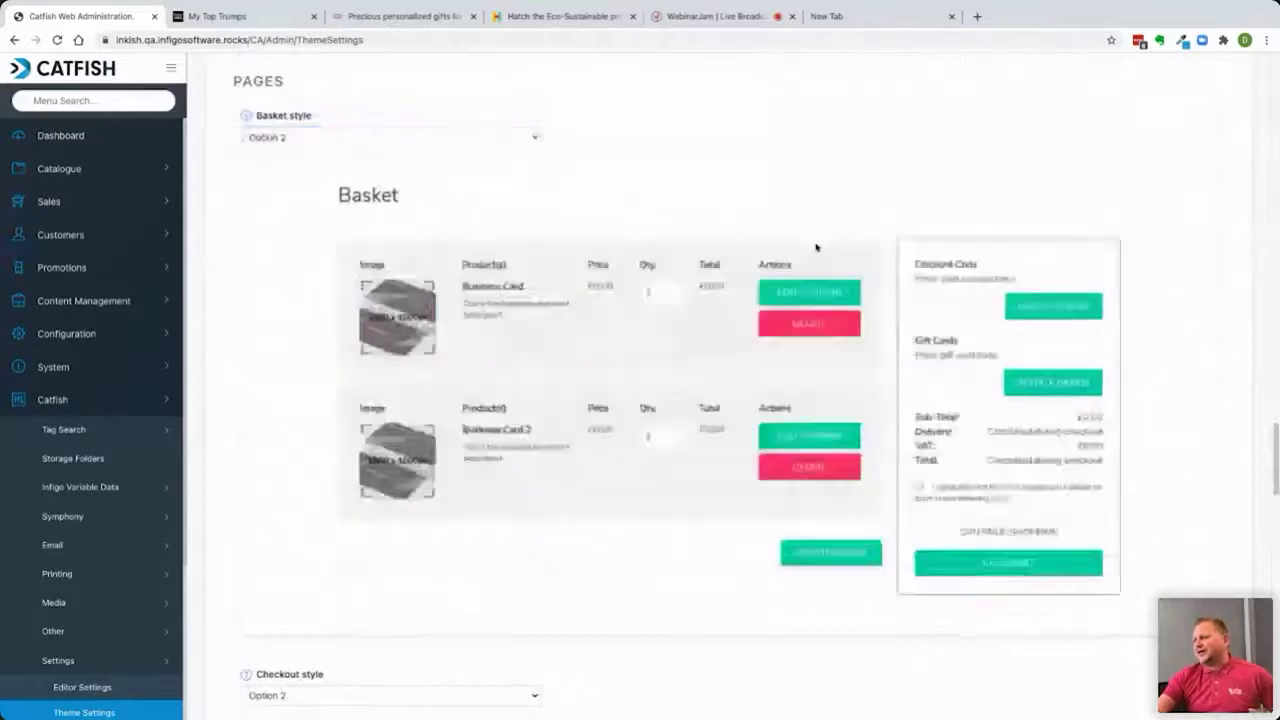
Review the checkout style, login style and advanced settings of the theme.
scroll(774, 389, "down", 1)
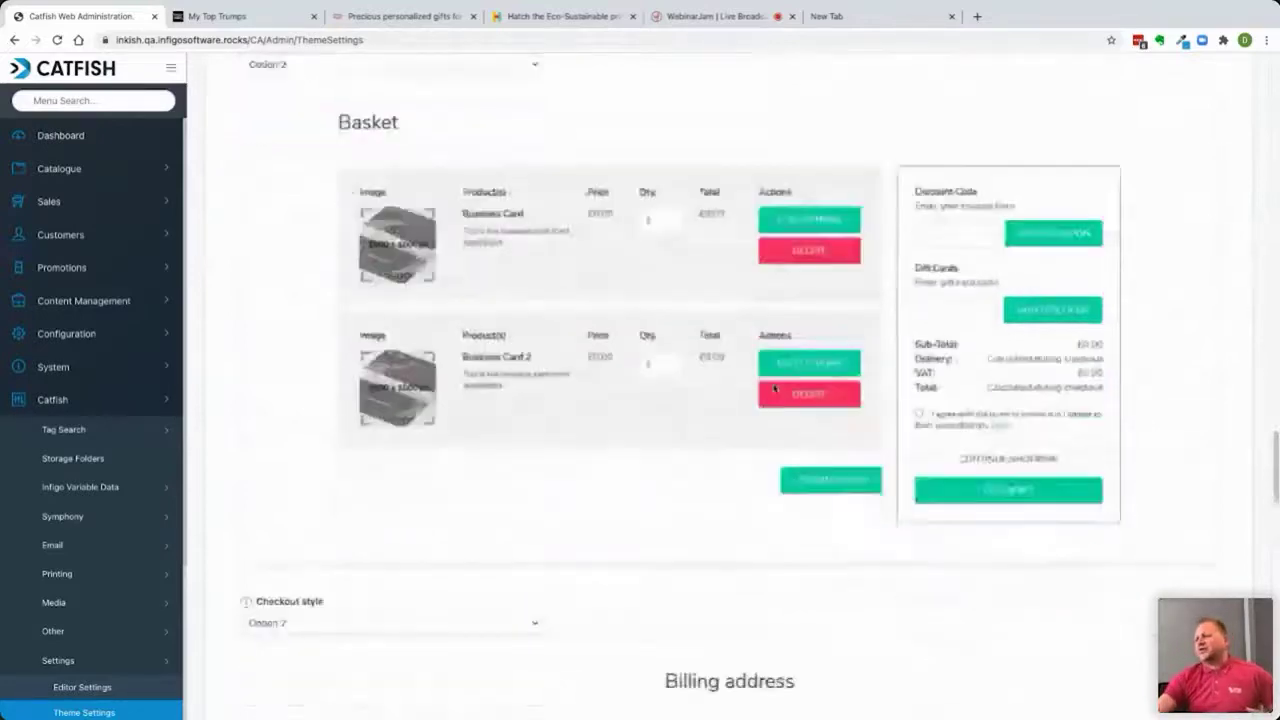
scroll(774, 389, "down", 5)
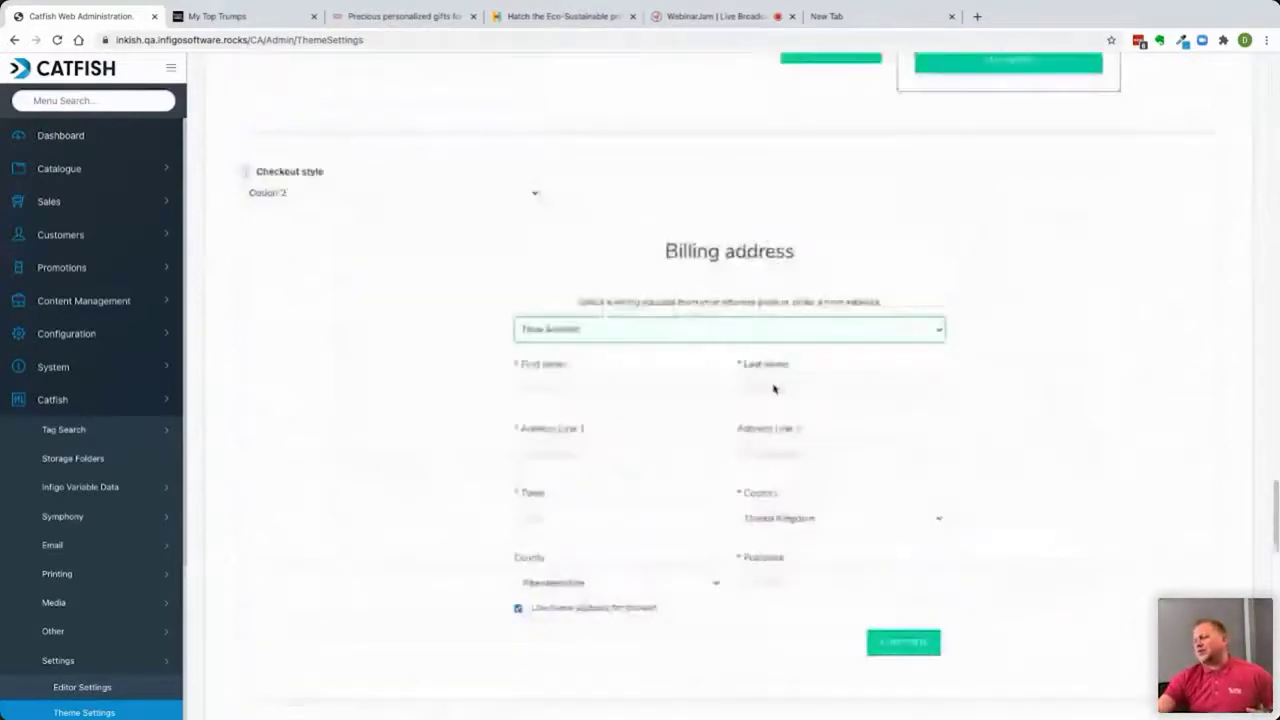
scroll(774, 389, "down", 6)
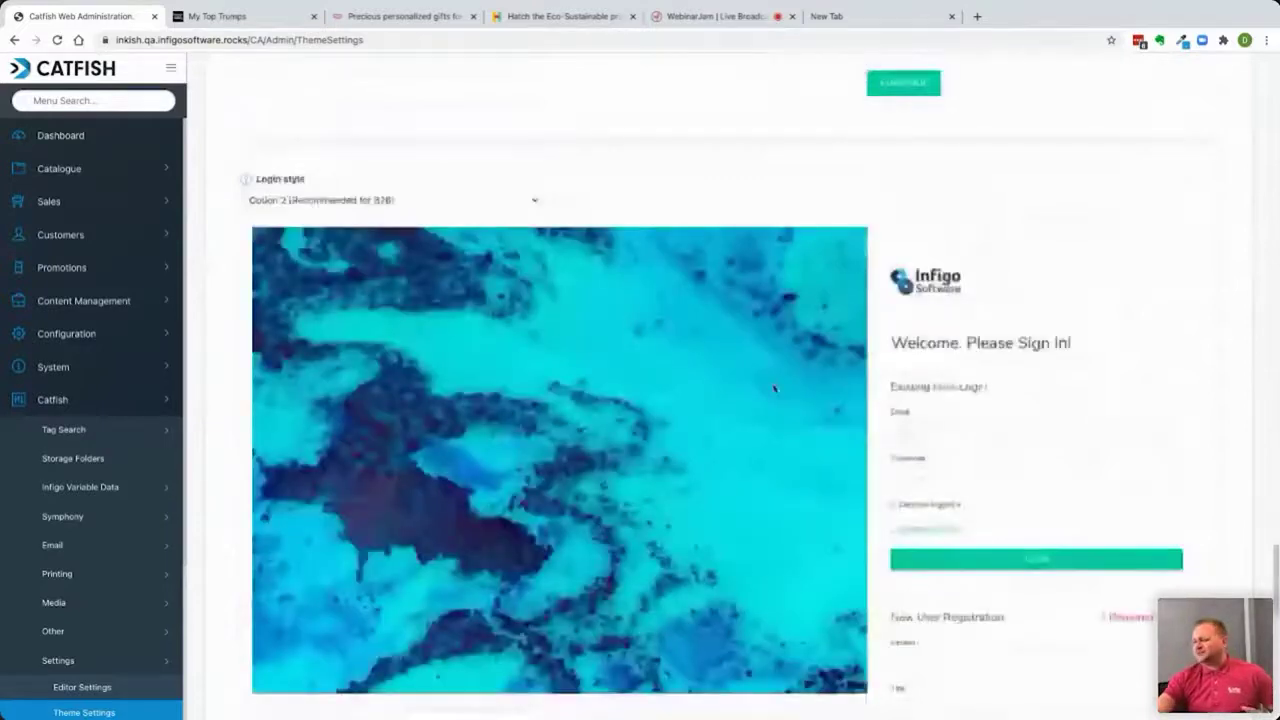
scroll(774, 389, "down", 8)
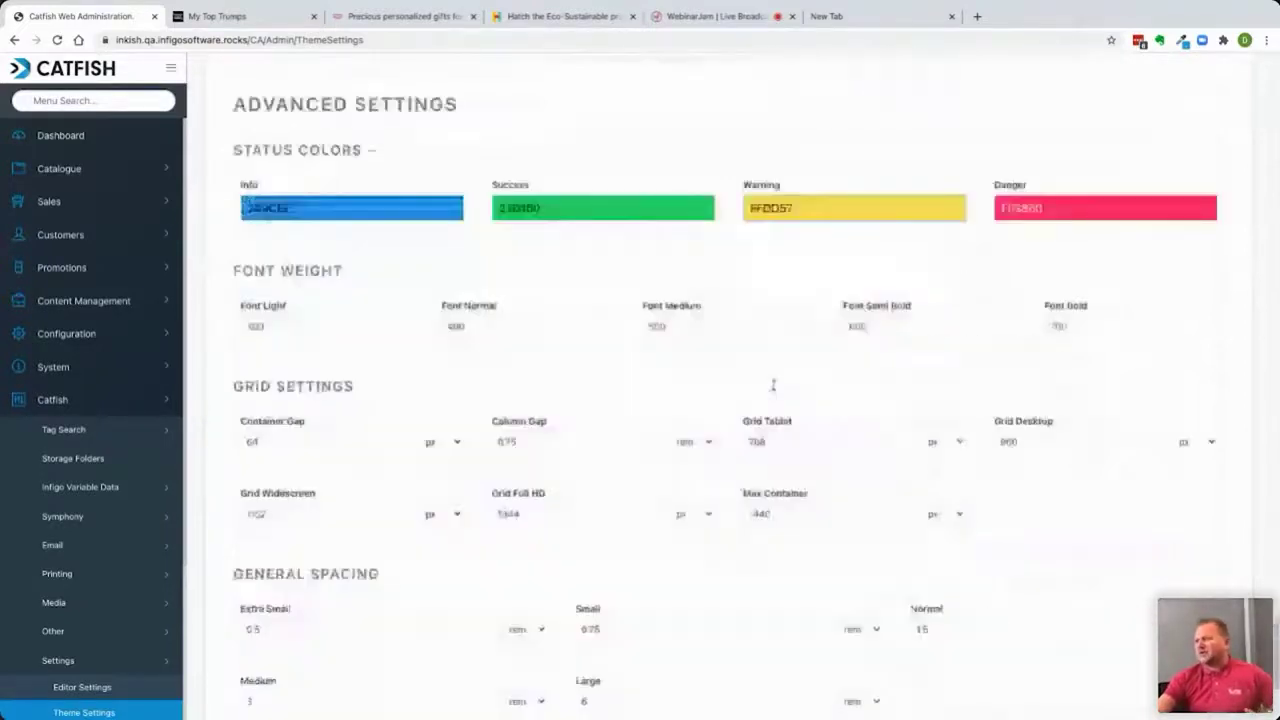
scroll(773, 385, "up", 10)
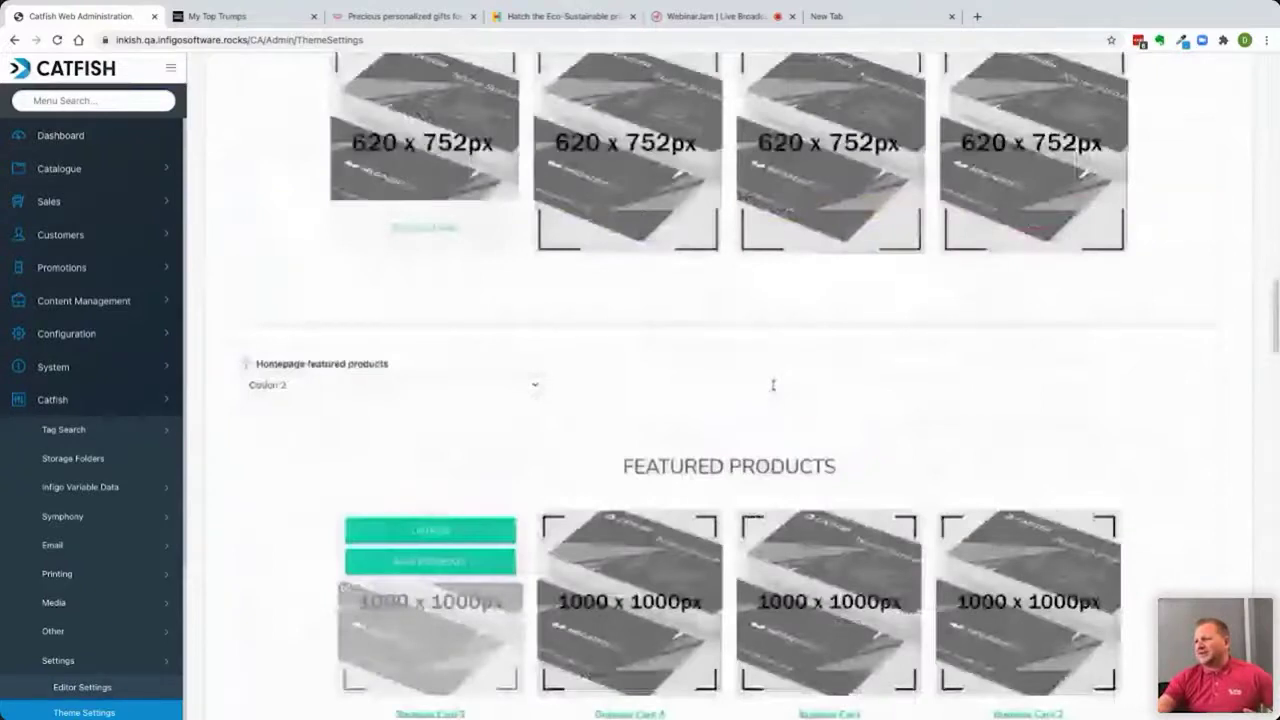
Open Customer Management, check its CSV import page and view the list of registered customers.
scroll(267, 145, "up", 15)
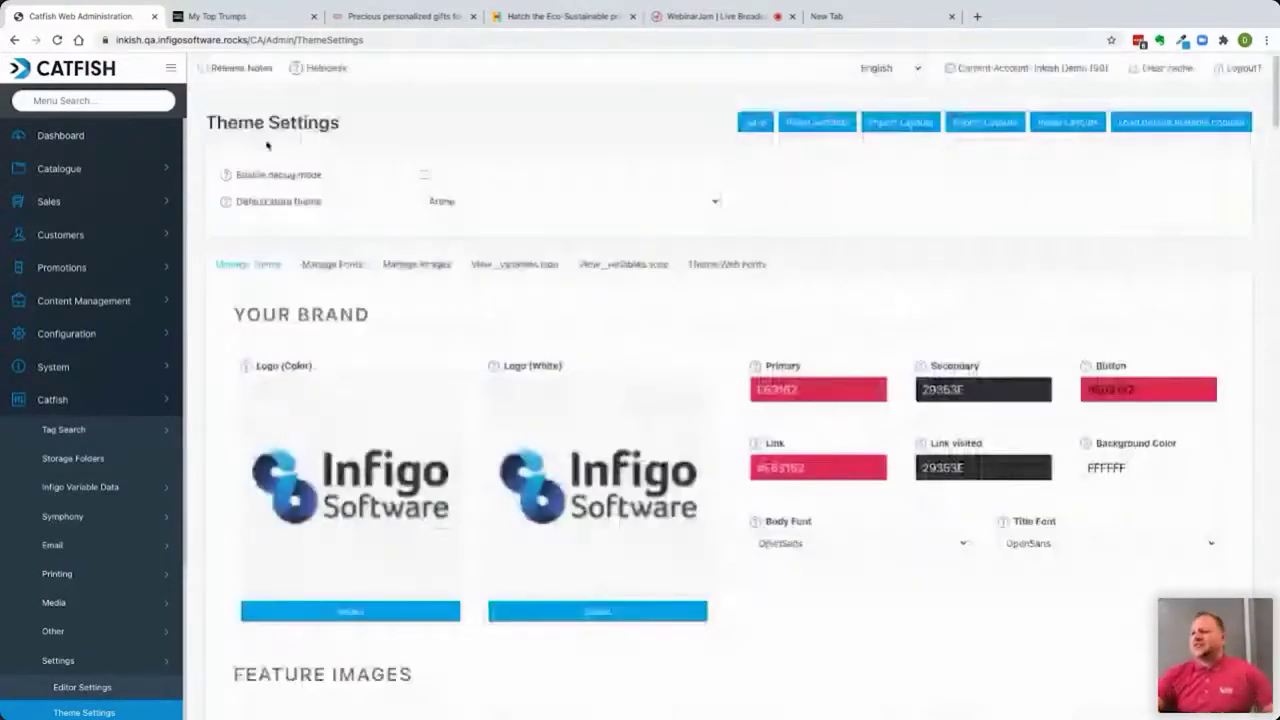
left_click(87, 102)
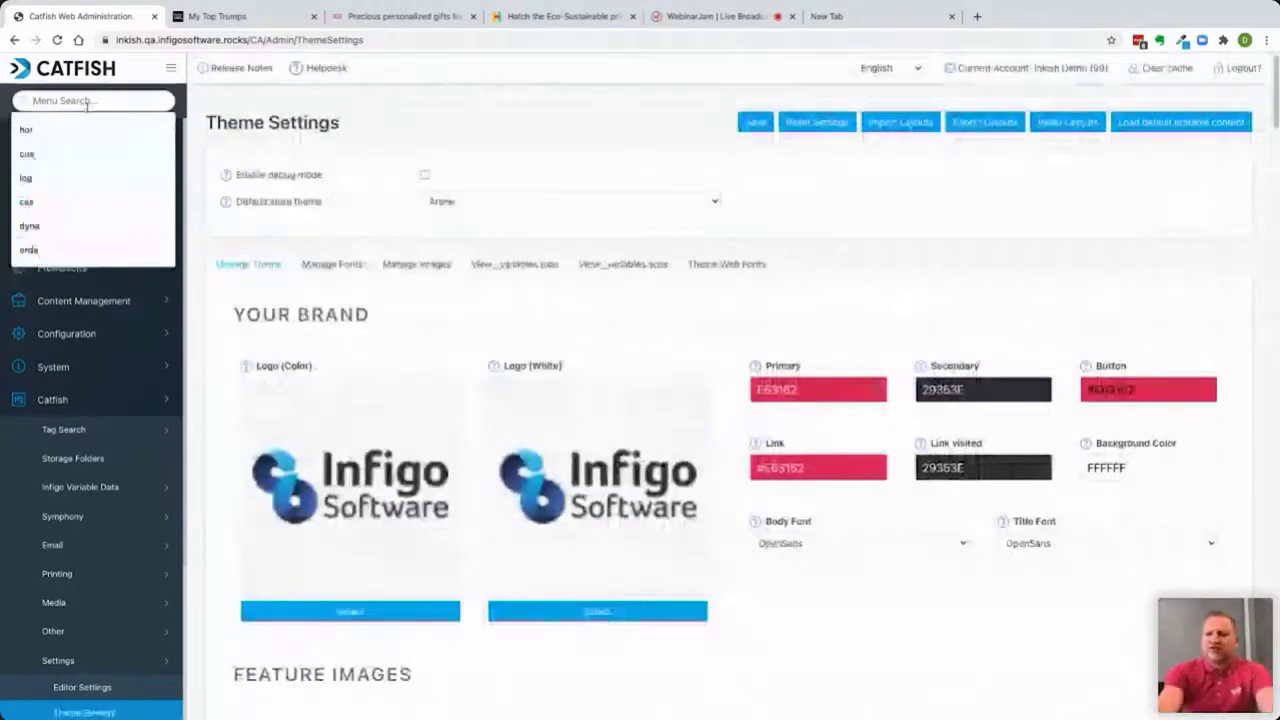
left_click(108, 152)
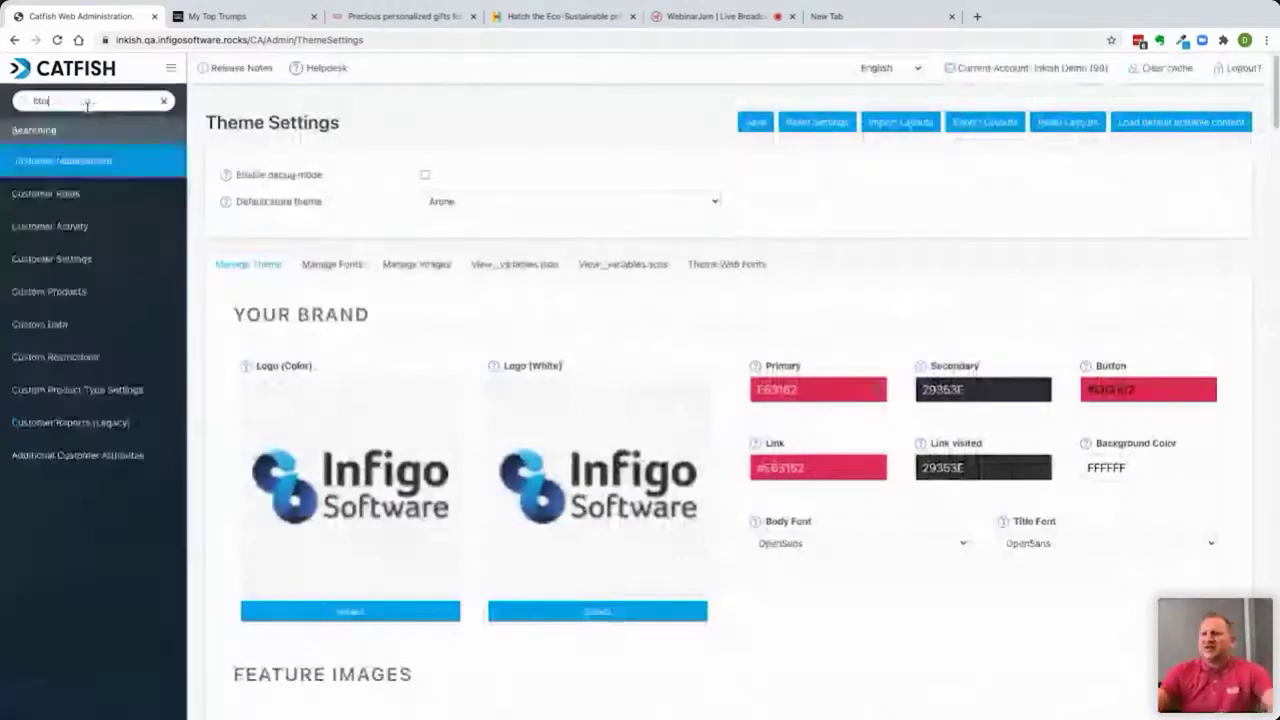
left_click(109, 156)
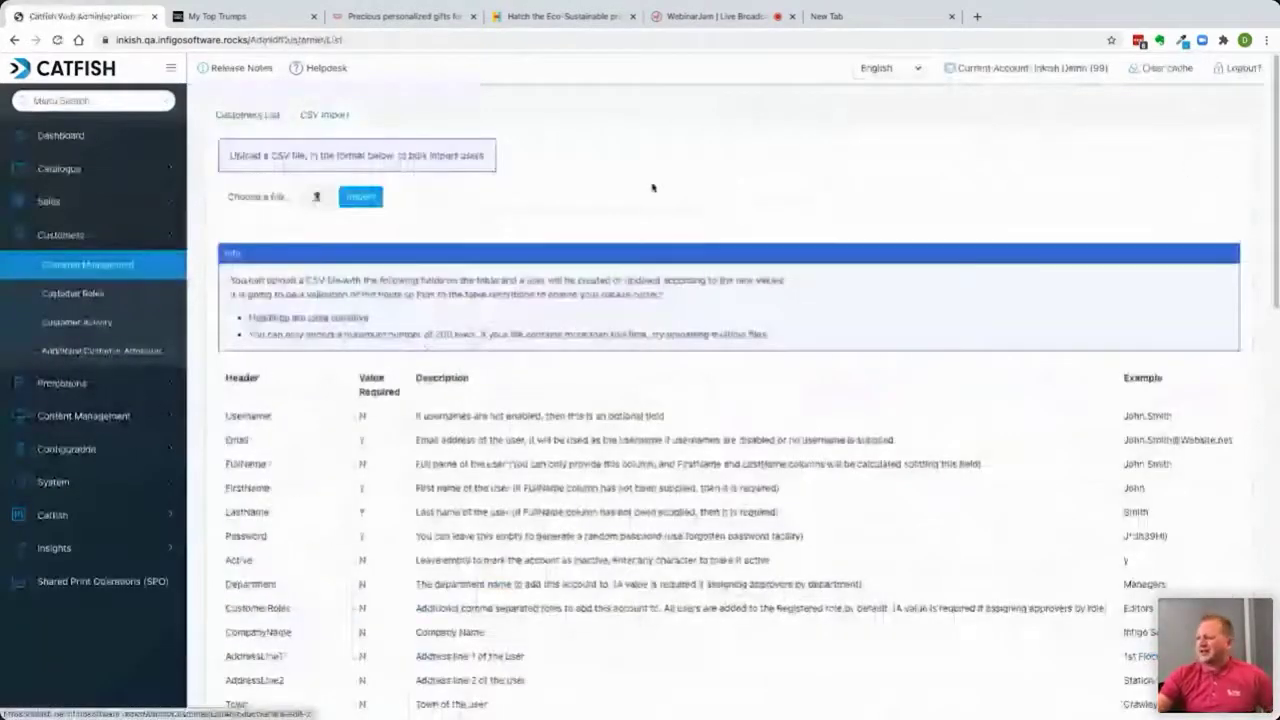
scroll(956, 466, "down", 2)
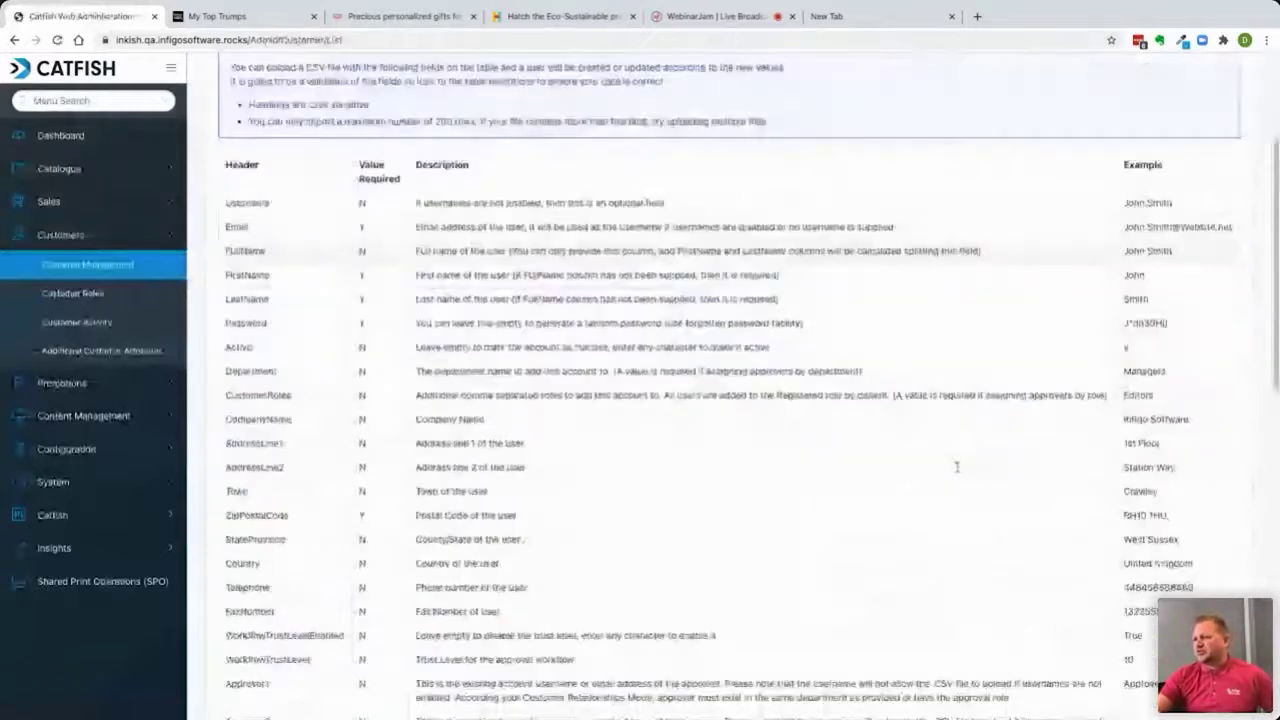
scroll(956, 466, "up", 3)
left_click(251, 117)
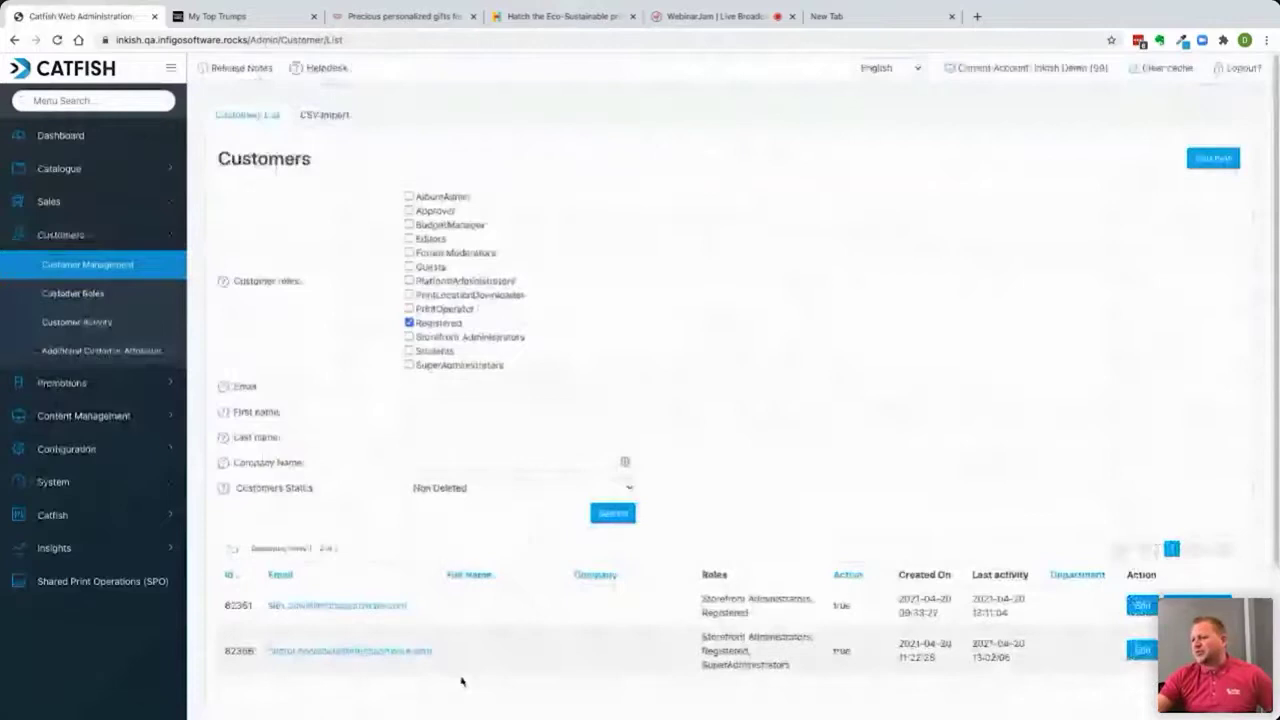
Review the required customer fields, custom attributes and additional address columns on the CSV import page.
left_click(340, 116)
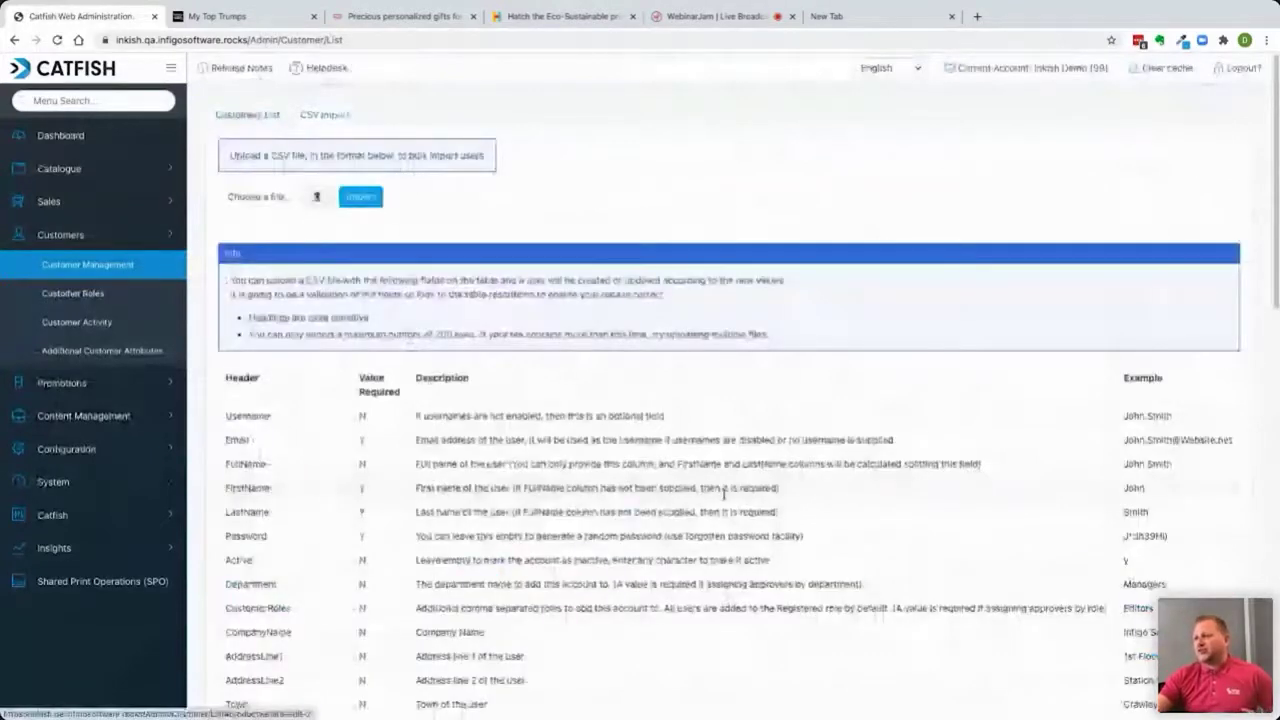
scroll(724, 492, "down", 3)
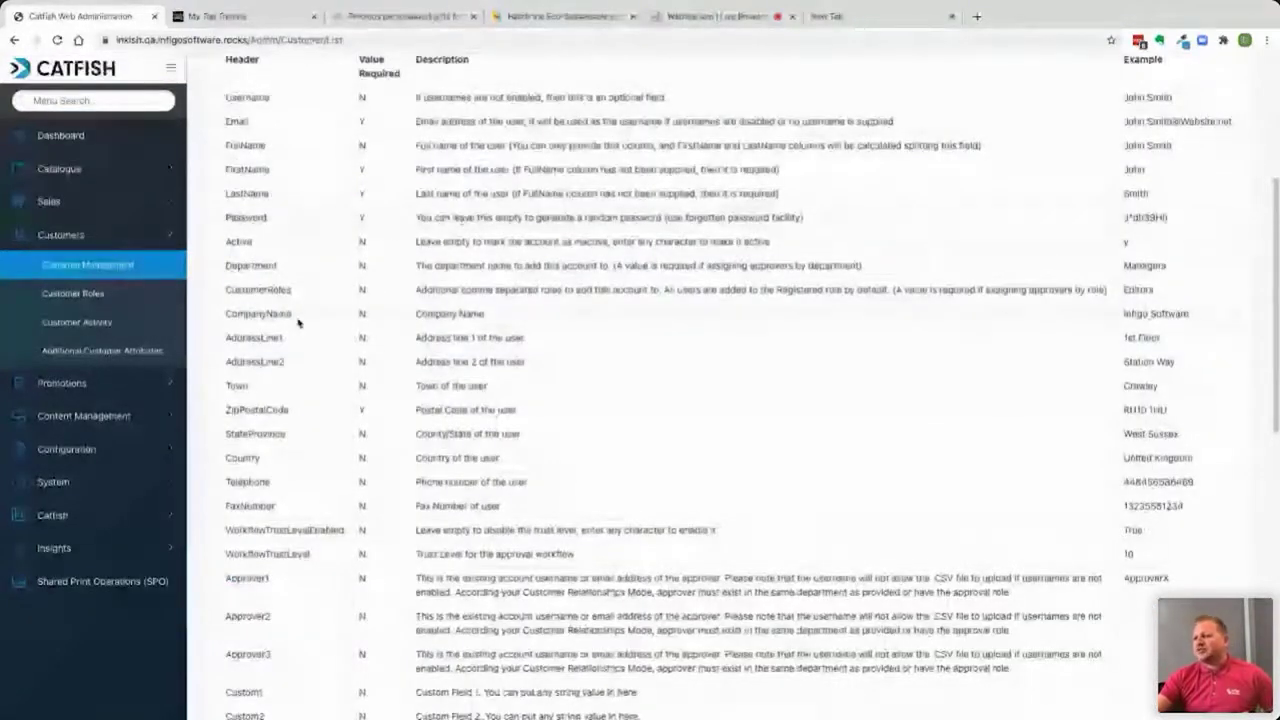
scroll(297, 321, "down", 4)
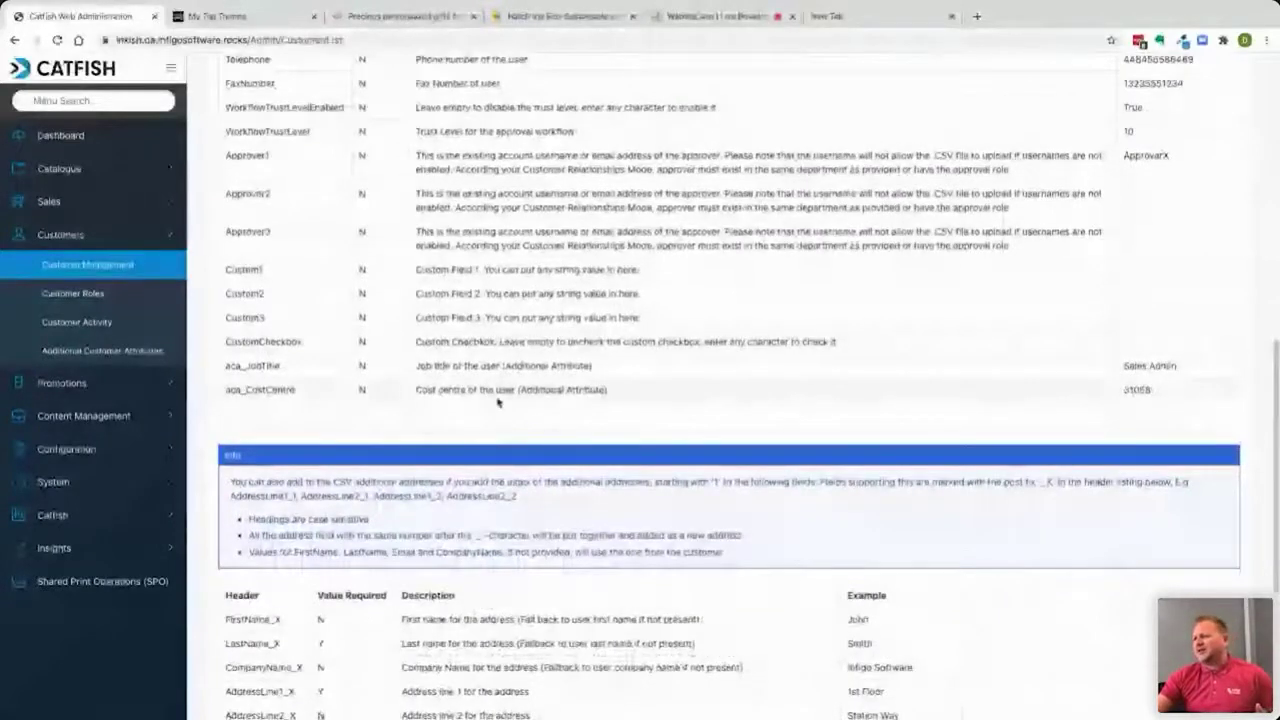
scroll(498, 401, "up", 8)
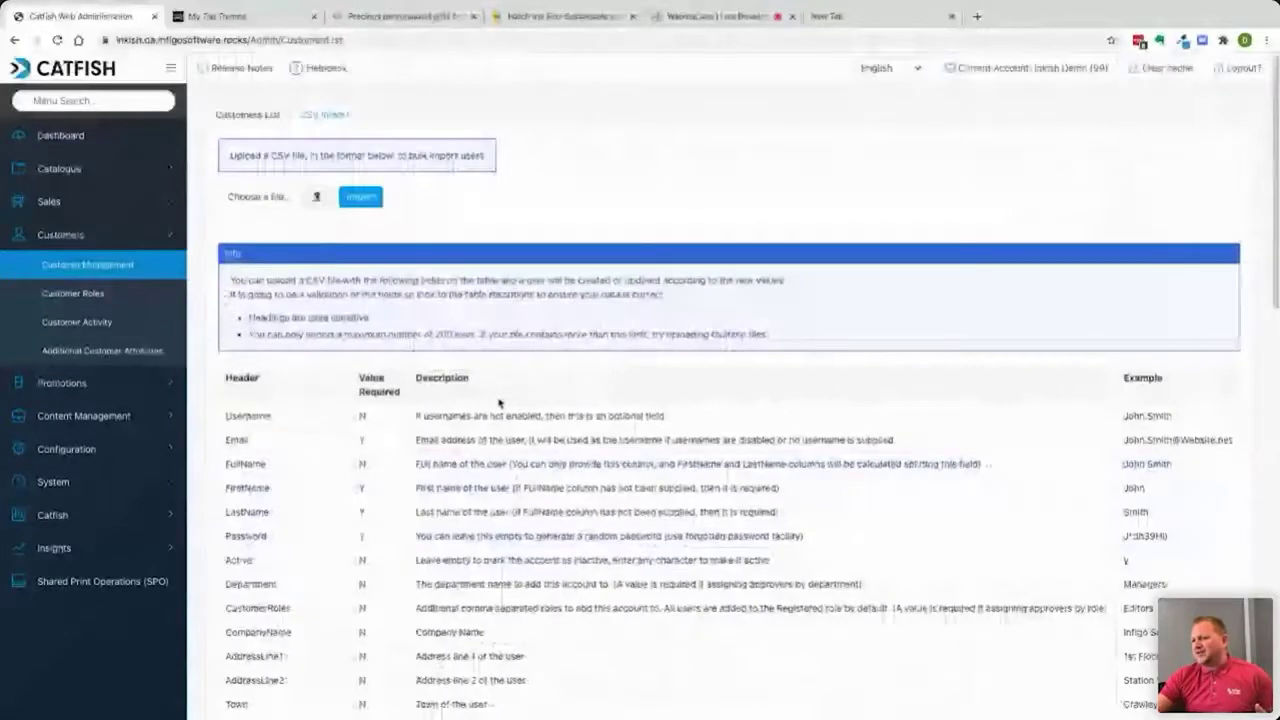
scroll(373, 580, "down", 15)
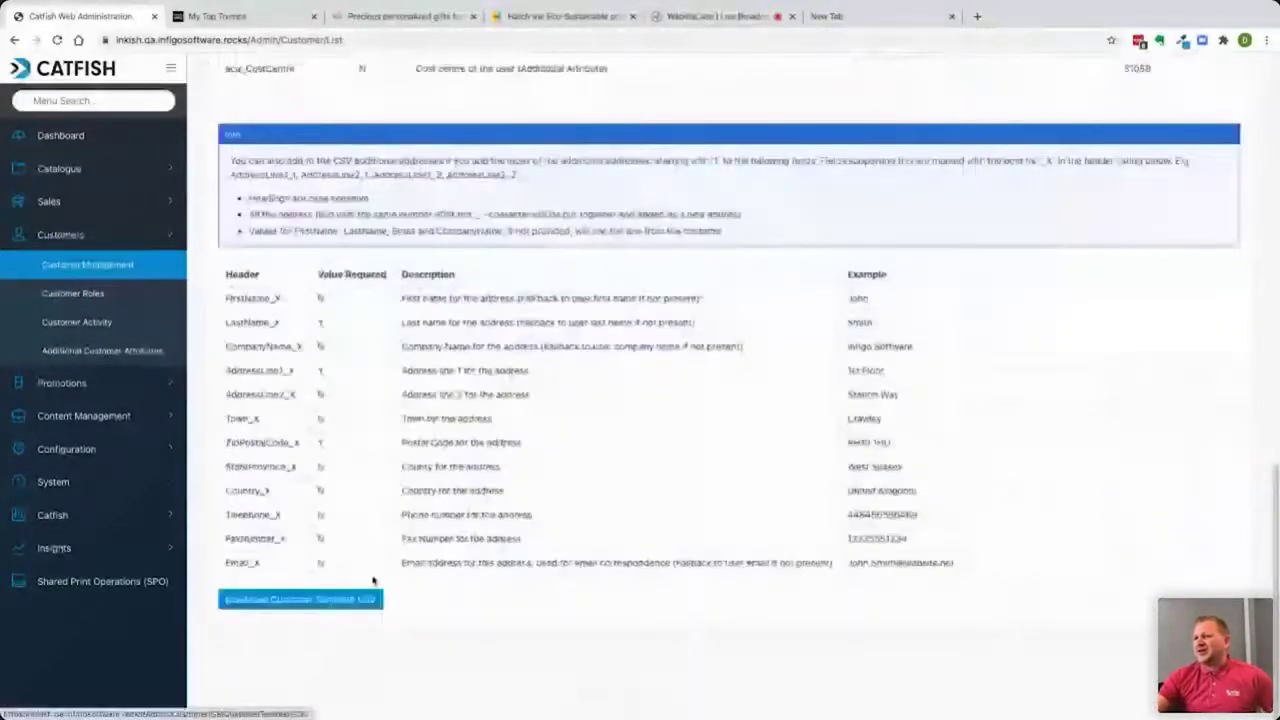
Import the customer accounts from the prepared CSV file and check the import report and customer list.
scroll(371, 580, "up", 15)
left_click(268, 204)
left_click(274, 264)
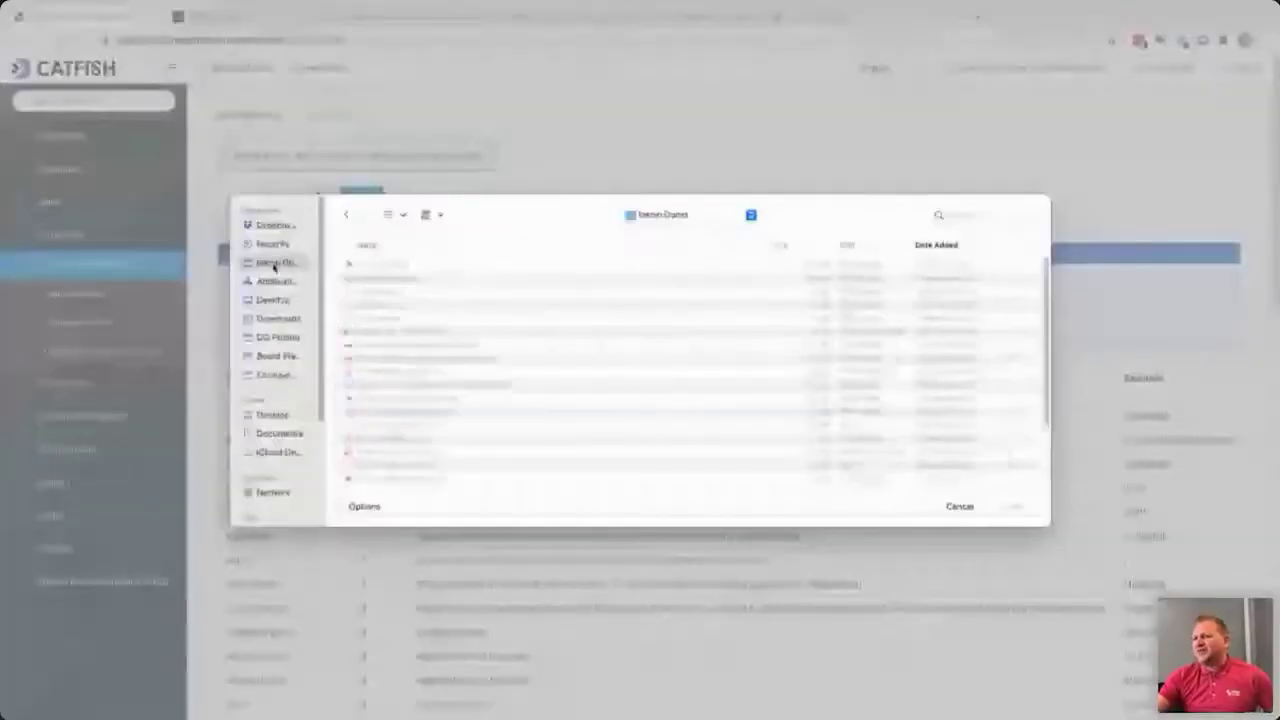
double_click(403, 333)
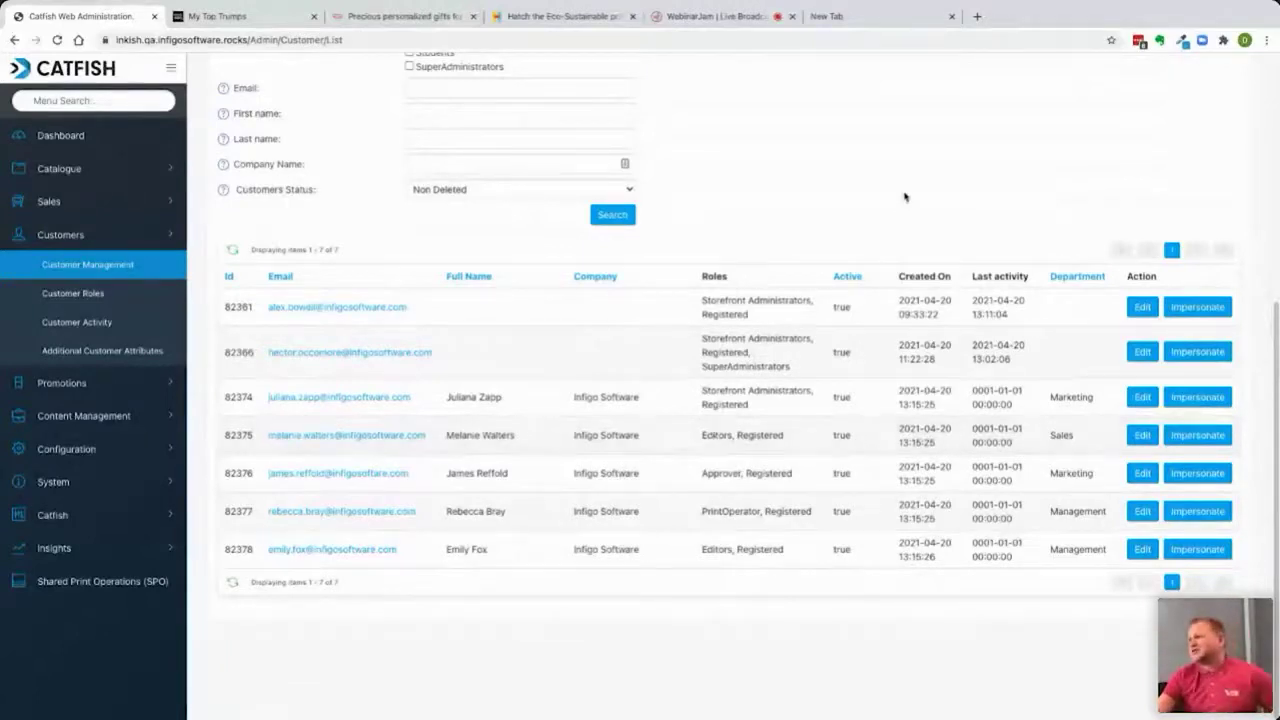
scroll(903, 197, "up", 1)
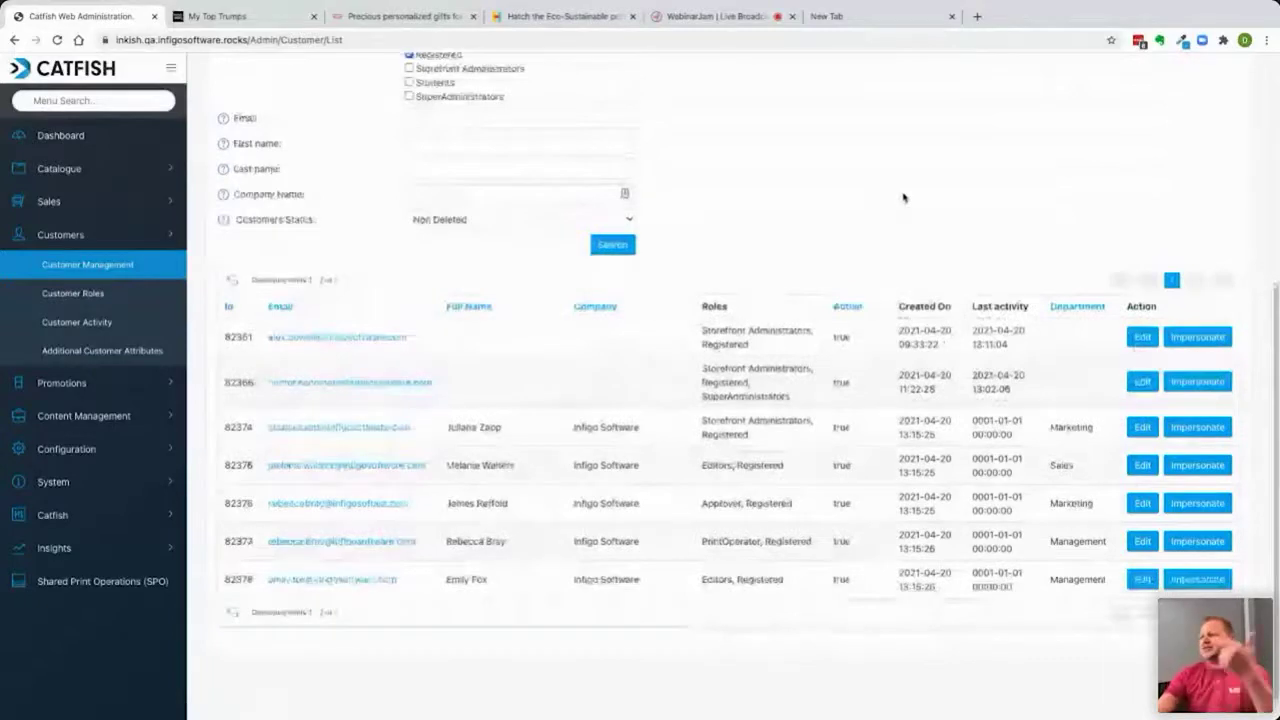
scroll(903, 197, "up", 4)
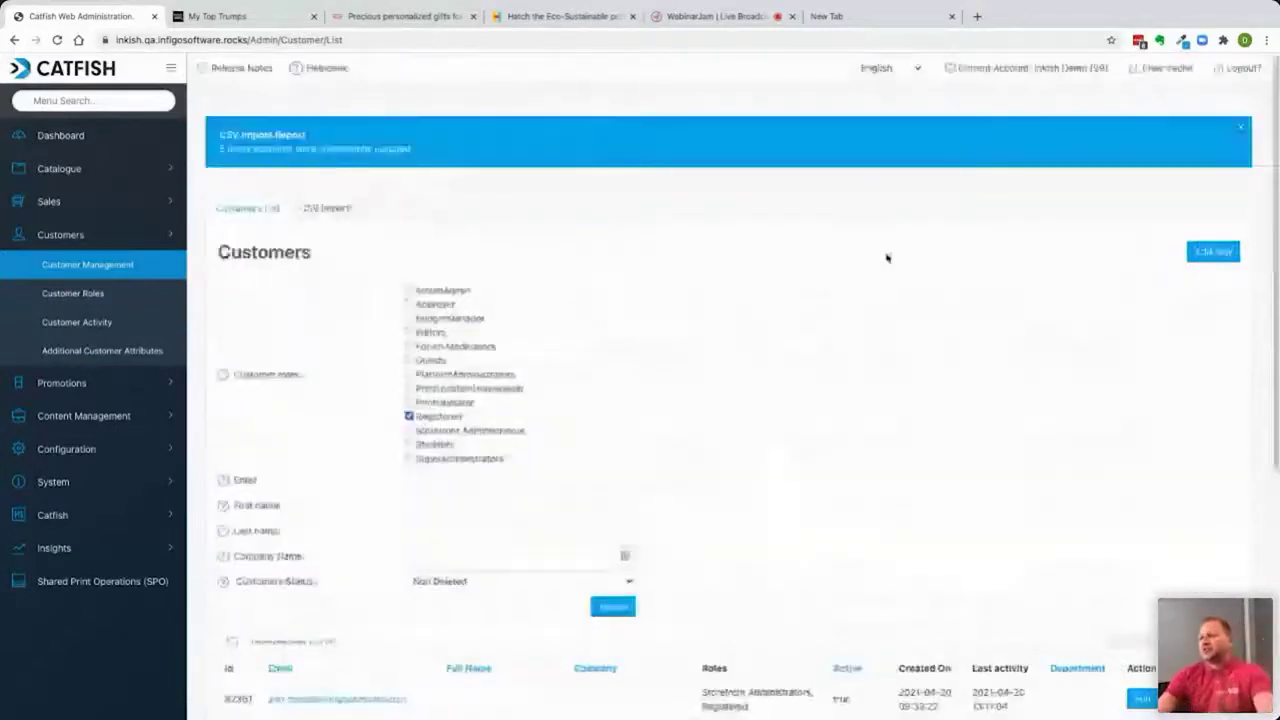
Find the Editable Content page in the admin menu and open it.
left_click(122, 95)
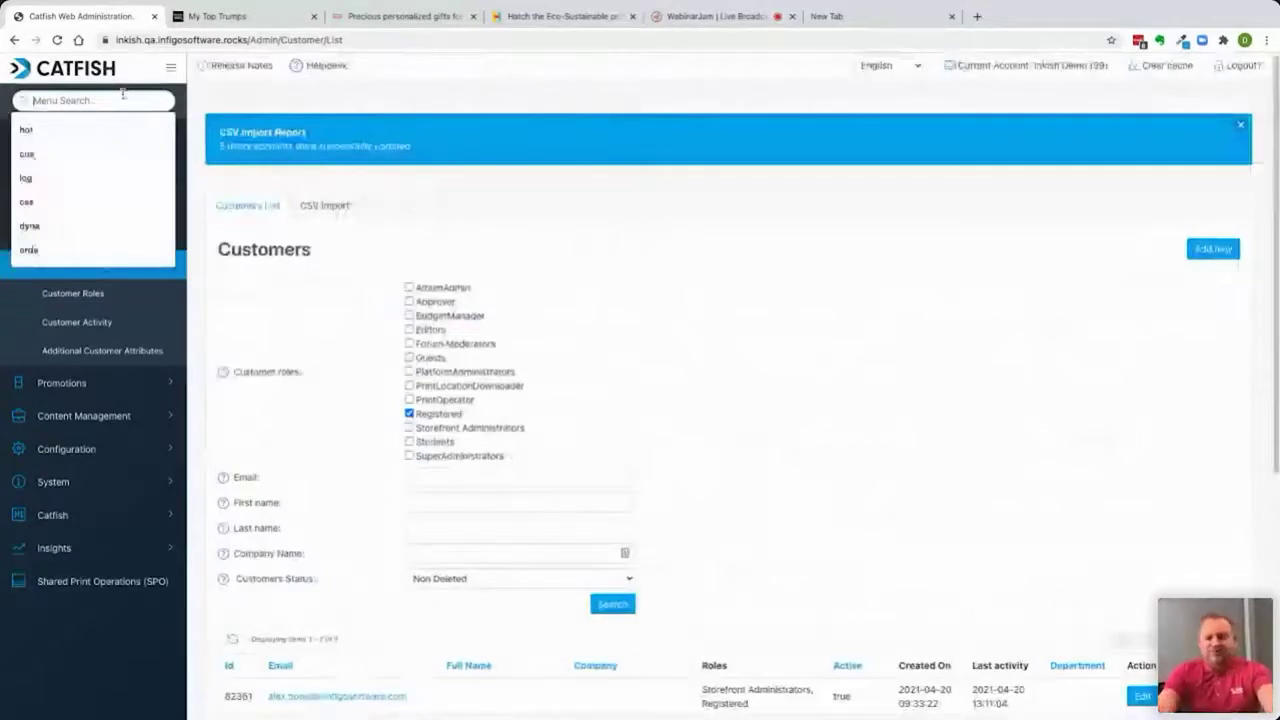
type("e")
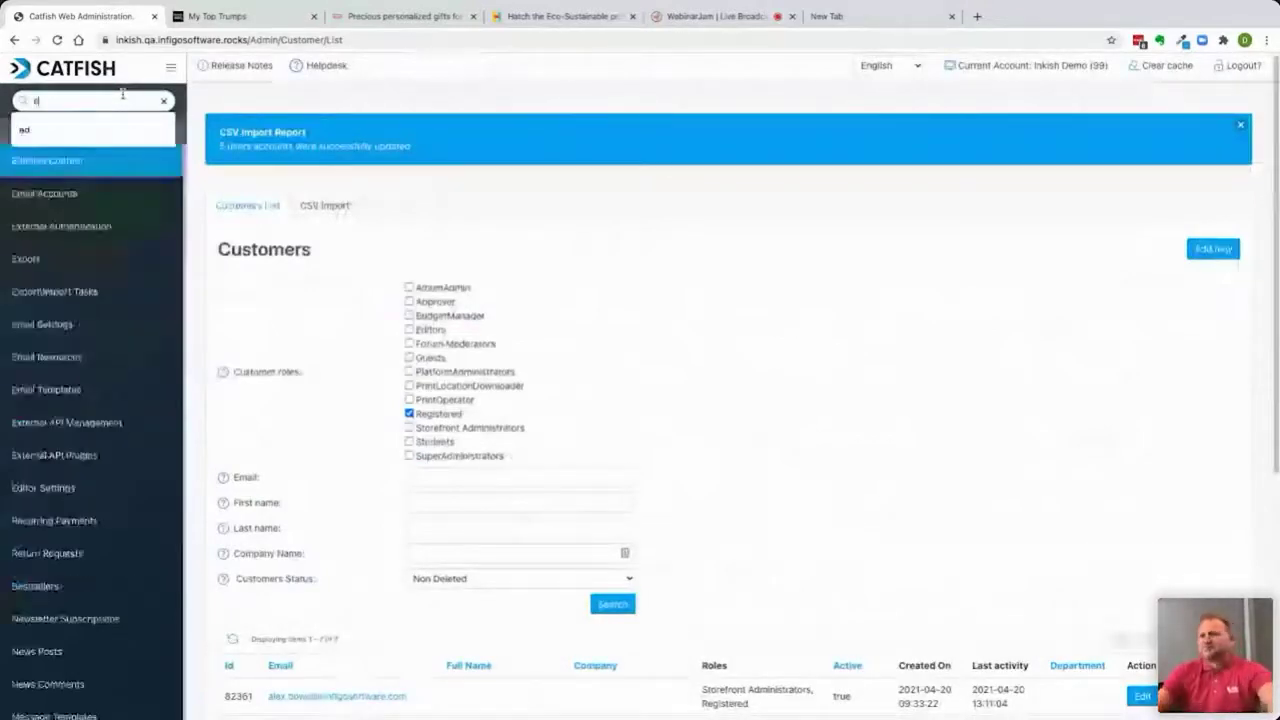
type("di")
left_click(13, 186)
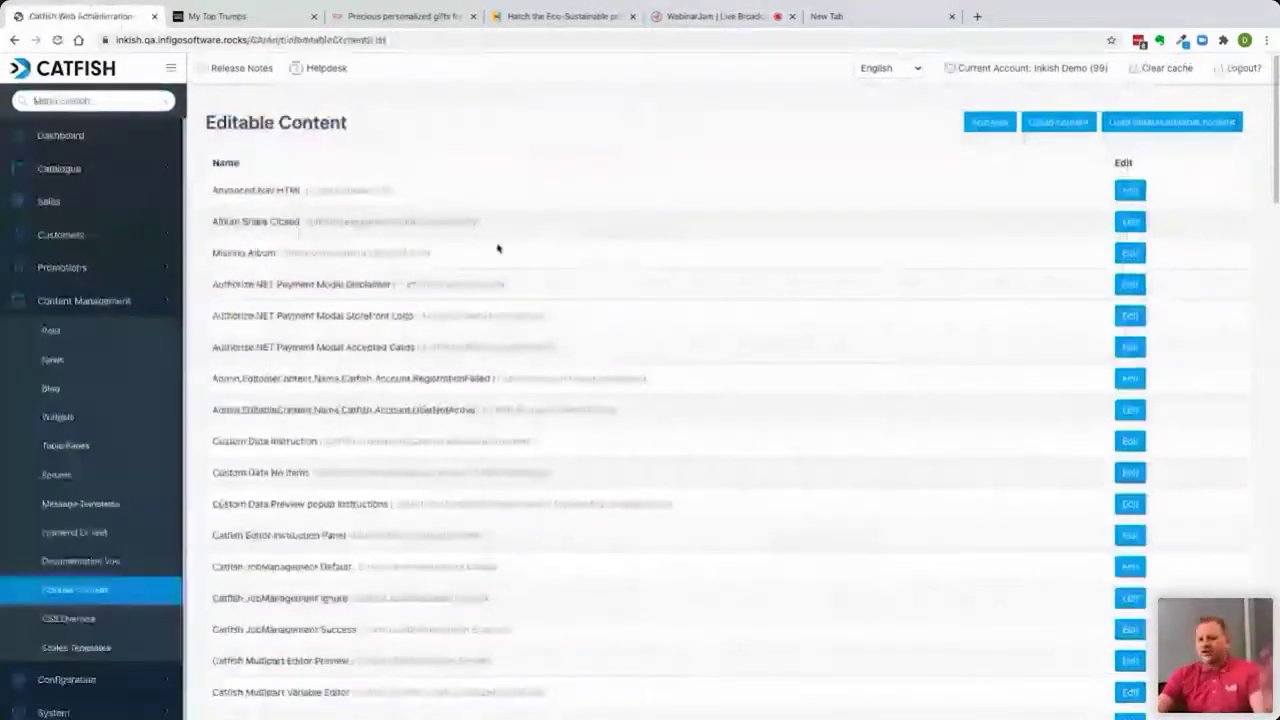
Search the editable content list for "logo" and open the Header Logo entry for editing.
key("ctrl+f")
type("l")
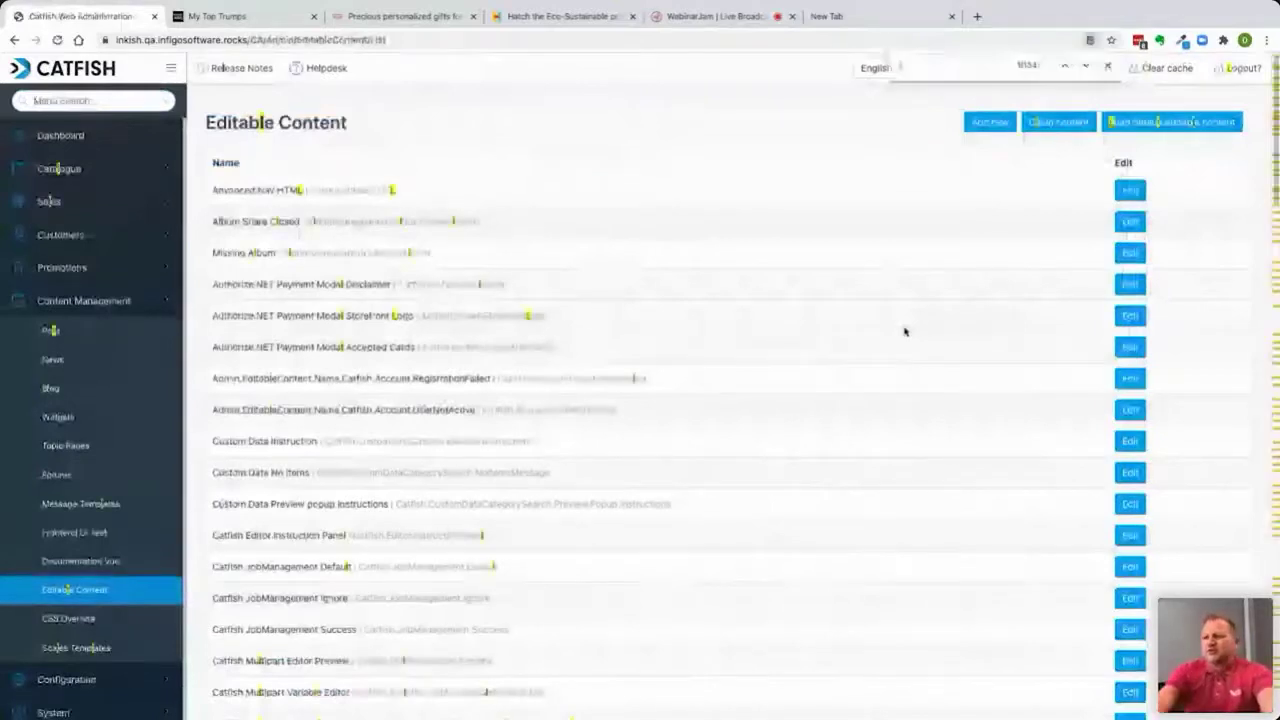
type("ogo")
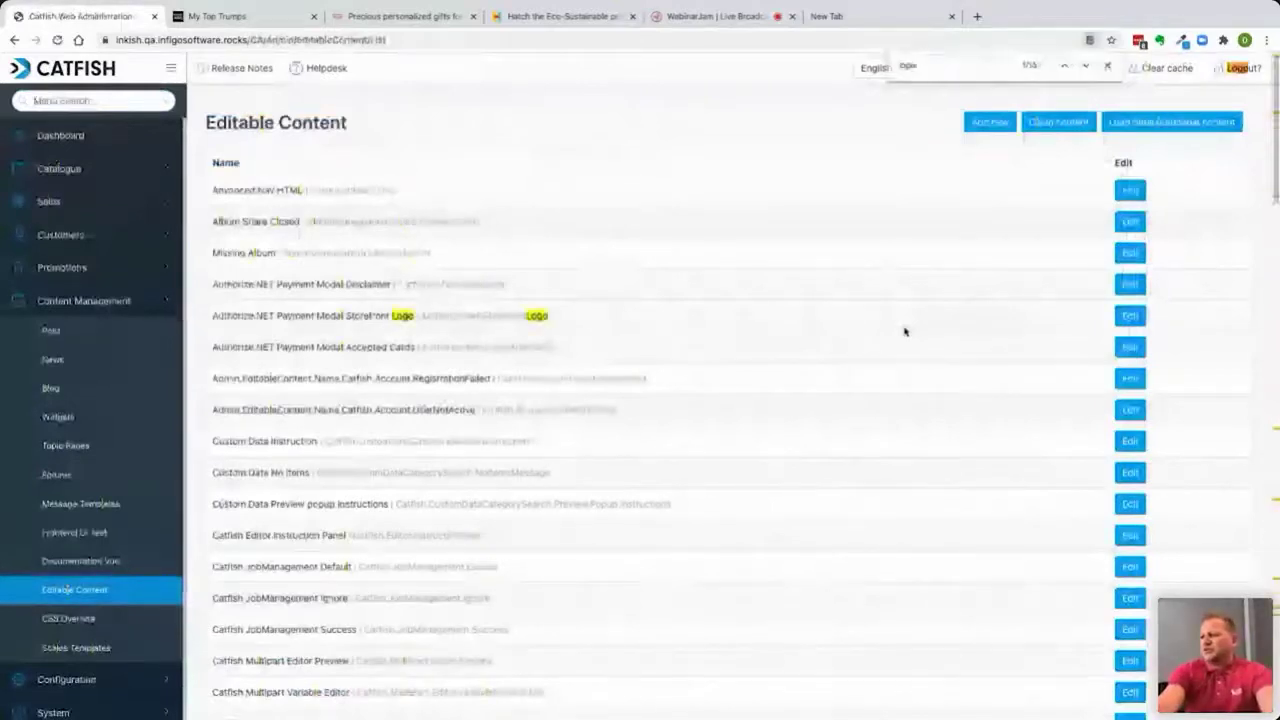
key("Return")
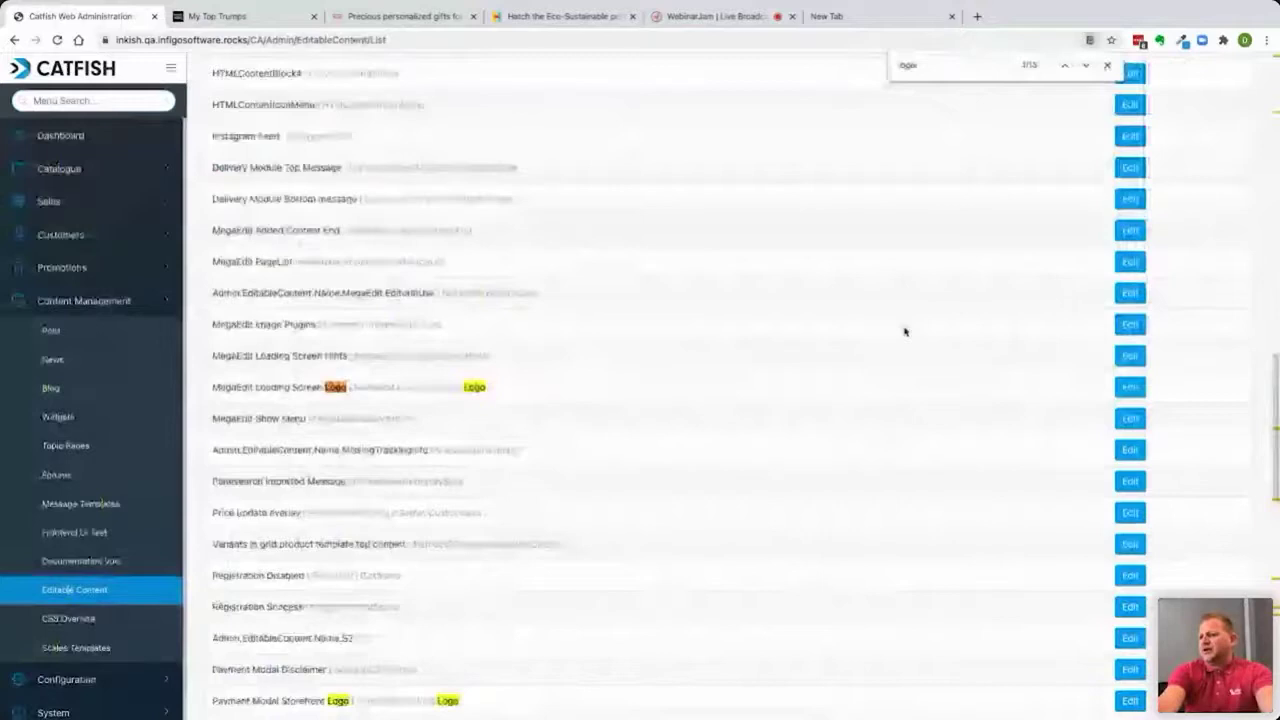
key("Return")
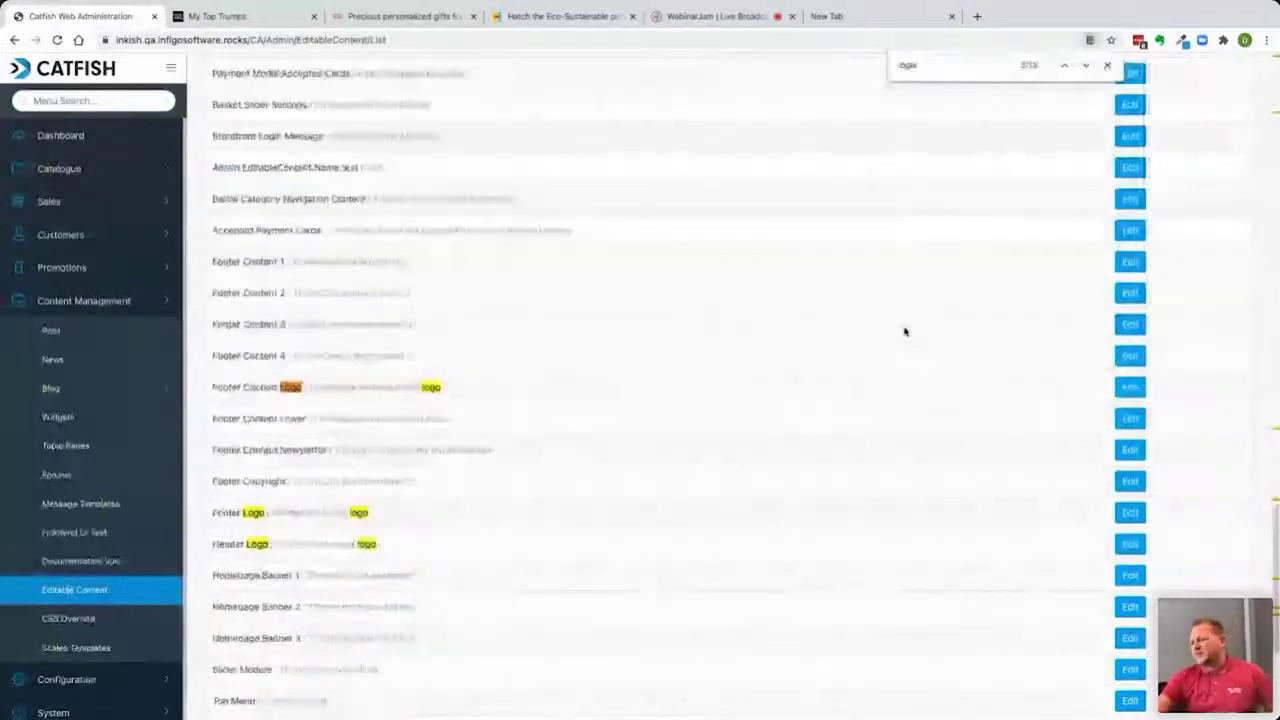
left_click(1146, 544)
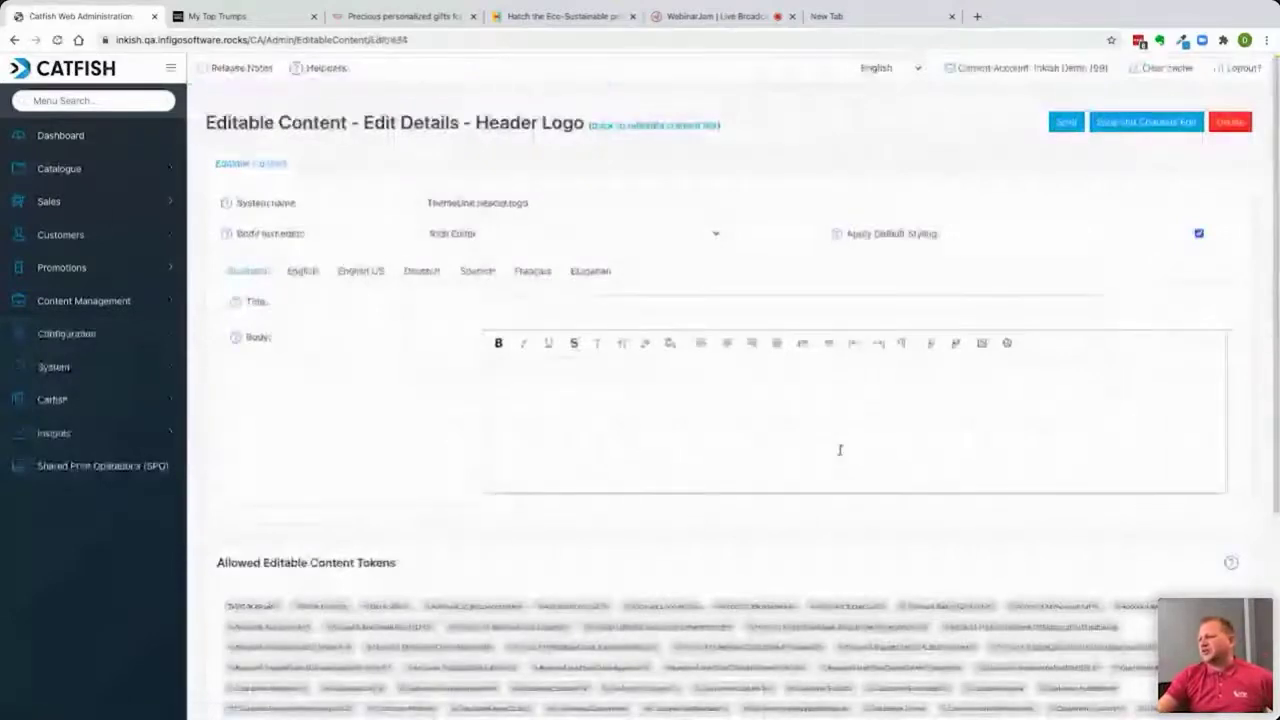
Review the Header Logo body editor and allowed content tokens, and return to the editable content list.
scroll(838, 450, "down", 3)
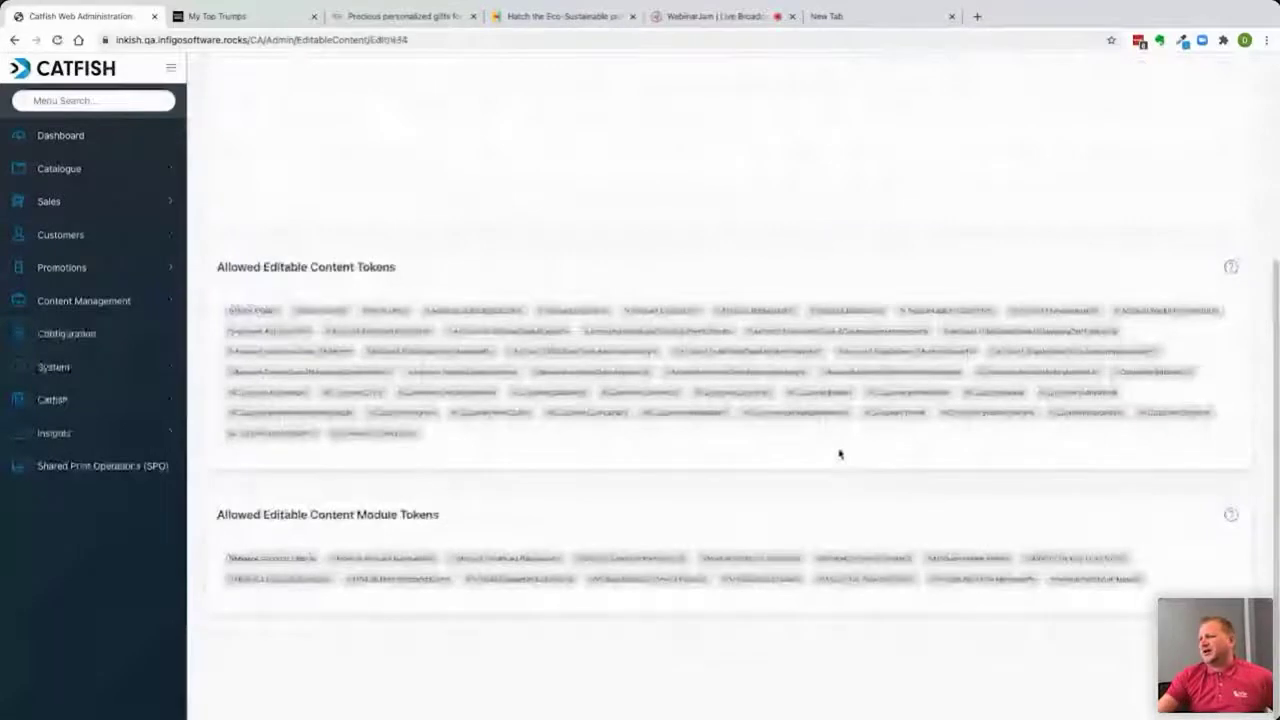
scroll(839, 454, "up", 3)
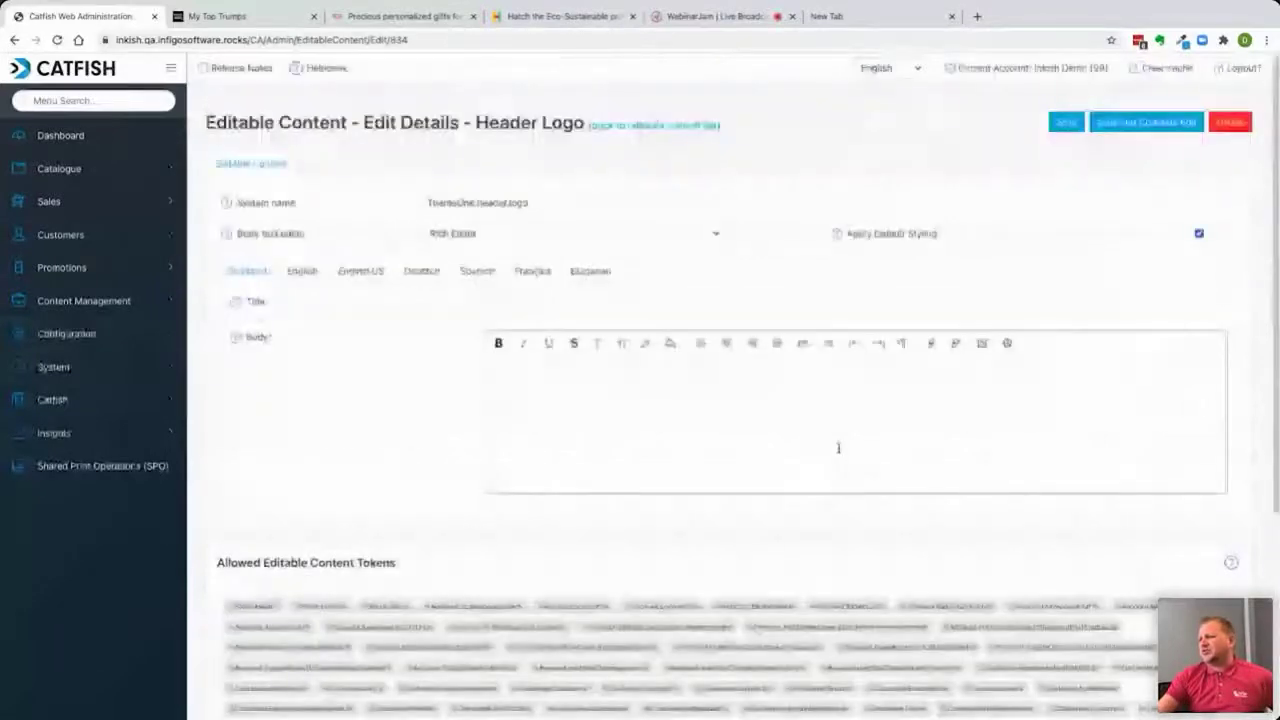
scroll(841, 450, "down", 3)
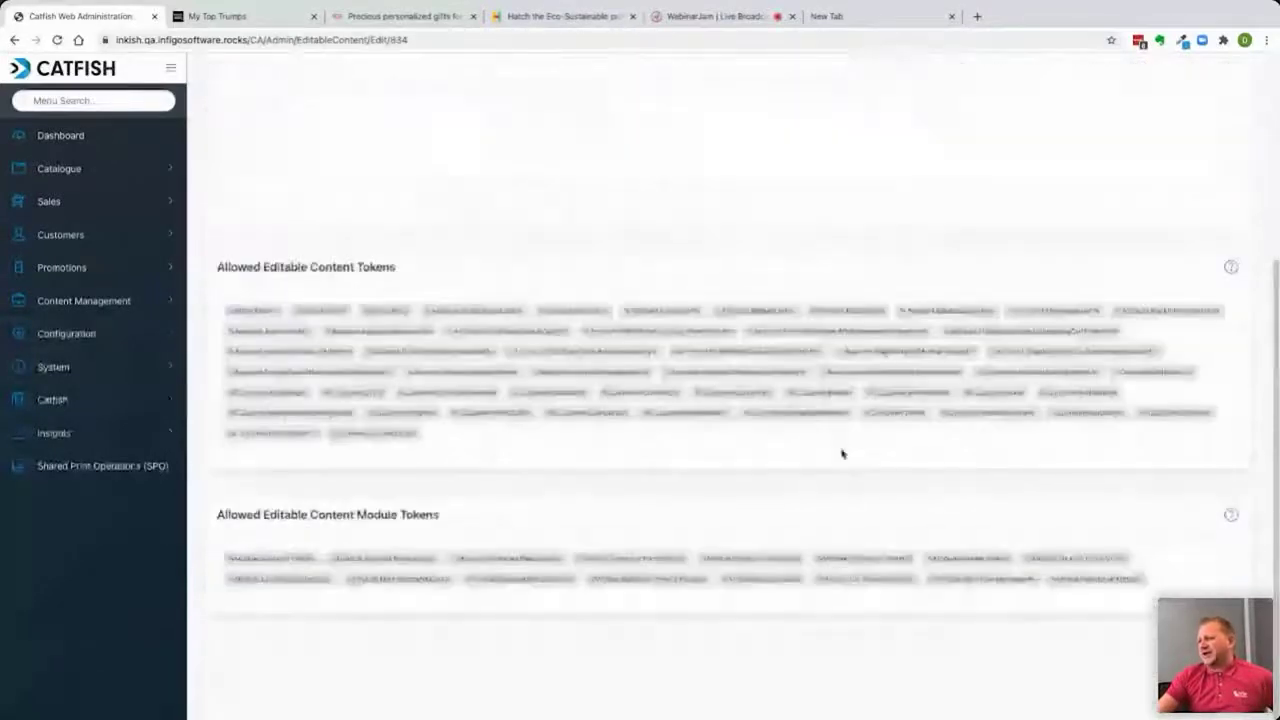
scroll(638, 410, "up", 3)
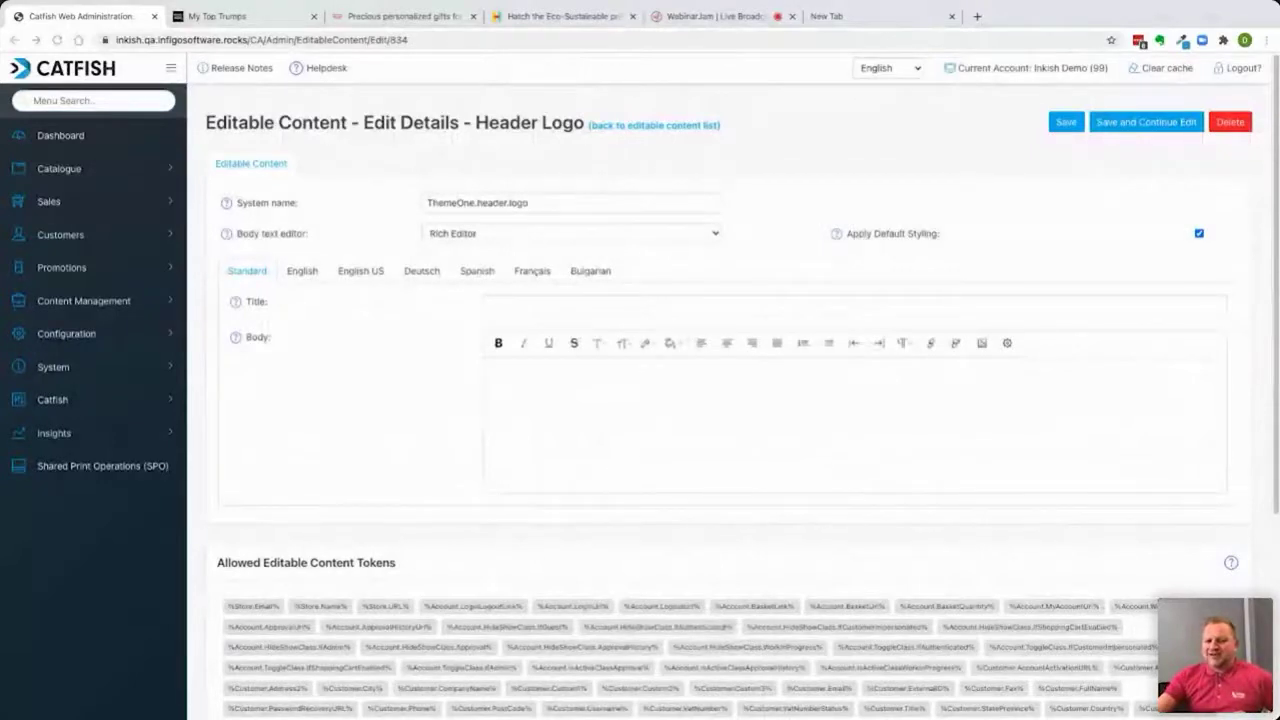
left_click(638, 125)
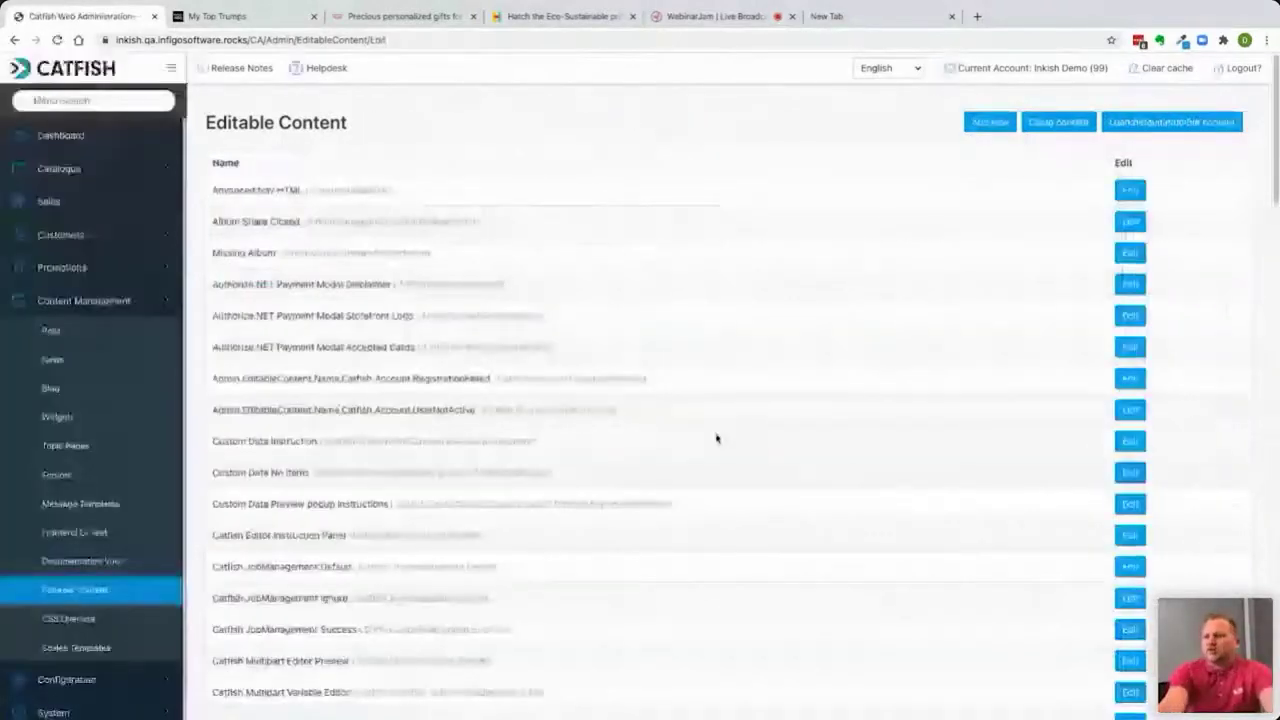
Search the editable content list for "bann" and look through the surrounding entries.
key("ctrl+f")
type("logo")
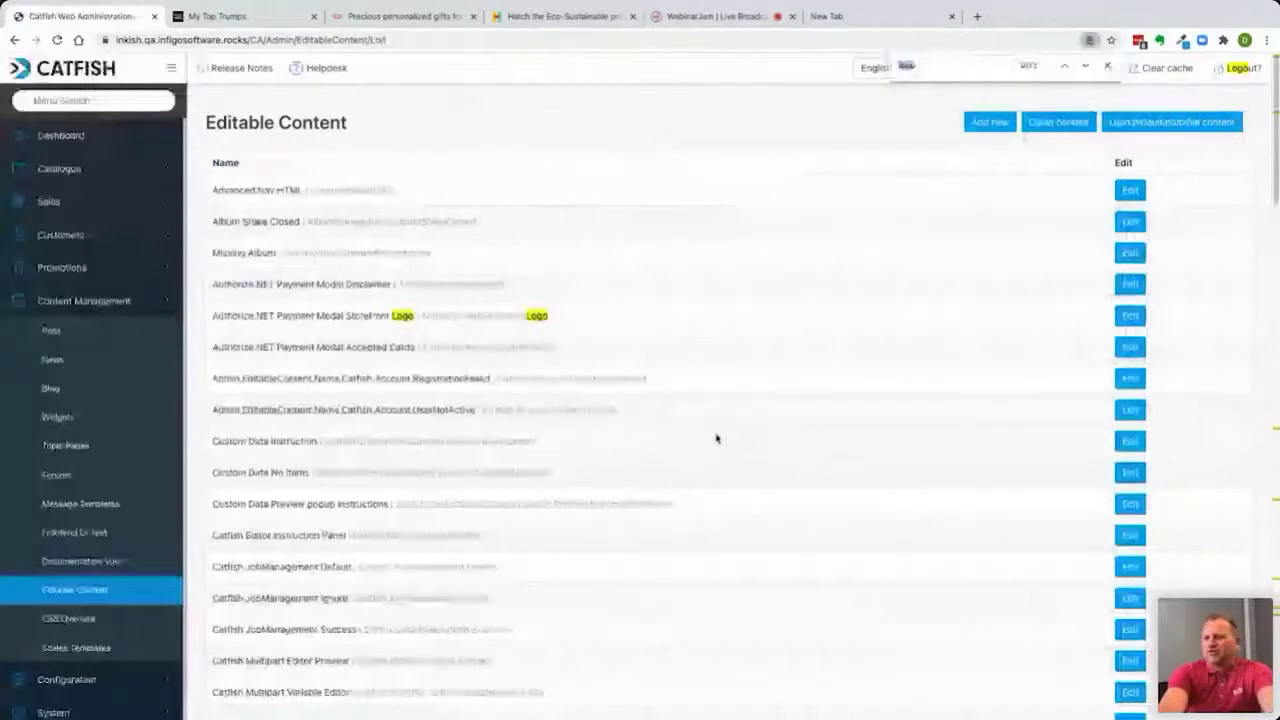
type("ba")
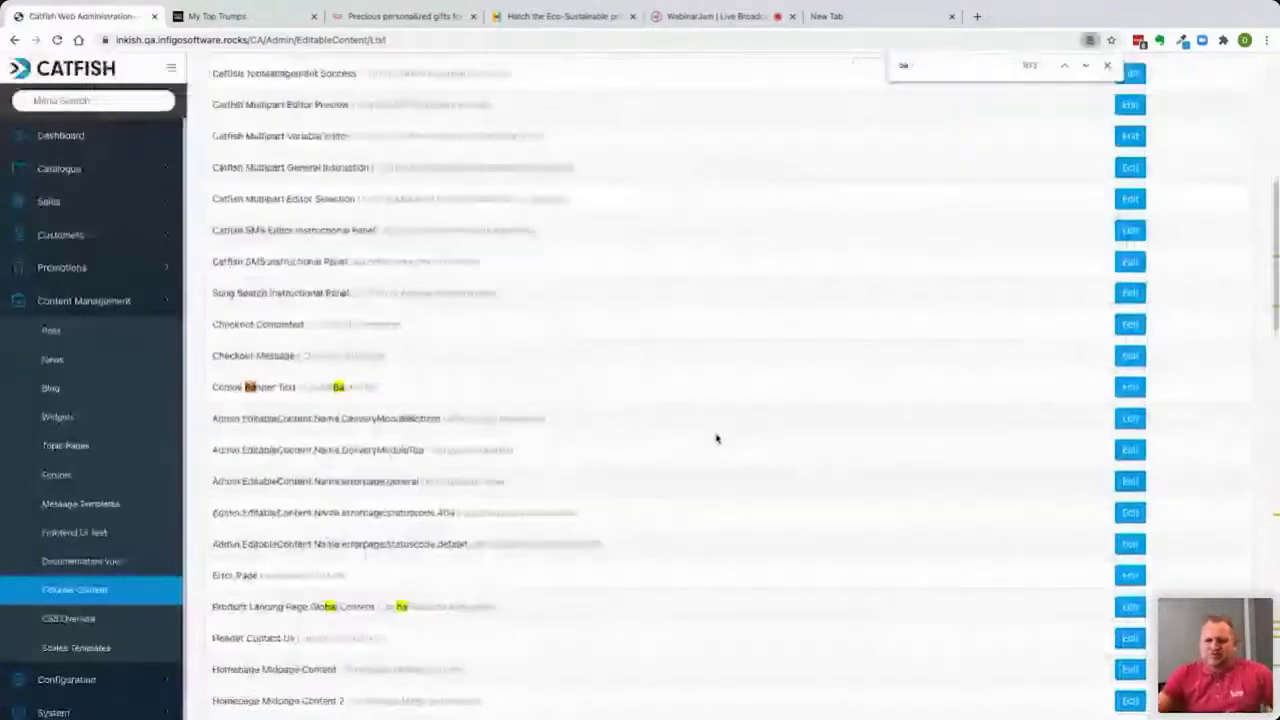
type("nn")
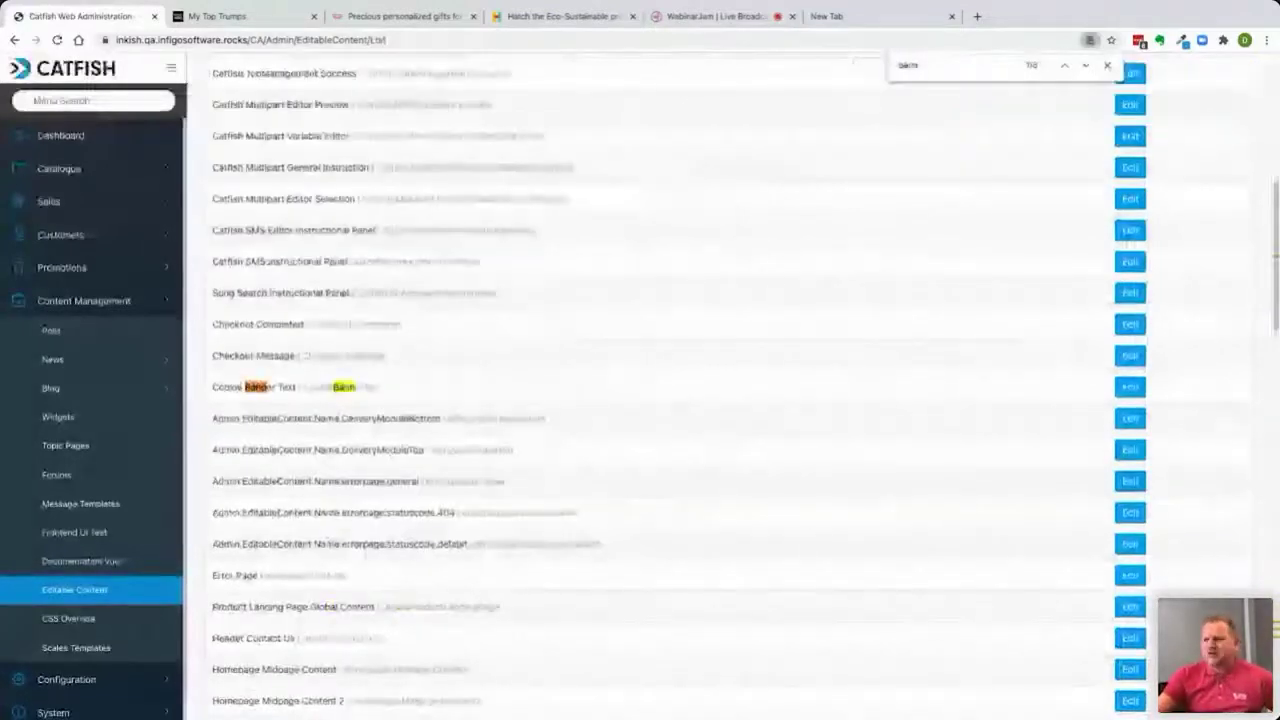
scroll(967, 425, "down", 1)
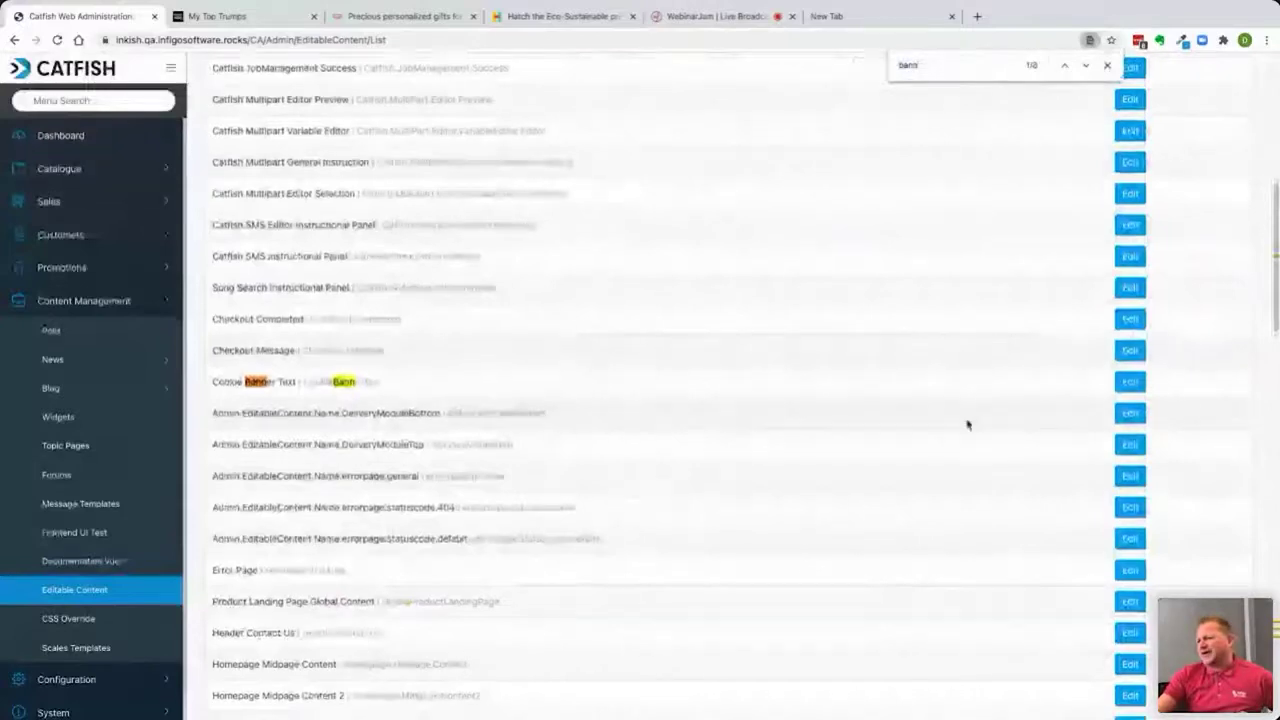
scroll(967, 425, "up", 3)
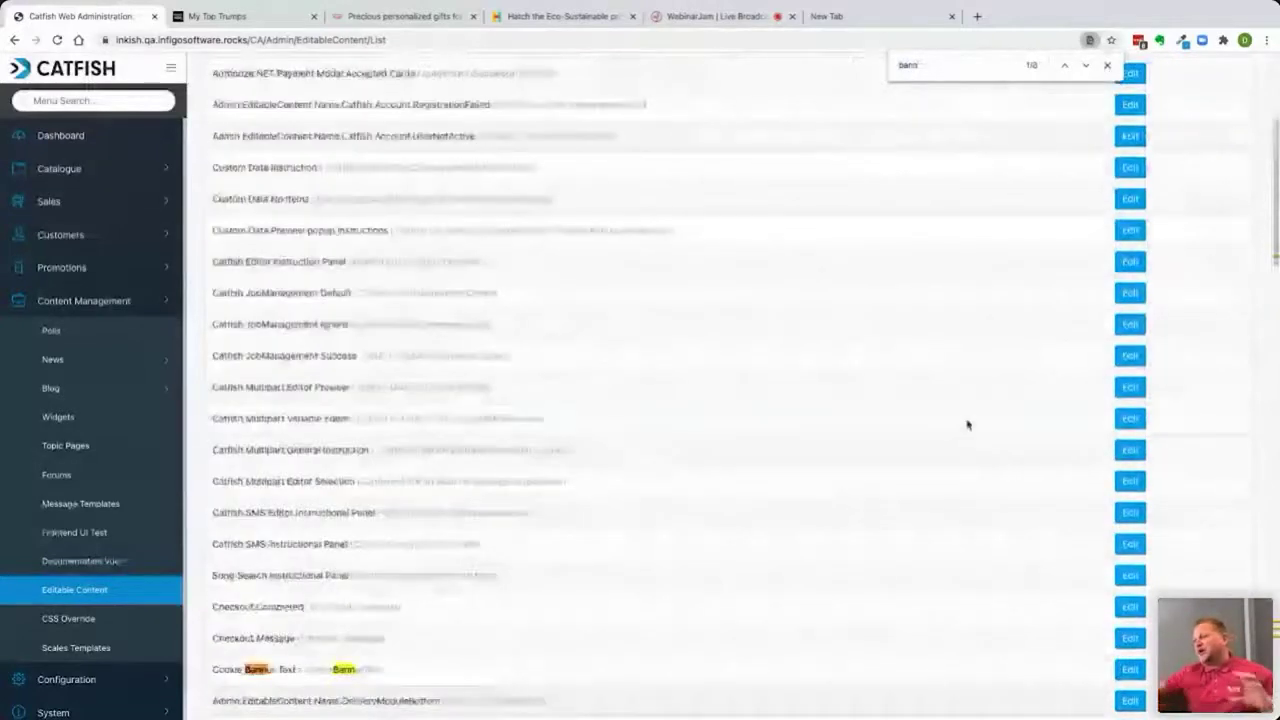
scroll(967, 425, "up", 1)
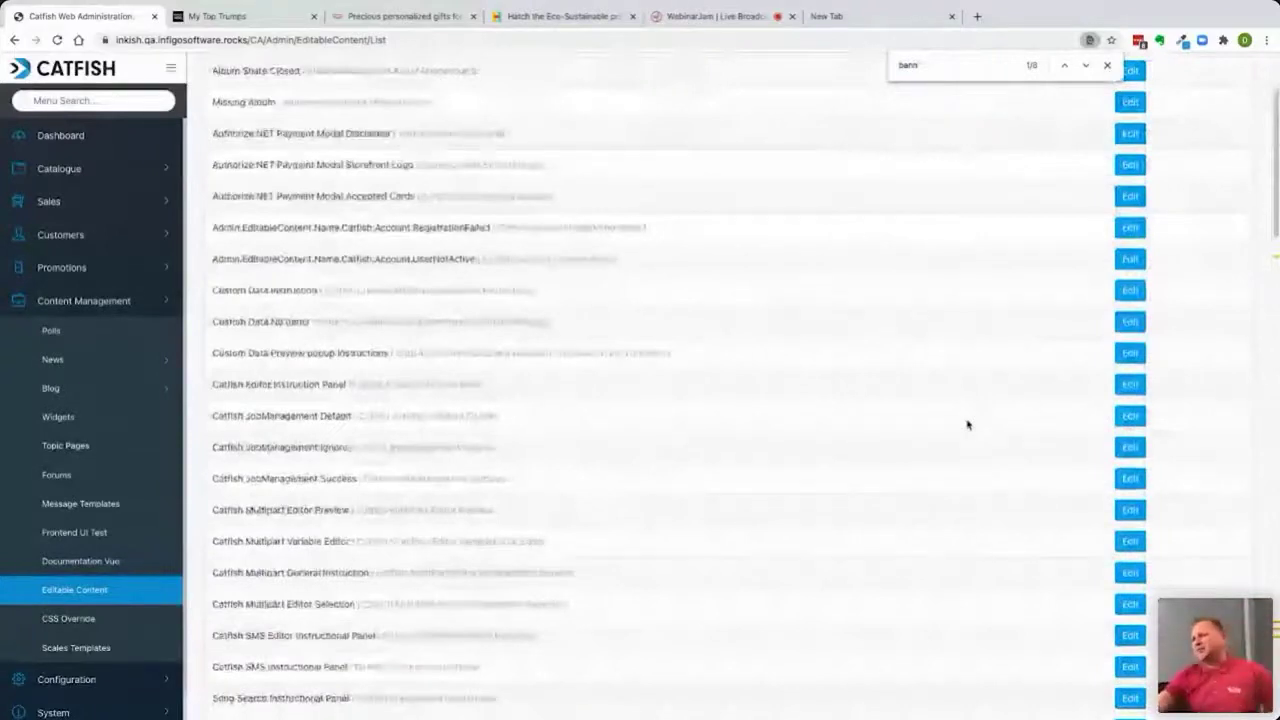
double_click(927, 73)
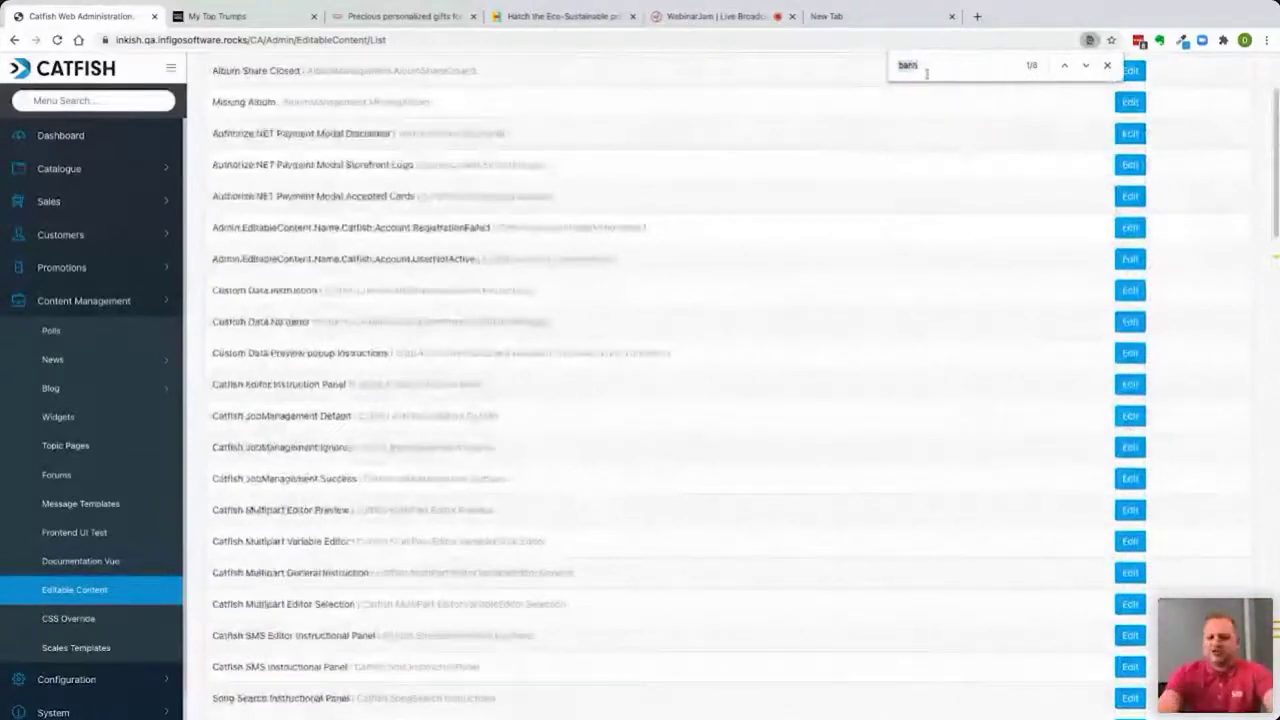
Search the editable content list for "top menu" and open the Top Menu entry for editing.
type("t")
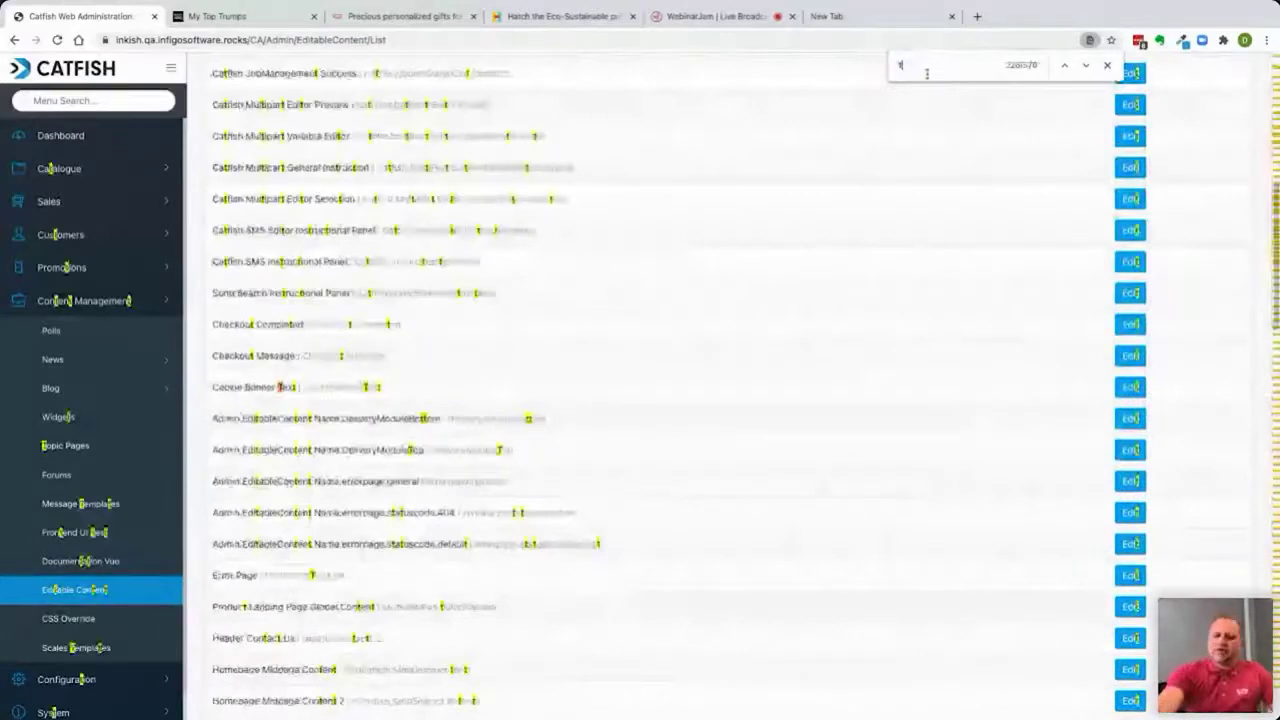
type("ermin")
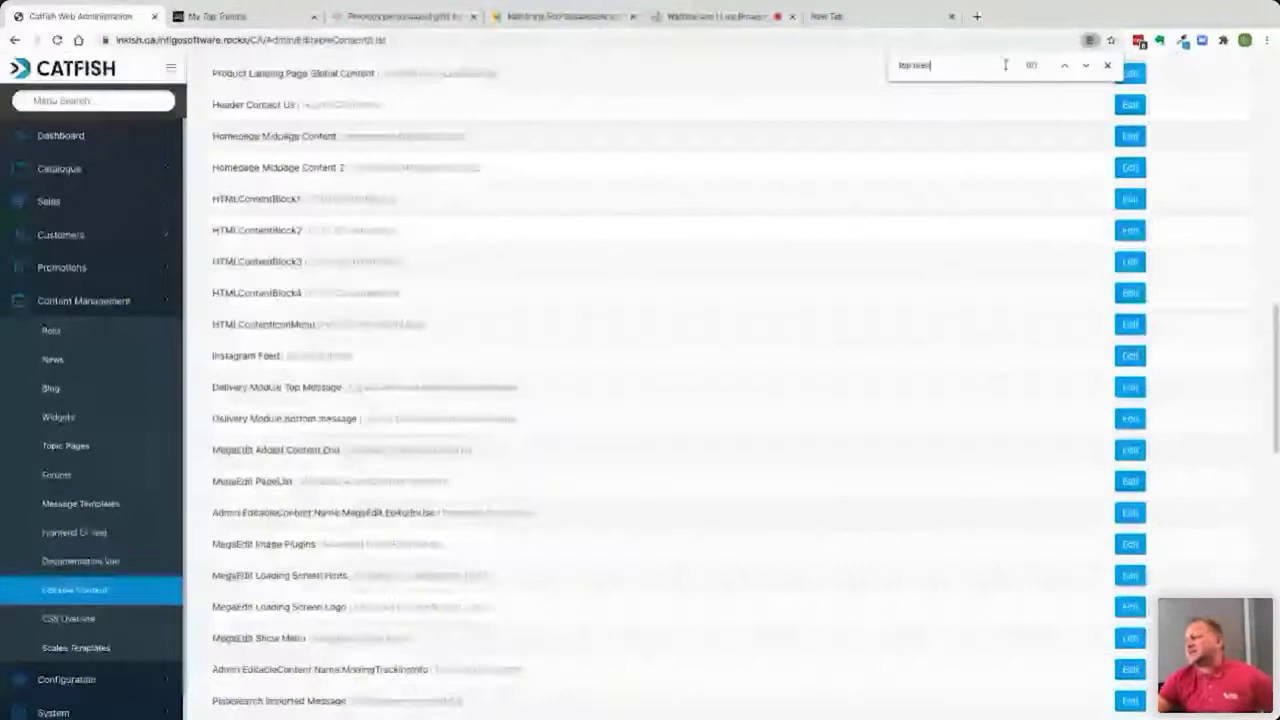
type("nu")
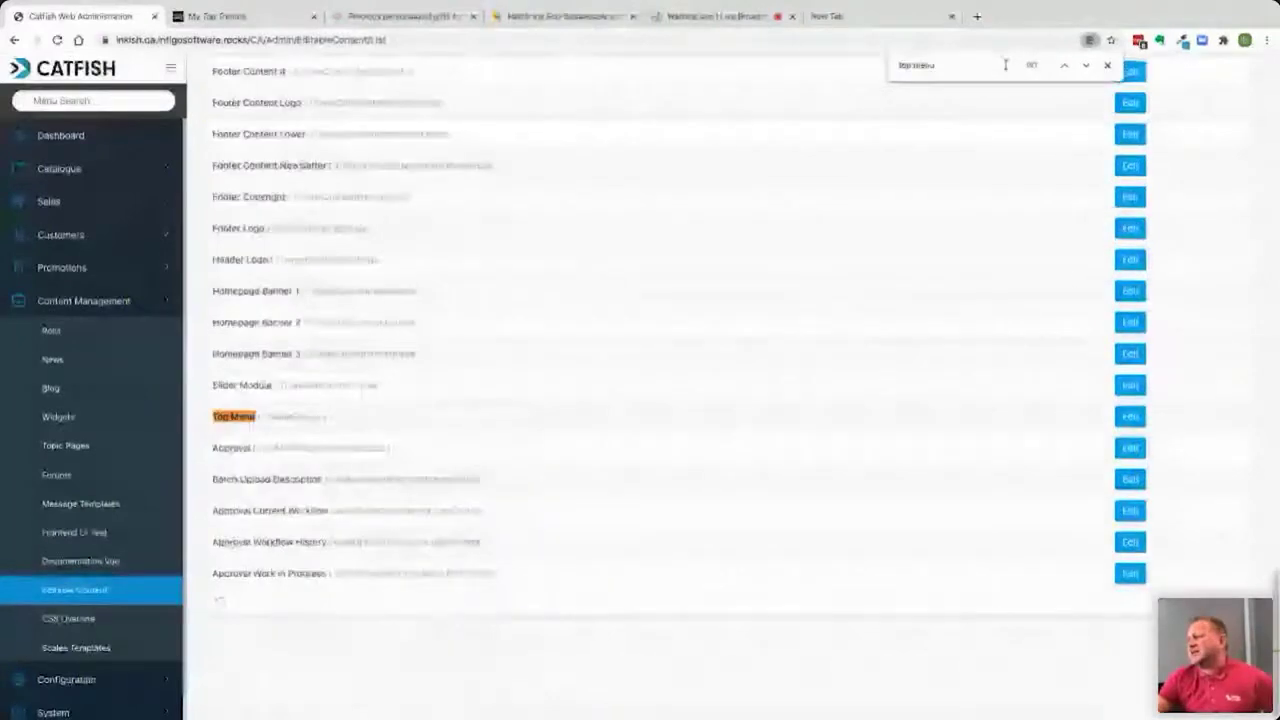
left_click(1132, 421)
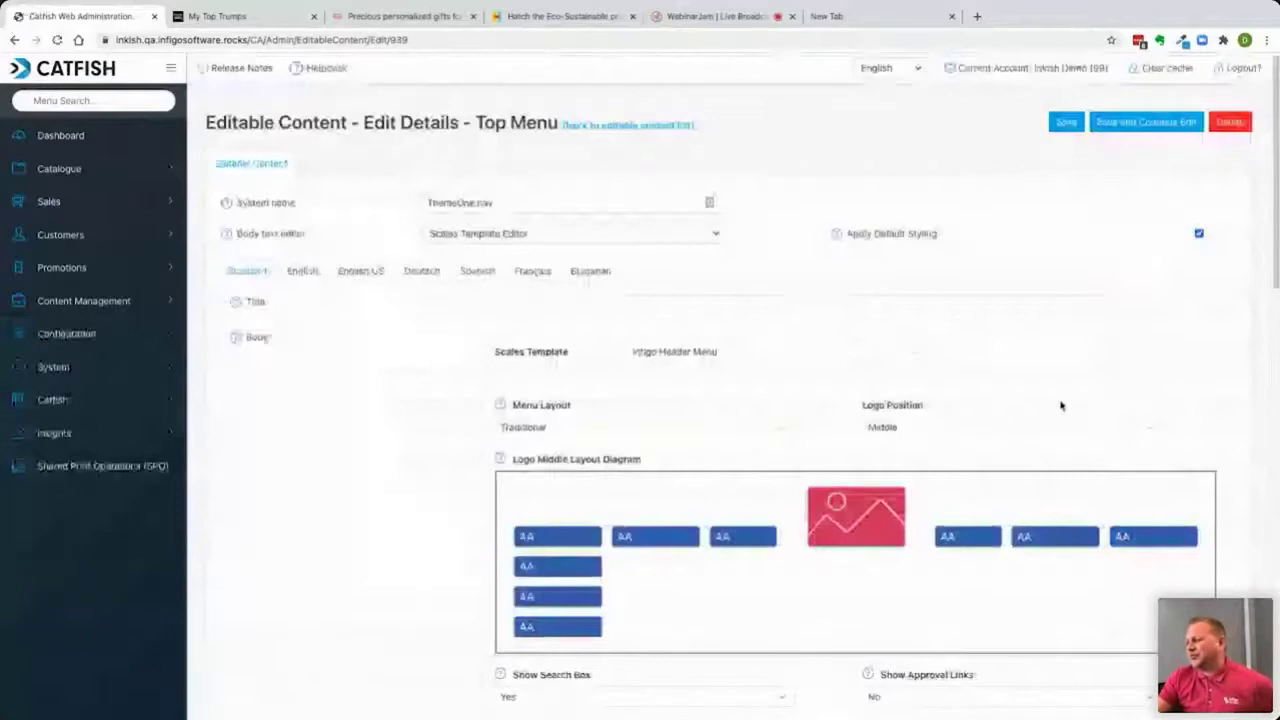
Preview the Left logo position in the header menu layout, restore Middle, and keep the Traditional menu layout.
scroll(572, 528, "down", 1)
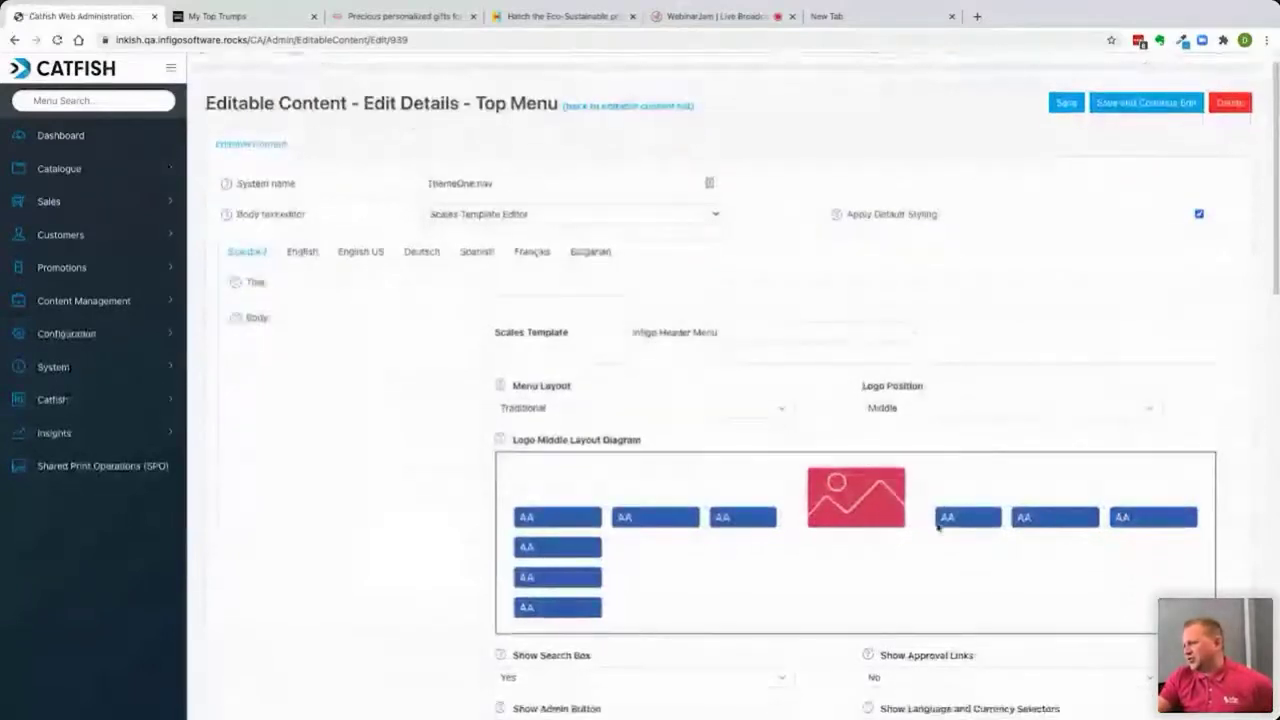
scroll(924, 420, "down", 1)
left_click(924, 420)
left_click(880, 389)
left_click(916, 421)
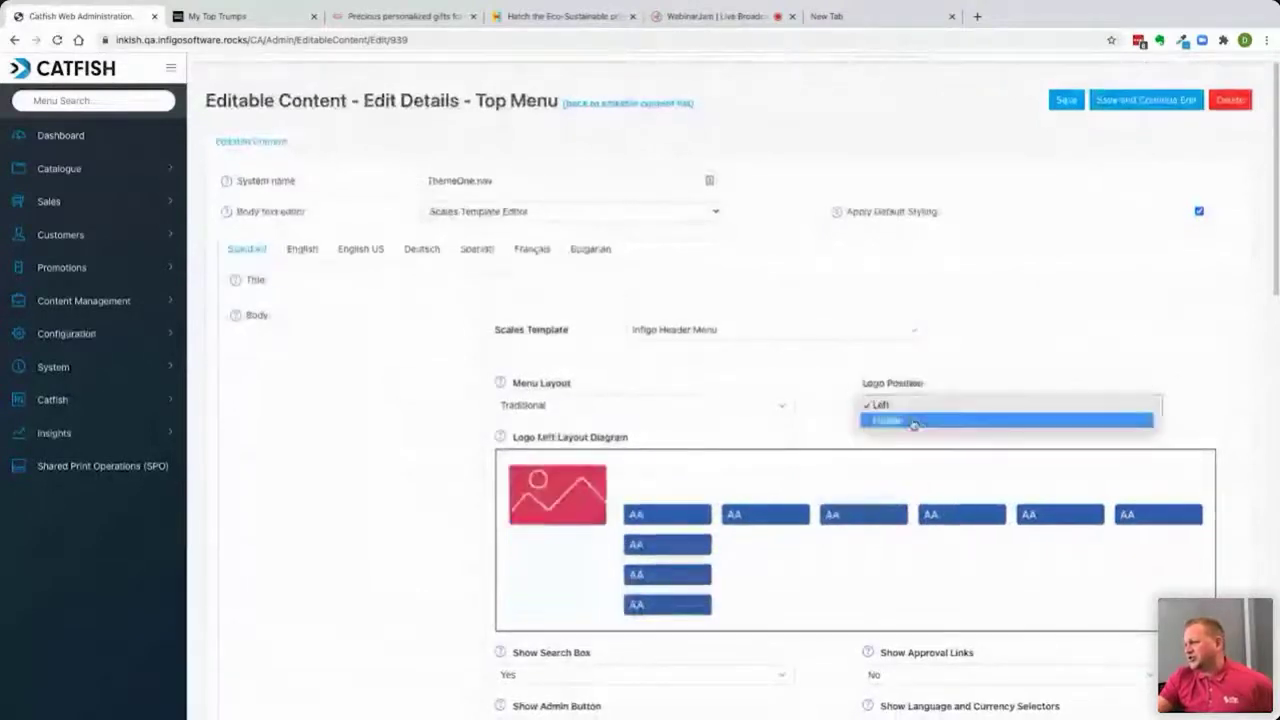
left_click(913, 421)
left_click(645, 408)
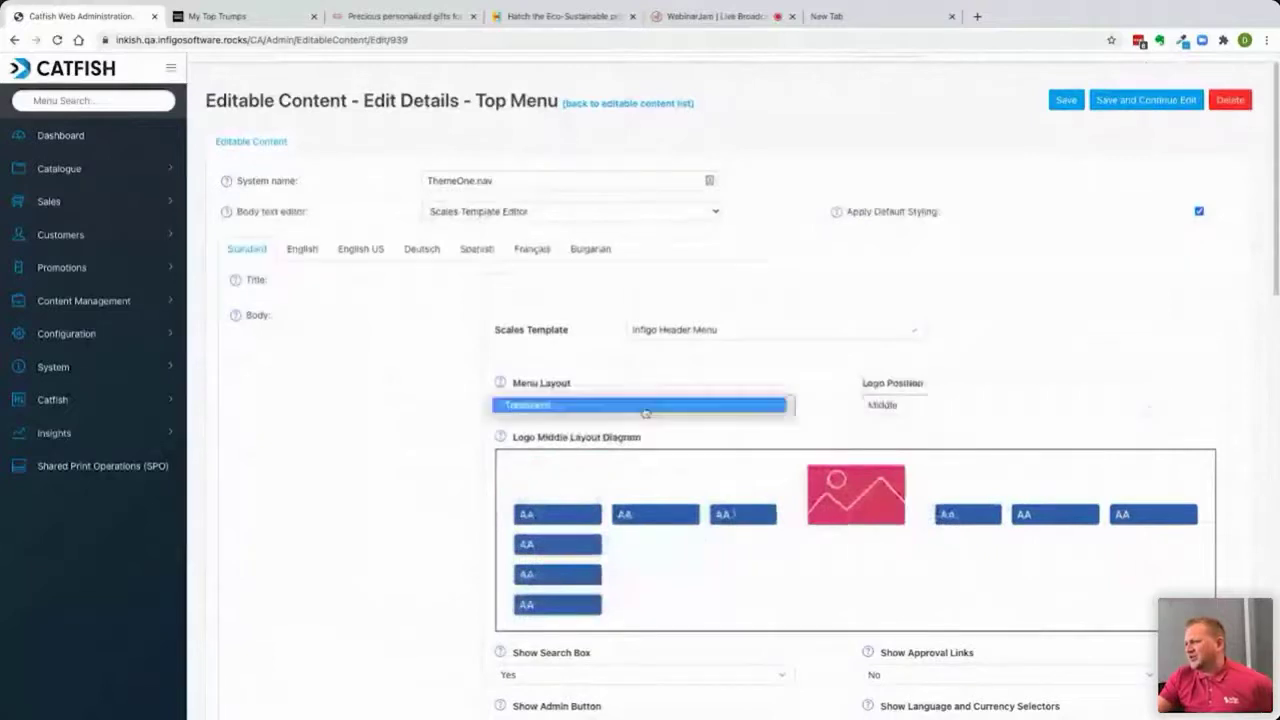
left_click(645, 405)
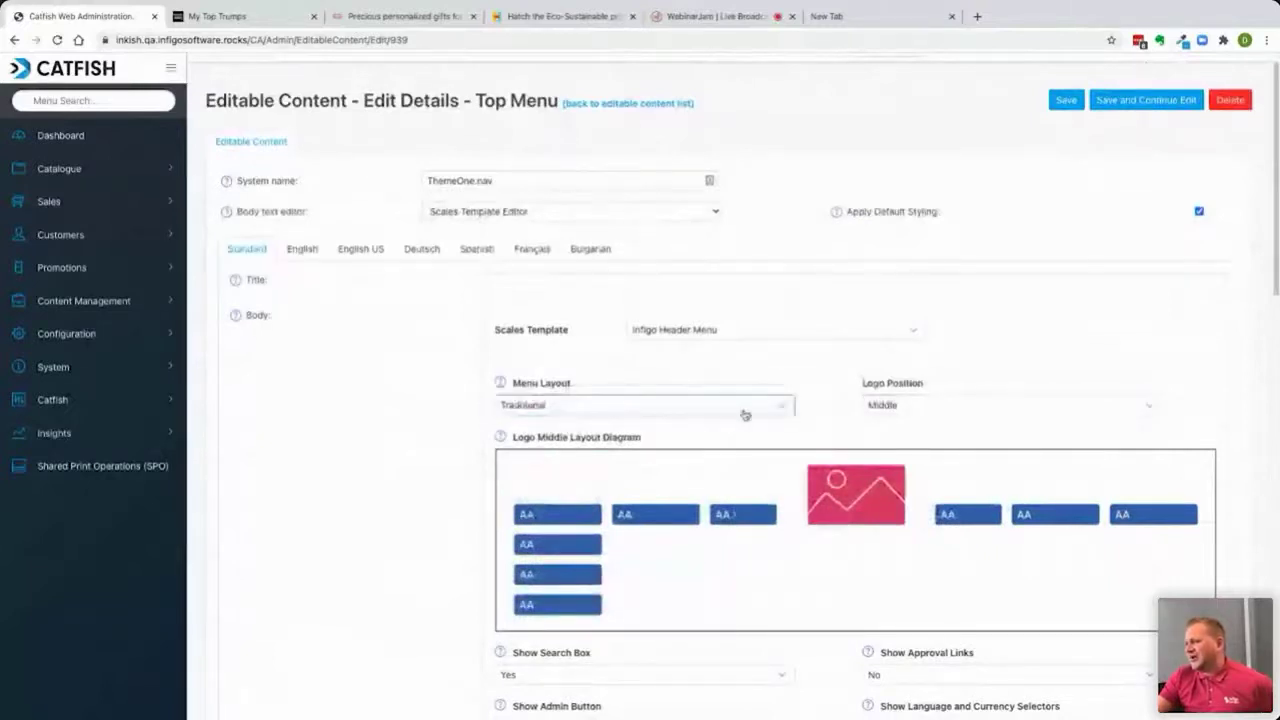
Try to replace the header menu logo with the blue Infigo logo file from the Inkish Demo folder.
scroll(744, 414, "down", 3)
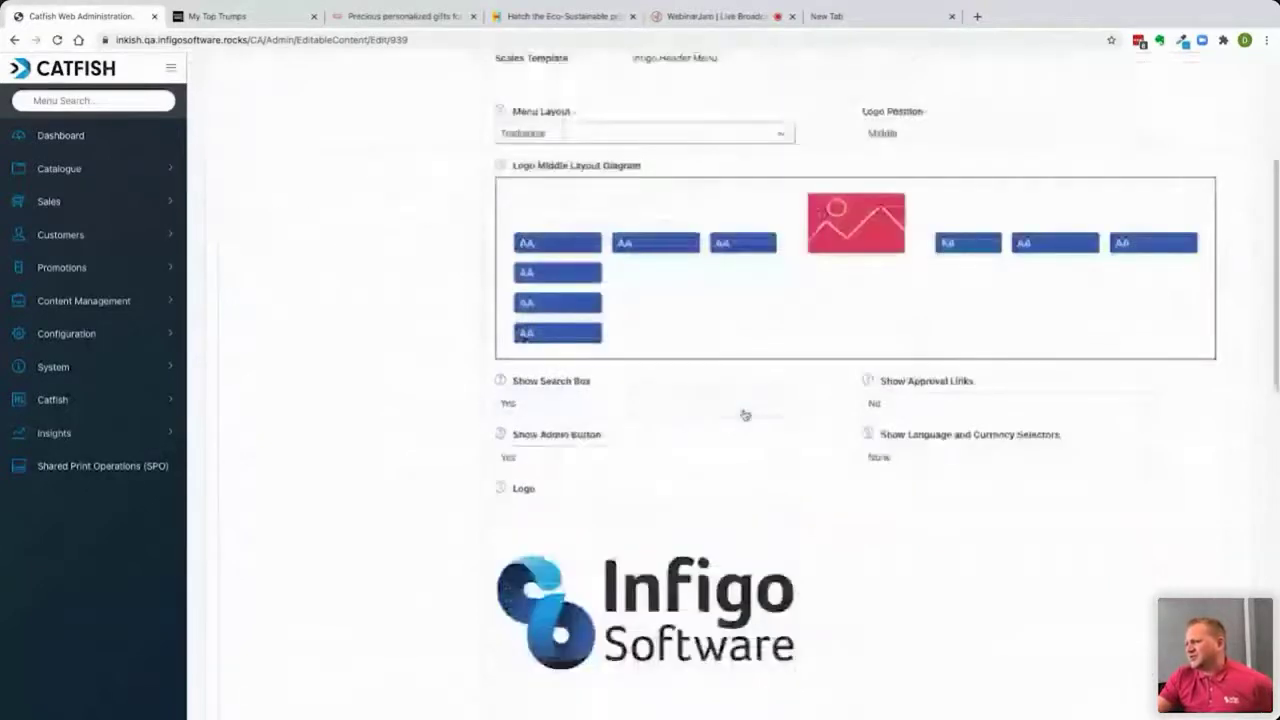
scroll(744, 414, "down", 2)
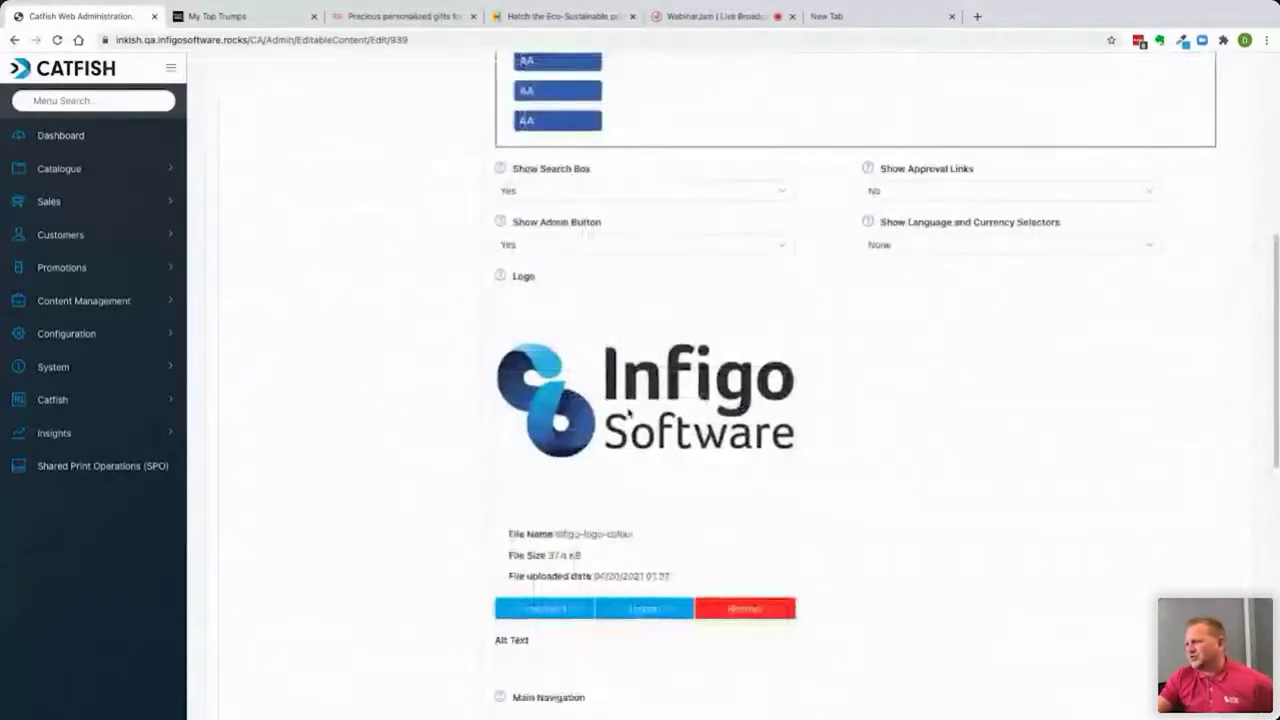
scroll(670, 465, "down", 1)
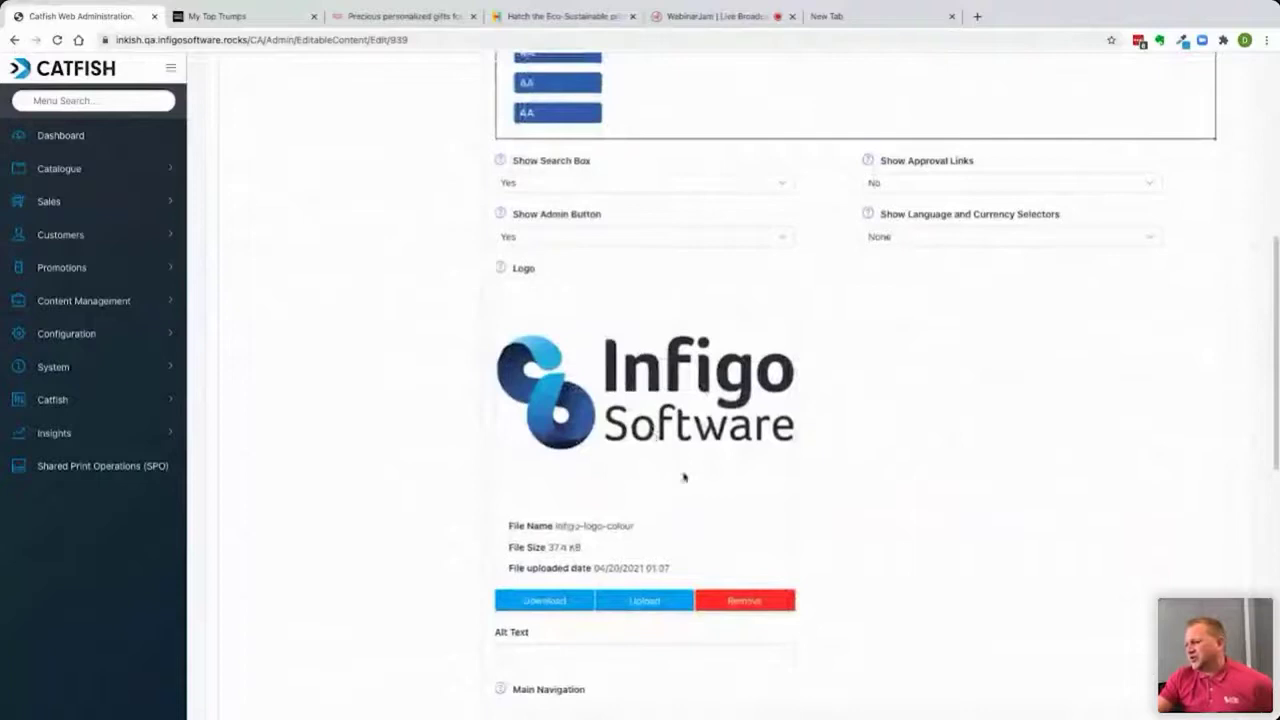
left_click(648, 604)
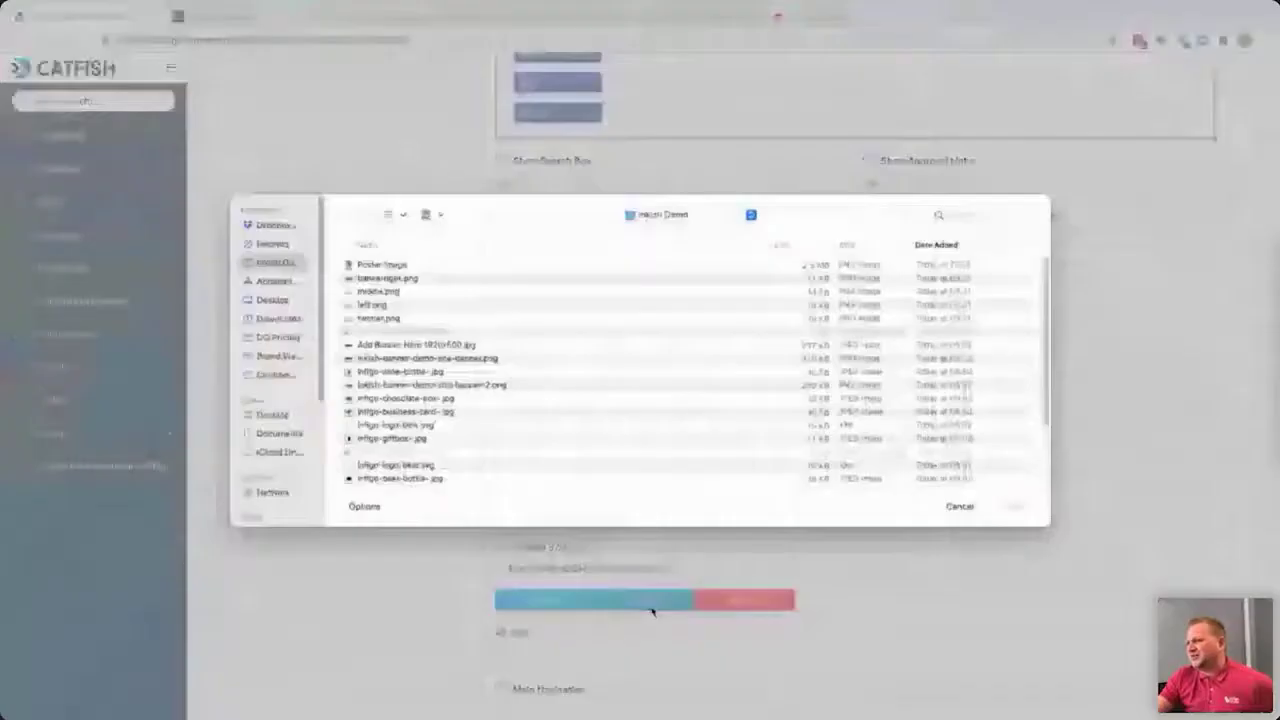
scroll(390, 462, "down", 1)
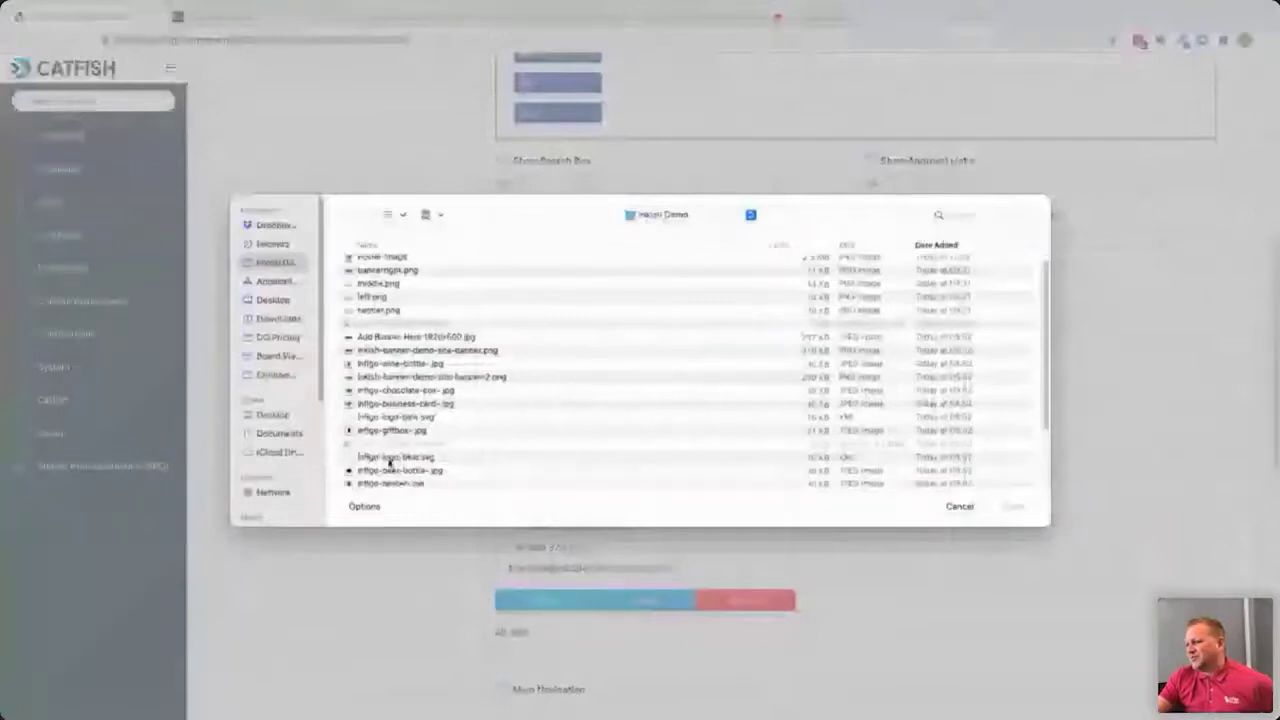
left_click(390, 458)
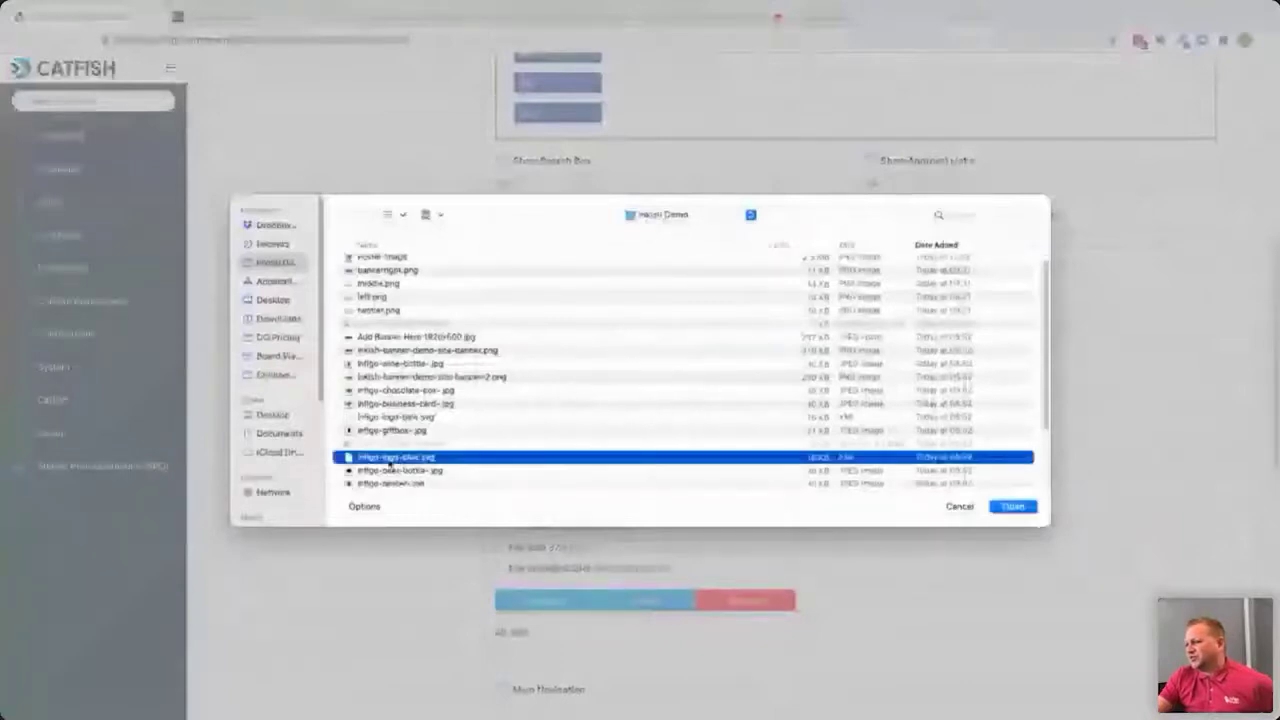
left_click(950, 510)
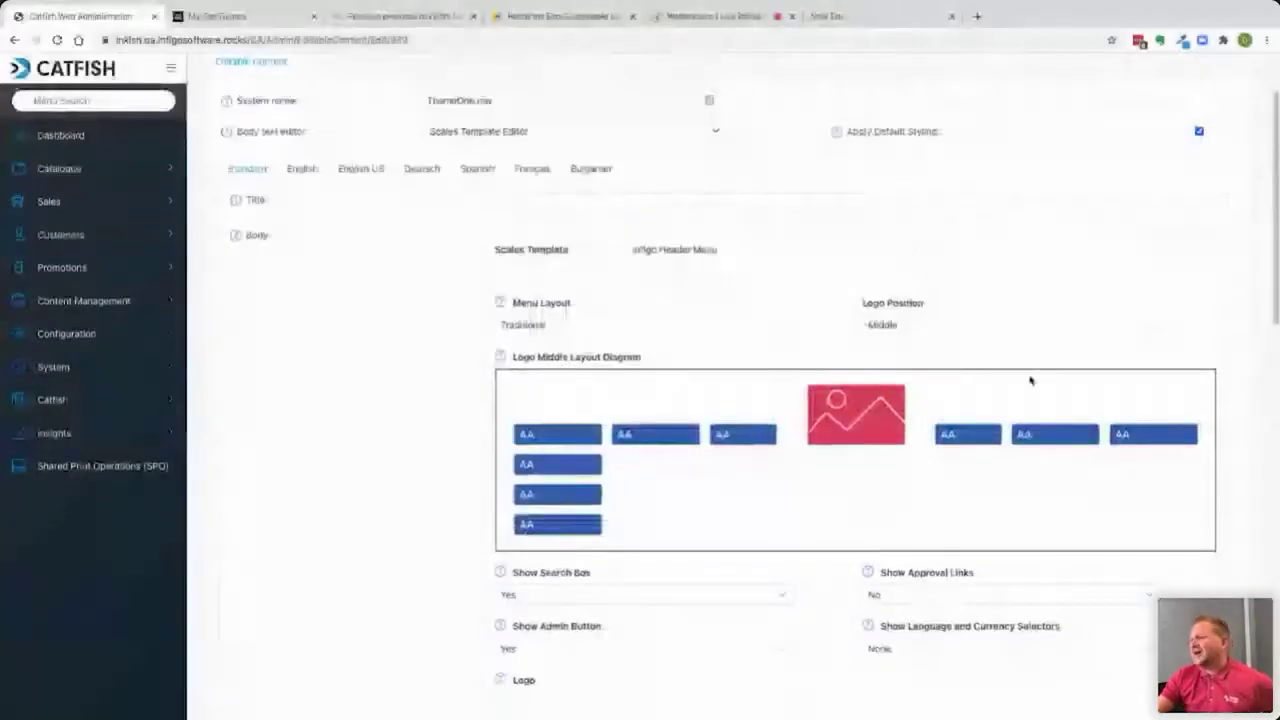
Save the Top Menu content and return to the editable content list.
scroll(1030, 380, "up", 1)
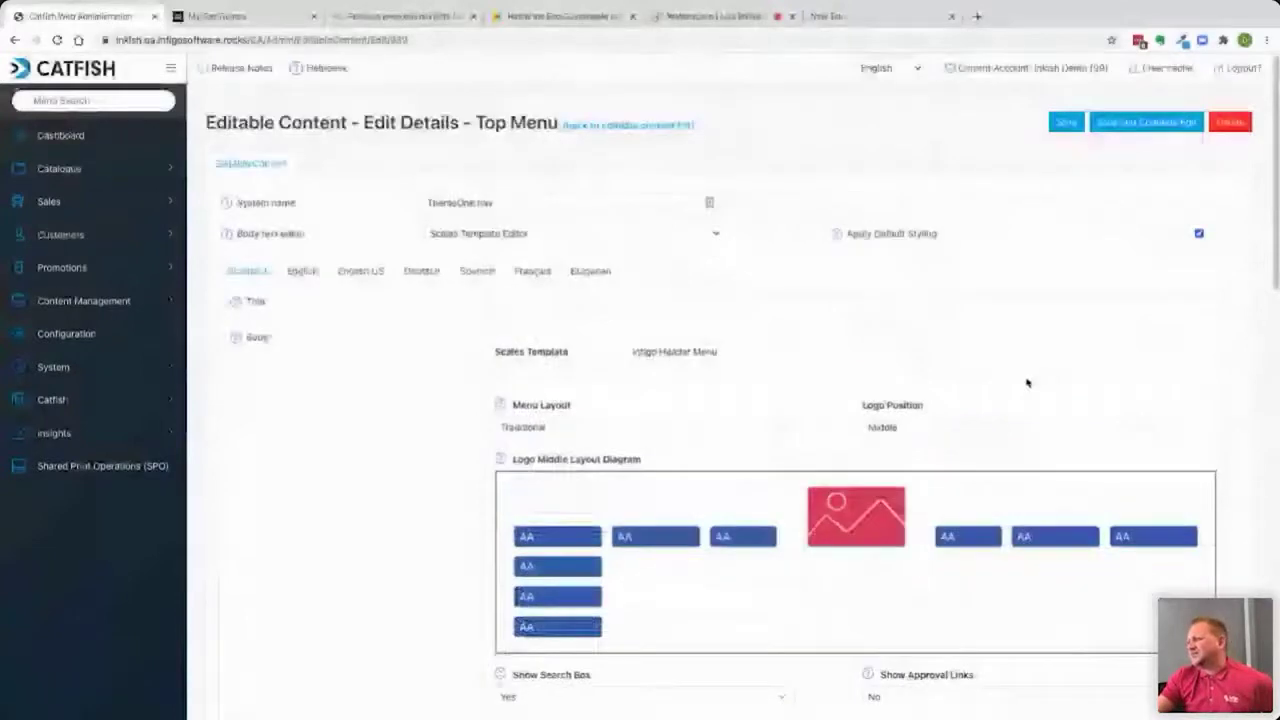
left_click(1060, 128)
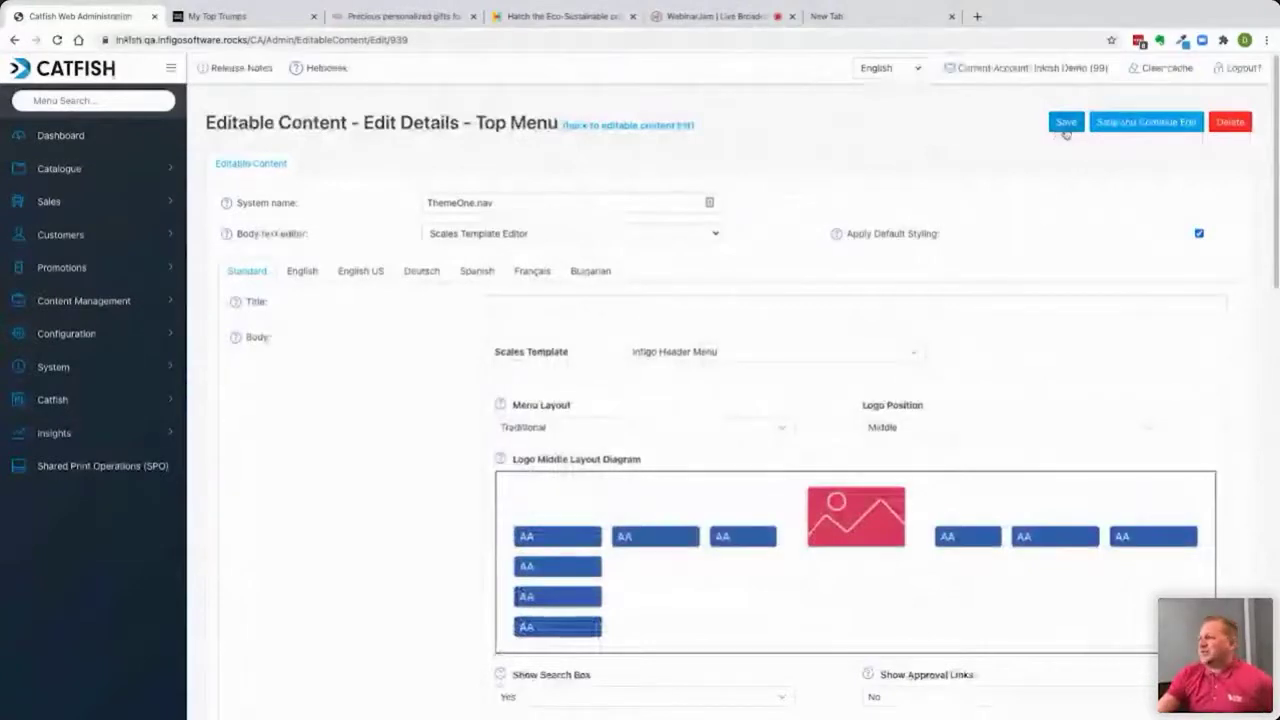
left_click(1066, 122)
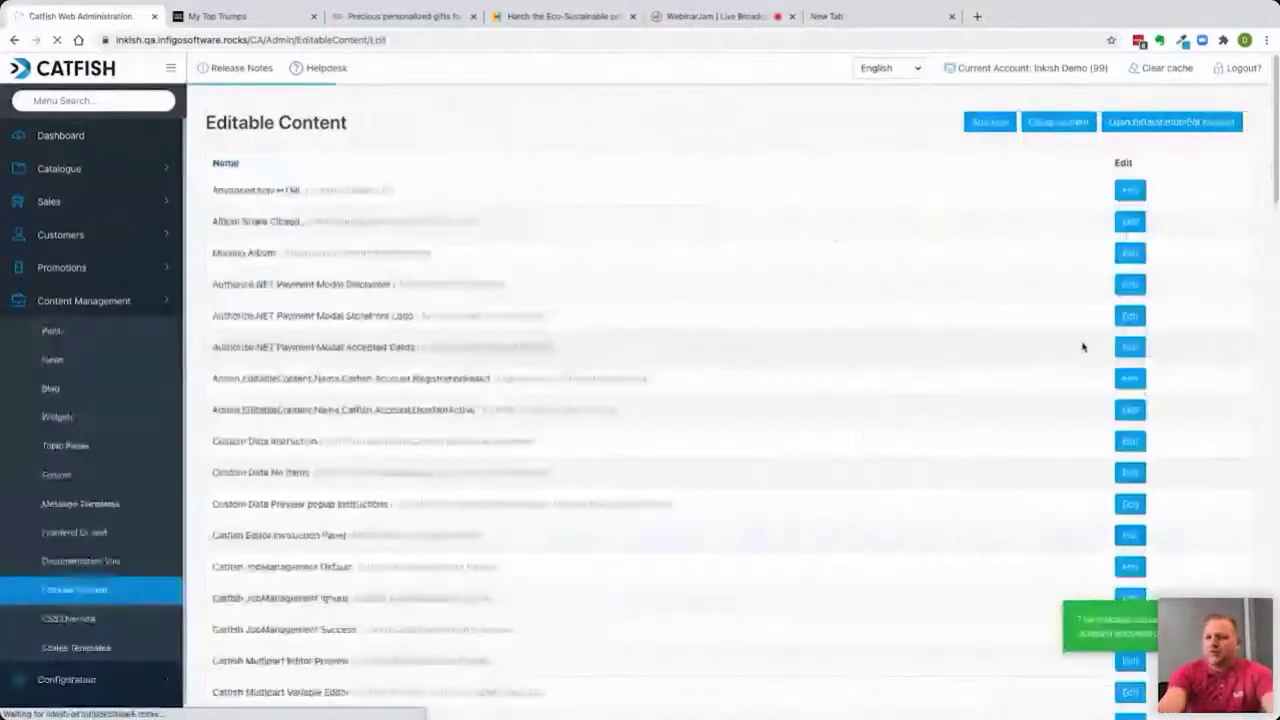
Search the editable content list for "ba" and open the Homepage Banner 1 entry for editing.
key("ctrl+f")
type("ba")
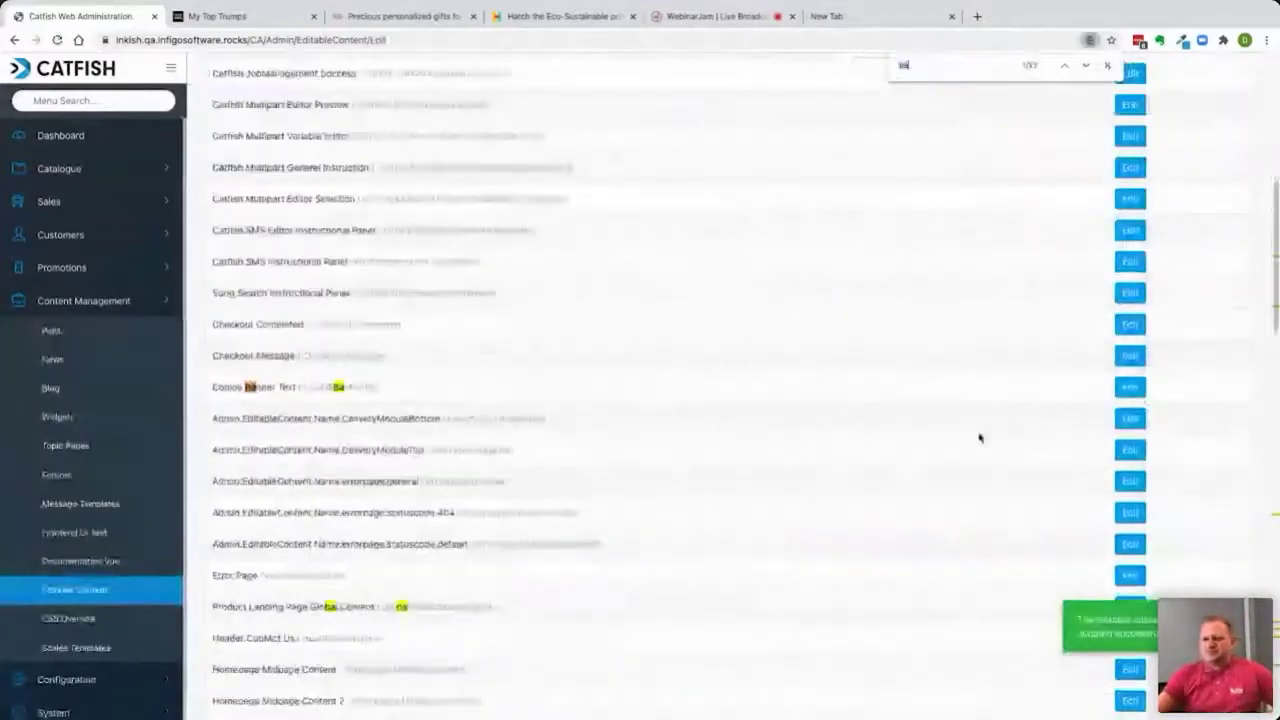
left_click(1086, 65)
left_click(1086, 65)
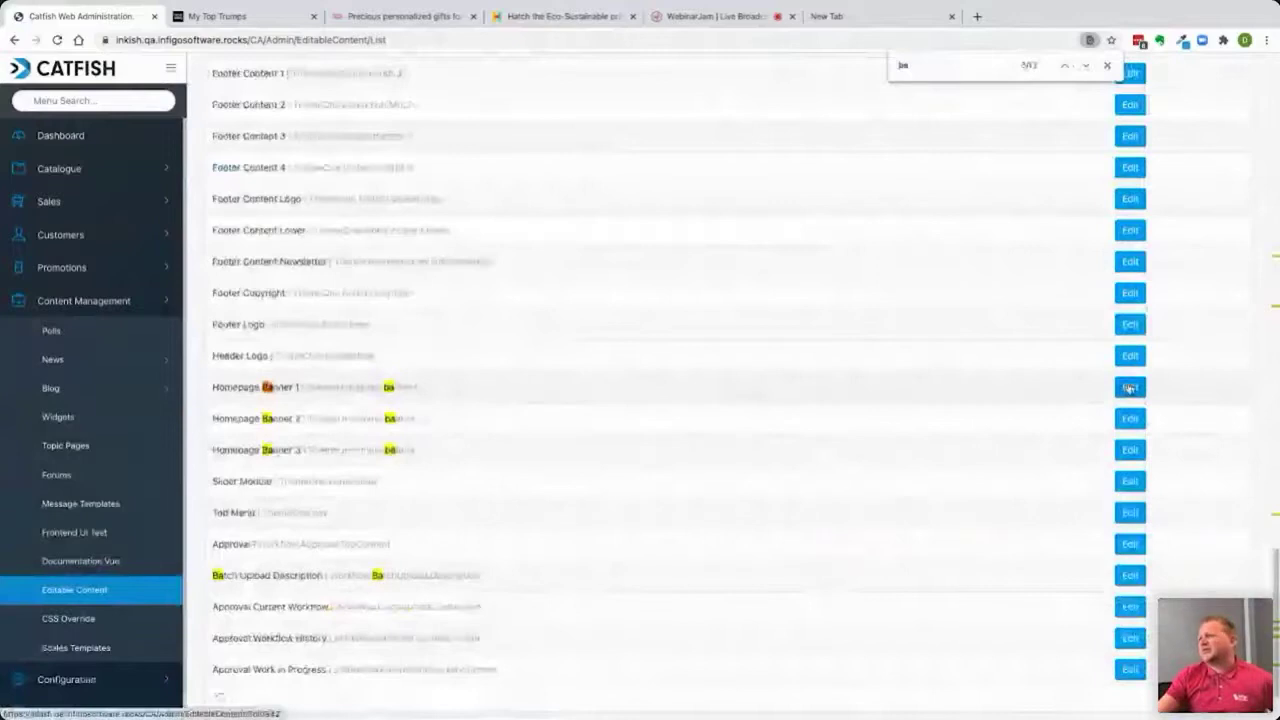
left_click(1130, 387)
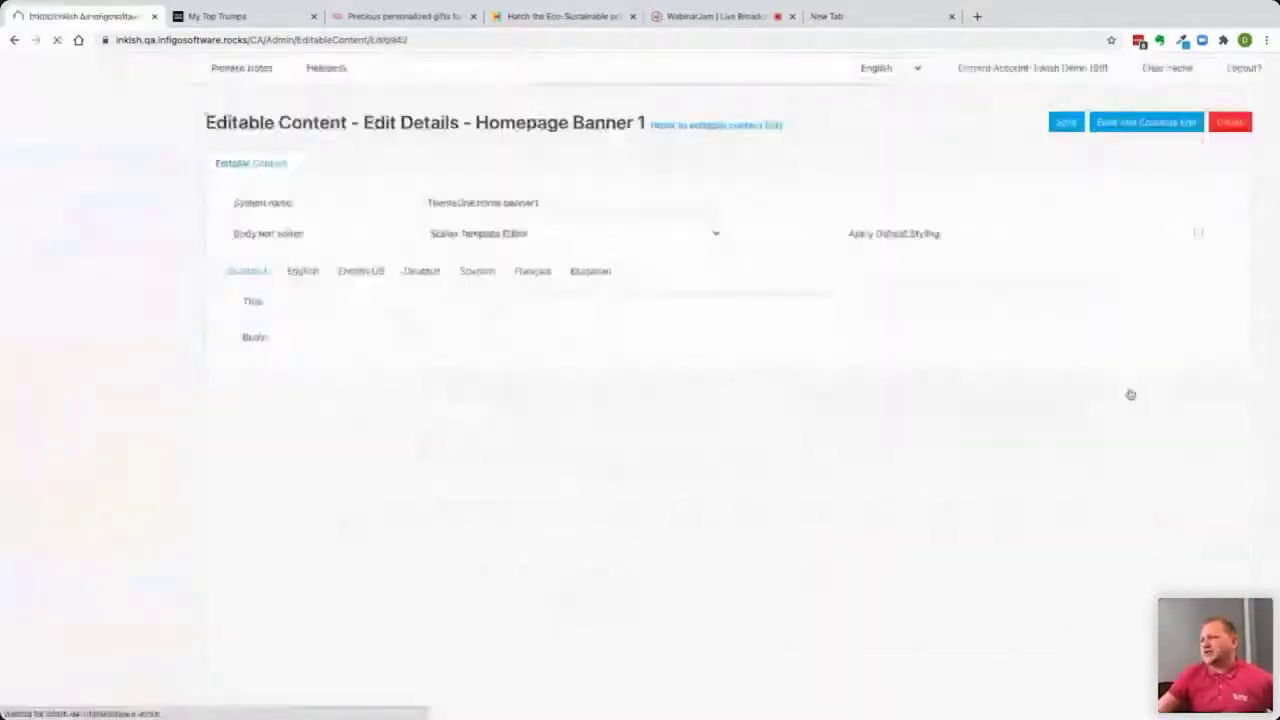
Compare the homepage banners on the My Top Trumps and Hatch storefronts, and return to the Homepage Banner 1 editor.
left_click(230, 16)
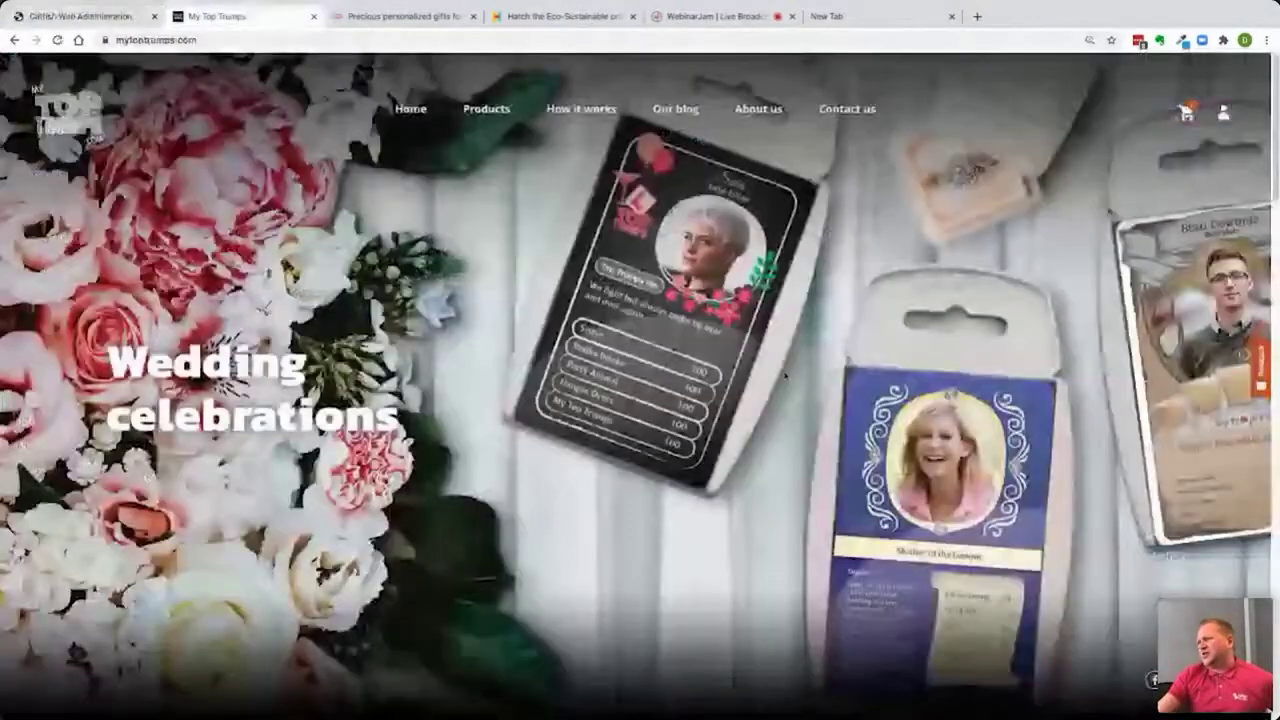
left_click(550, 17)
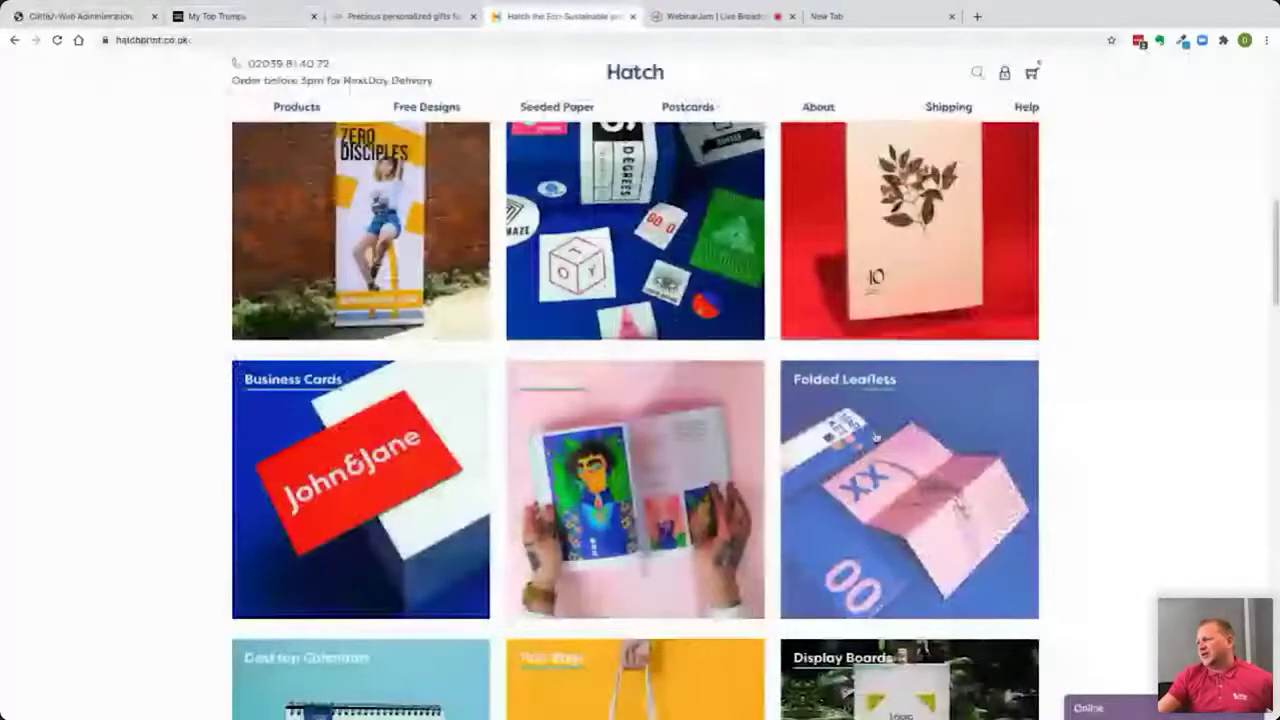
scroll(876, 437, "up", 10)
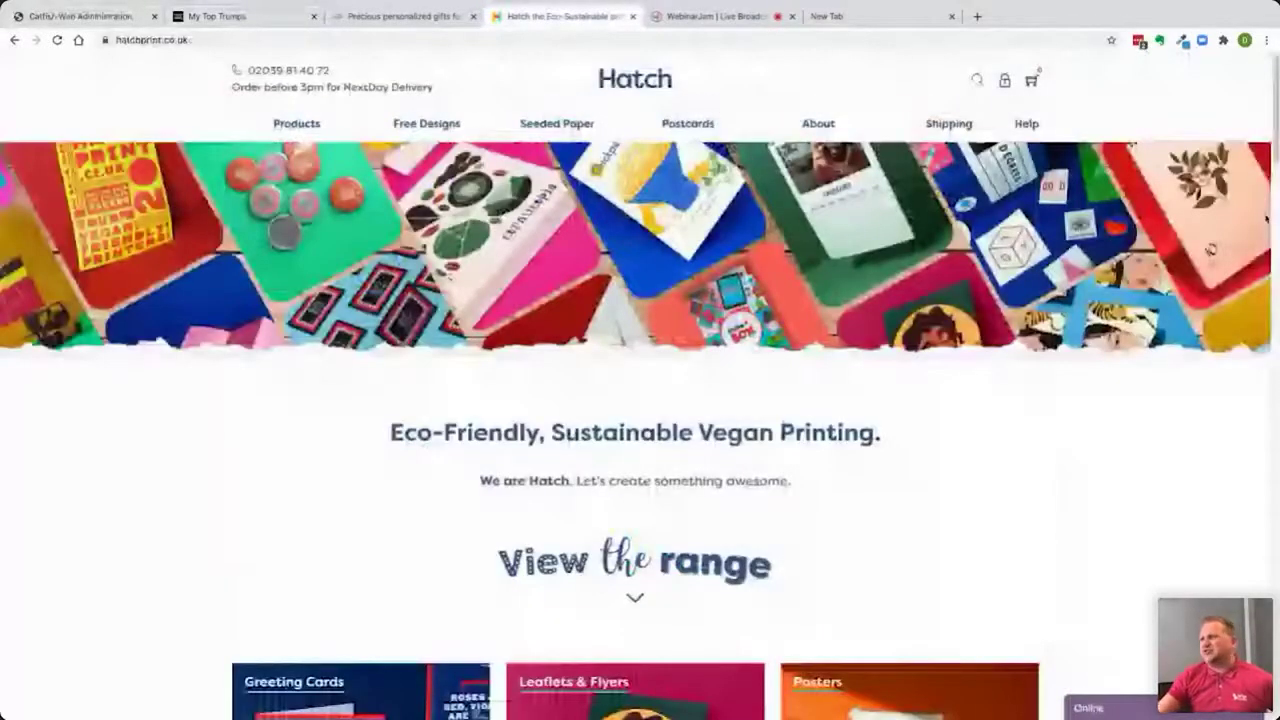
left_click(85, 16)
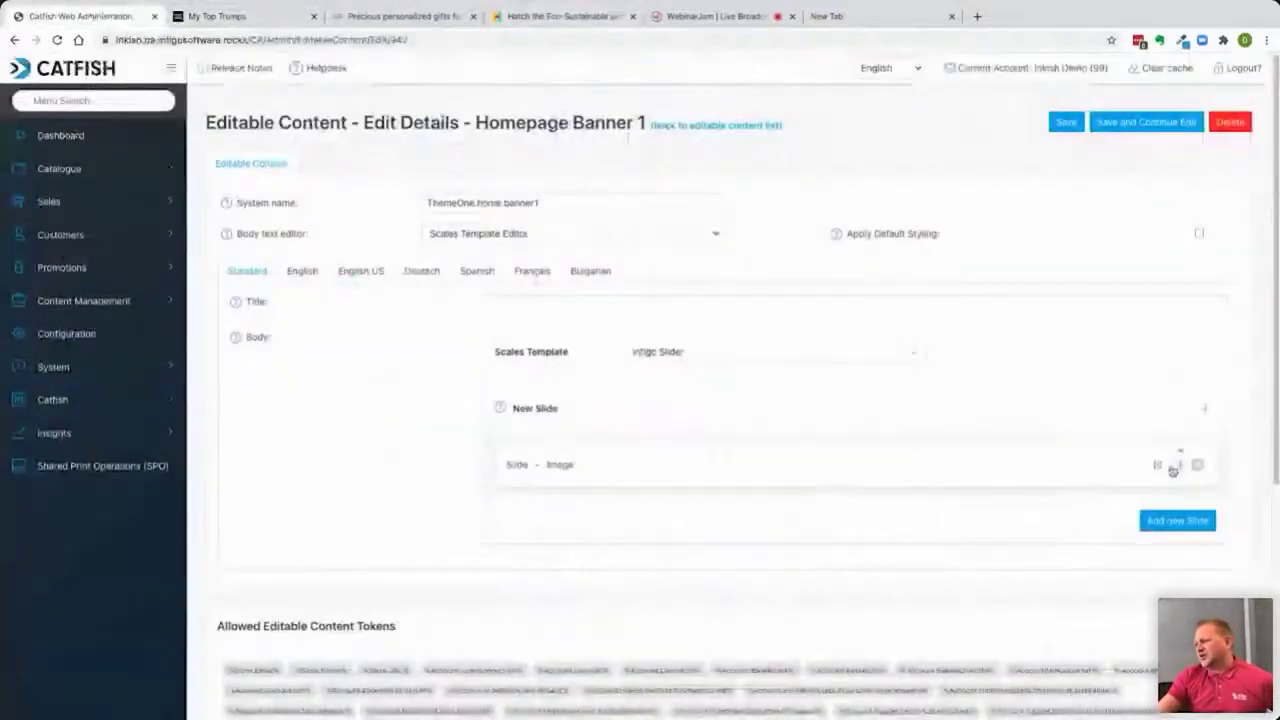
Expand the existing image slide and upload inkish-banner-demo-site-banner.png as its background image.
left_click(1177, 466)
scroll(674, 606, "down", 4)
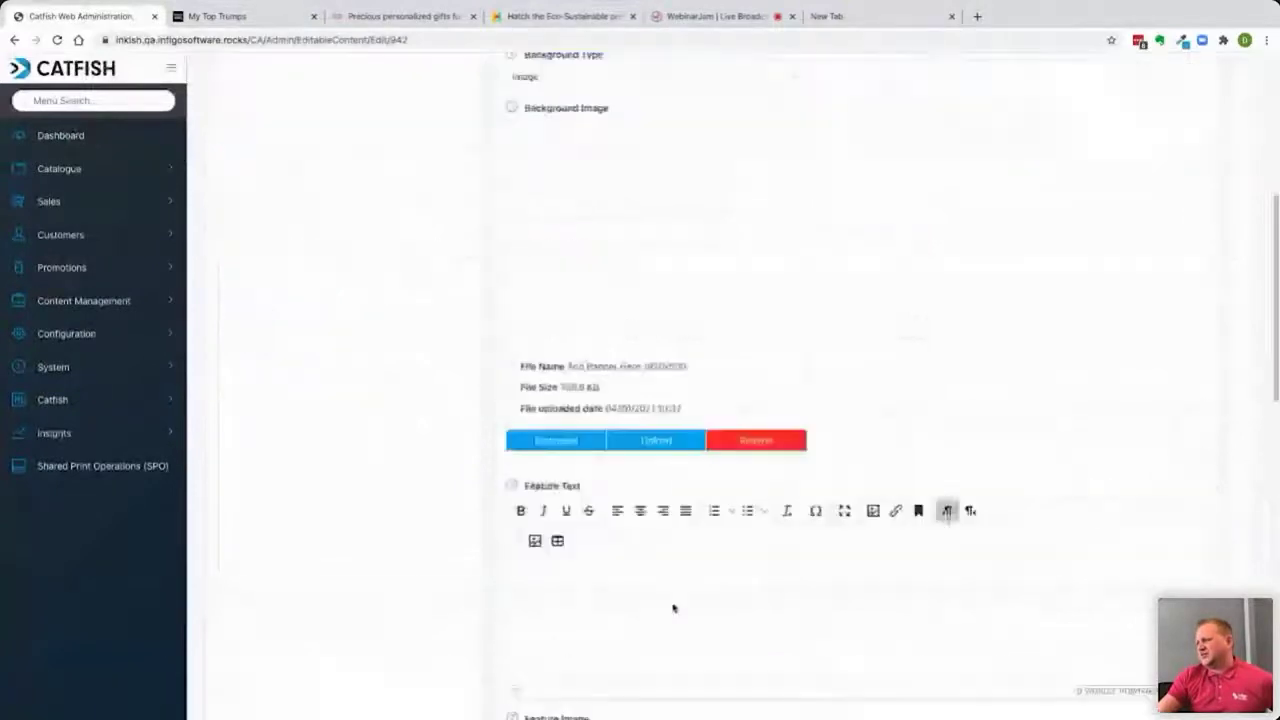
scroll(674, 607, "up", 2)
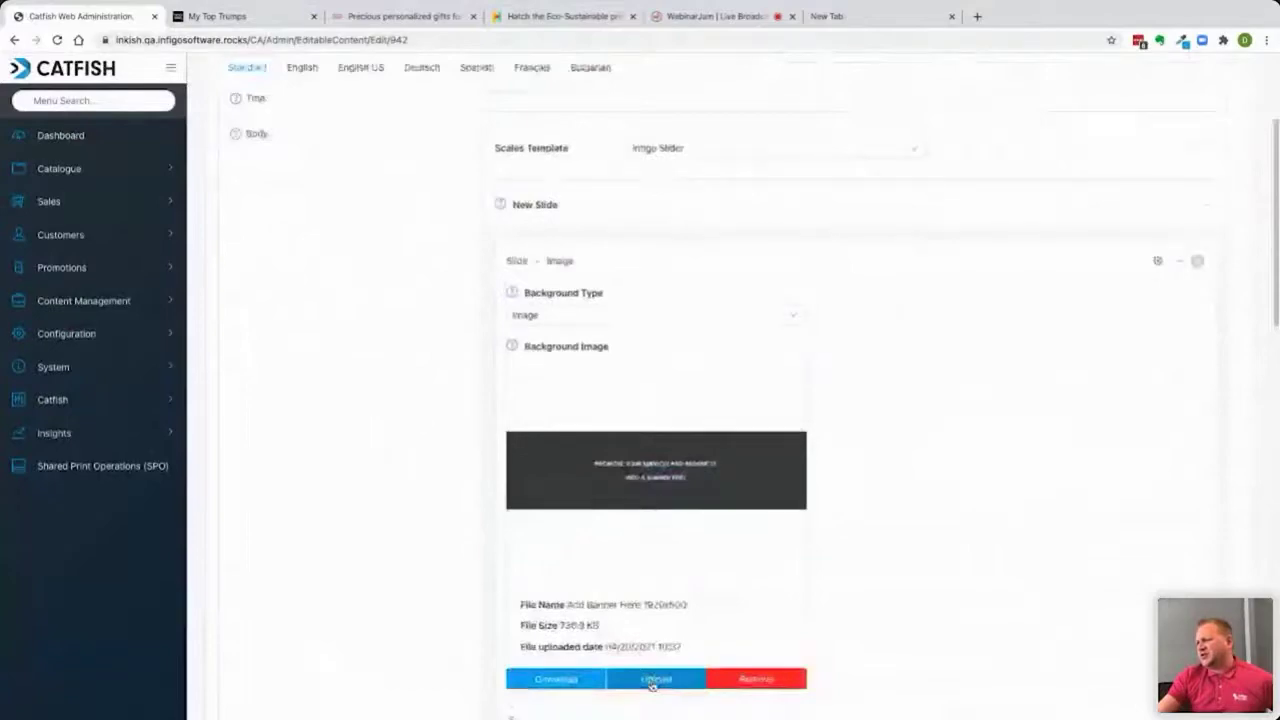
left_click(630, 510)
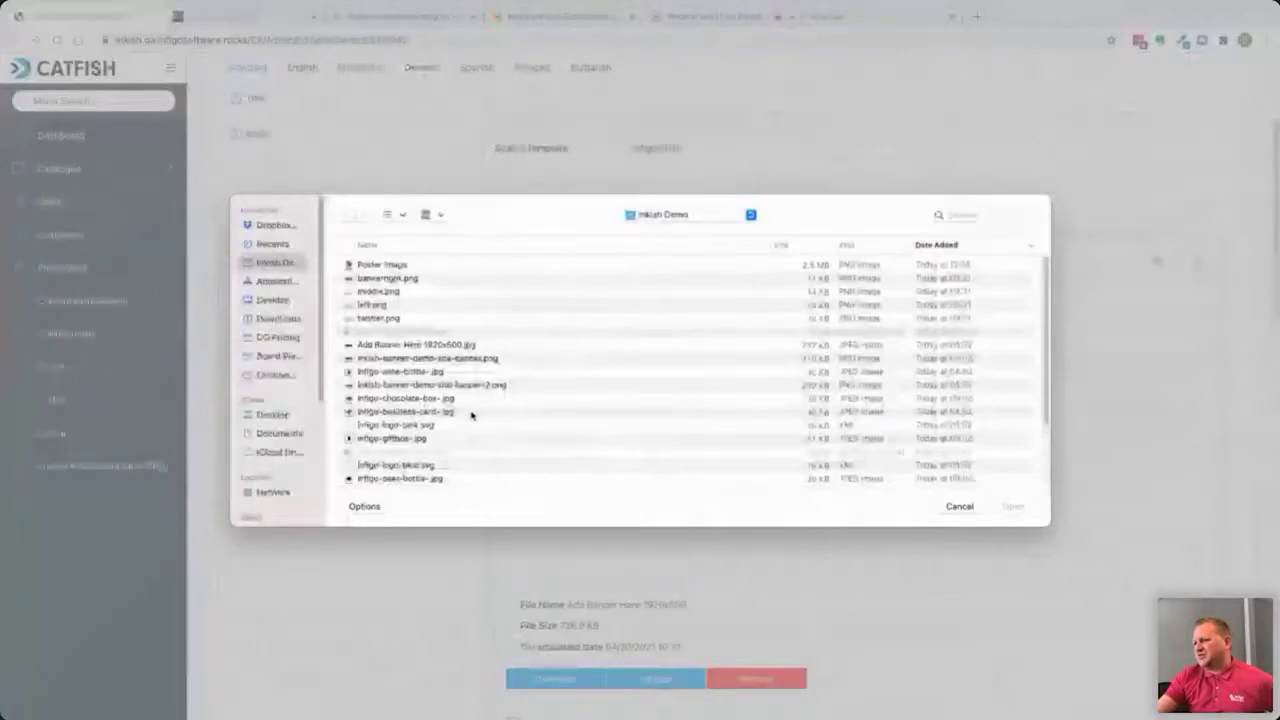
left_click(407, 358)
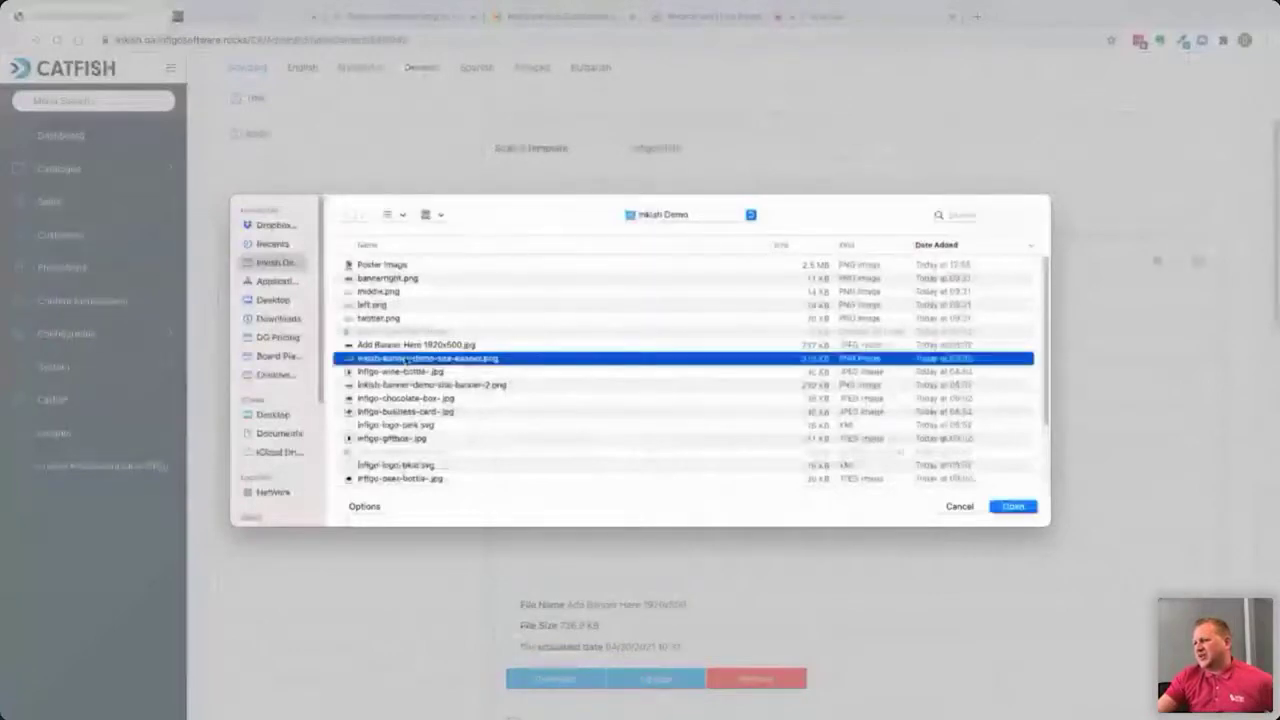
left_click(1013, 506)
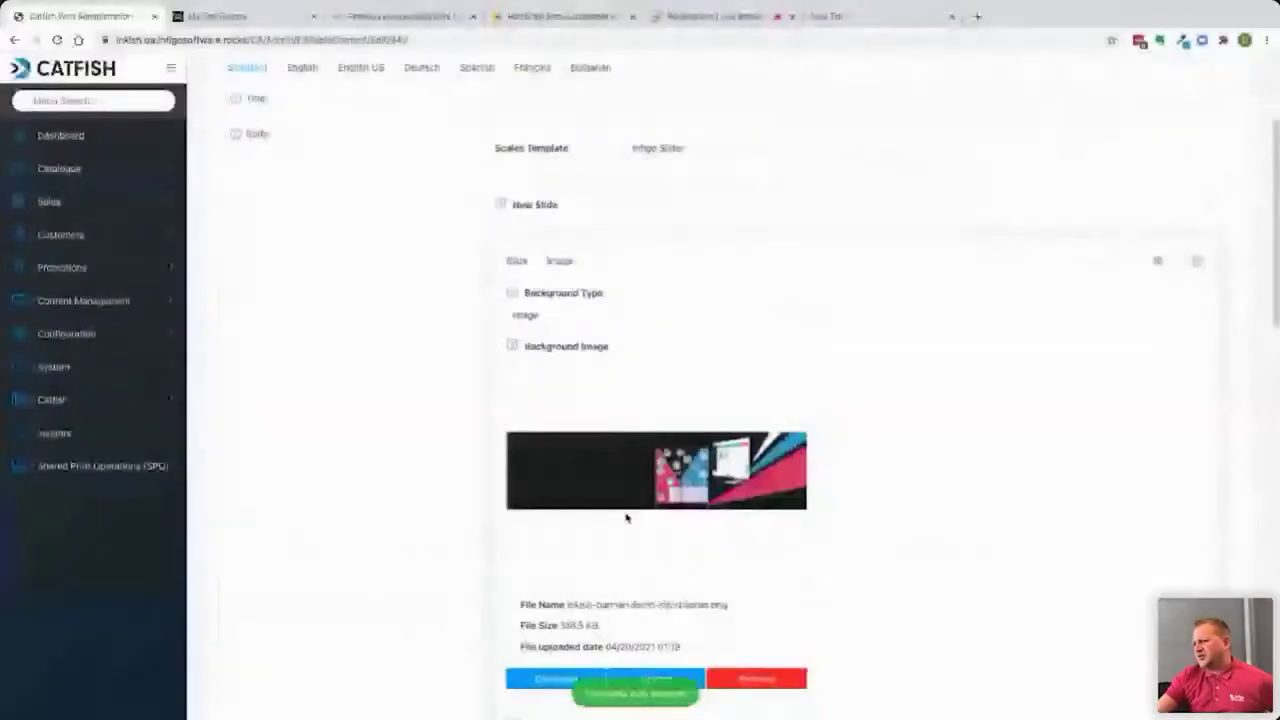
Enter "Some really simple text" as the banner slide's feature text.
scroll(626, 517, "down", 3)
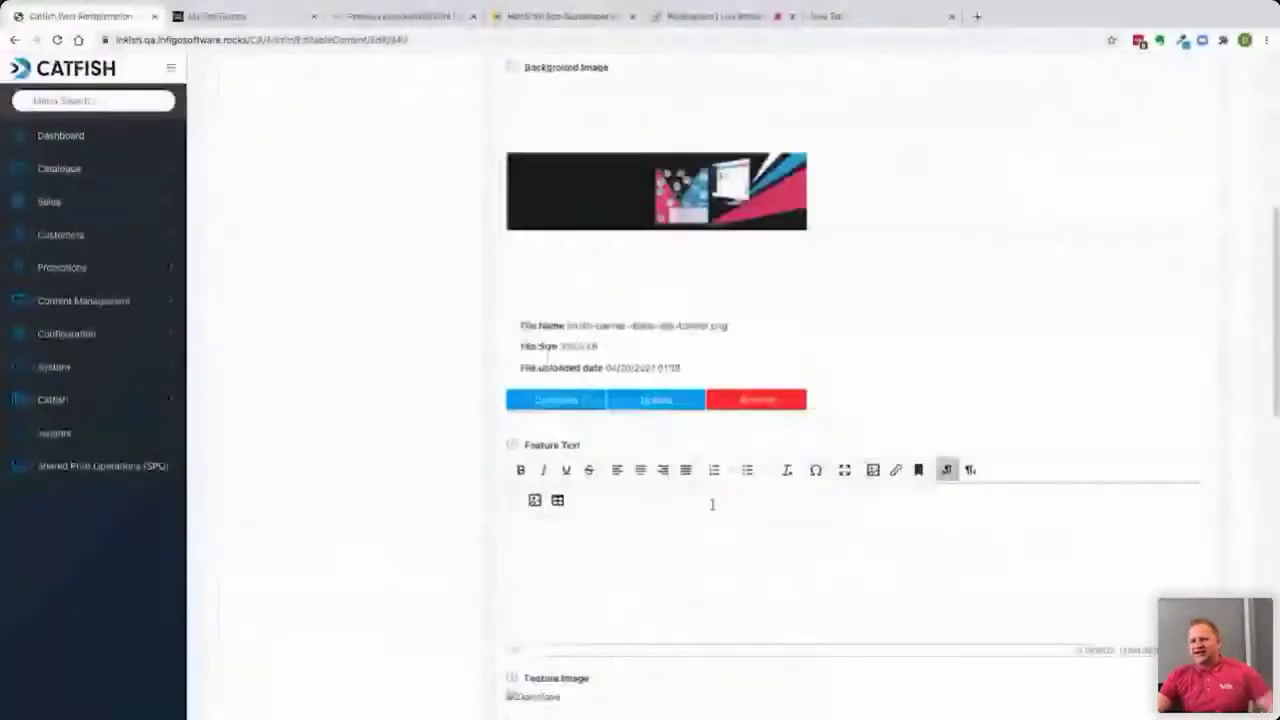
left_click(713, 509)
type("SOme re")
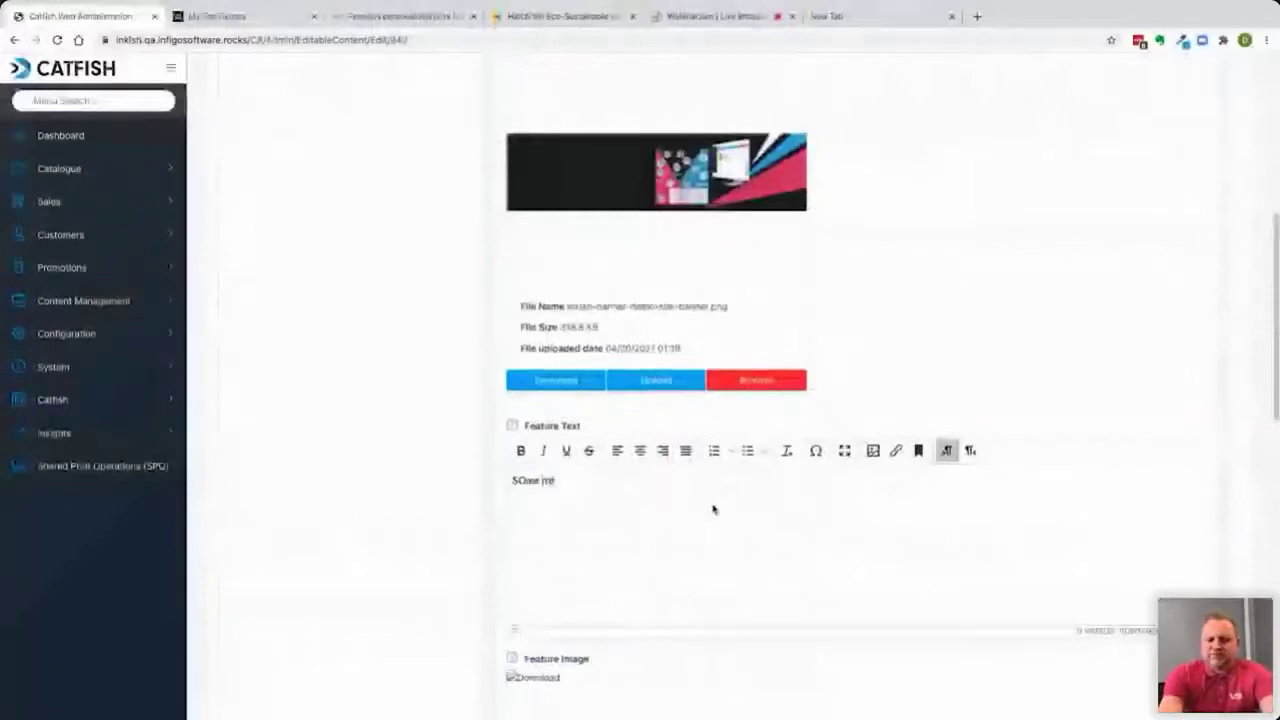
key("BackSpace")
key("BackSpace")
key("BackSpace")
key("BackSpace")
key("BackSpace")
key("BackSpace")
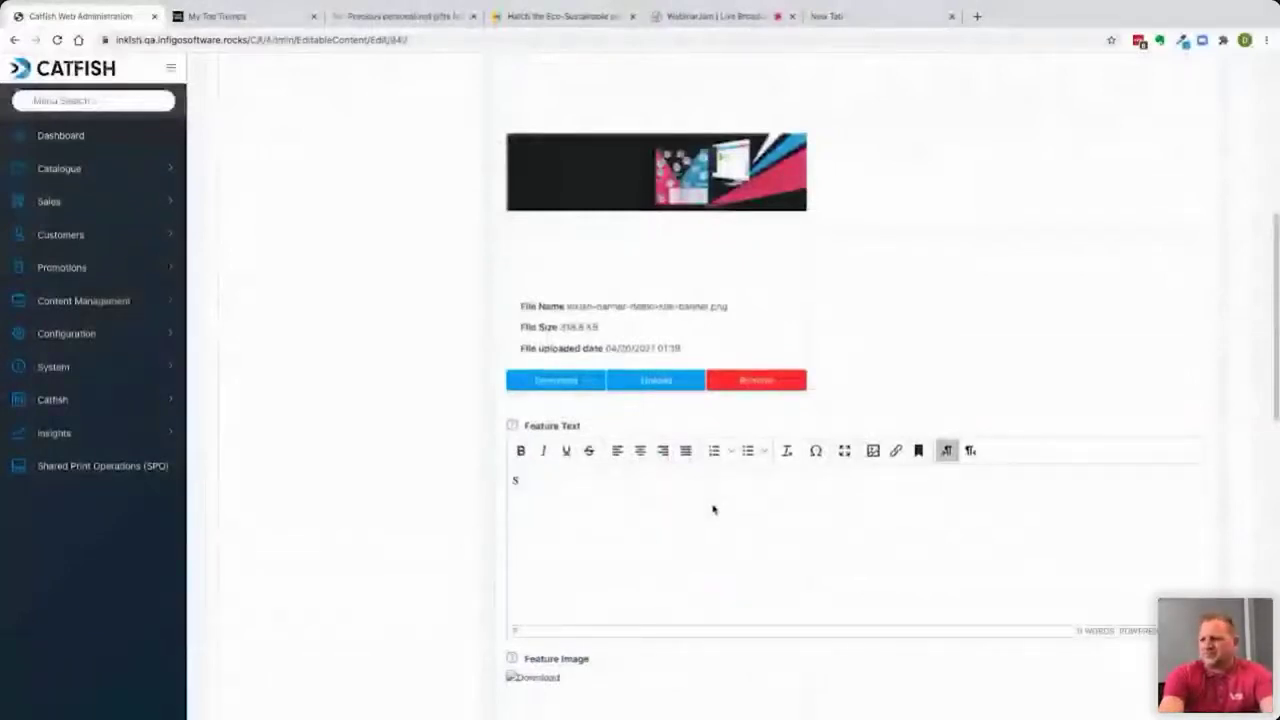
type("ome rea")
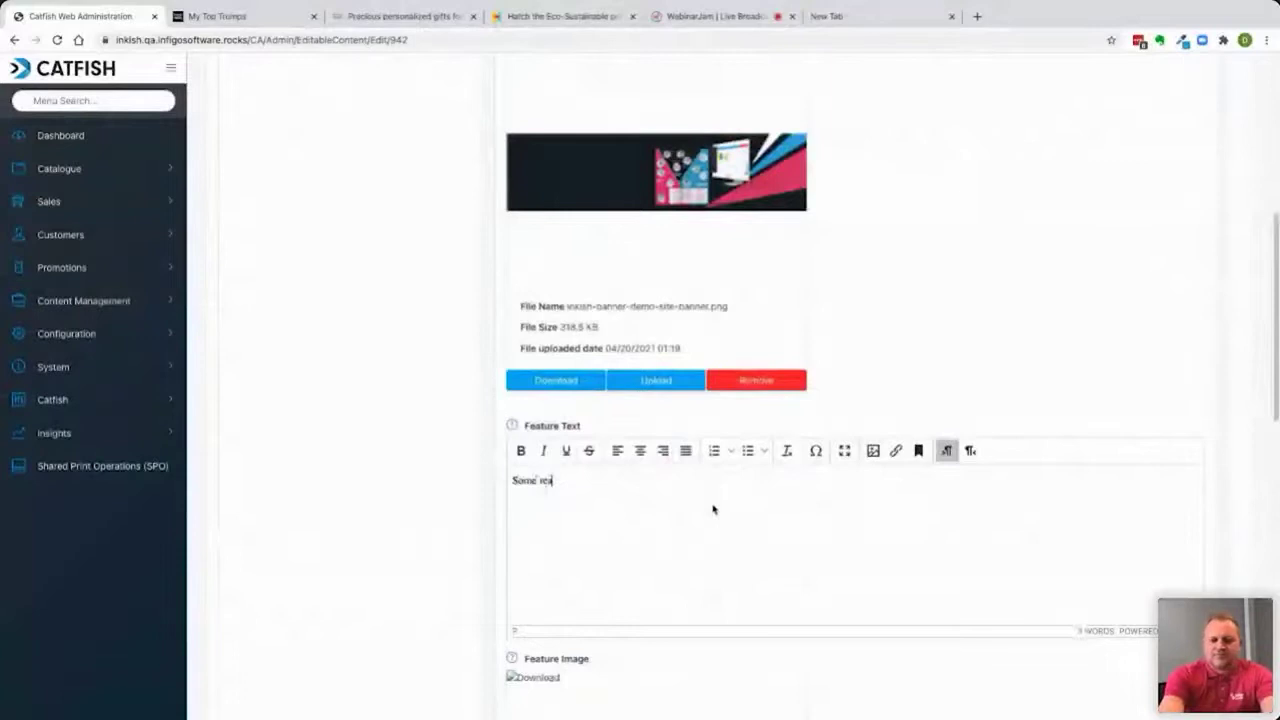
type("lly simple text")
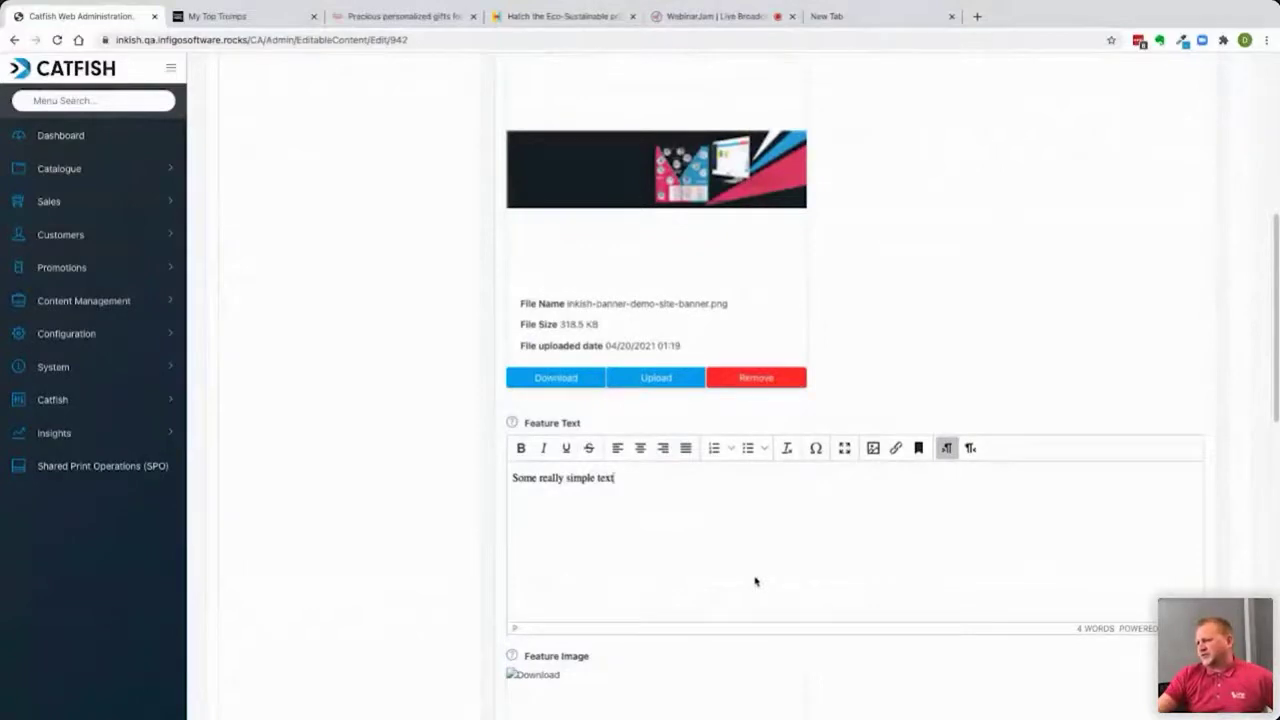
scroll(755, 581, "down", 4)
left_click(560, 568)
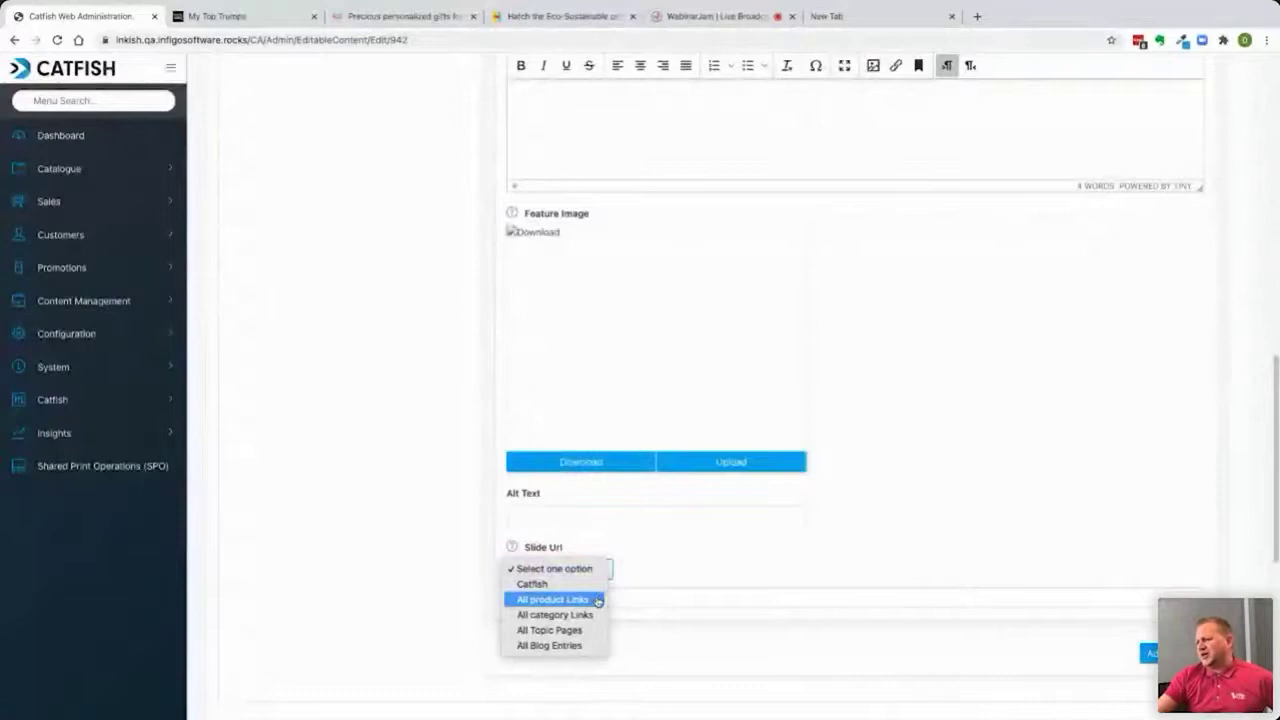
left_click(597, 600)
left_click(685, 570)
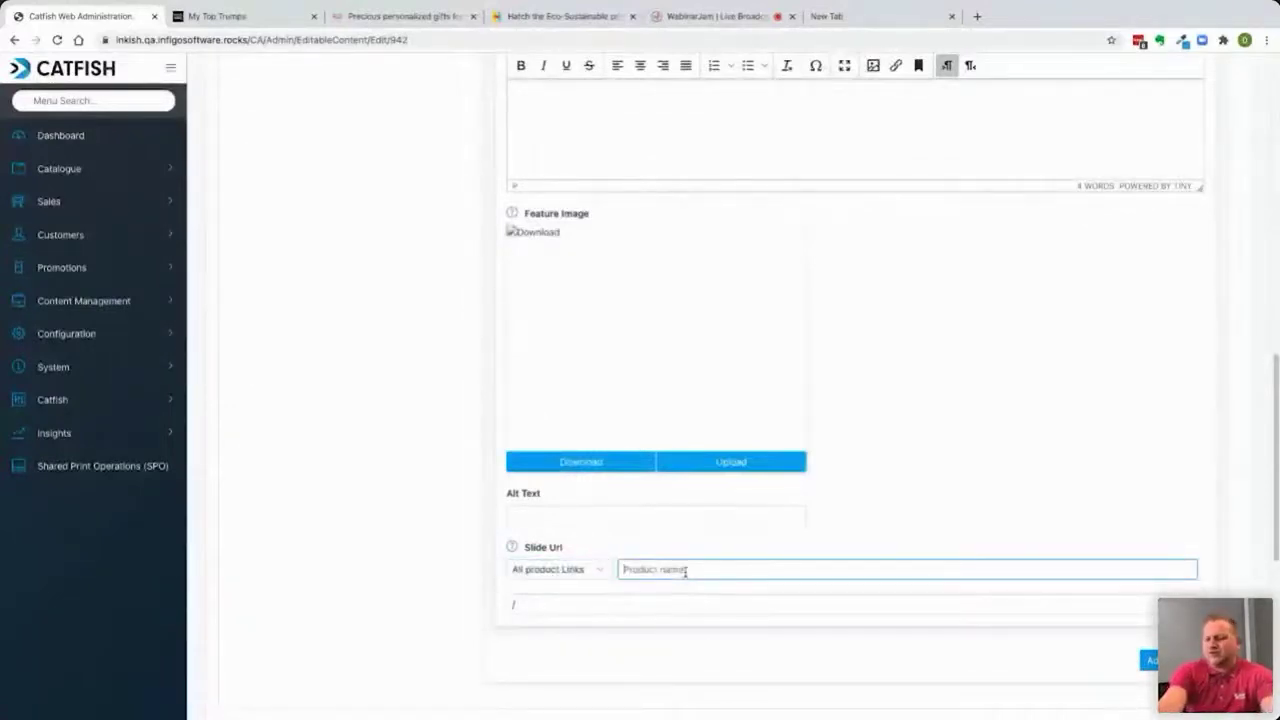
Set the banner slide's URL to the AboutUs topic page by searching topic pages for "ab".
left_click(574, 569)
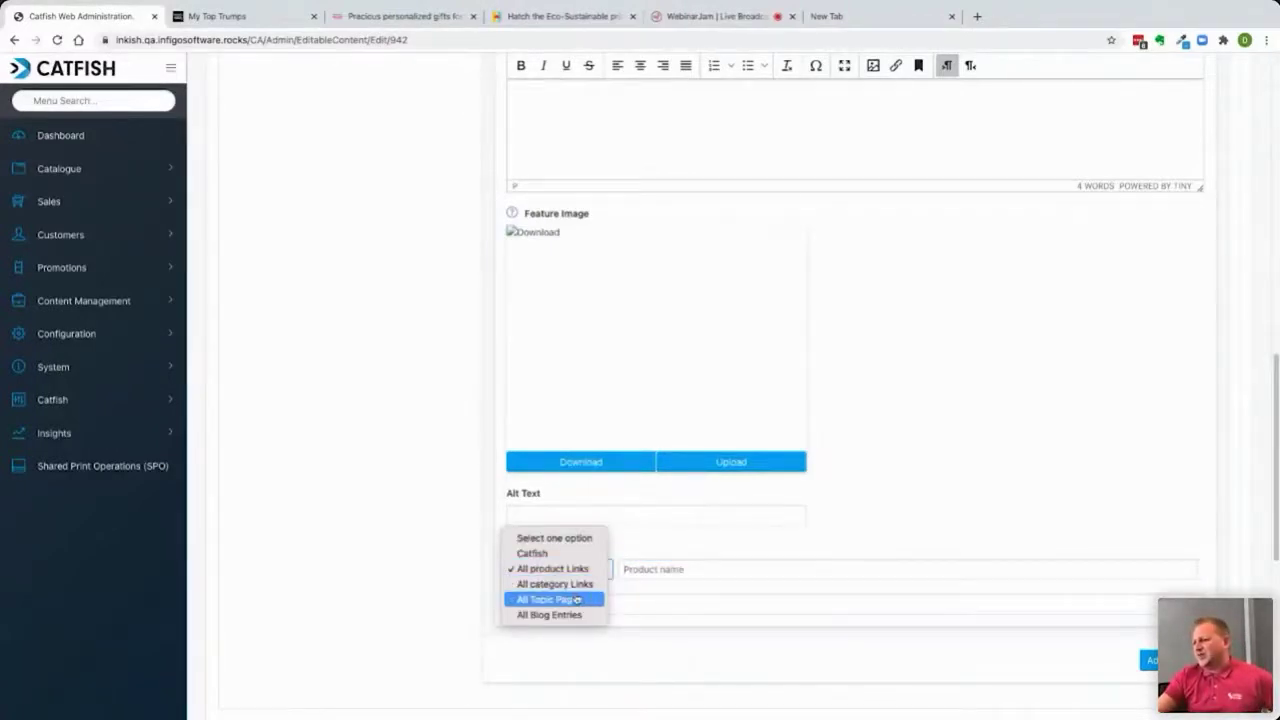
left_click(576, 599)
left_click(645, 572)
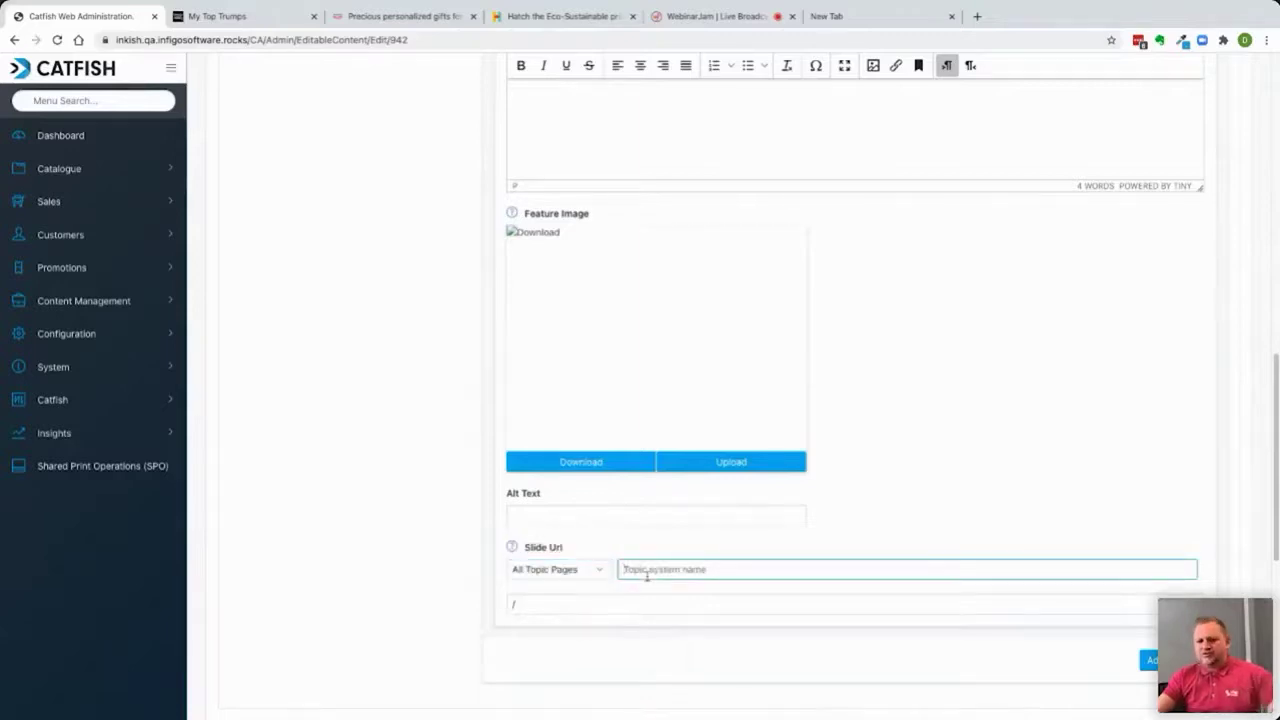
type("ab")
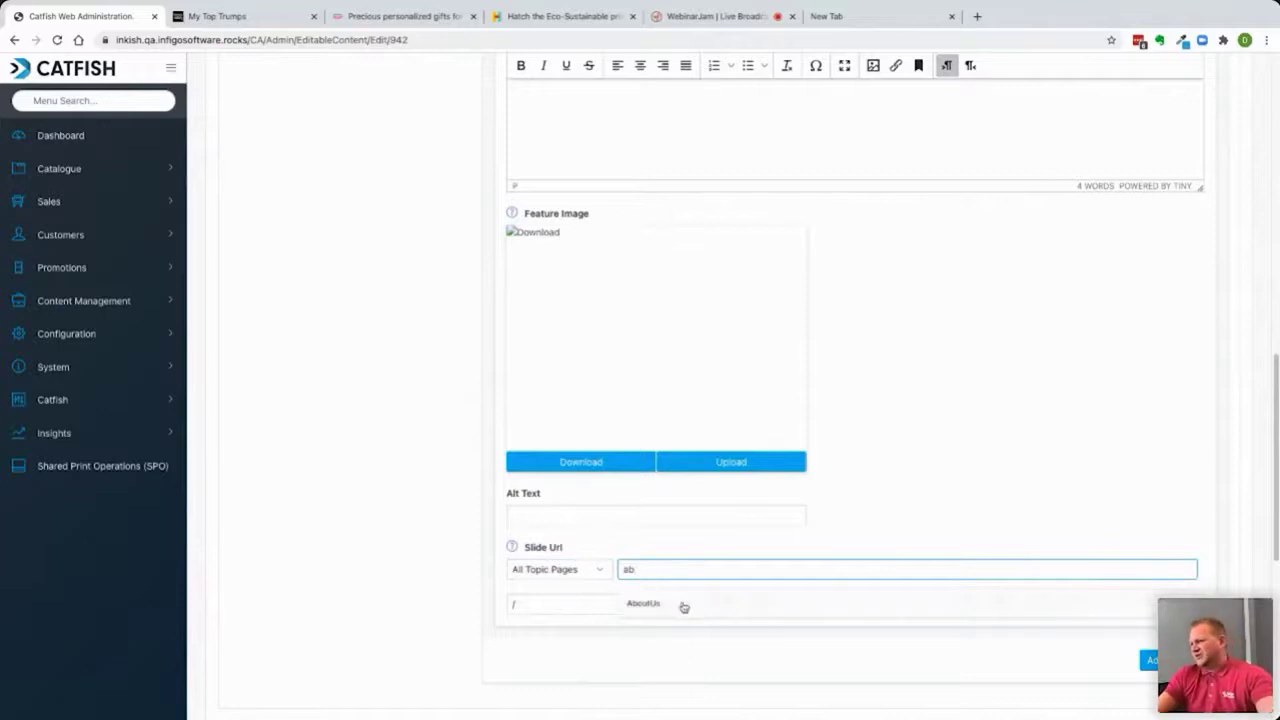
left_click(680, 605)
Check the slide's filled-in fields and save Homepage Banner 1 while keeping it open for editing.
scroll(1000, 550, "down", 1)
scroll(994, 537, "up", 8)
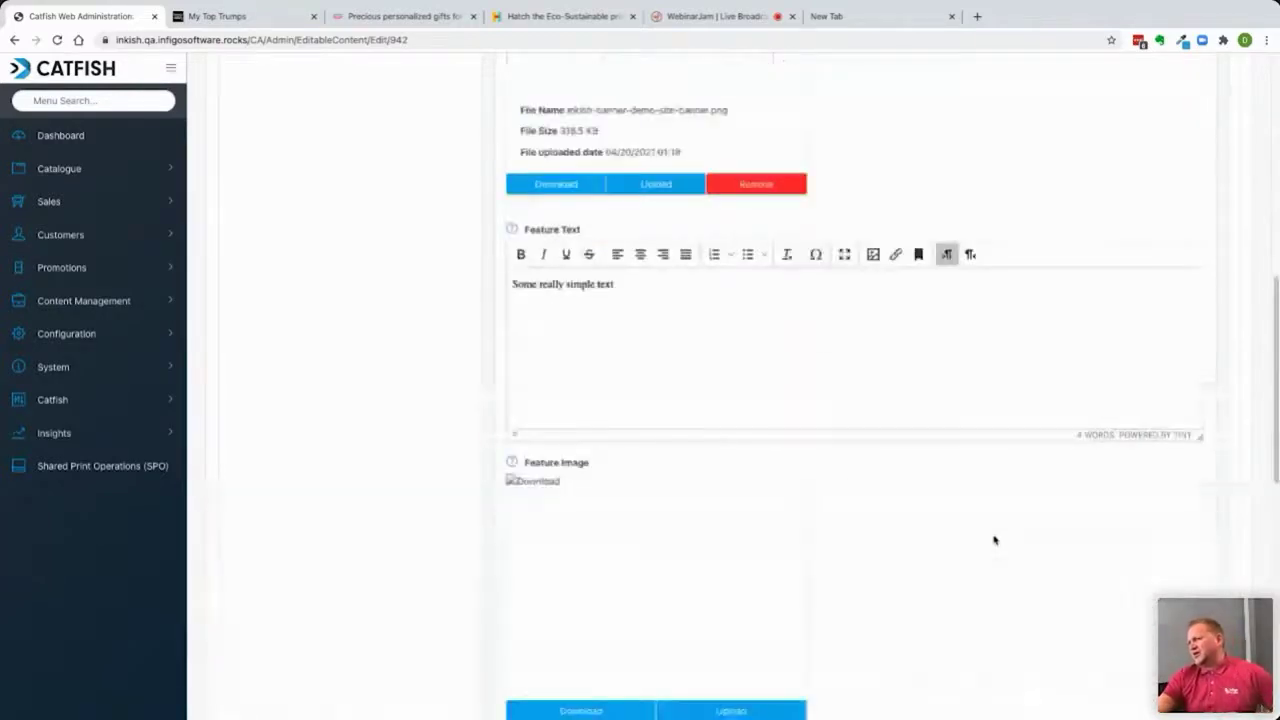
scroll(906, 480, "down", 8)
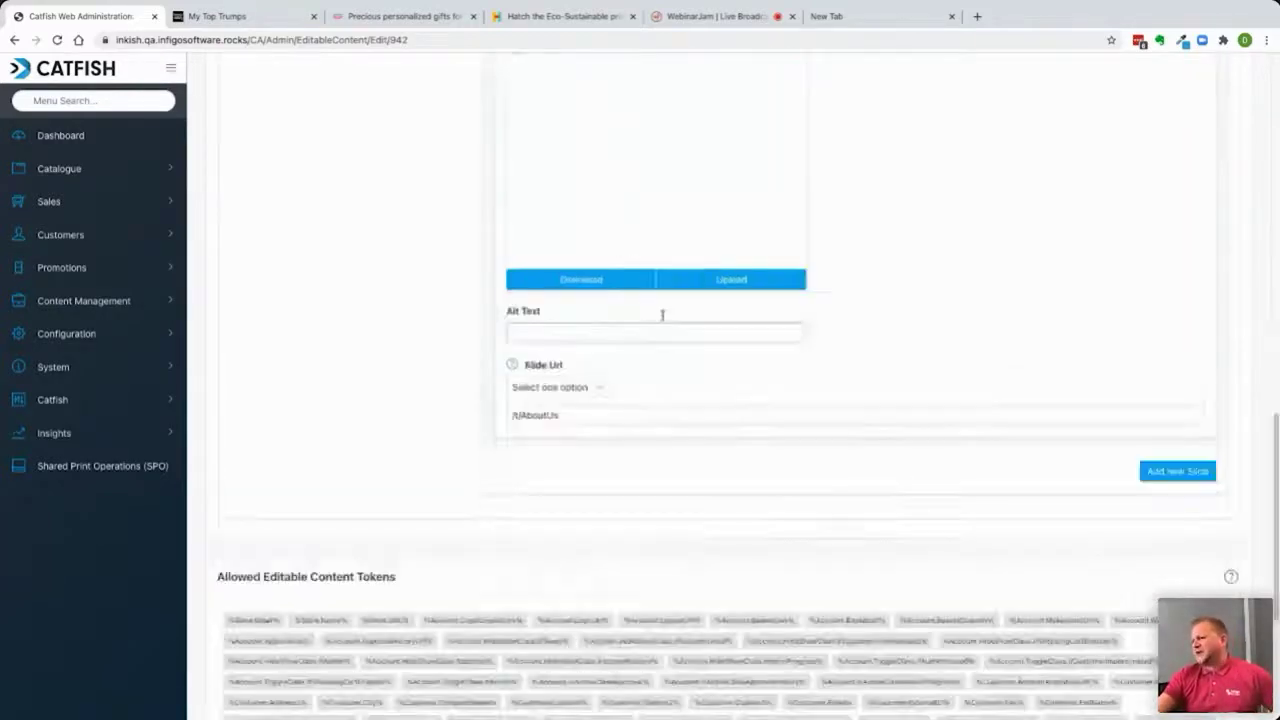
scroll(663, 318, "up", 3)
scroll(871, 395, "down", 1)
scroll(1103, 623, "down", 1)
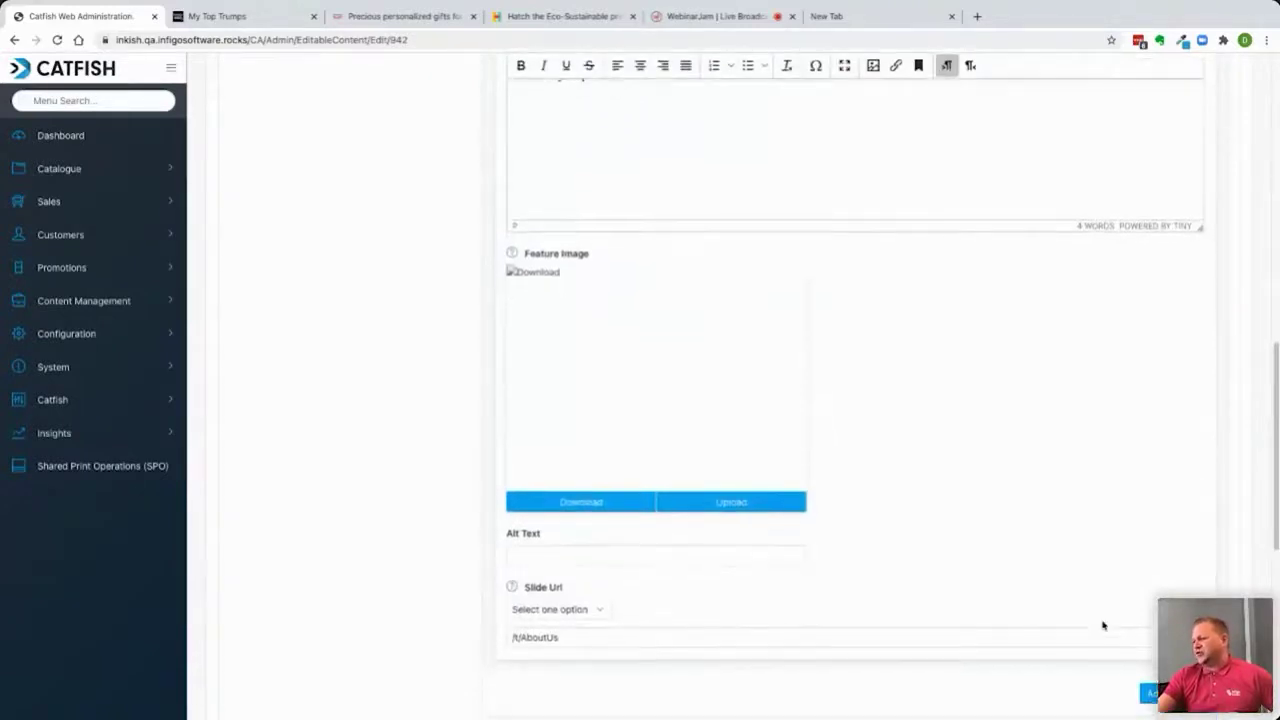
scroll(1068, 594, "up", 15)
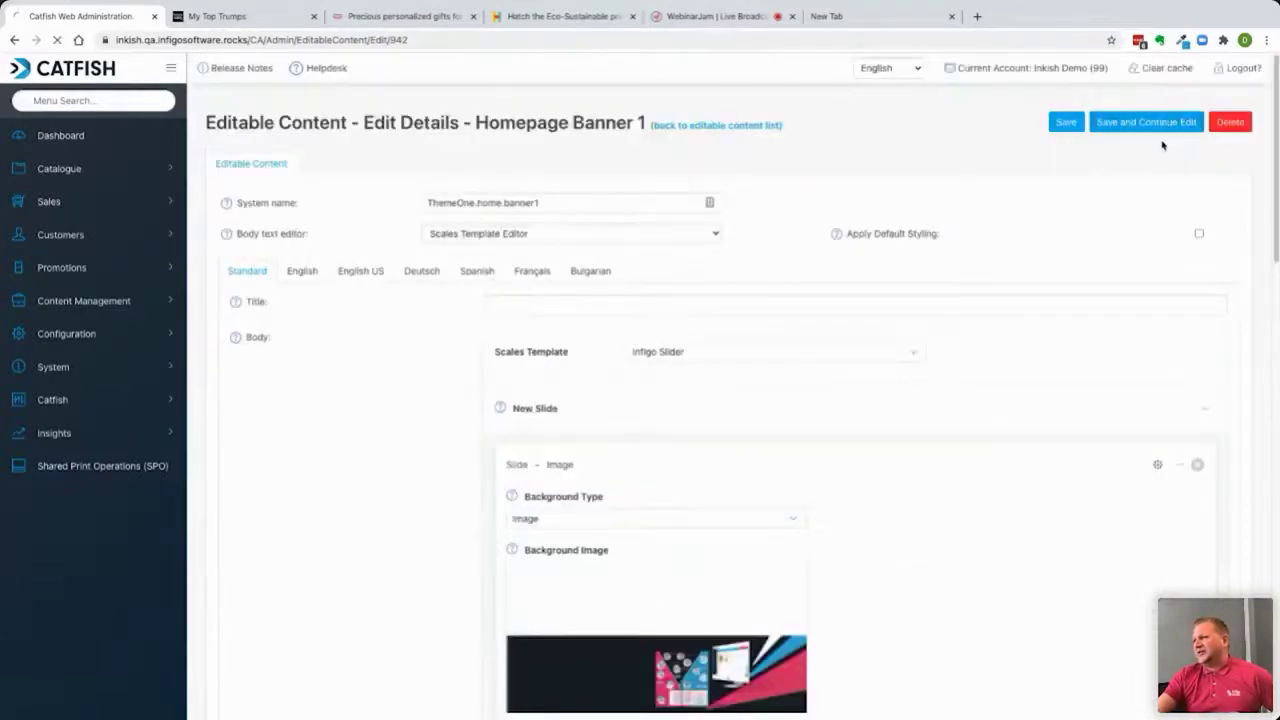
left_click(1160, 122)
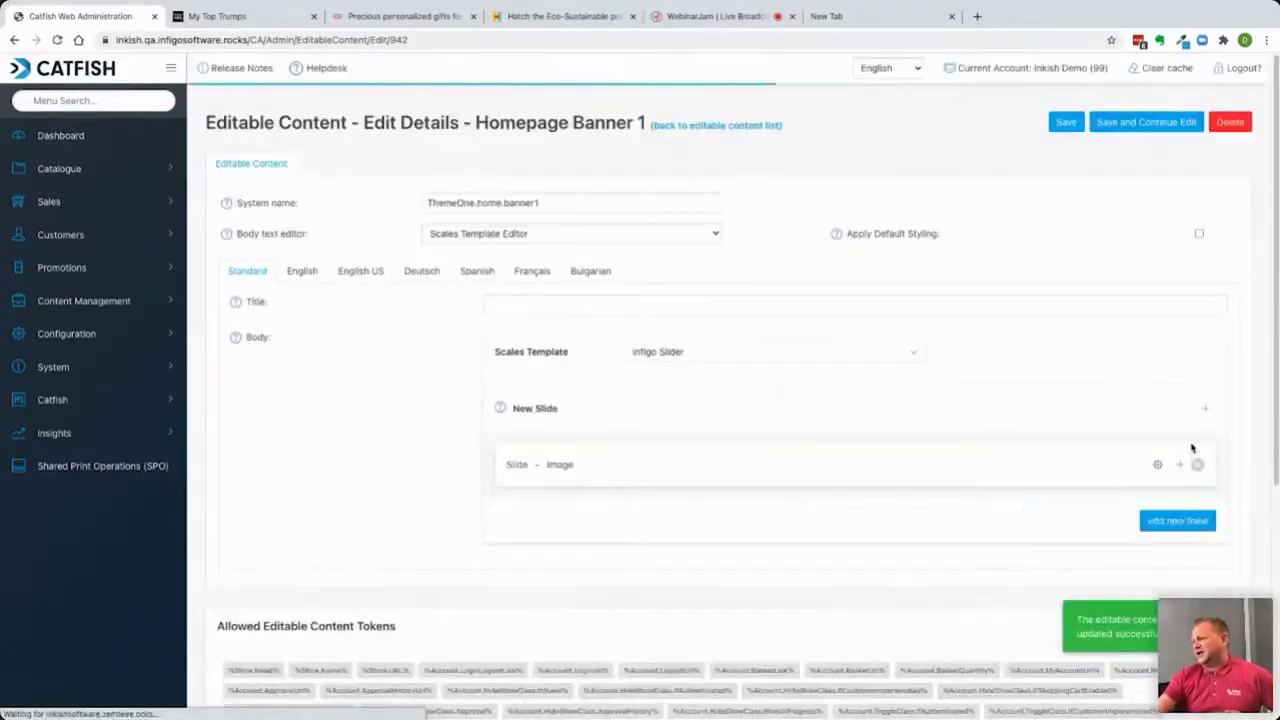
Expand the existing image slide and add a second slide below it with the Image background type.
left_click(1176, 472)
scroll(963, 529, "down", 5)
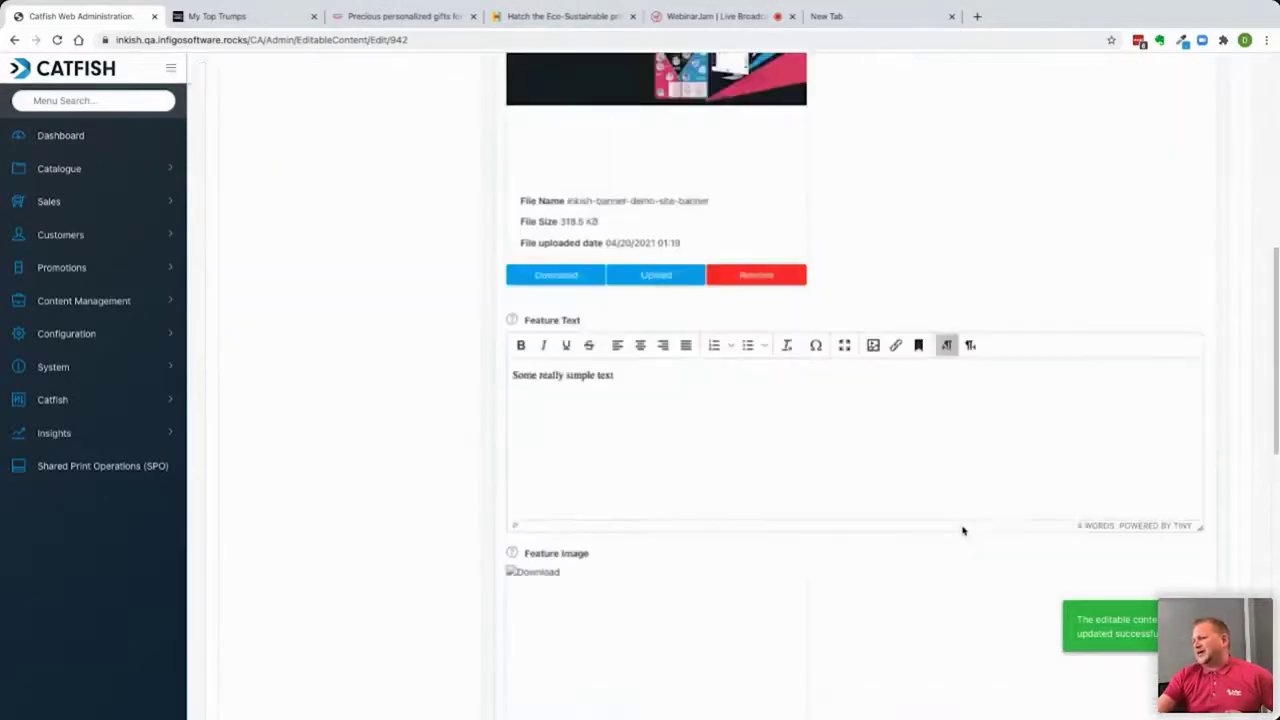
scroll(960, 525, "down", 7)
scroll(960, 523, "up", 3)
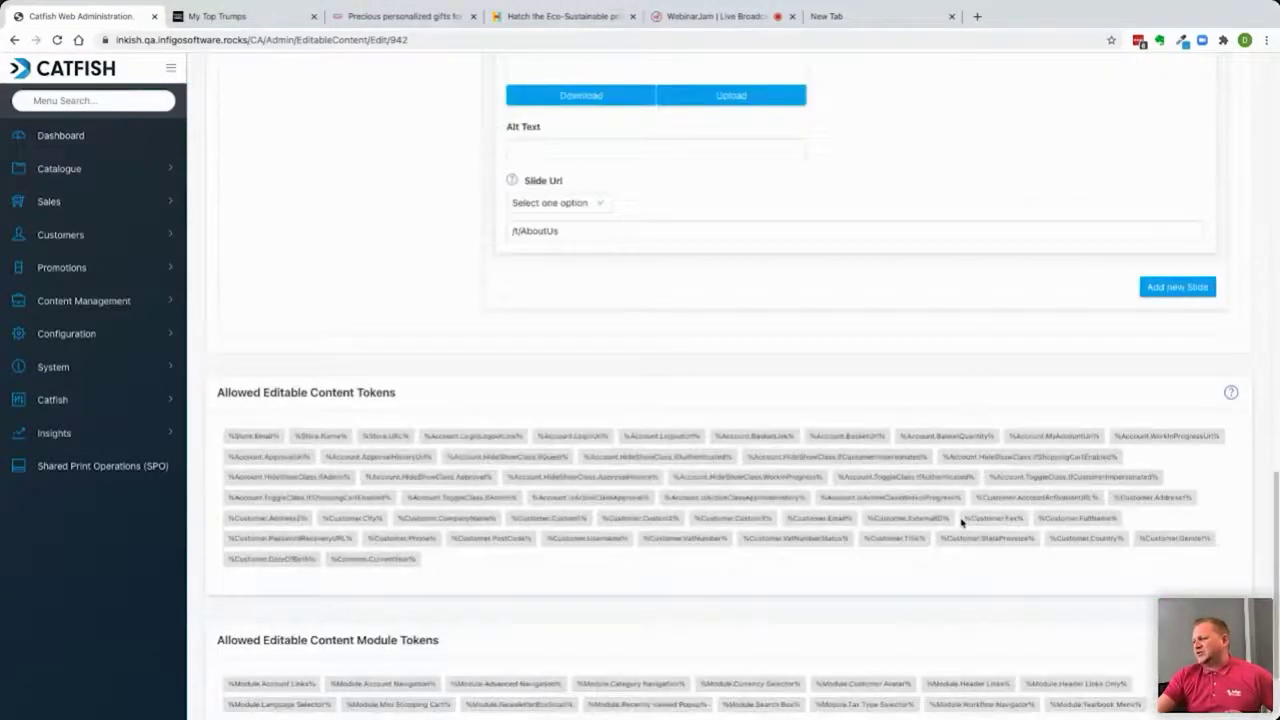
left_click(1168, 414)
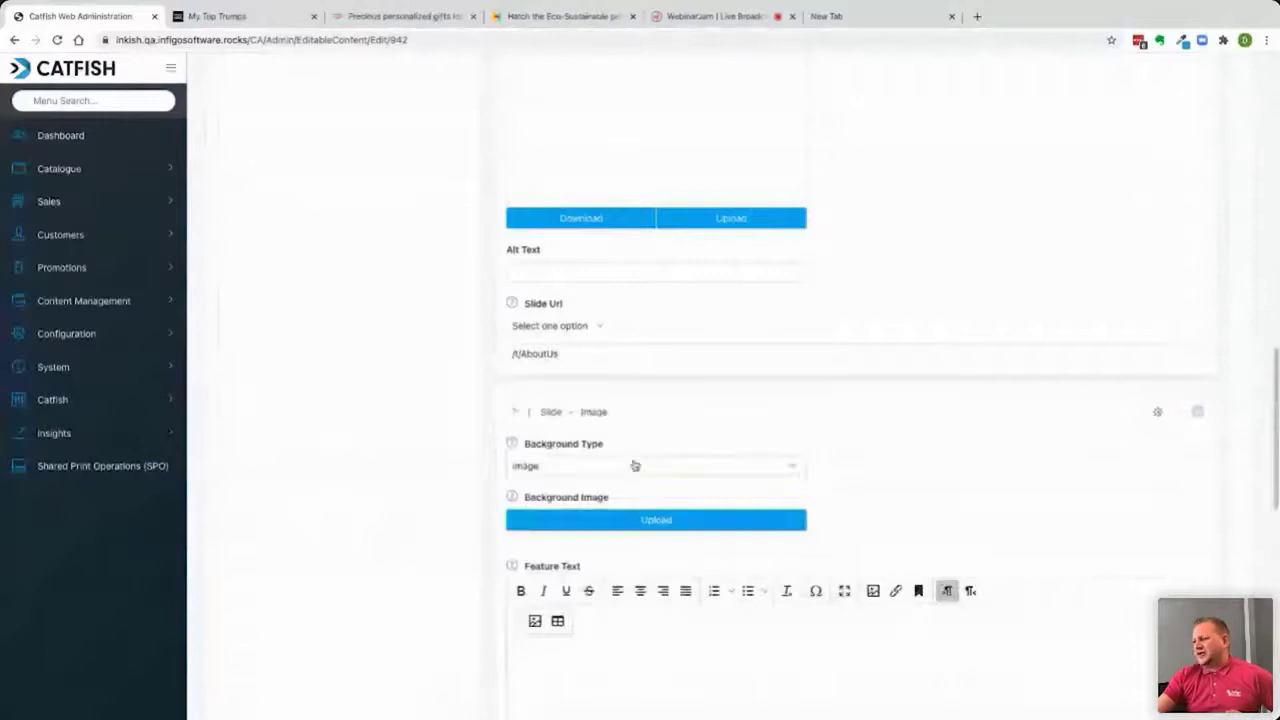
scroll(806, 603, "down", 1)
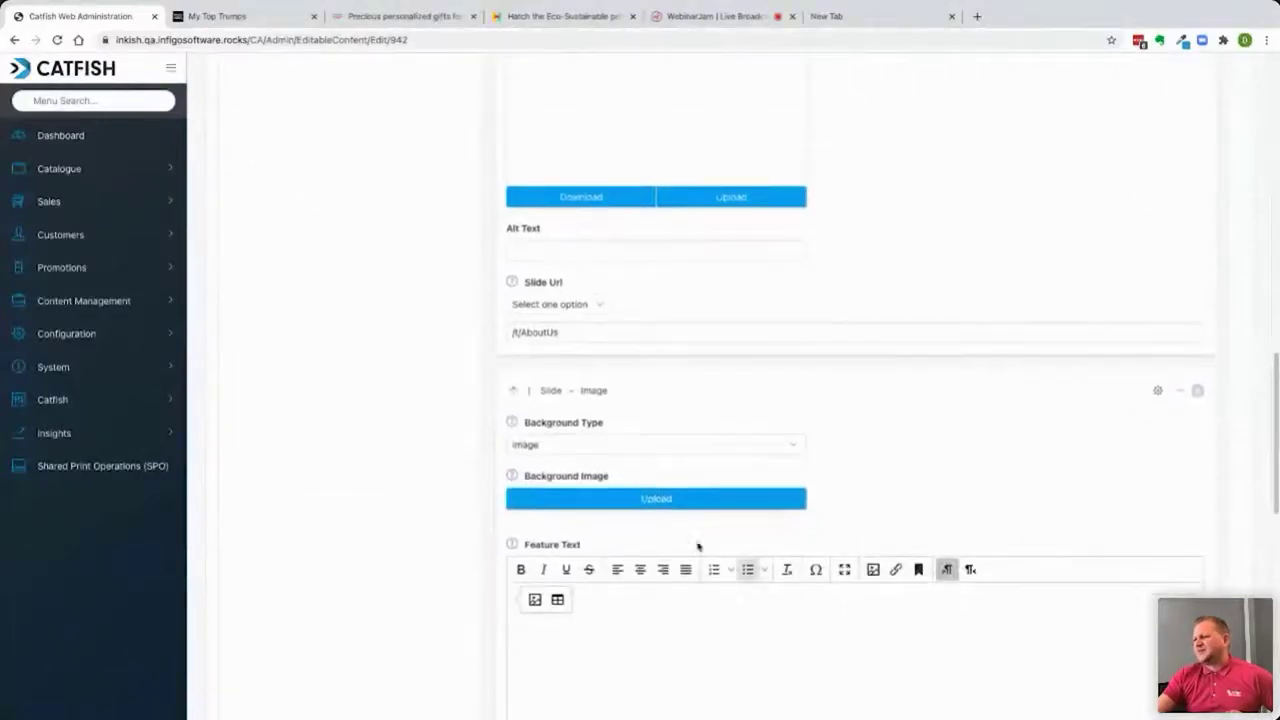
Upload inkish-banner-demo-site-banner-2.png as the second slide's background image and enter "Some more text" as its feature text.
left_click(655, 498)
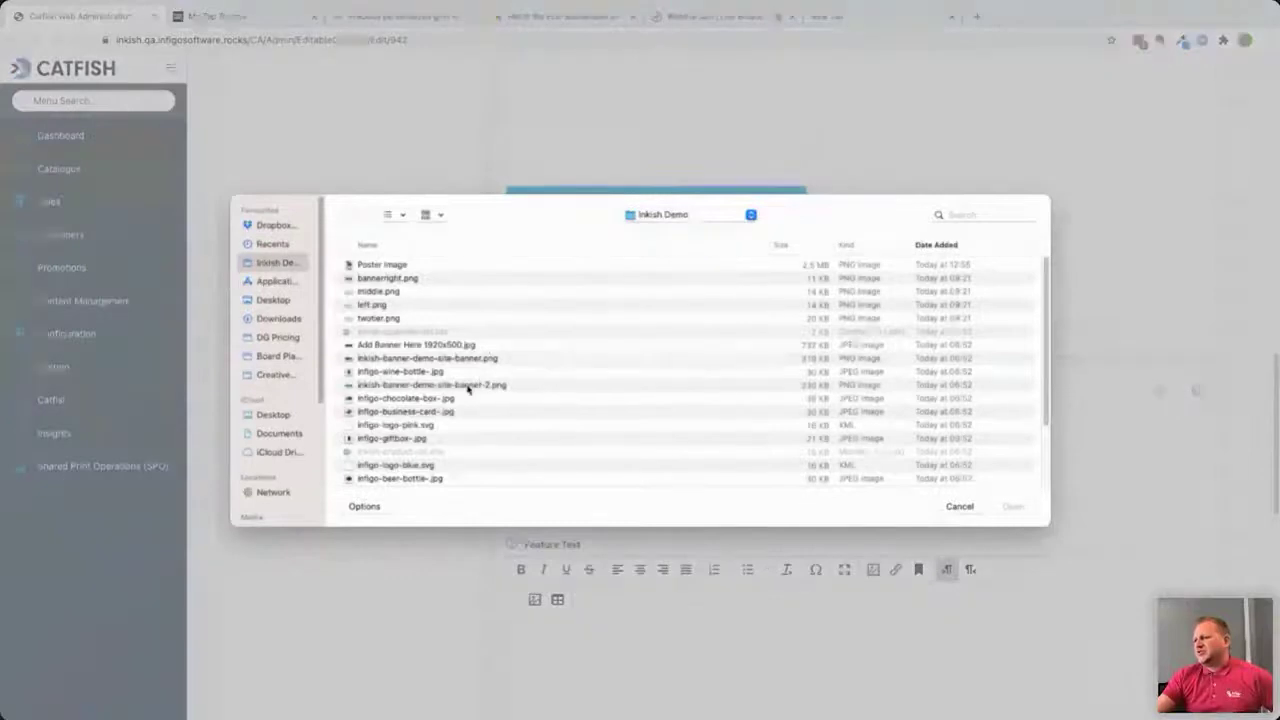
left_click(468, 386)
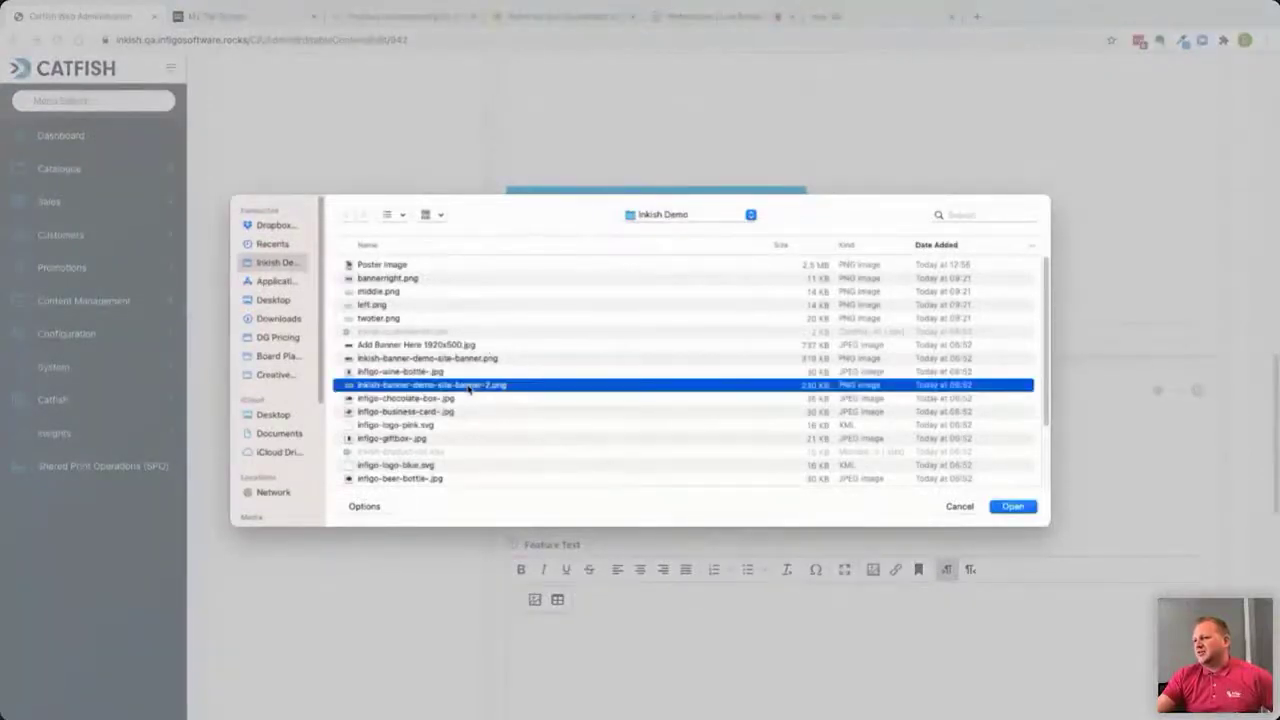
double_click(468, 386)
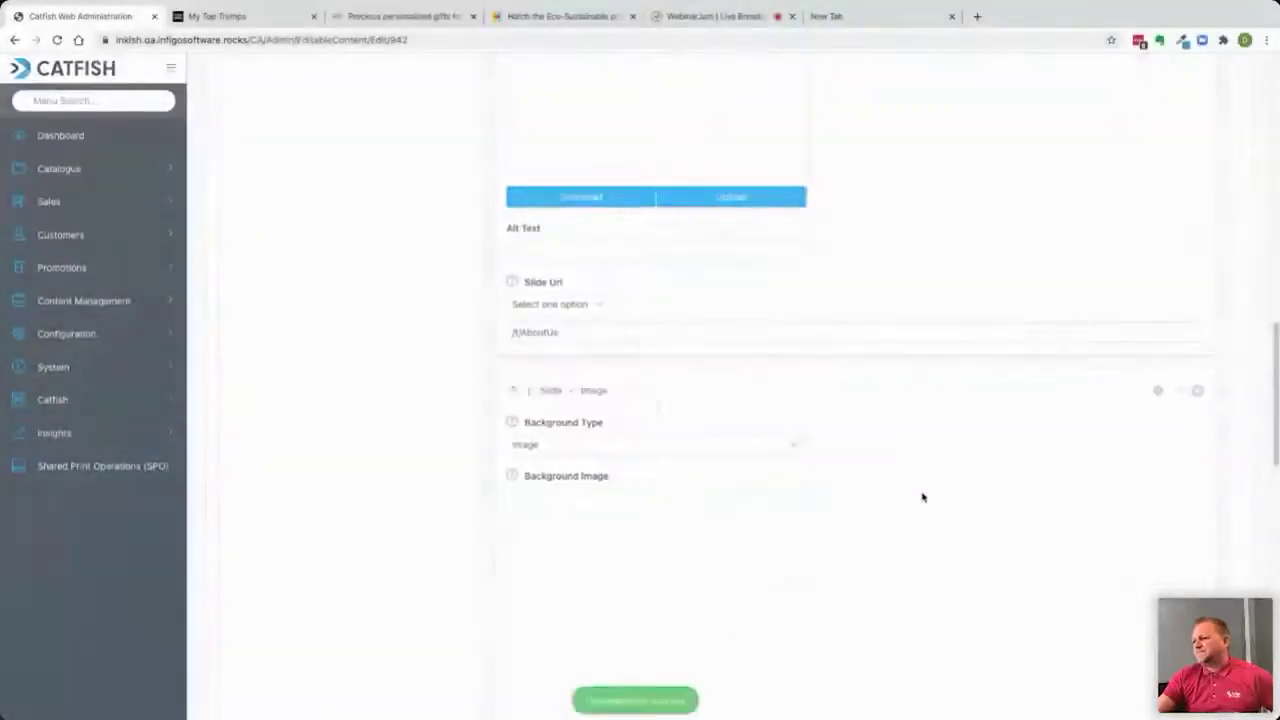
scroll(949, 545, "down", 4)
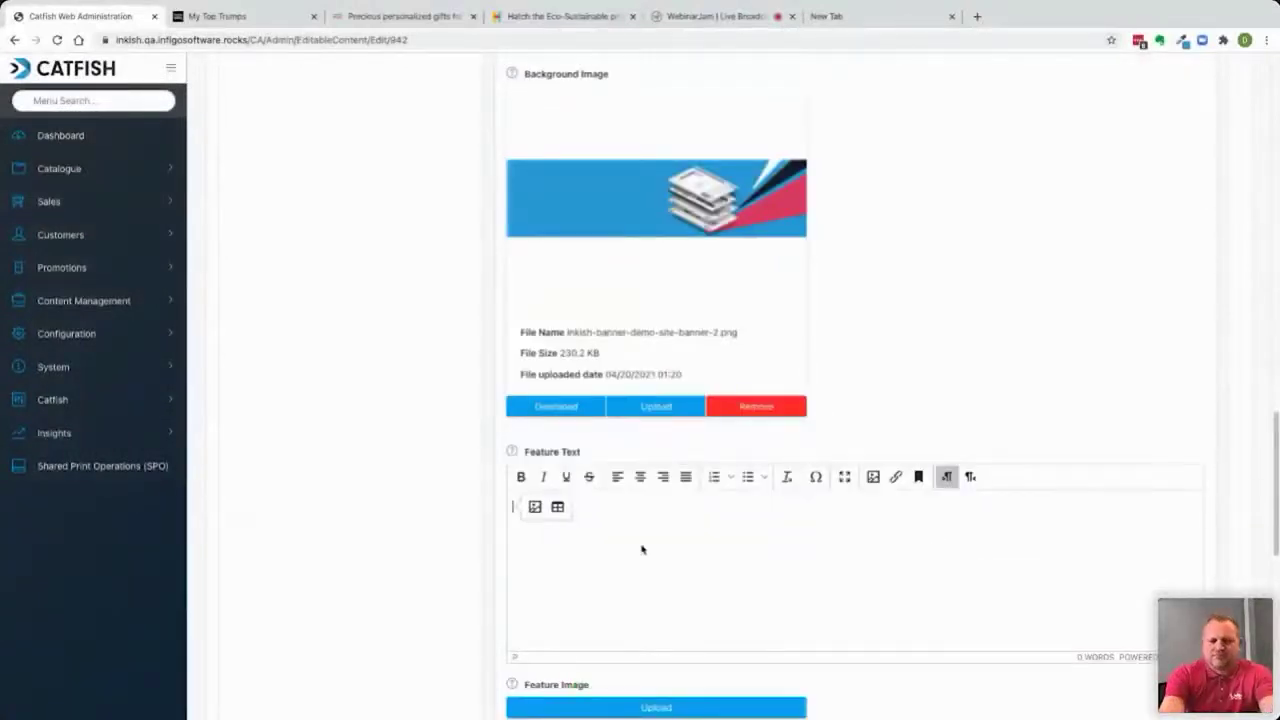
type("Some more text")
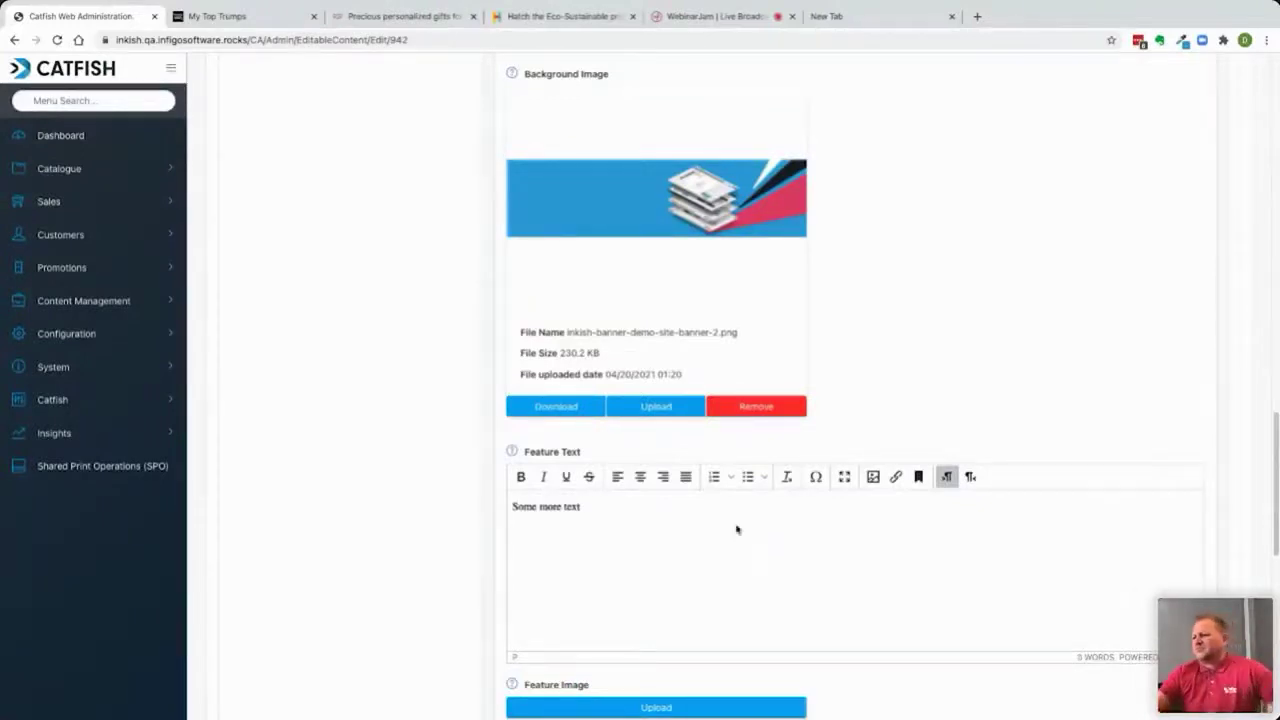
Save Homepage Banner 1 with both slides and return to the editable content list.
scroll(1014, 580, "down", 5)
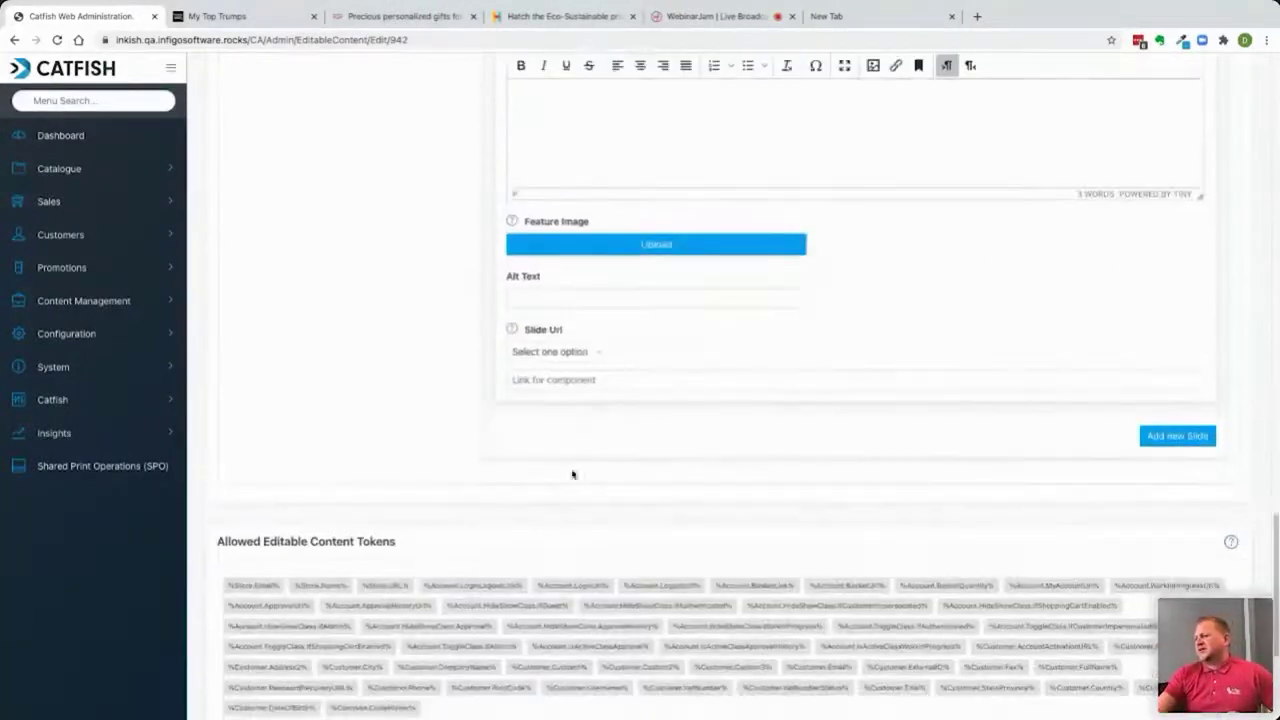
scroll(1190, 450, "down", 3)
scroll(1204, 390, "up", 15)
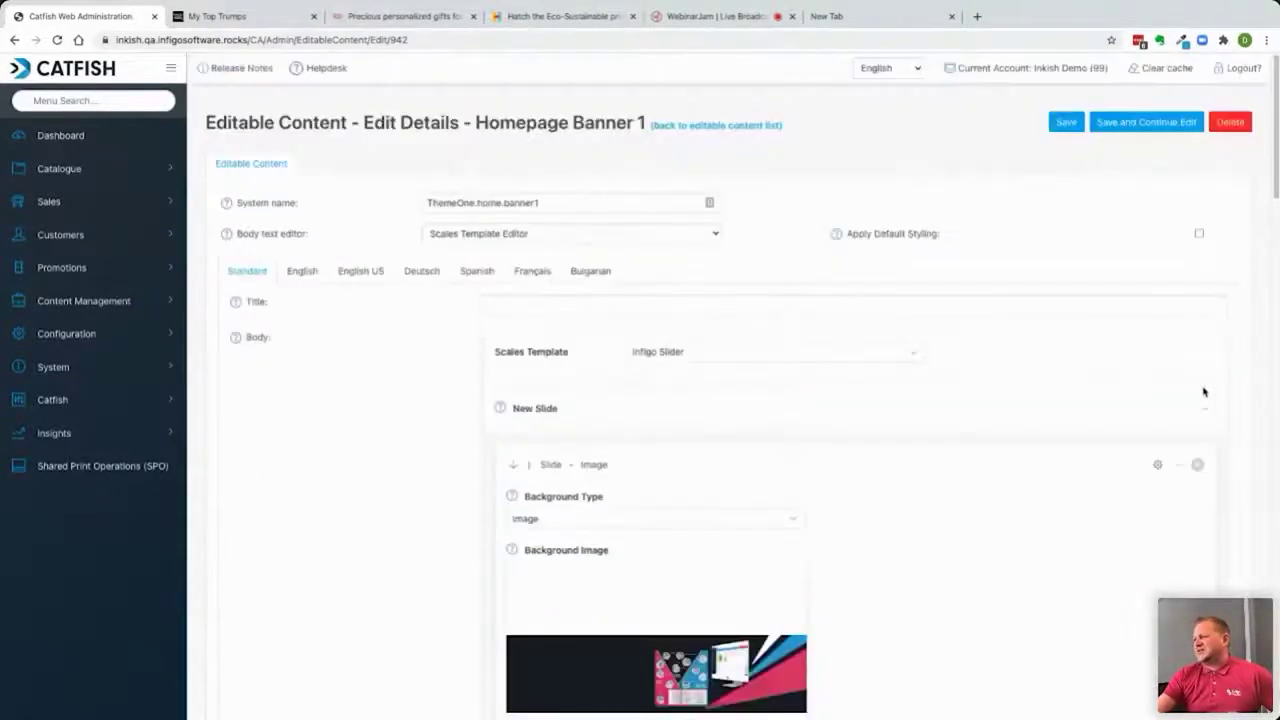
left_click(1164, 132)
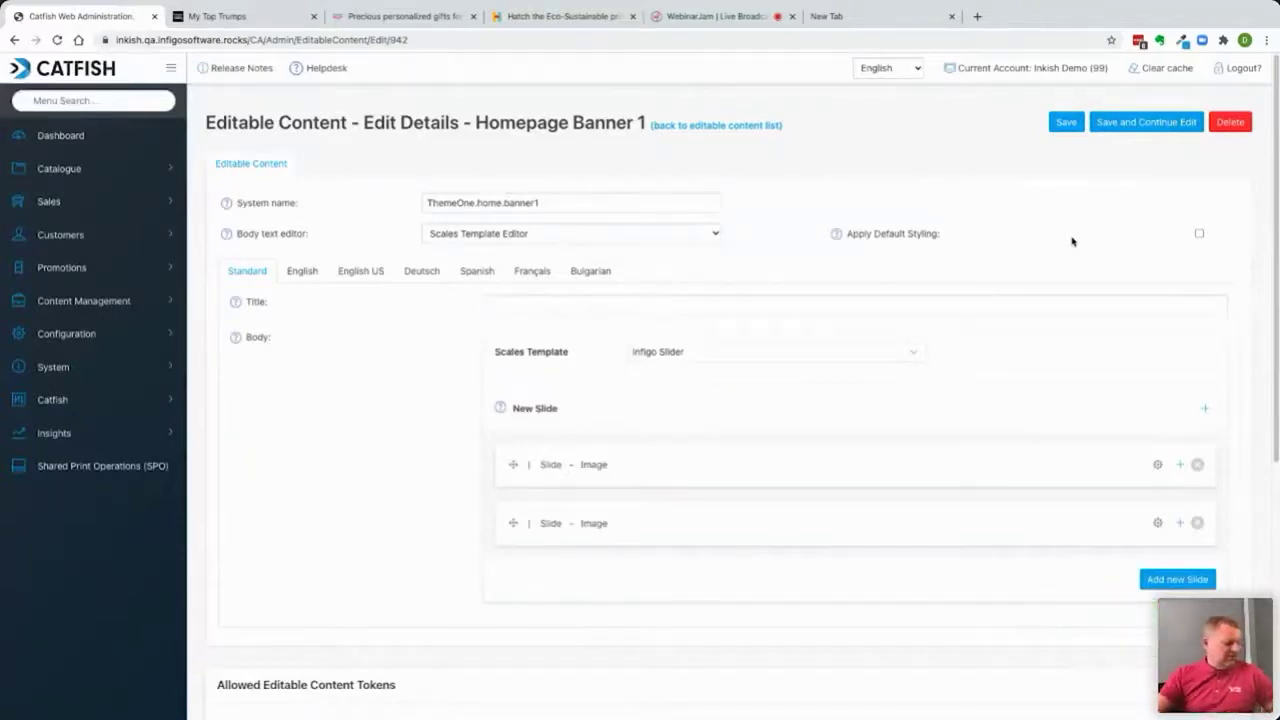
left_click(1067, 123)
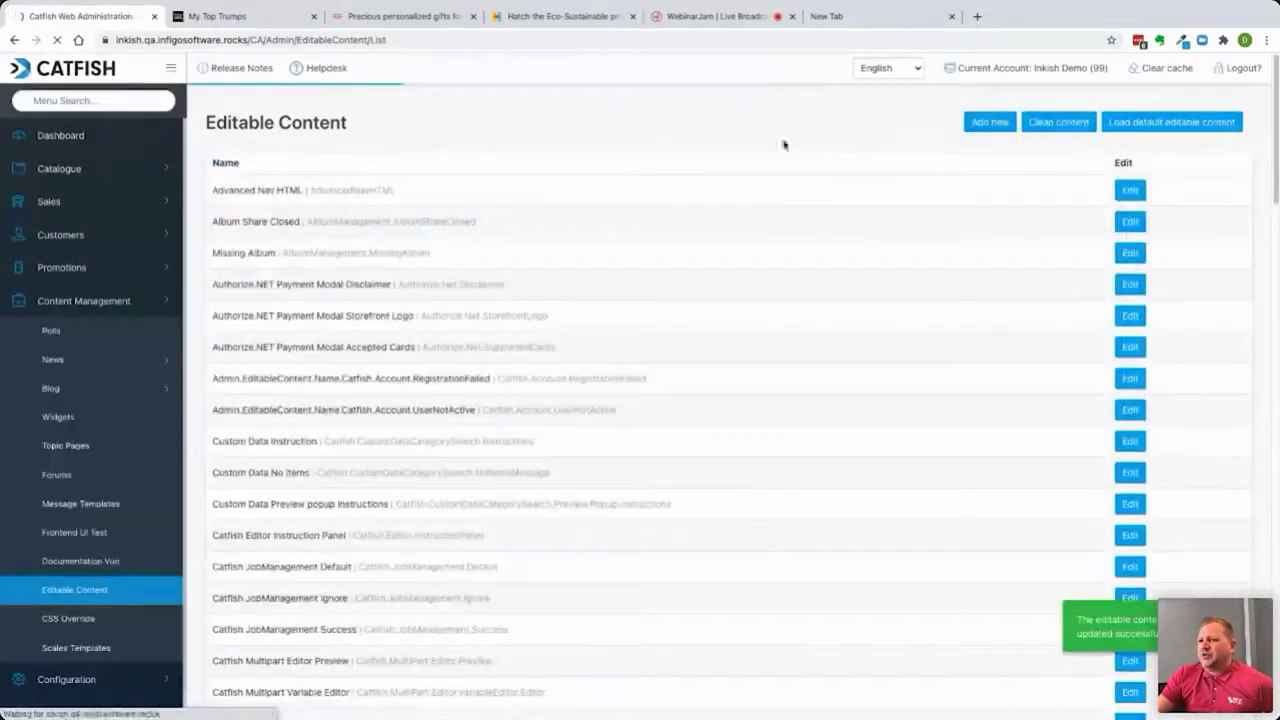
Go to Product Management and import the products from the Excel file inkish-product-list.xlsx.
left_click(101, 99)
type("pol")
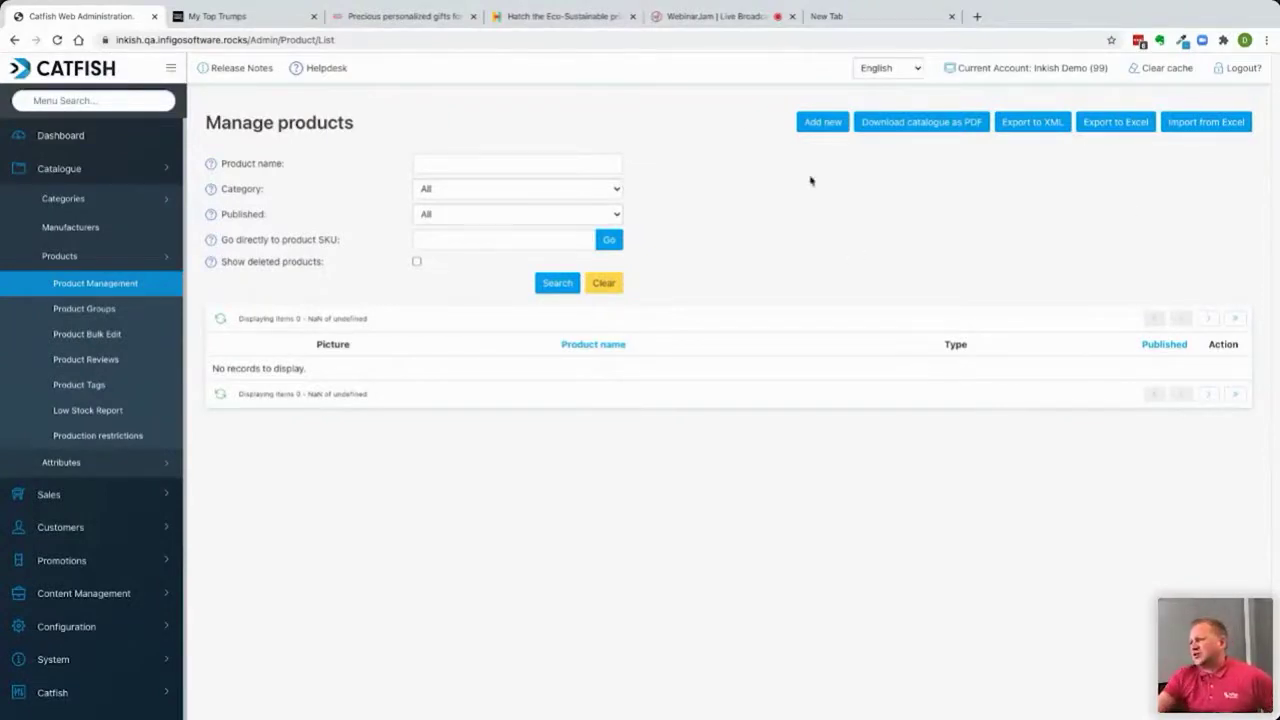
left_click(1205, 125)
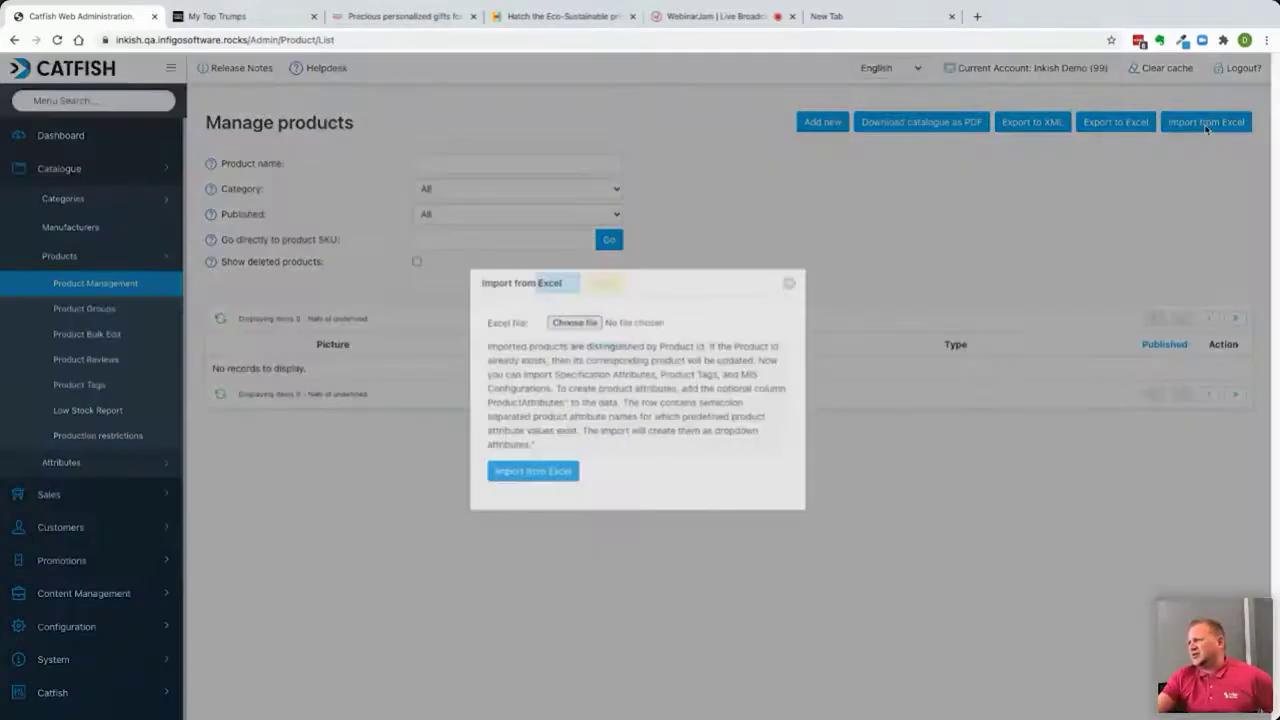
left_click(571, 321)
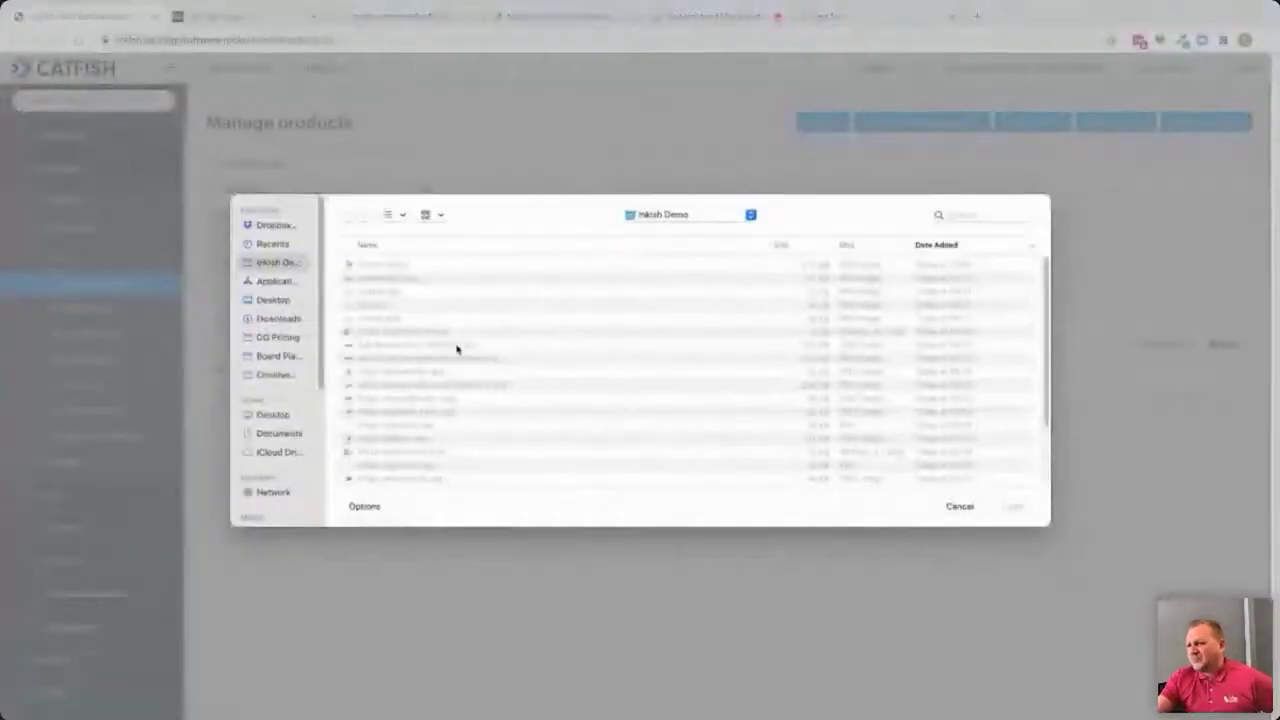
left_click(450, 452)
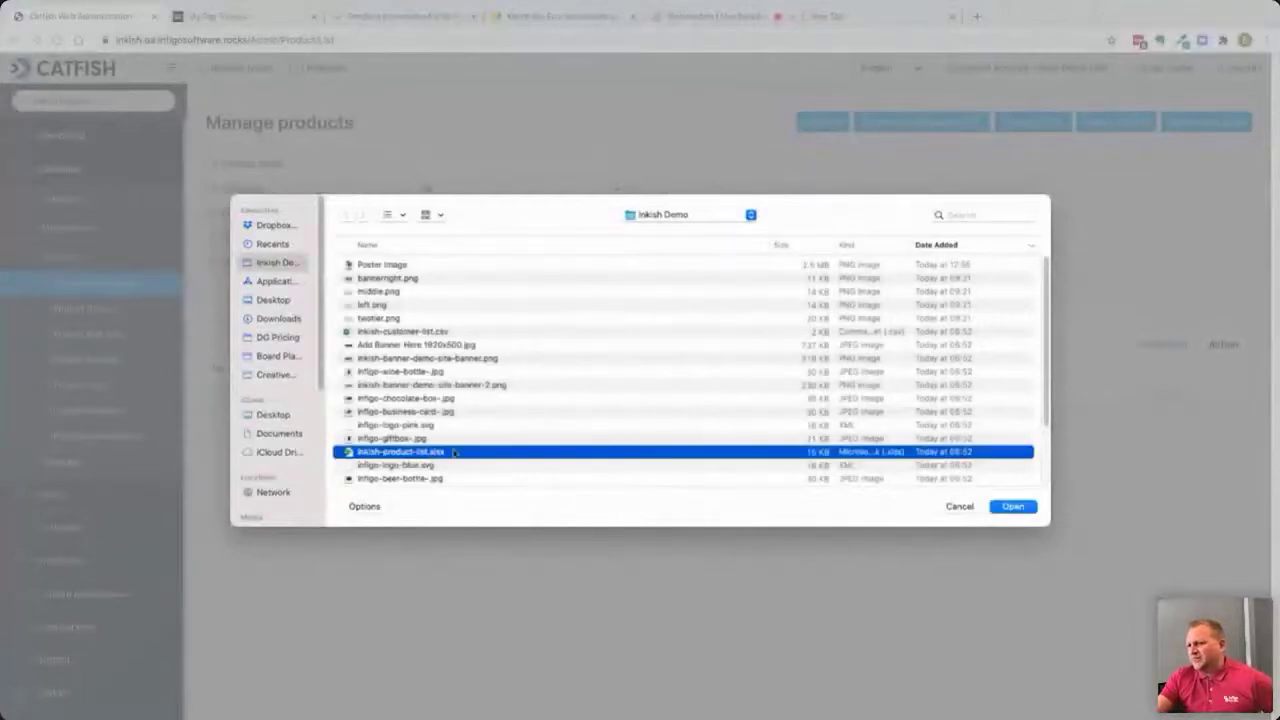
left_click(1014, 506)
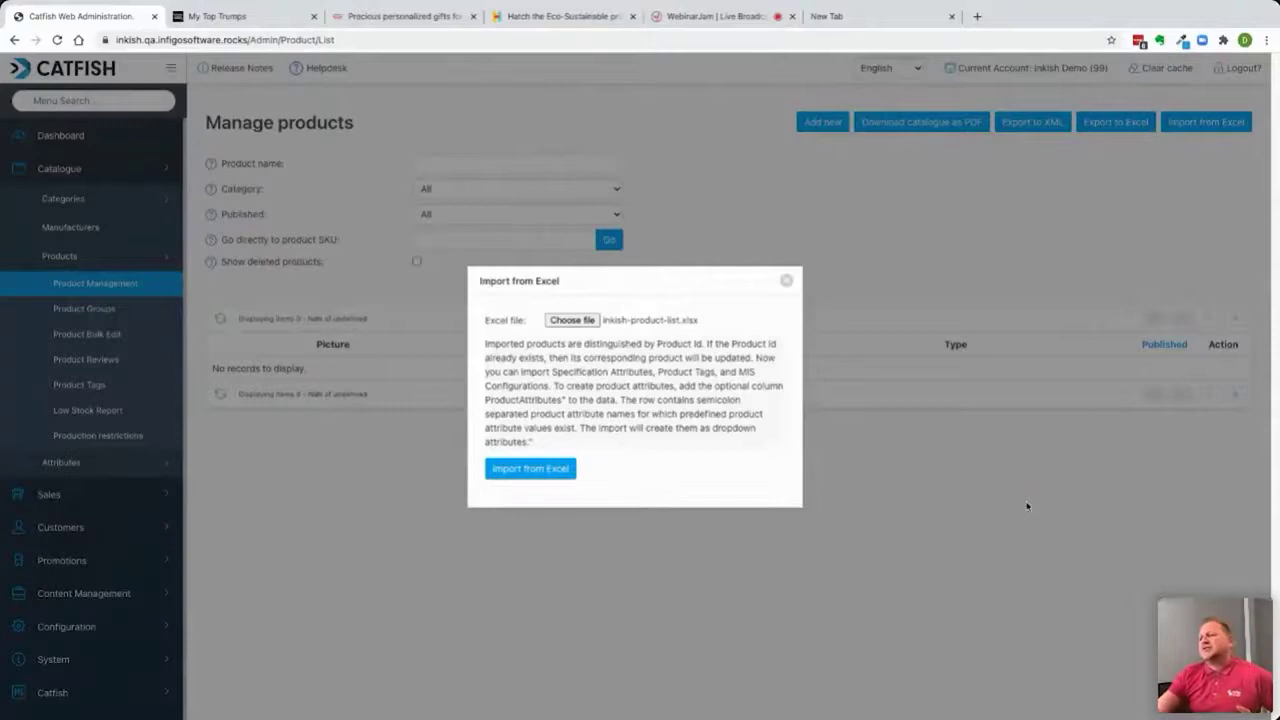
left_click(515, 468)
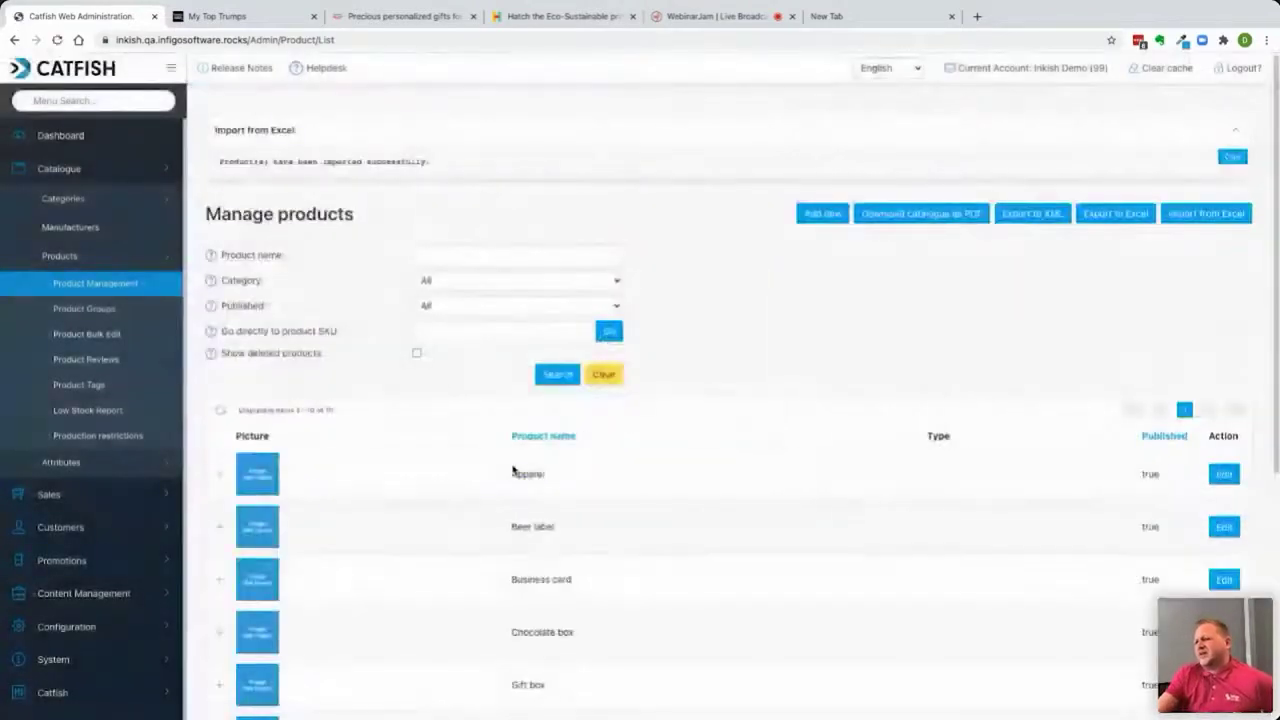
Look through the imported products and open the Posters product for editing.
scroll(858, 597, "down", 1)
scroll(858, 594, "down", 1)
scroll(560, 523, "up", 2)
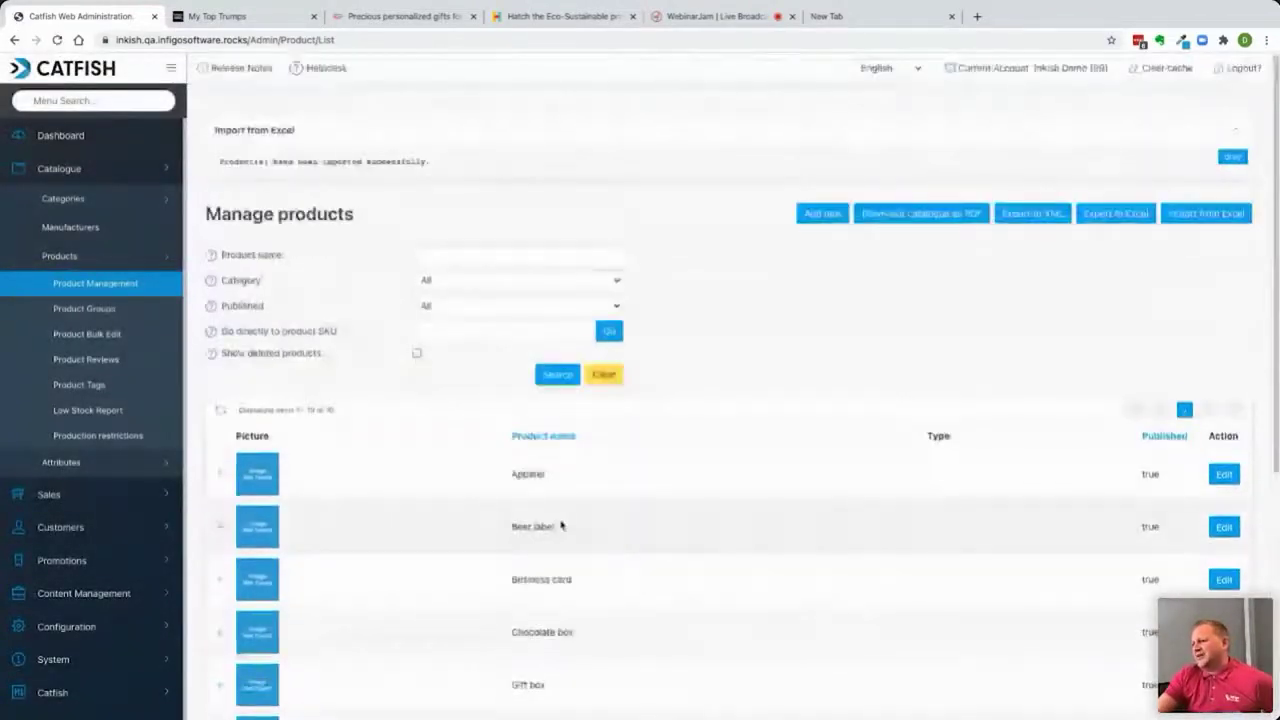
scroll(684, 588, "down", 1)
scroll(684, 588, "down", 3)
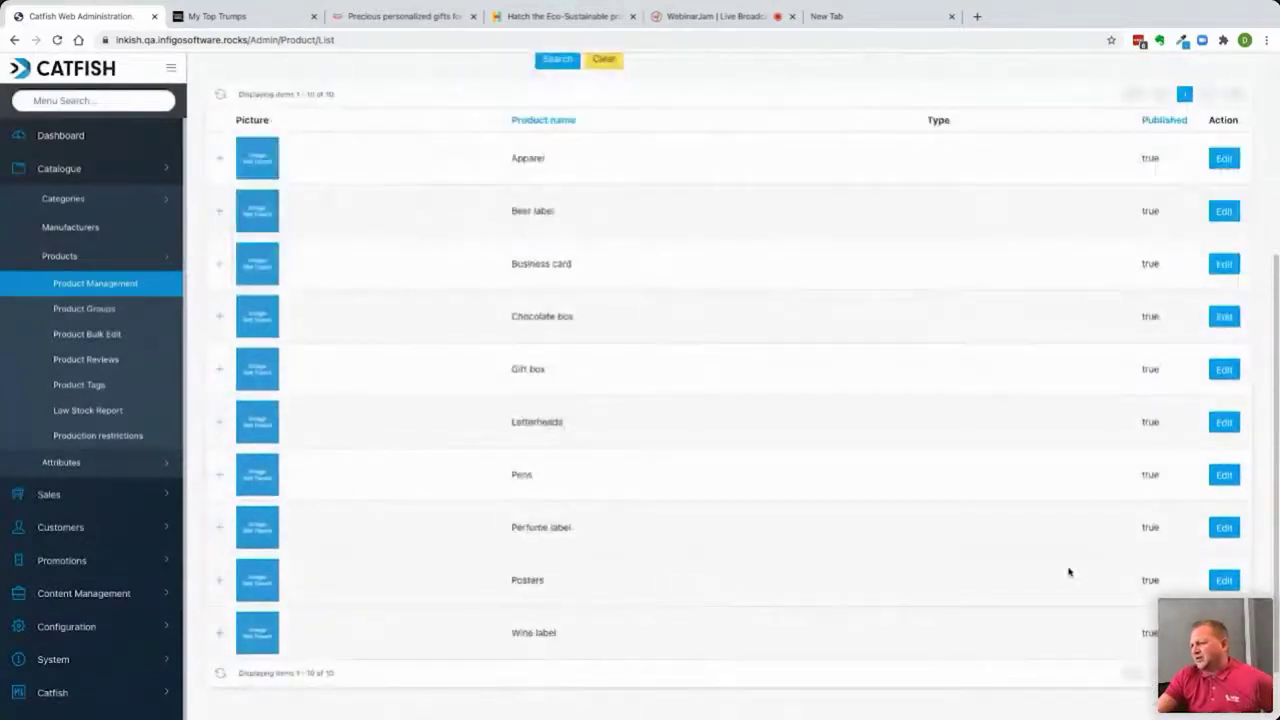
left_click(1226, 583)
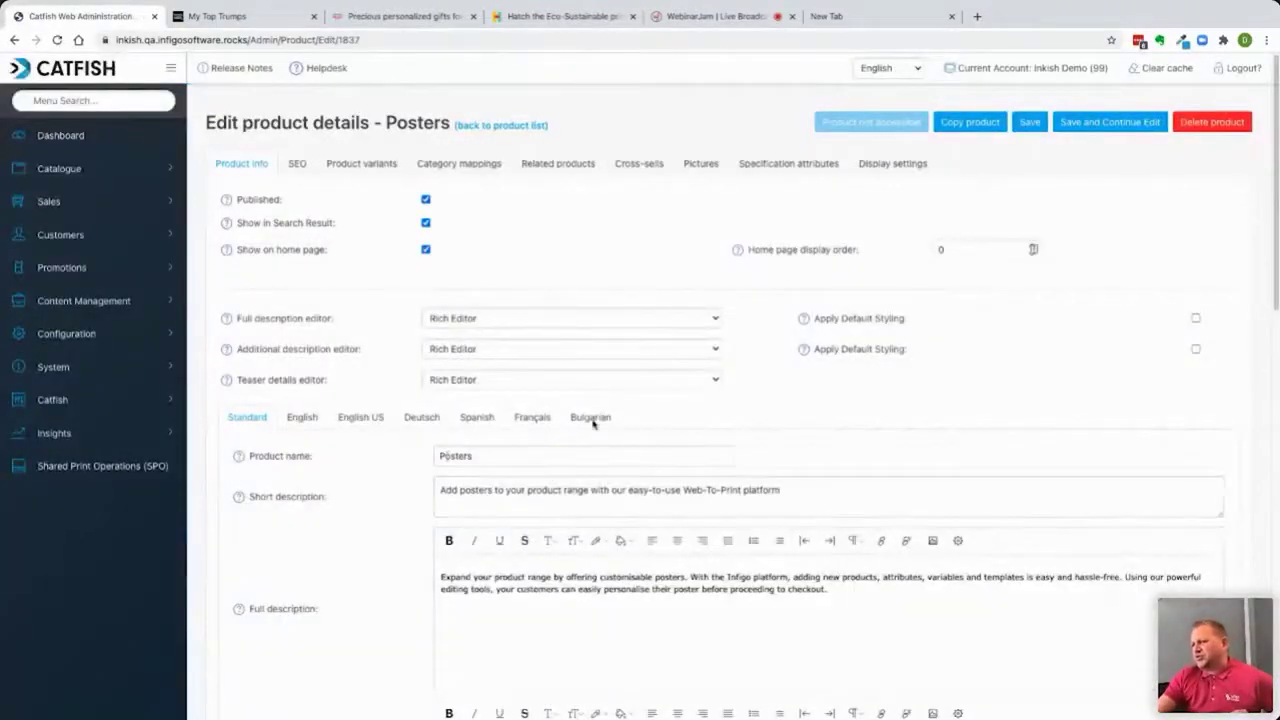
Upload Poster Image.png as the Posters product's picture, save the product and check it in the product list.
left_click(449, 166)
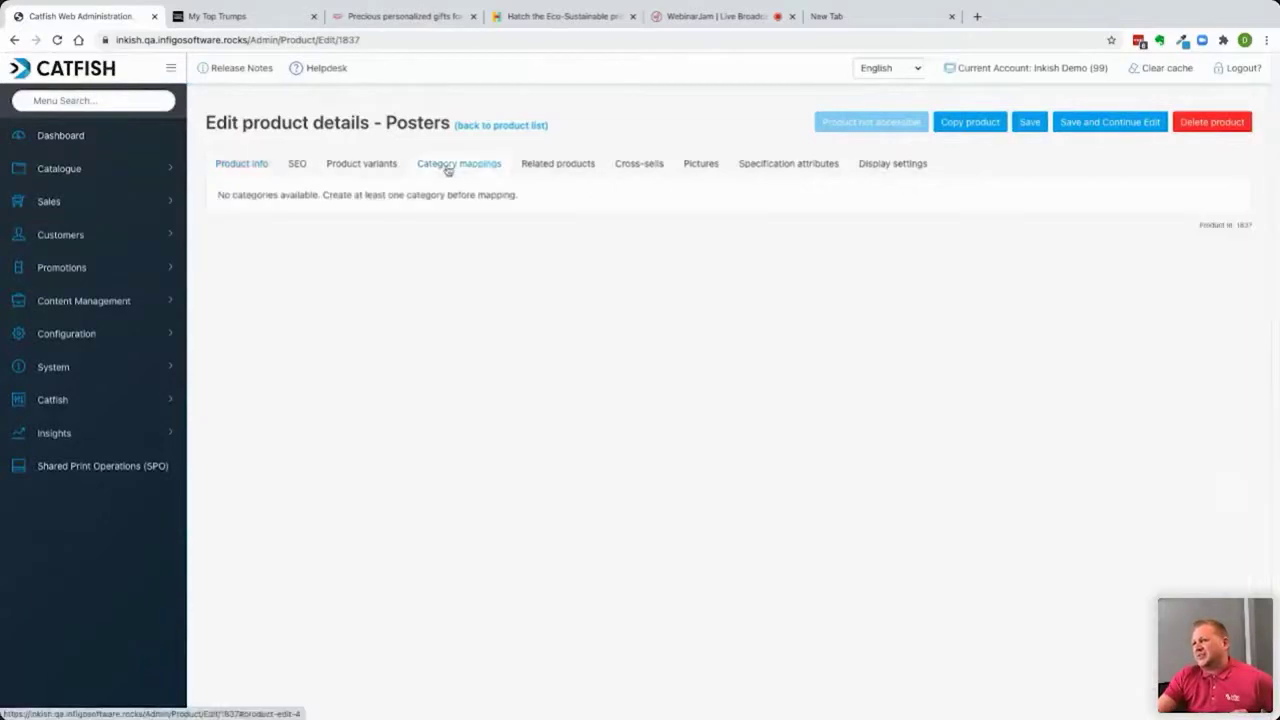
left_click(688, 166)
left_click(467, 393)
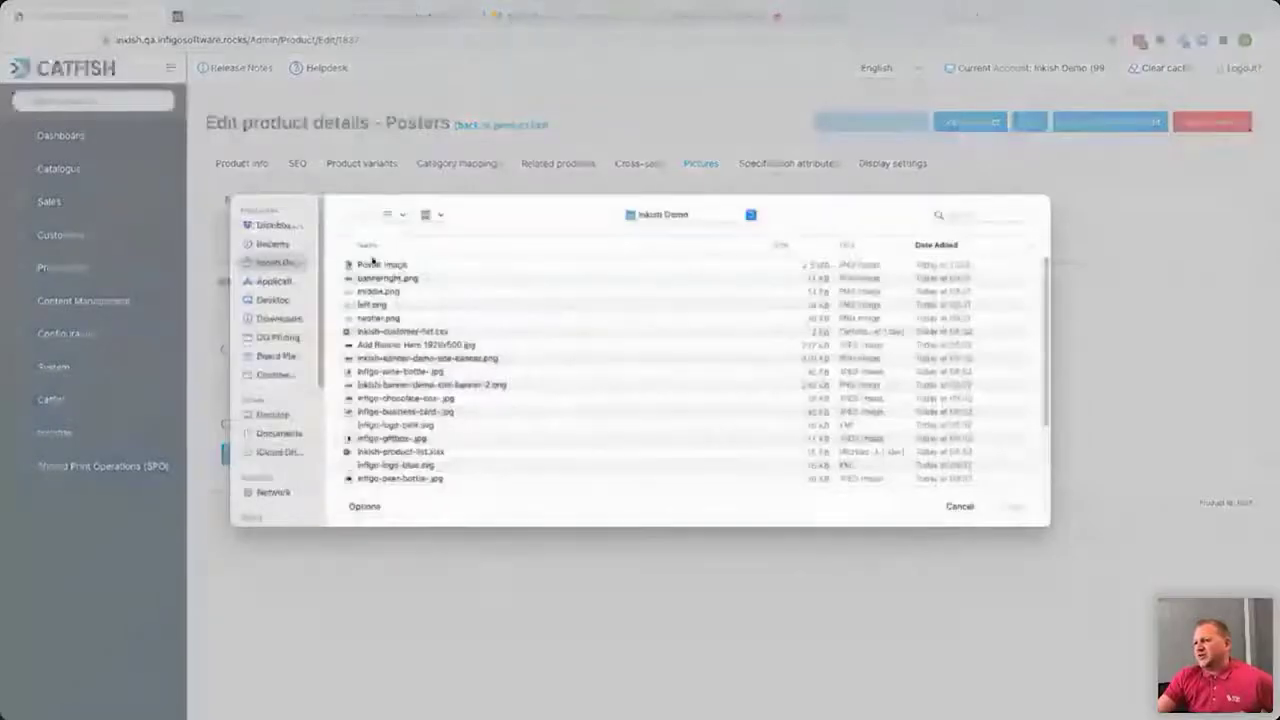
double_click(378, 264)
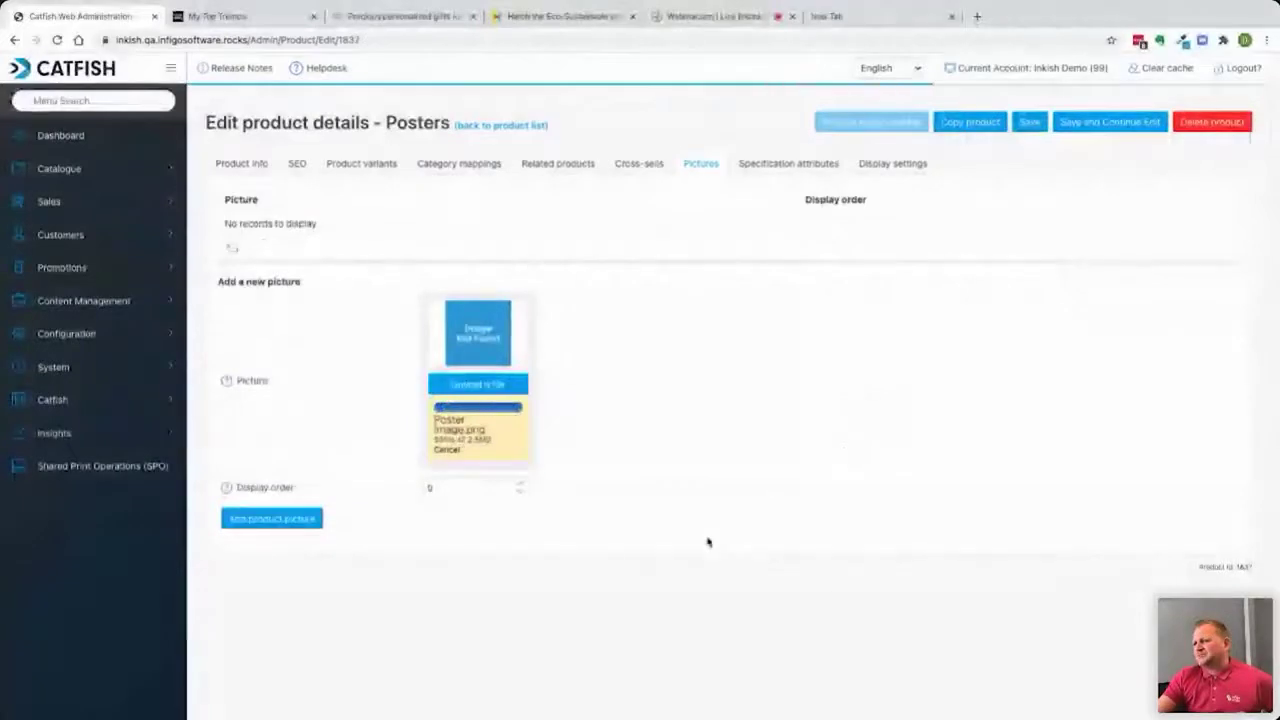
left_click(296, 518)
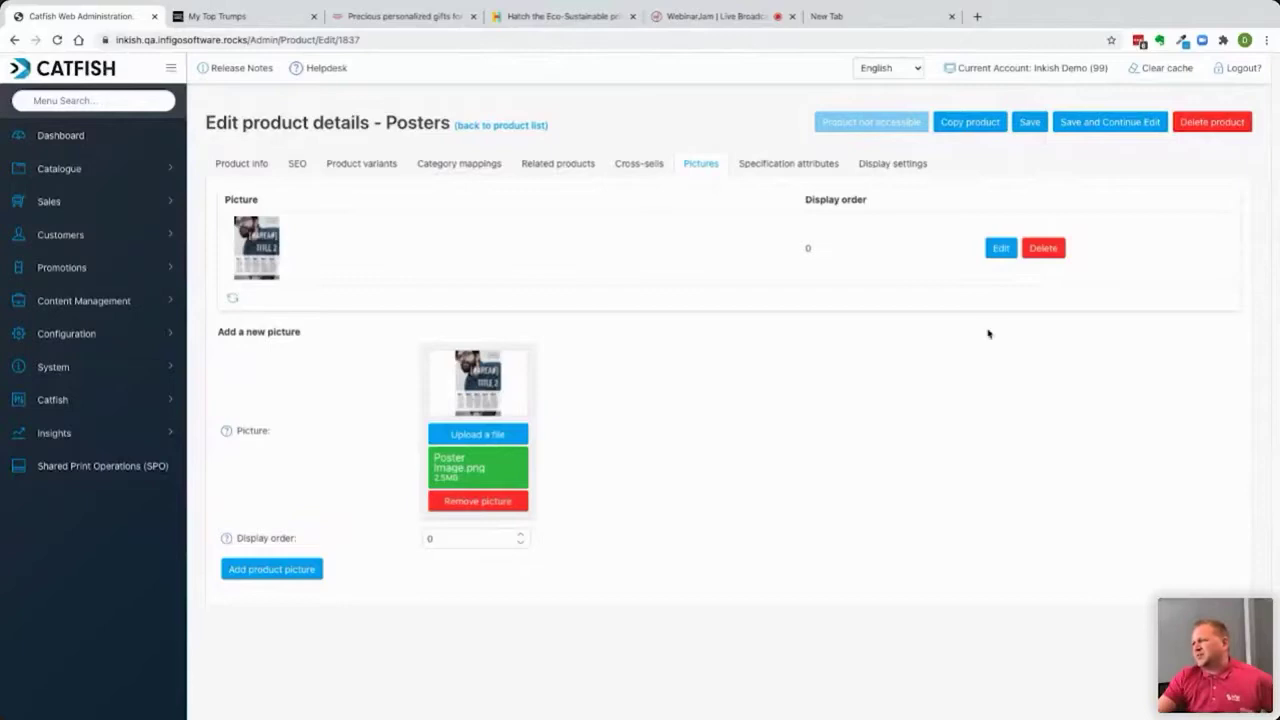
left_click(1030, 124)
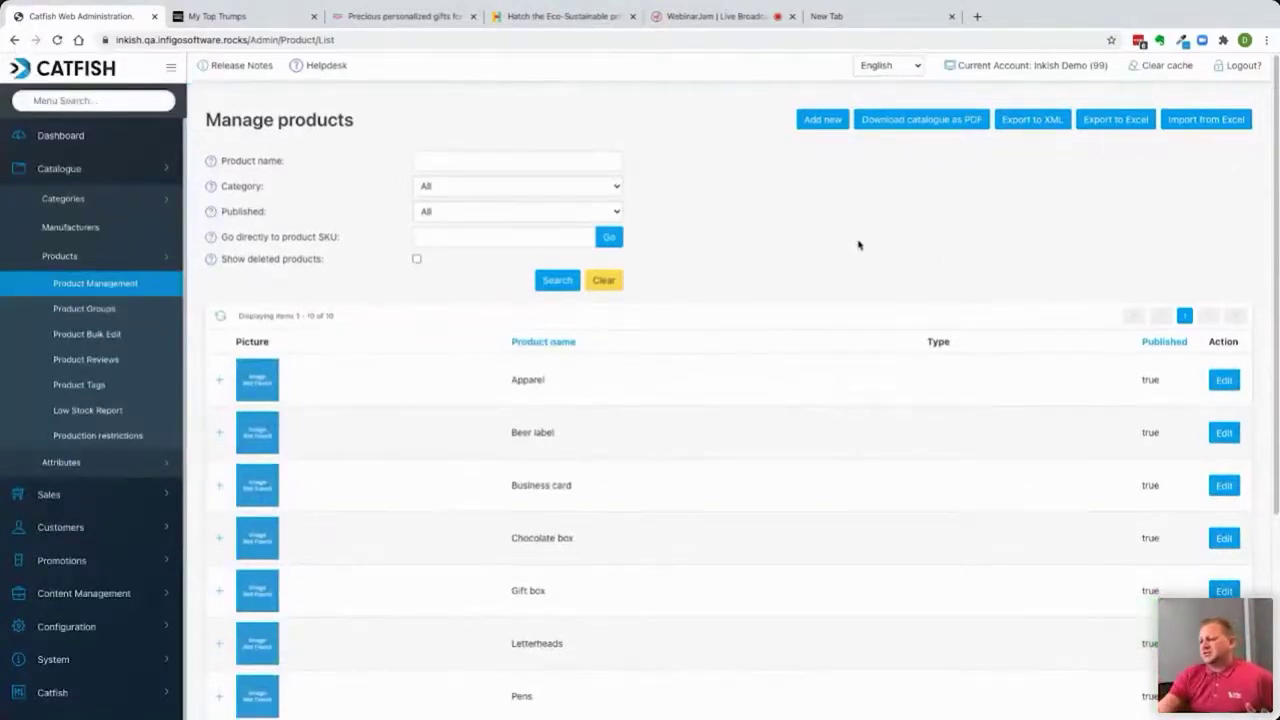
scroll(858, 245, "down", 5)
scroll(858, 244, "up", 5)
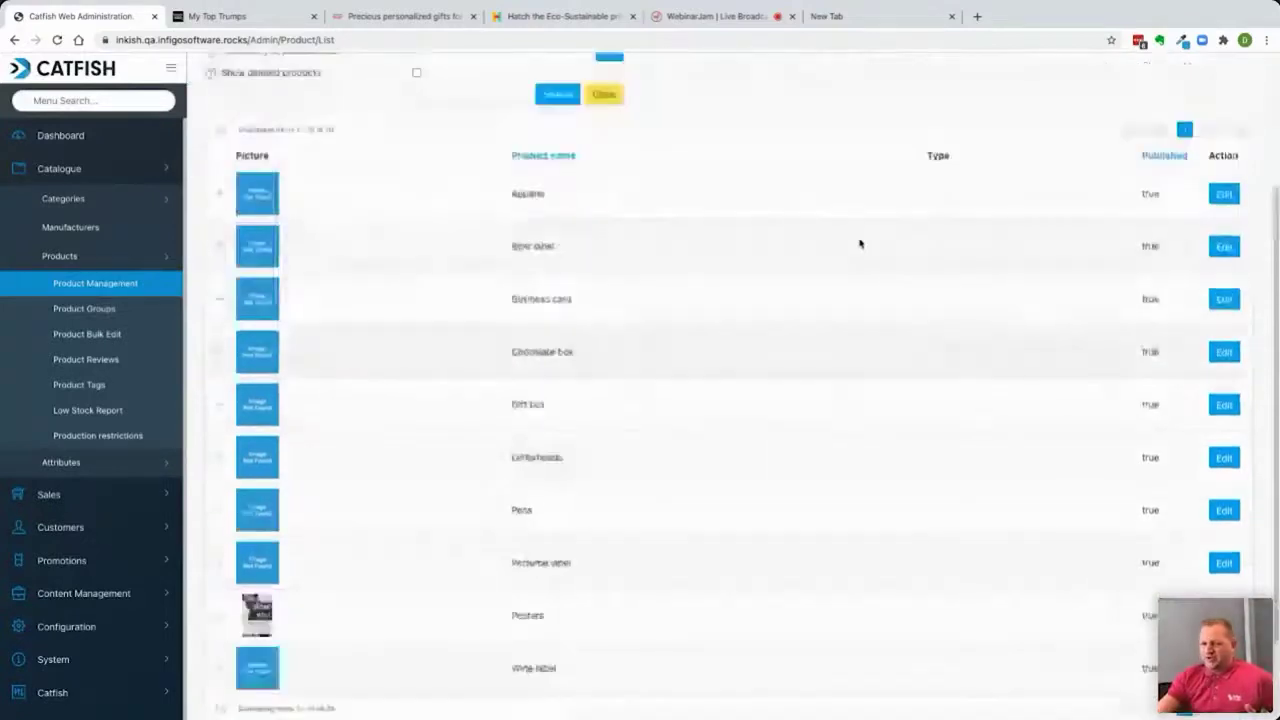
Find Customer Management and impersonate the imported Infigo Software customer with the Approver role in the Marketing department.
left_click(123, 100)
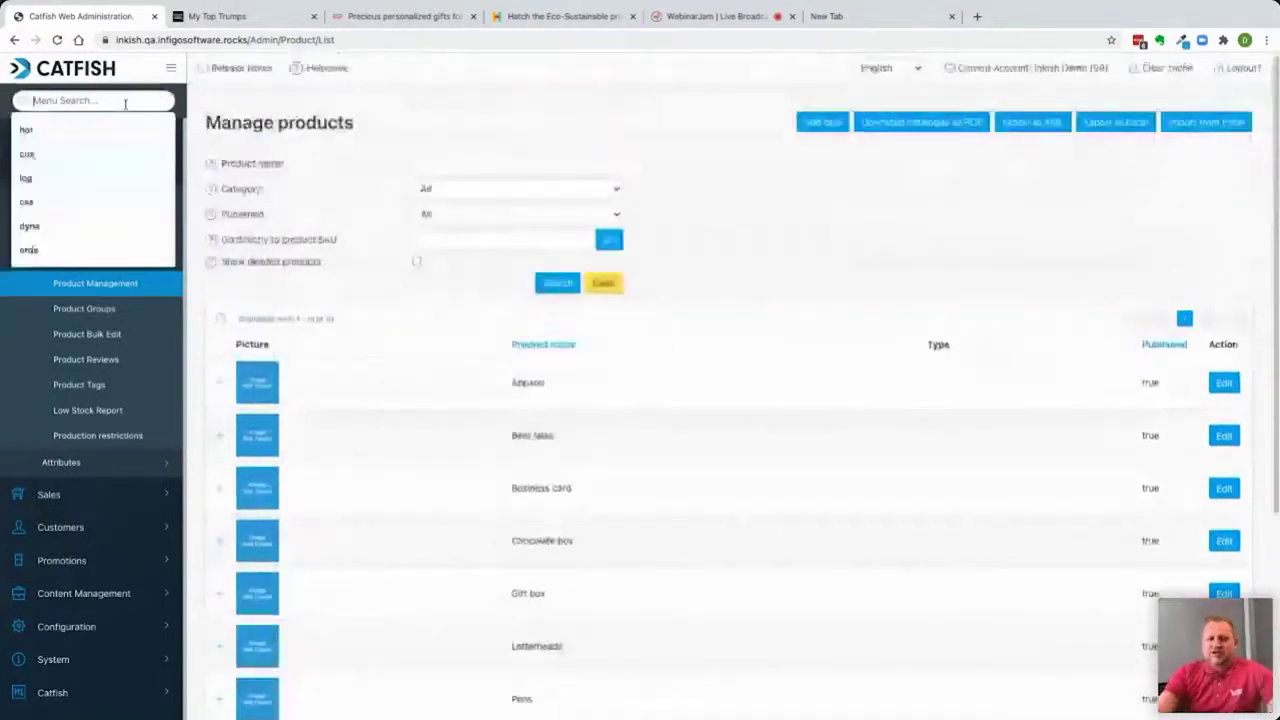
type("cus")
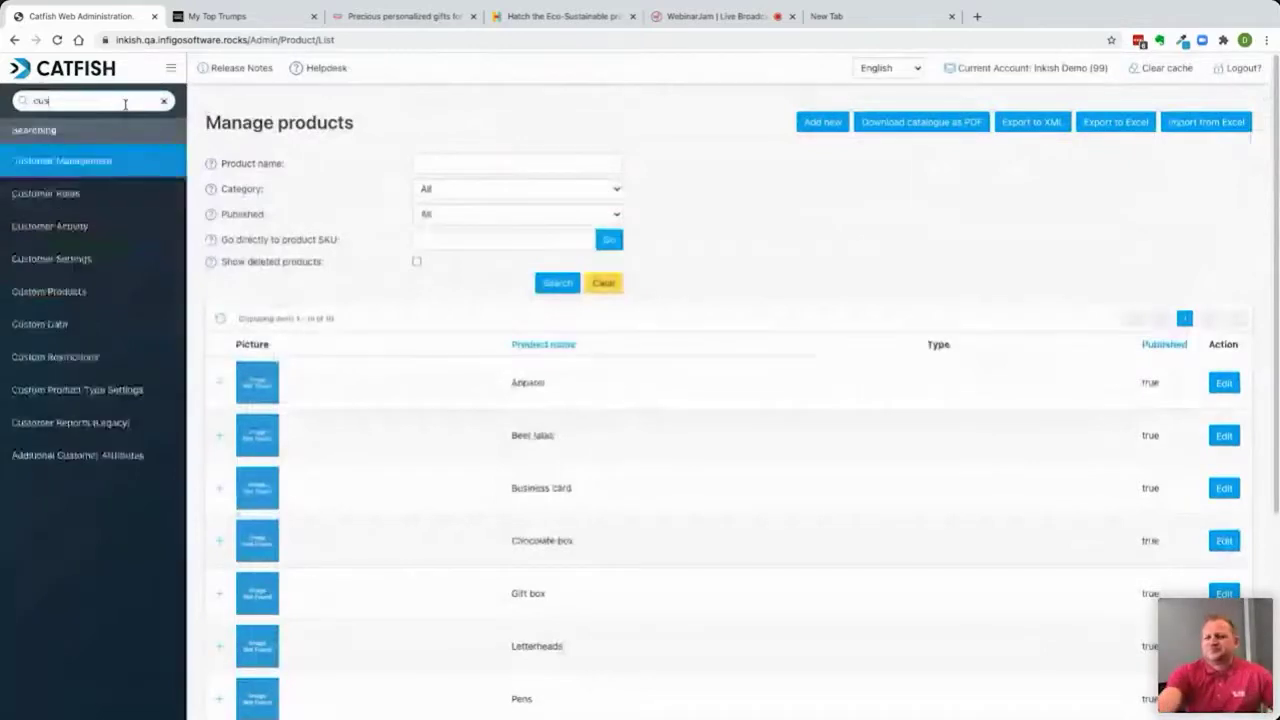
left_click(60, 160)
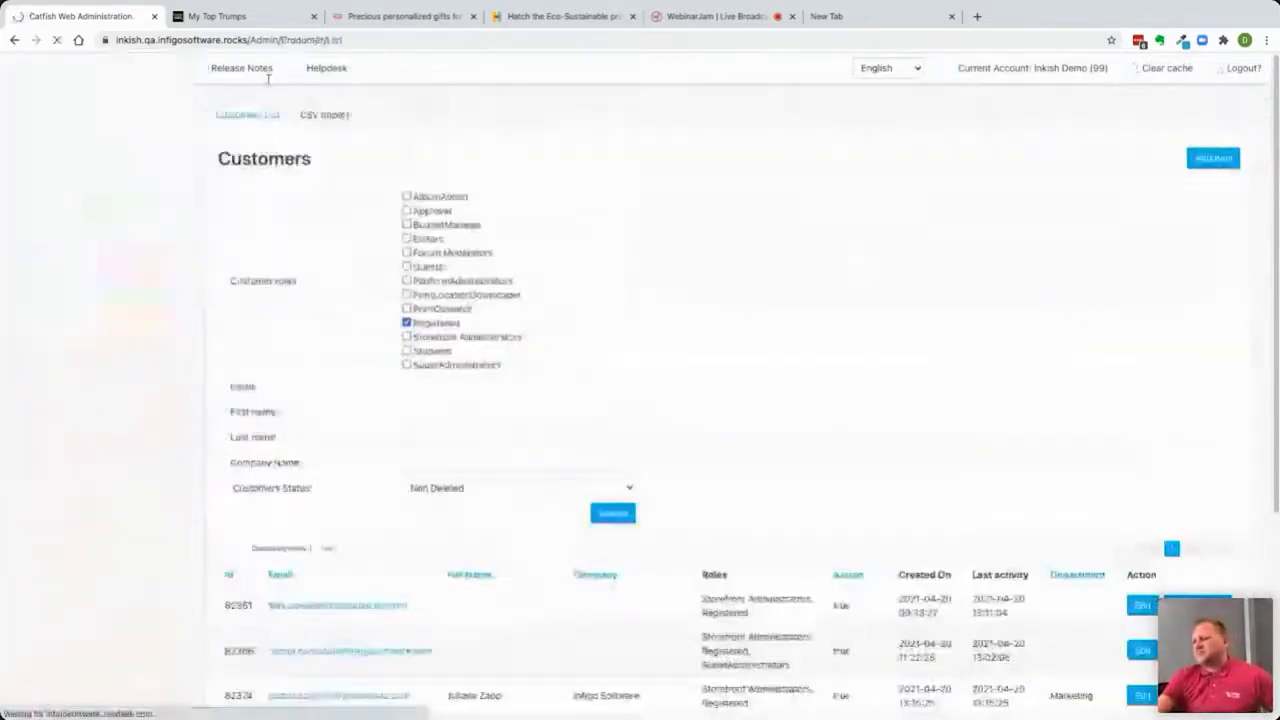
scroll(498, 477, "down", 3)
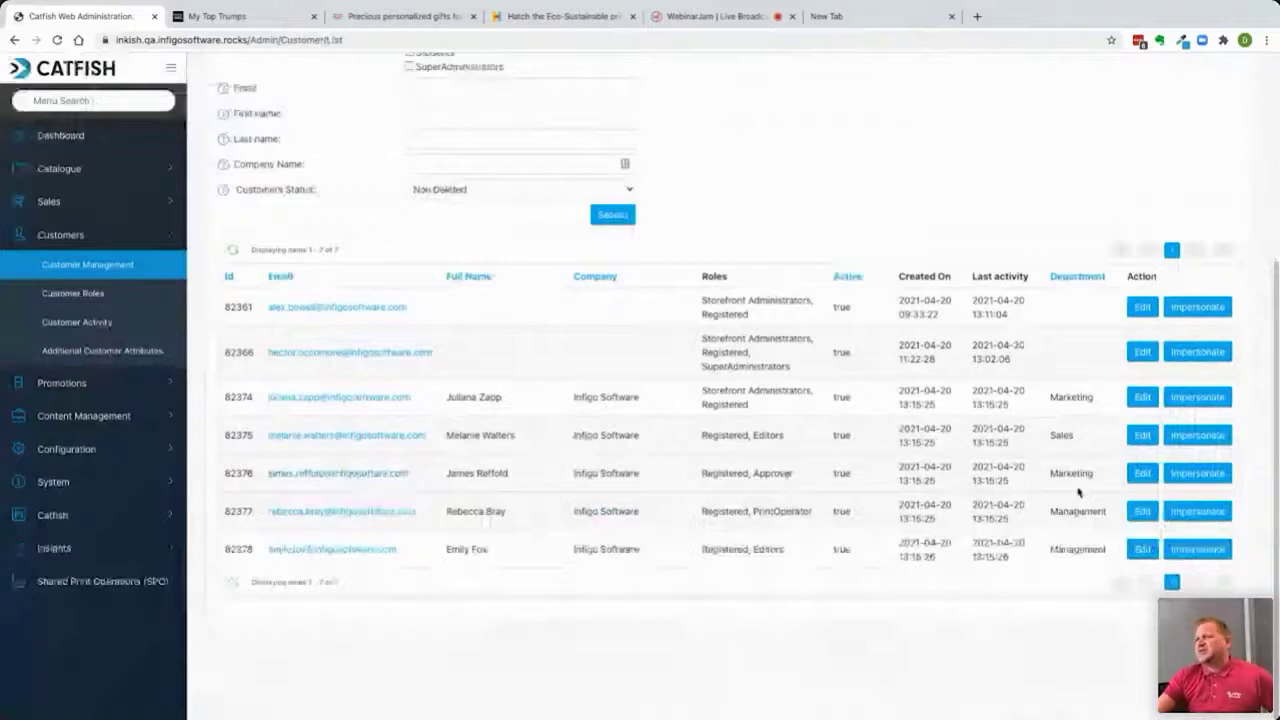
left_click(1072, 276)
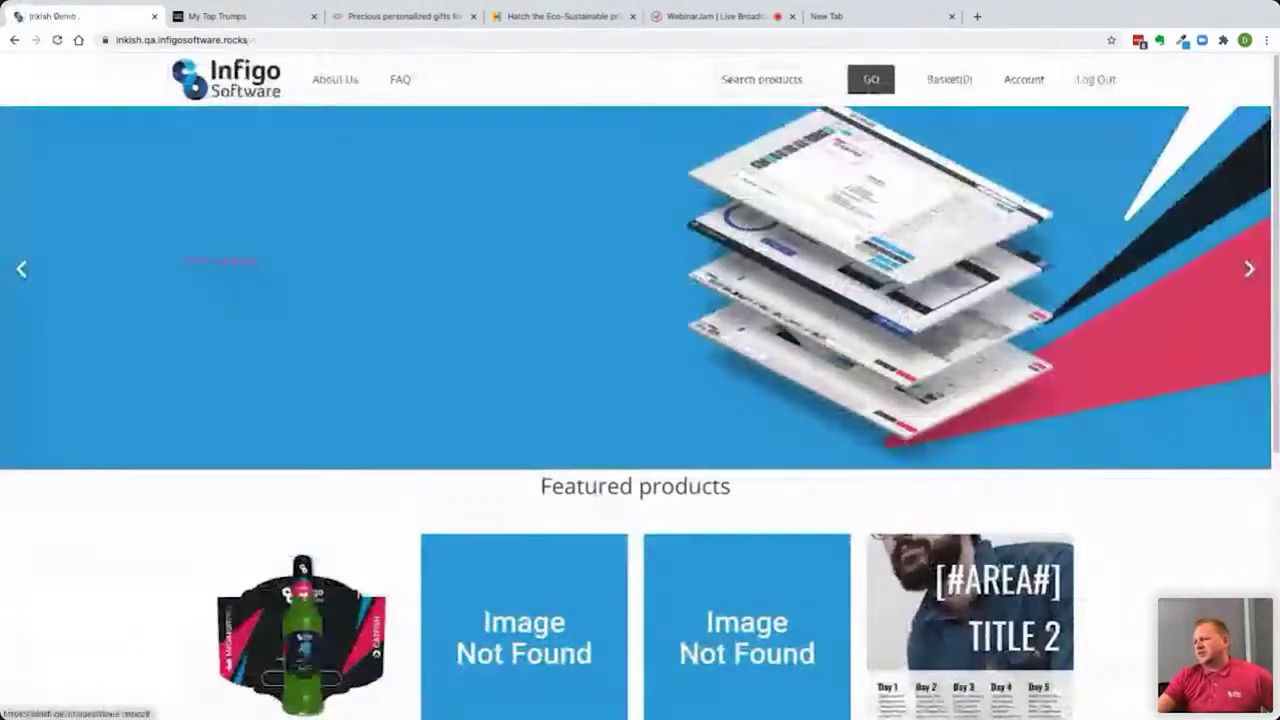
Look through the storefront's banner, featured products and footer as the impersonated customer, and end the impersonation.
scroll(308, 600, "down", 2)
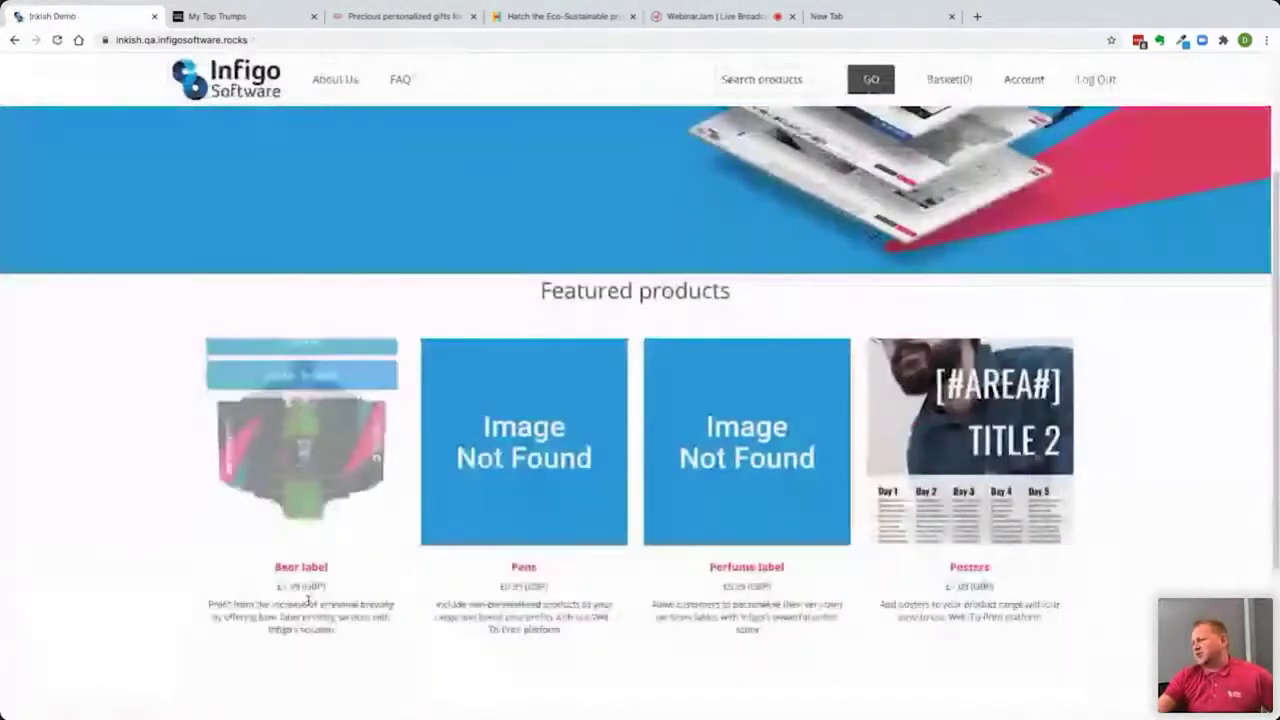
mouse_move(1040, 432)
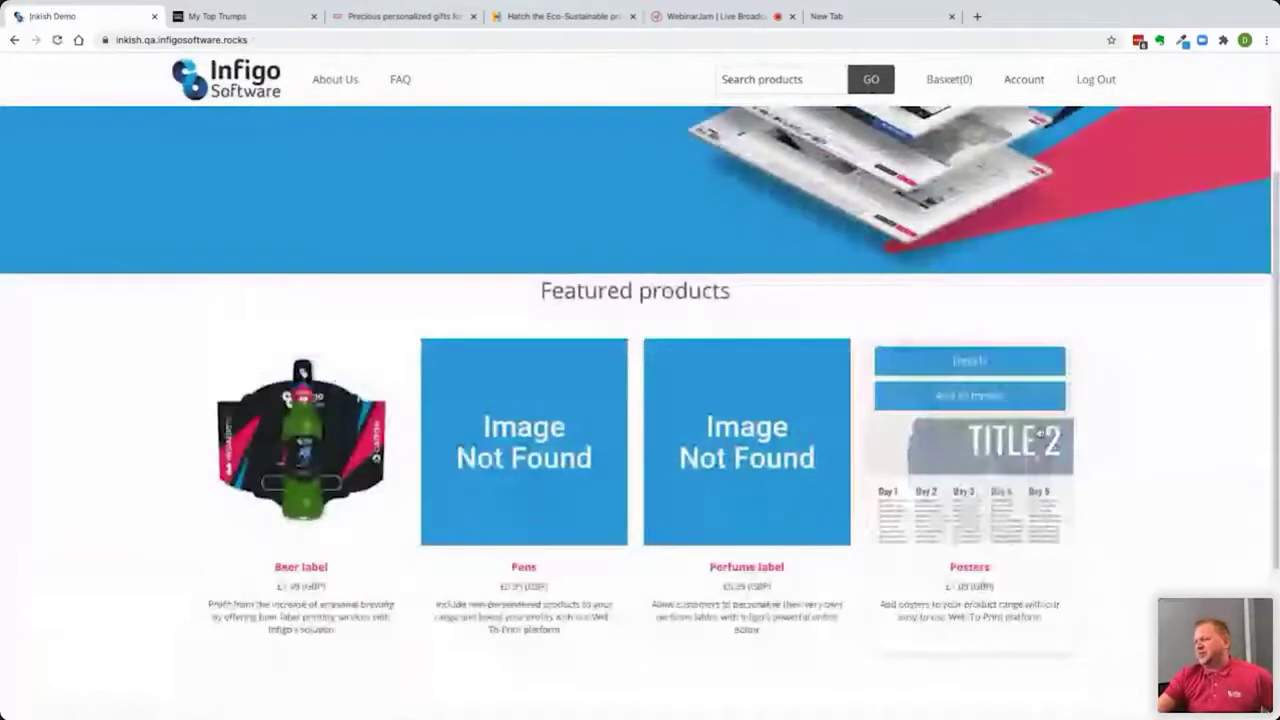
mouse_move(294, 531)
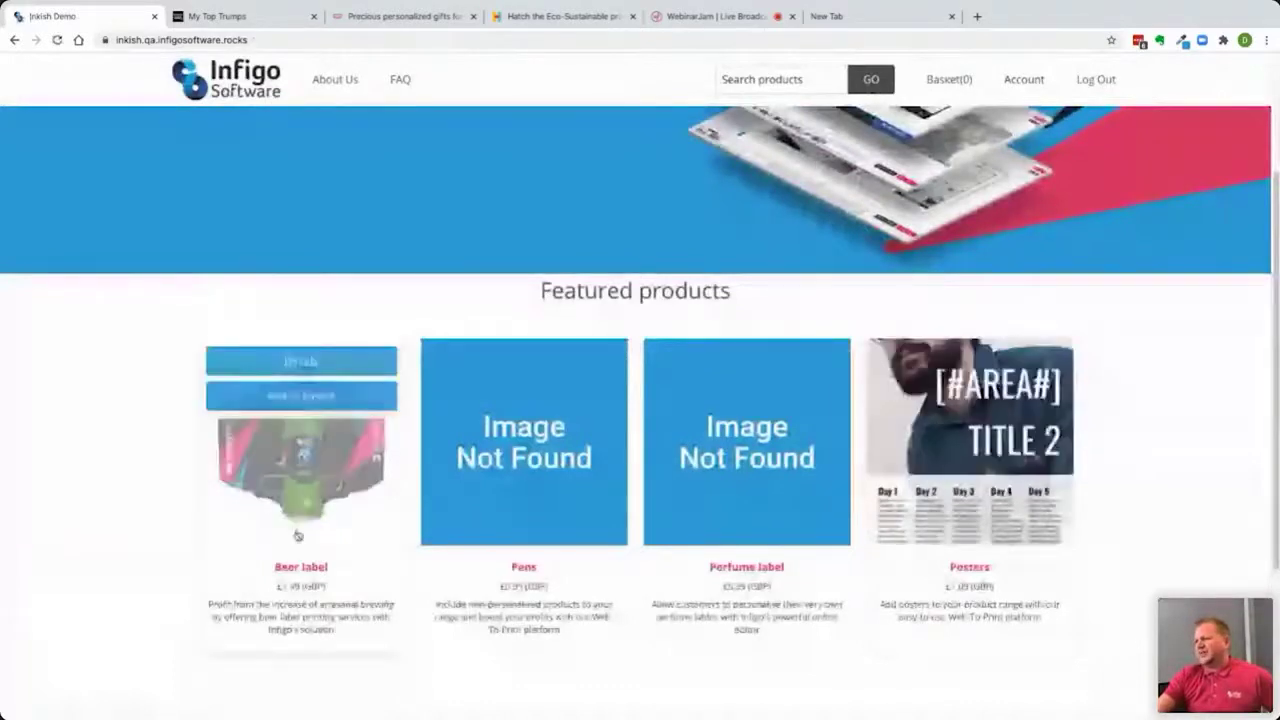
scroll(1192, 481, "down", 3)
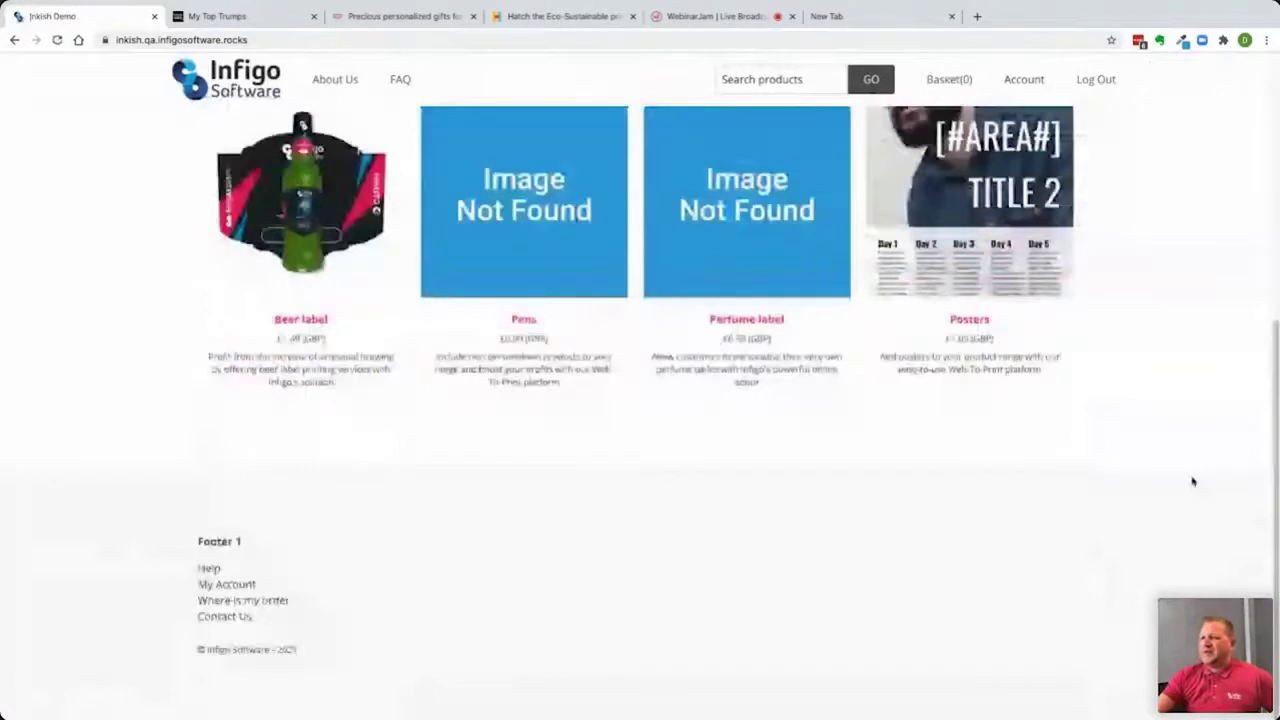
scroll(1192, 481, "up", 5)
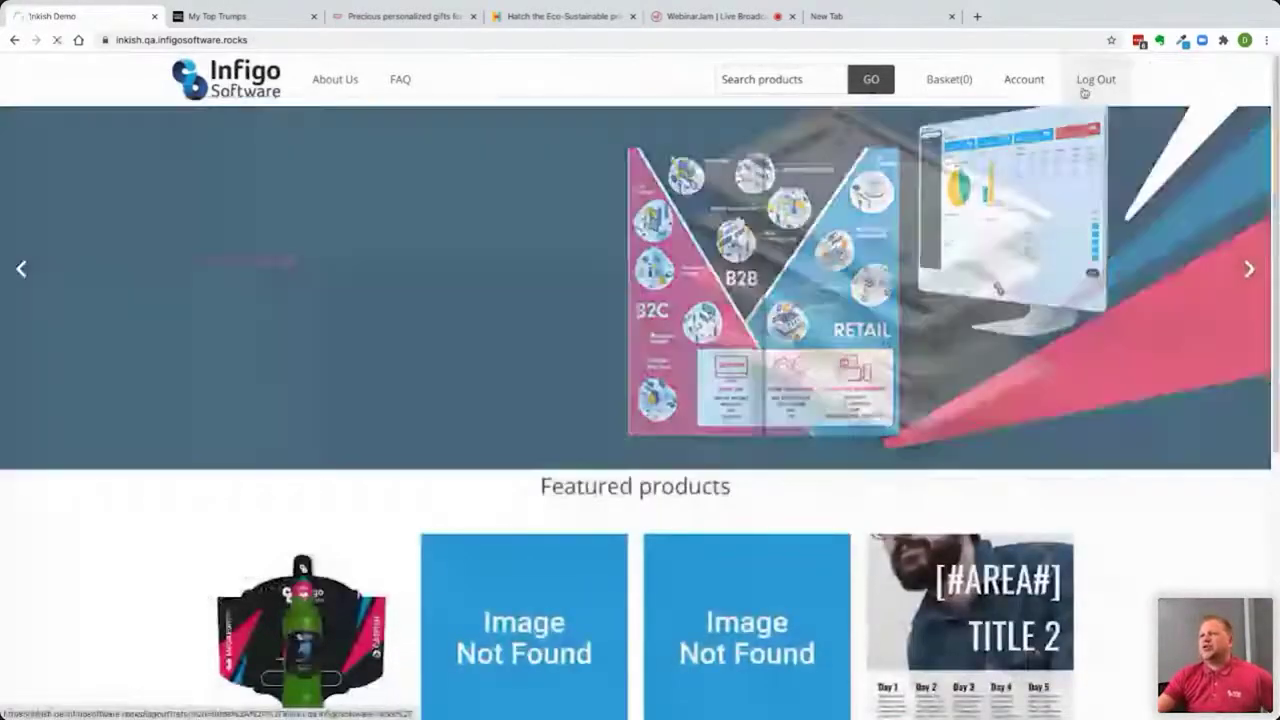
left_click(1083, 90)
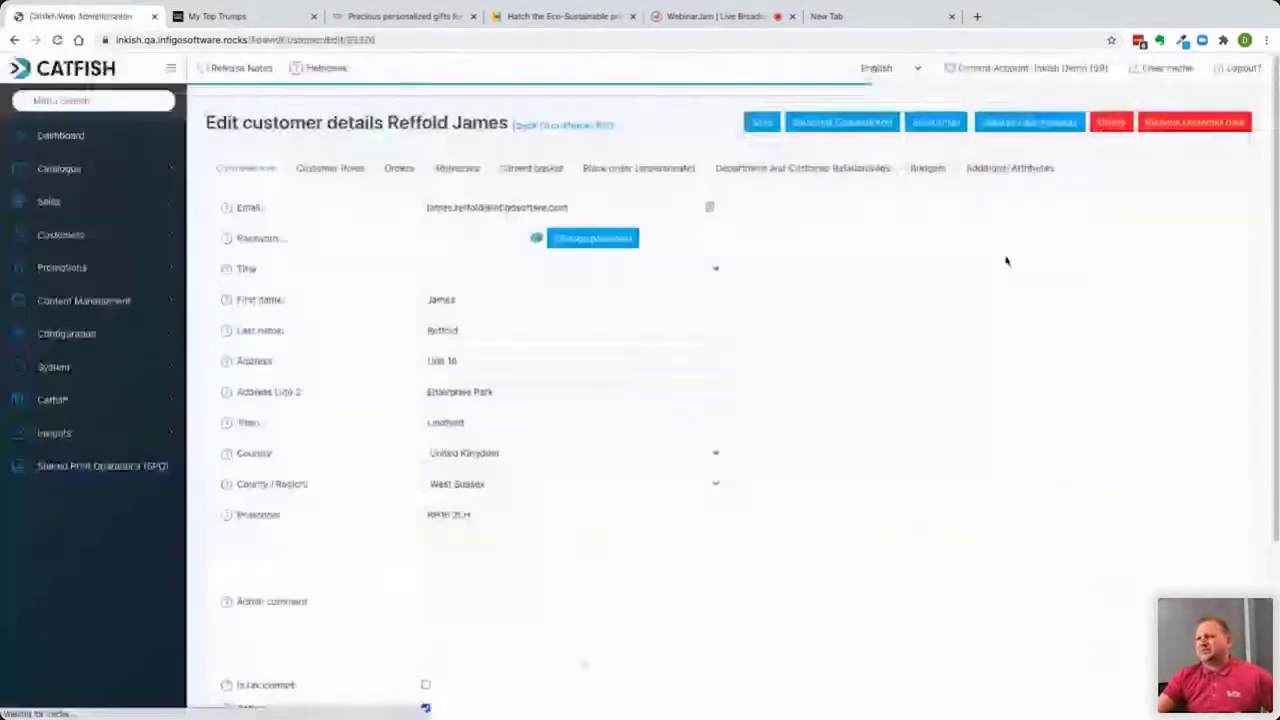
Go to Dynamic Products and start a new dynamic product with Posters as the product variant.
left_click(77, 101)
type("dy")
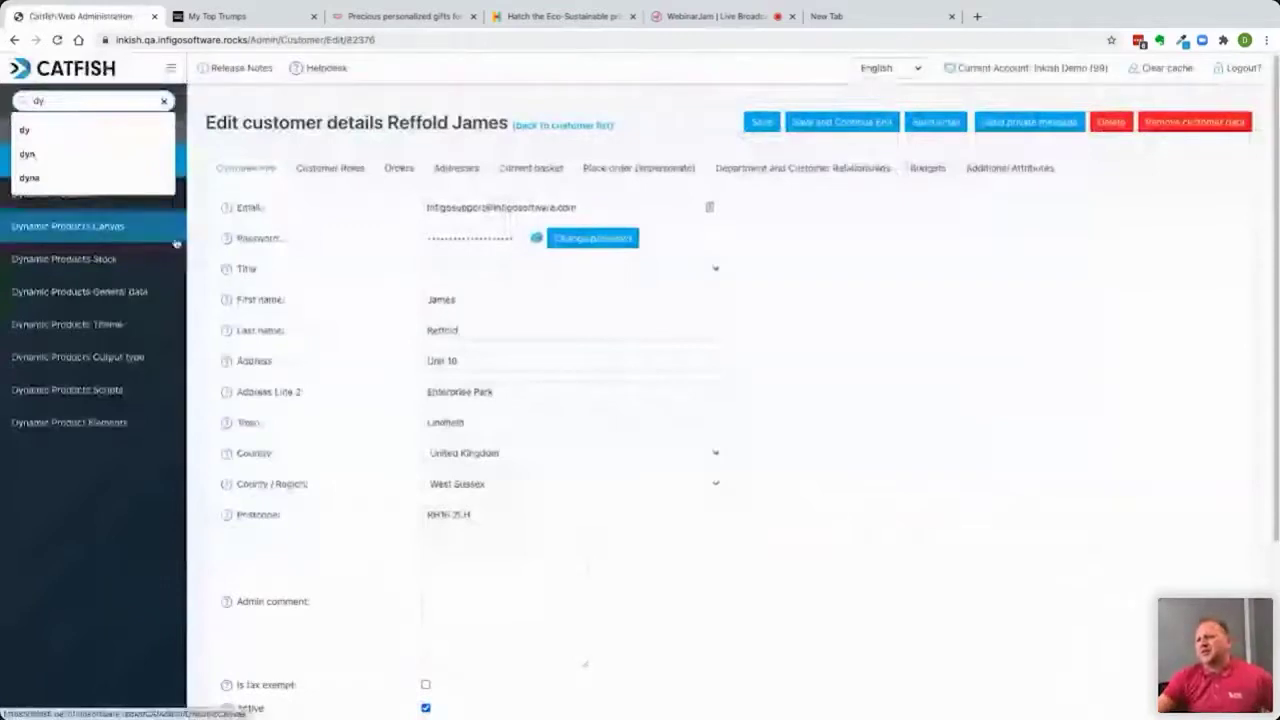
left_click(55, 196)
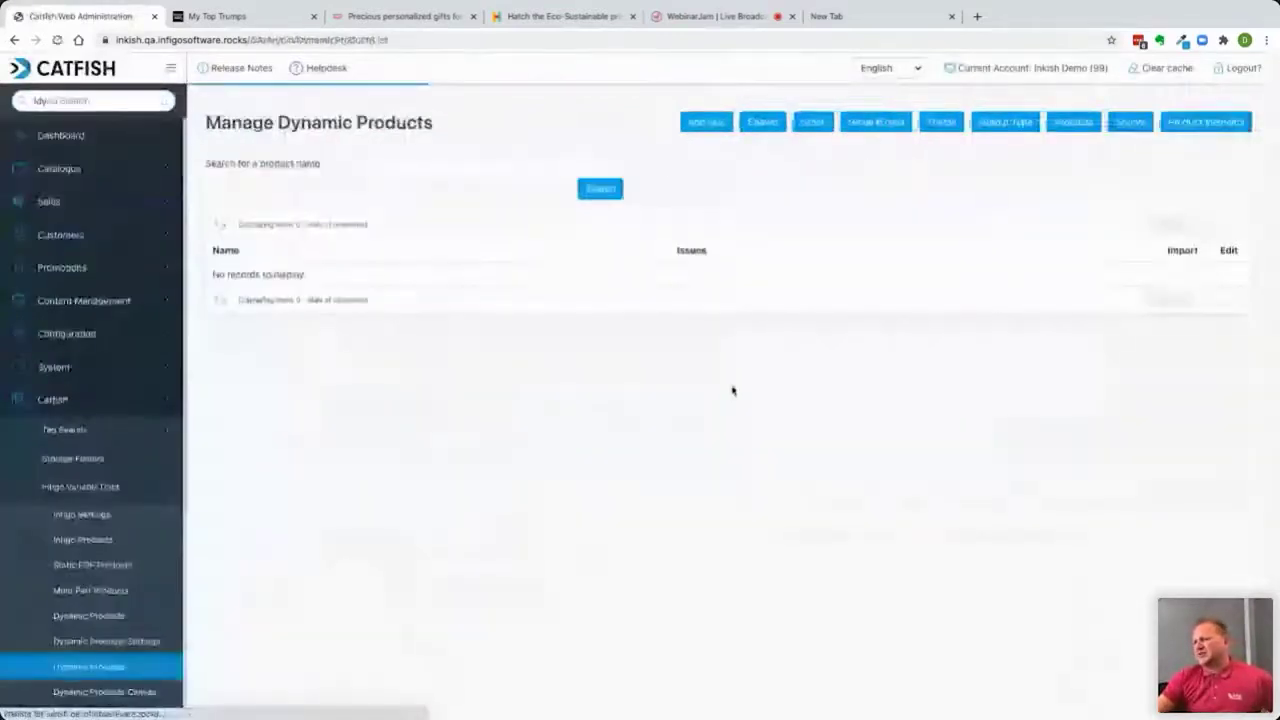
left_click(706, 122)
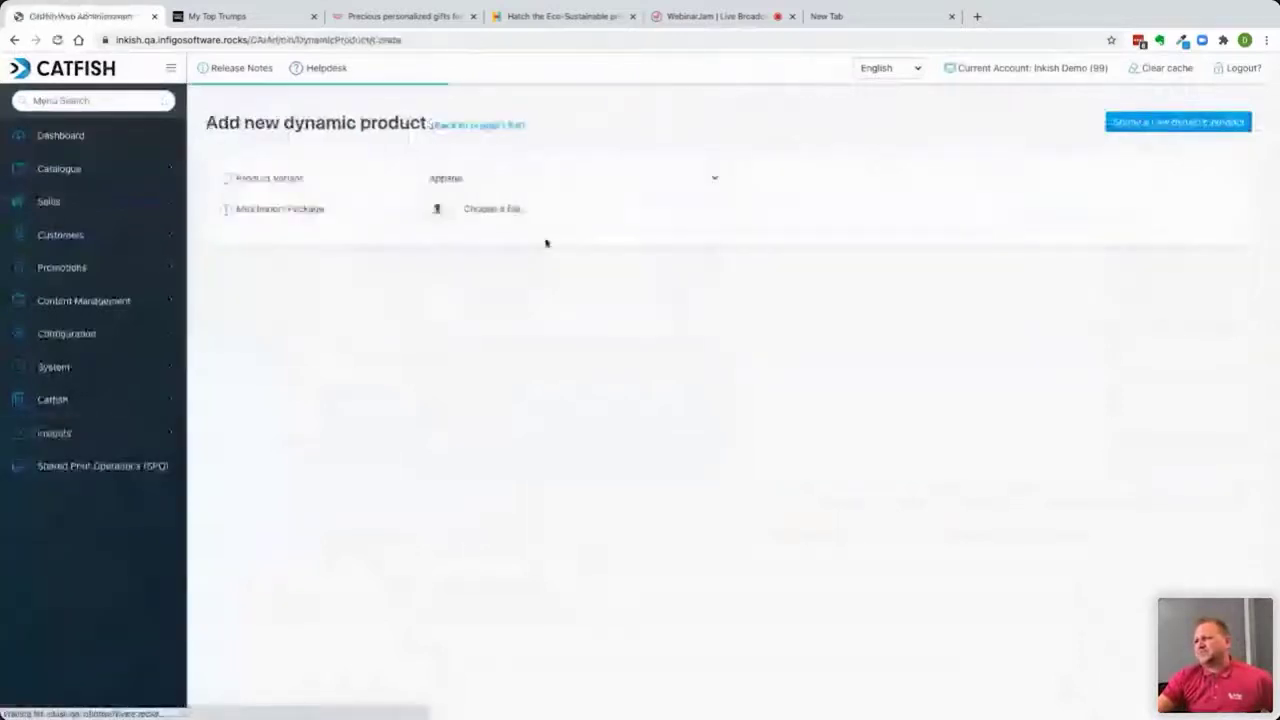
left_click(540, 178)
left_click(503, 300)
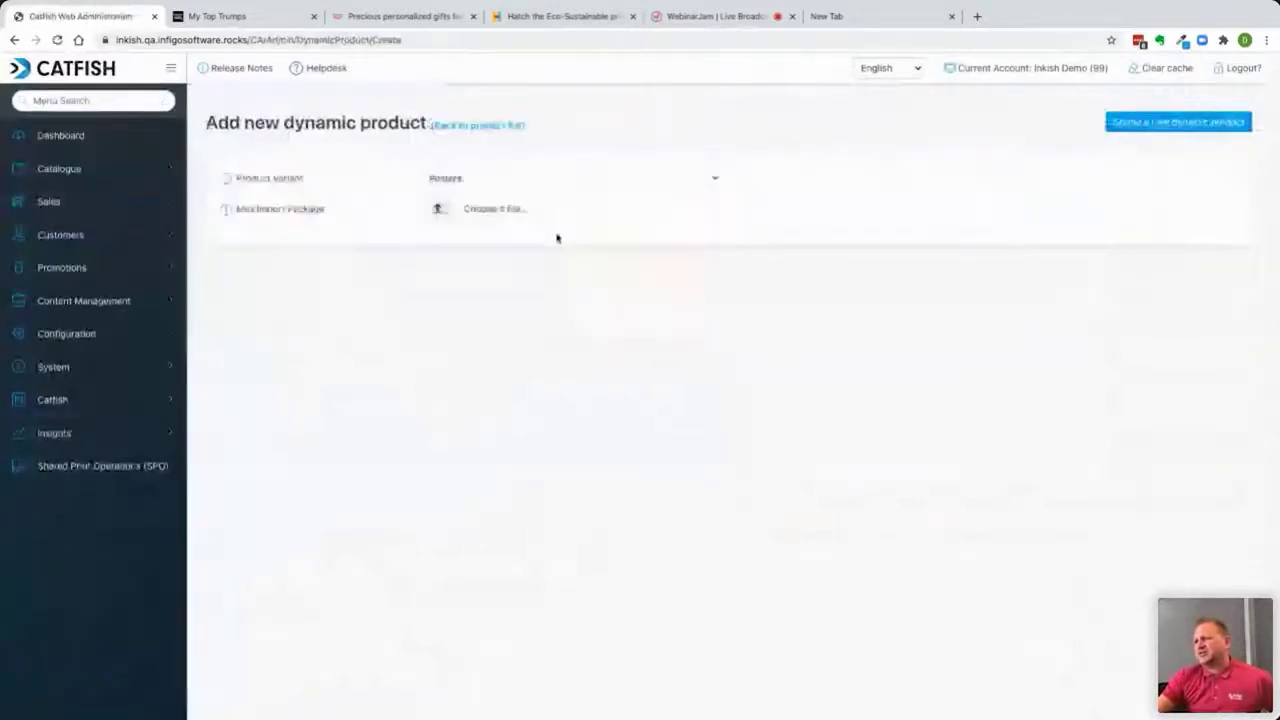
left_click(503, 211)
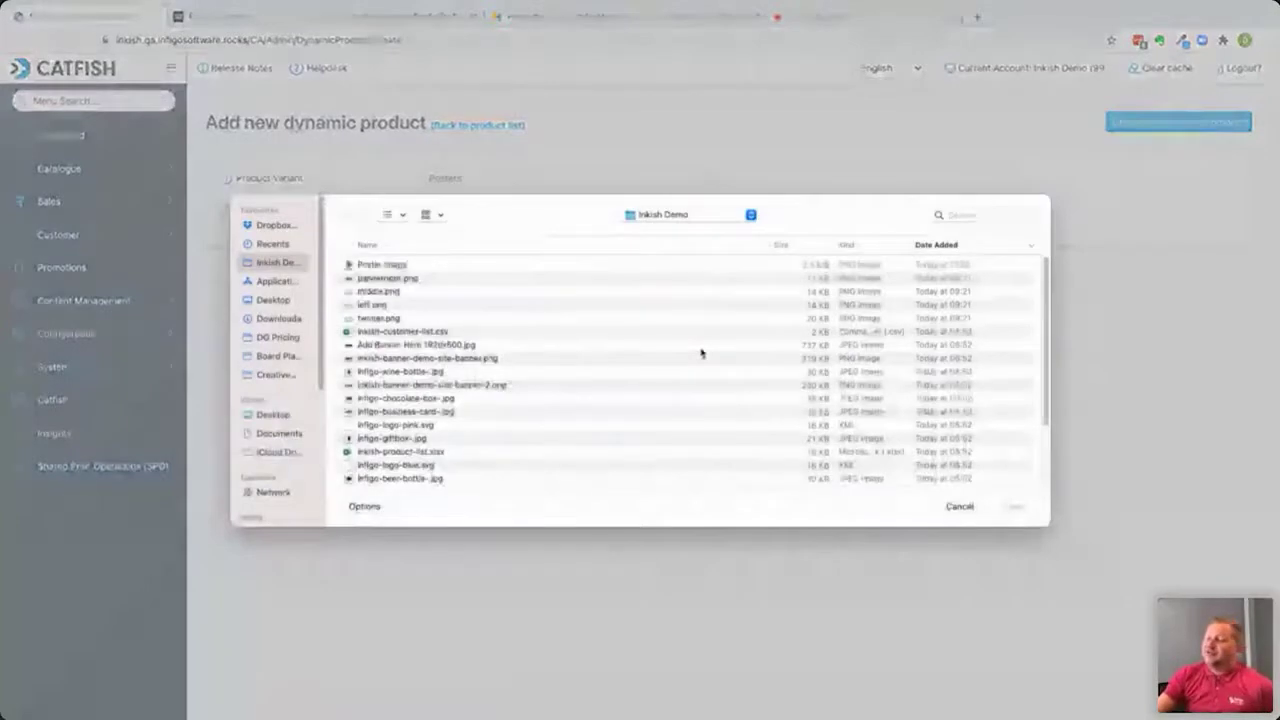
left_click(955, 508)
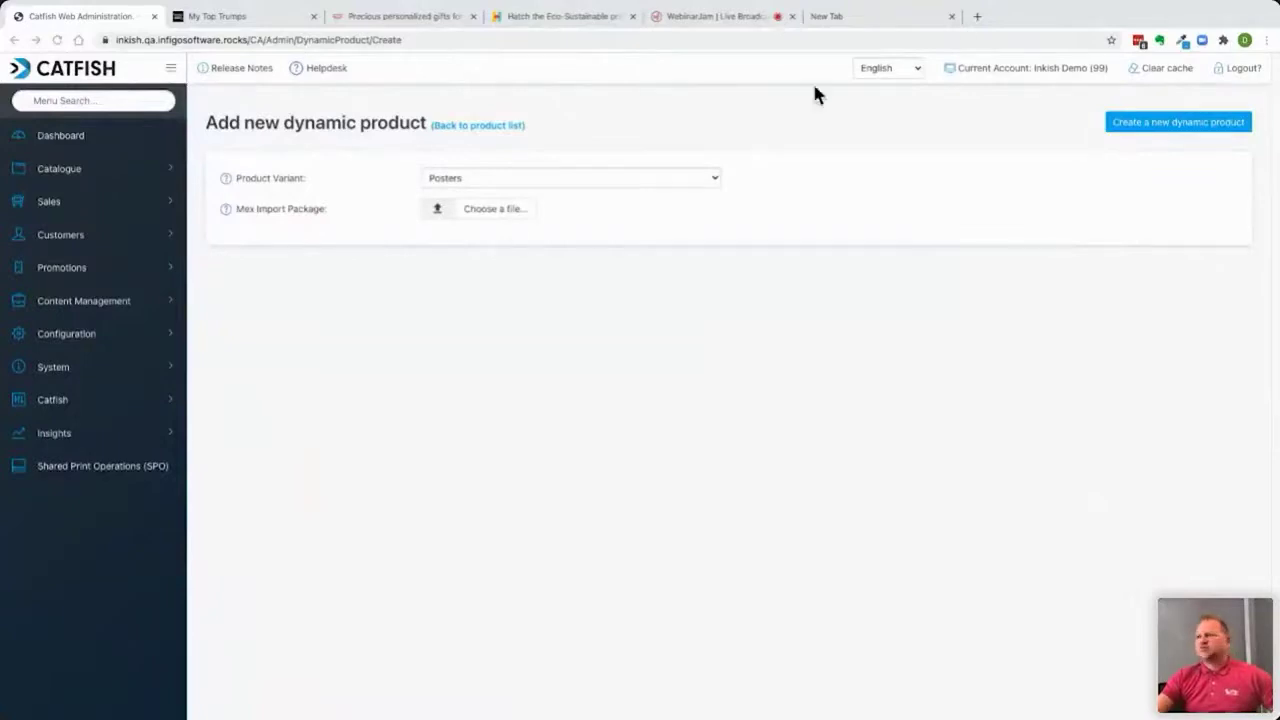
left_click(1267, 40)
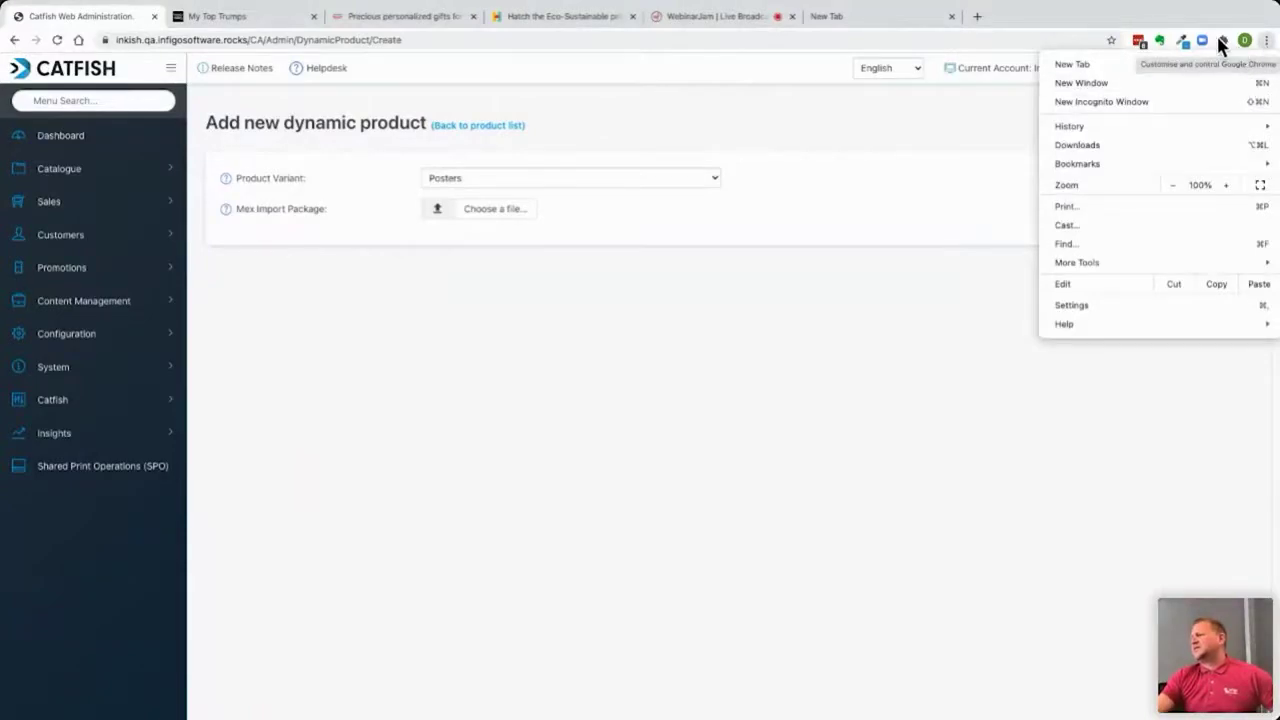
left_click(1190, 17)
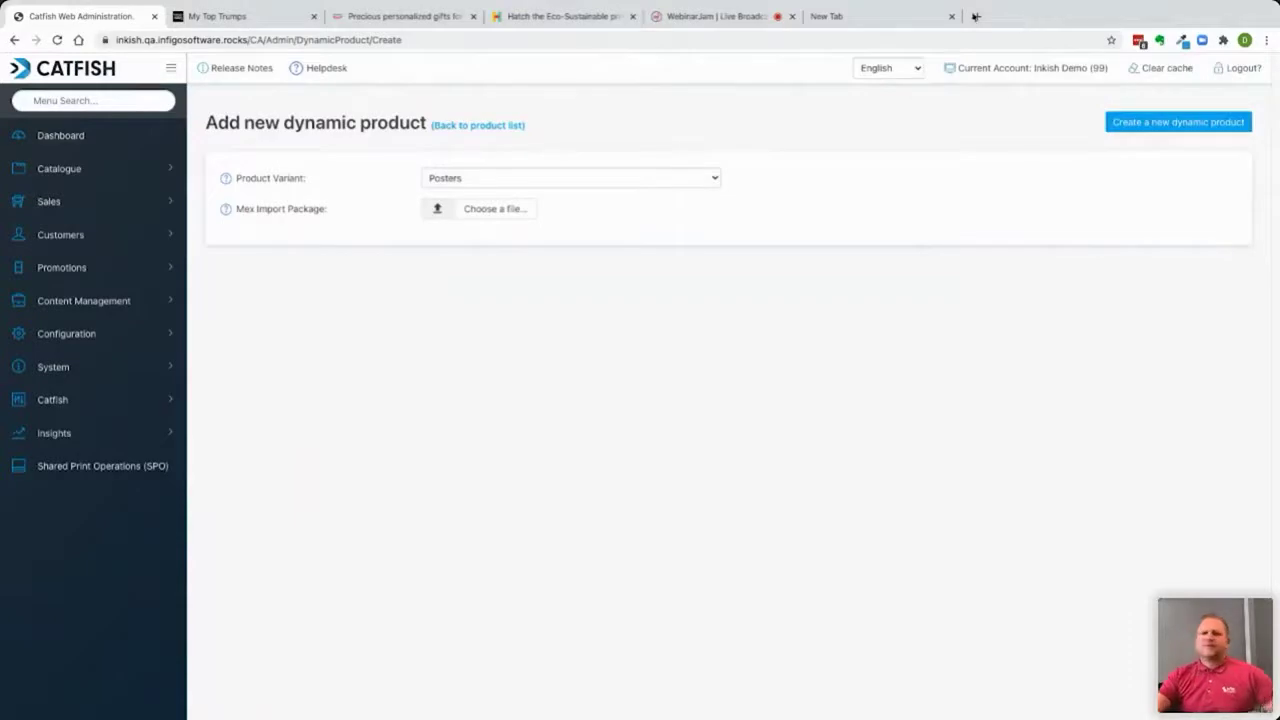
Switch to Adobe InDesign and open the recent document V2A4-poster.indd.
mouse_move(720, 4)
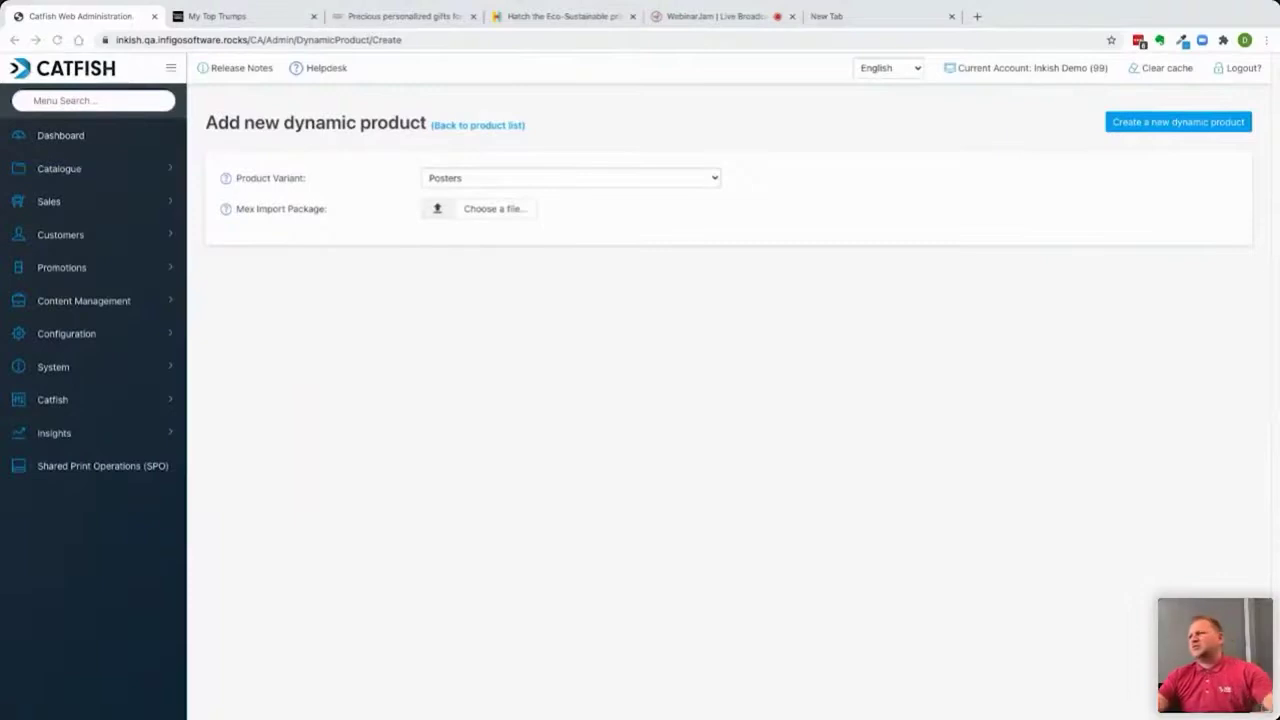
left_click(710, 16)
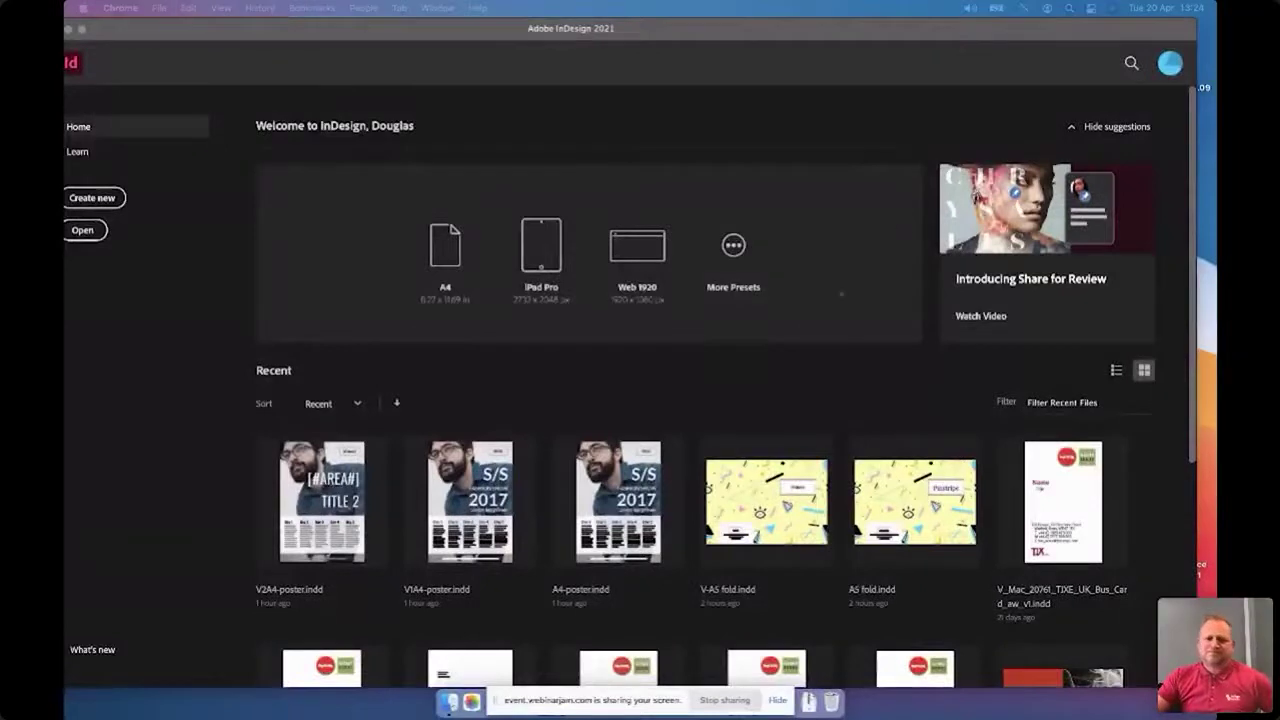
left_click(686, 36)
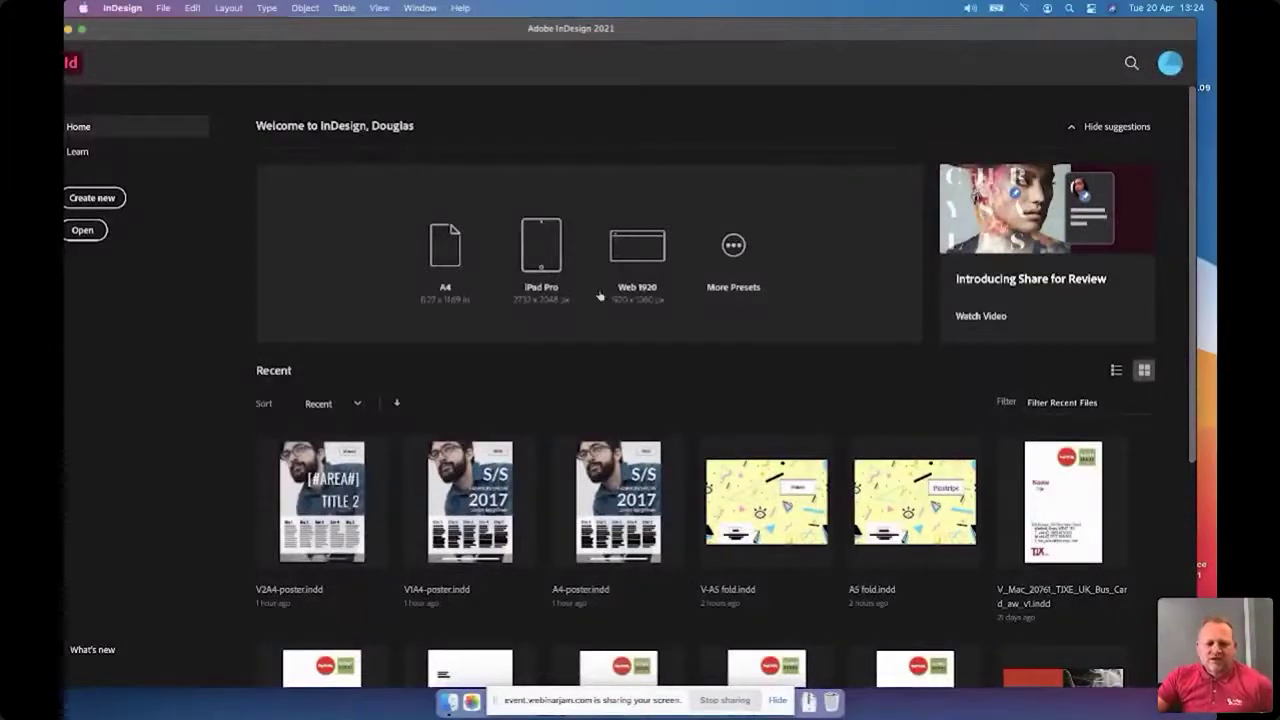
left_click(346, 466)
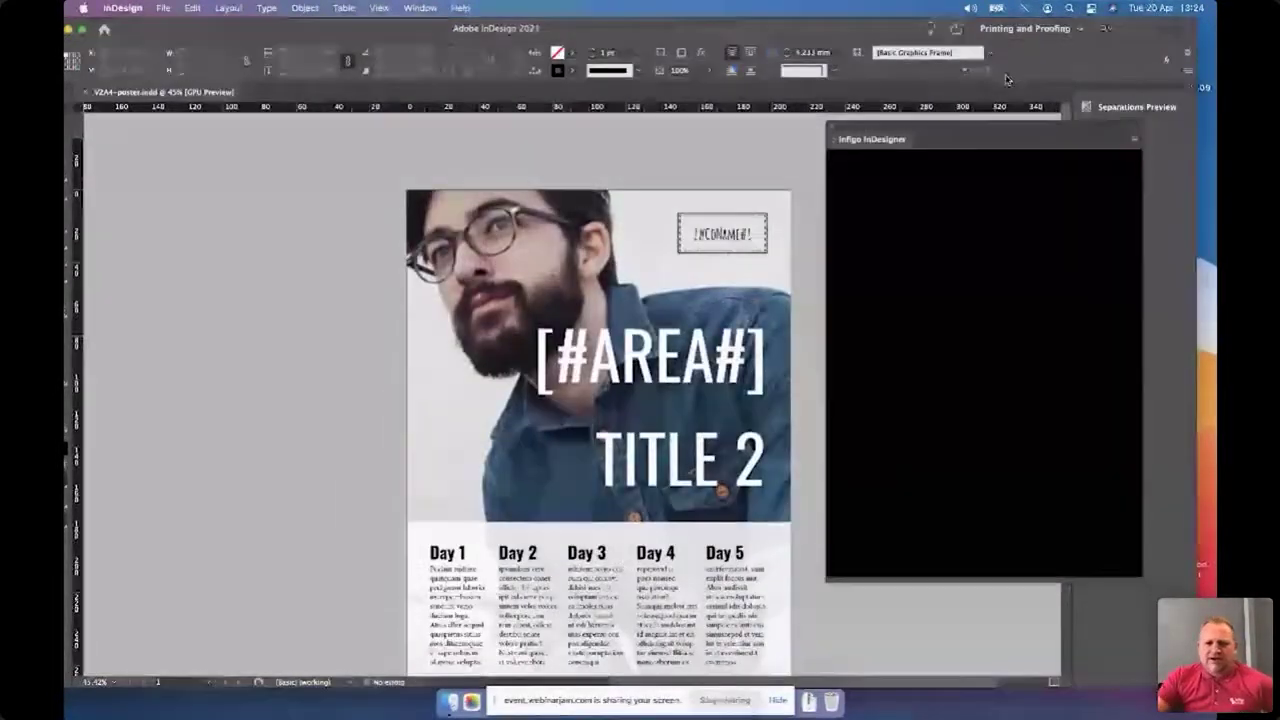
Place the Infigo InDesigner panel beside the poster and shift the InDesign window so its tools are visible.
left_click_drag(994, 132, 1057, 166)
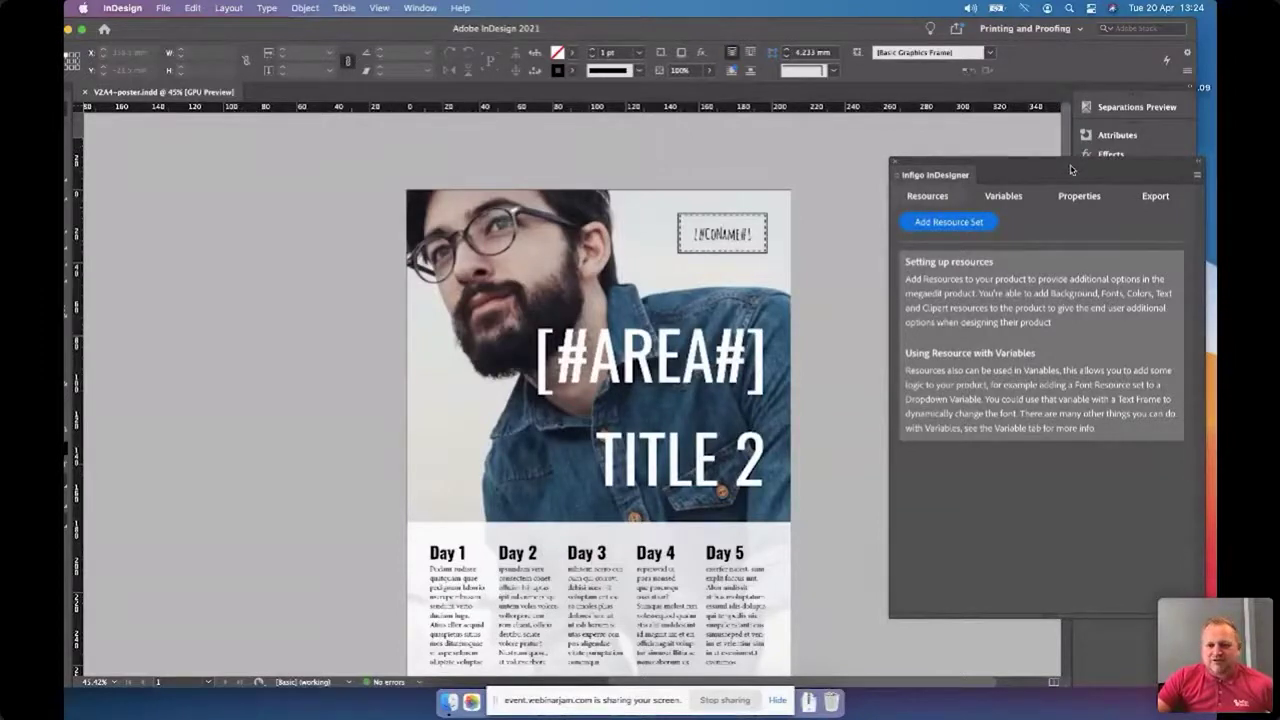
left_click_drag(1070, 170, 1062, 140)
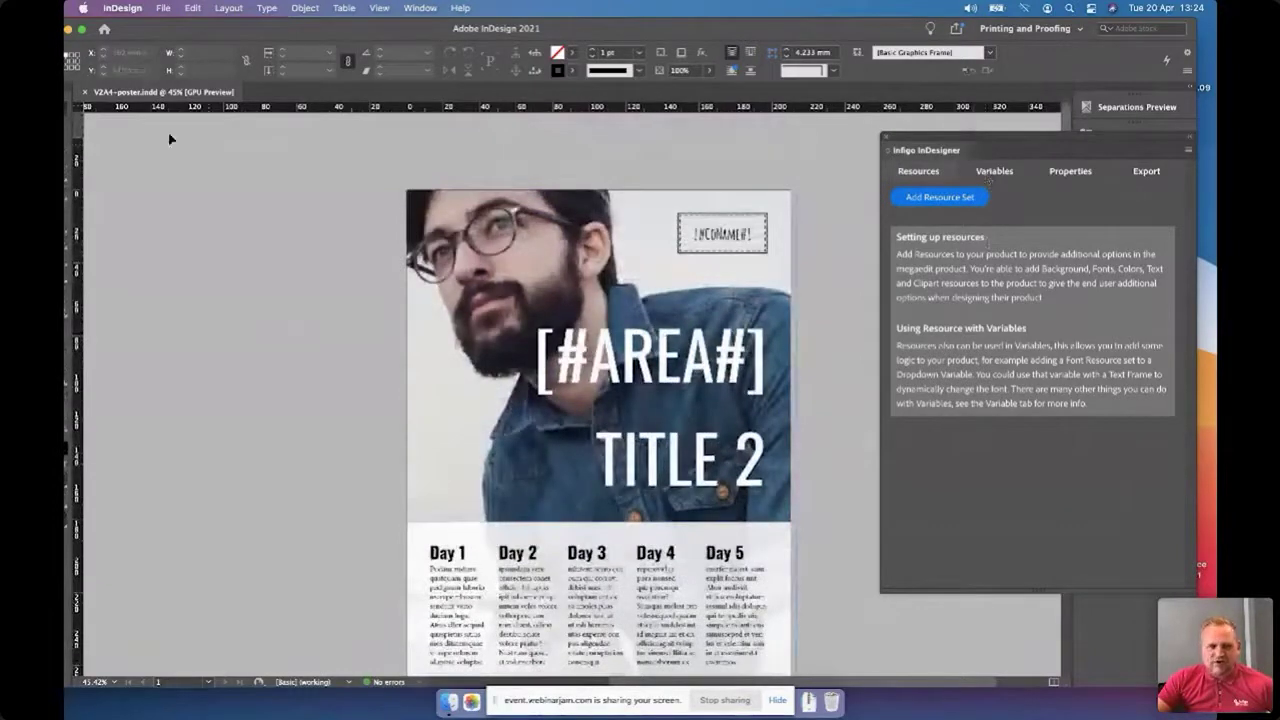
mouse_move(231, 25)
left_mouse_down()
mouse_move(265, 28)
mouse_move(250, 26)
left_mouse_up()
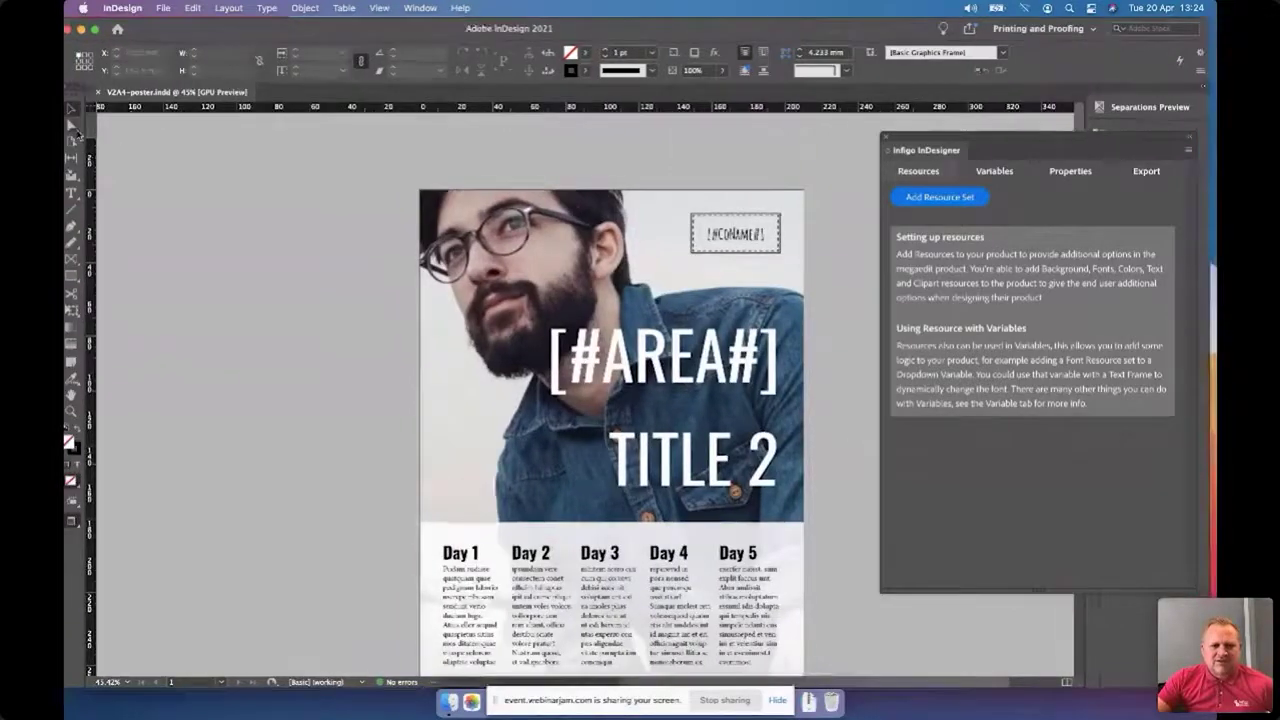
Select the poster's background image and Day text frames in turn to examine its elements, and reposition the Infigo InDesigner panel.
left_click(742, 492)
left_click(171, 415)
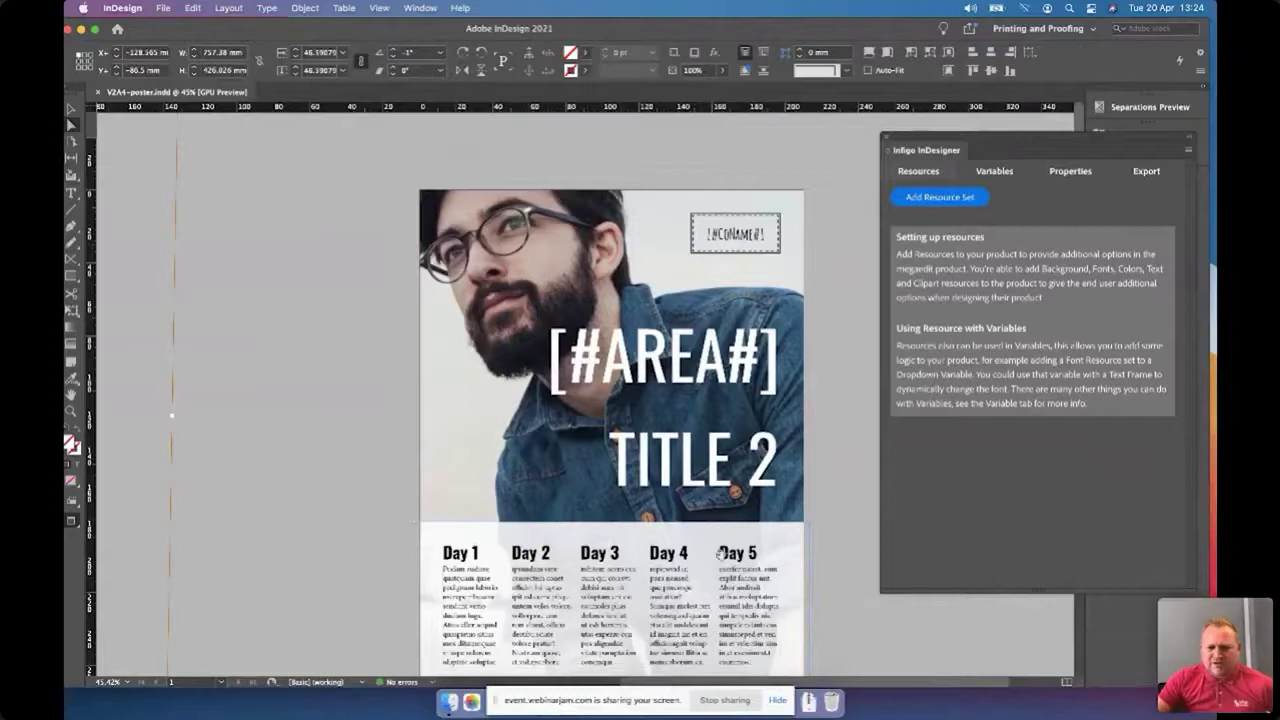
left_click(743, 601)
left_click(665, 552)
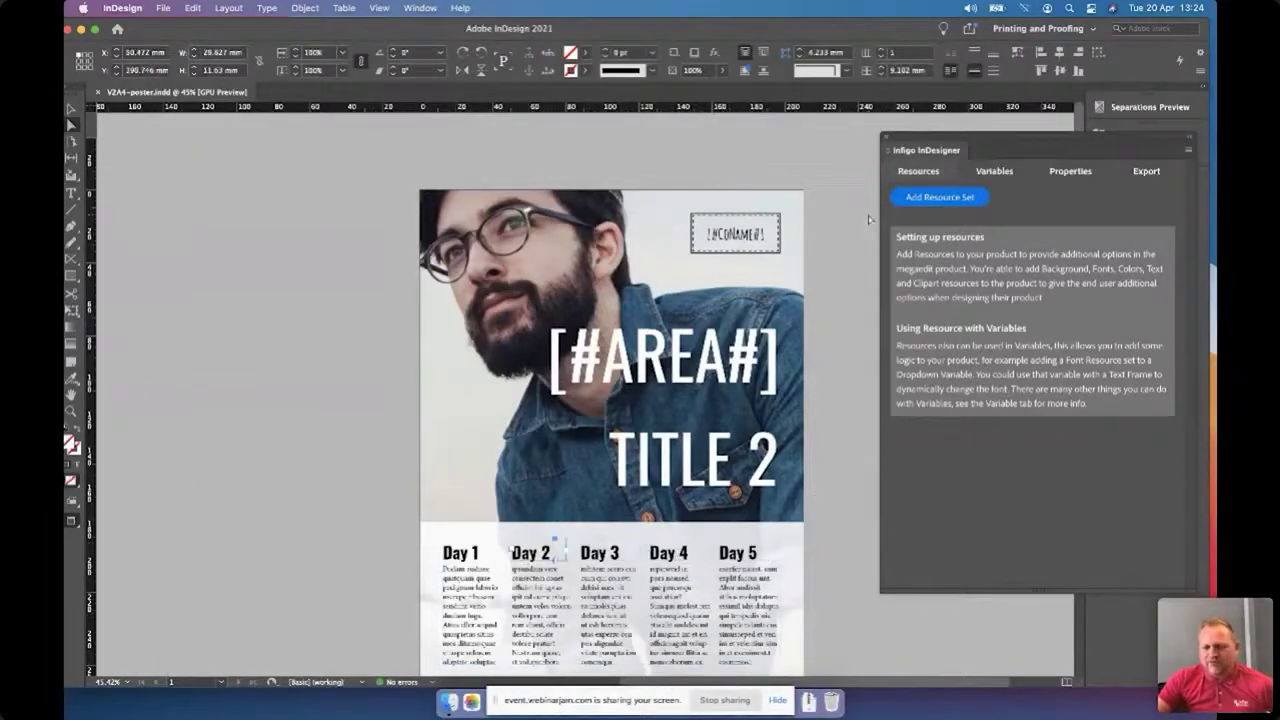
left_click_drag(1066, 141, 1028, 133)
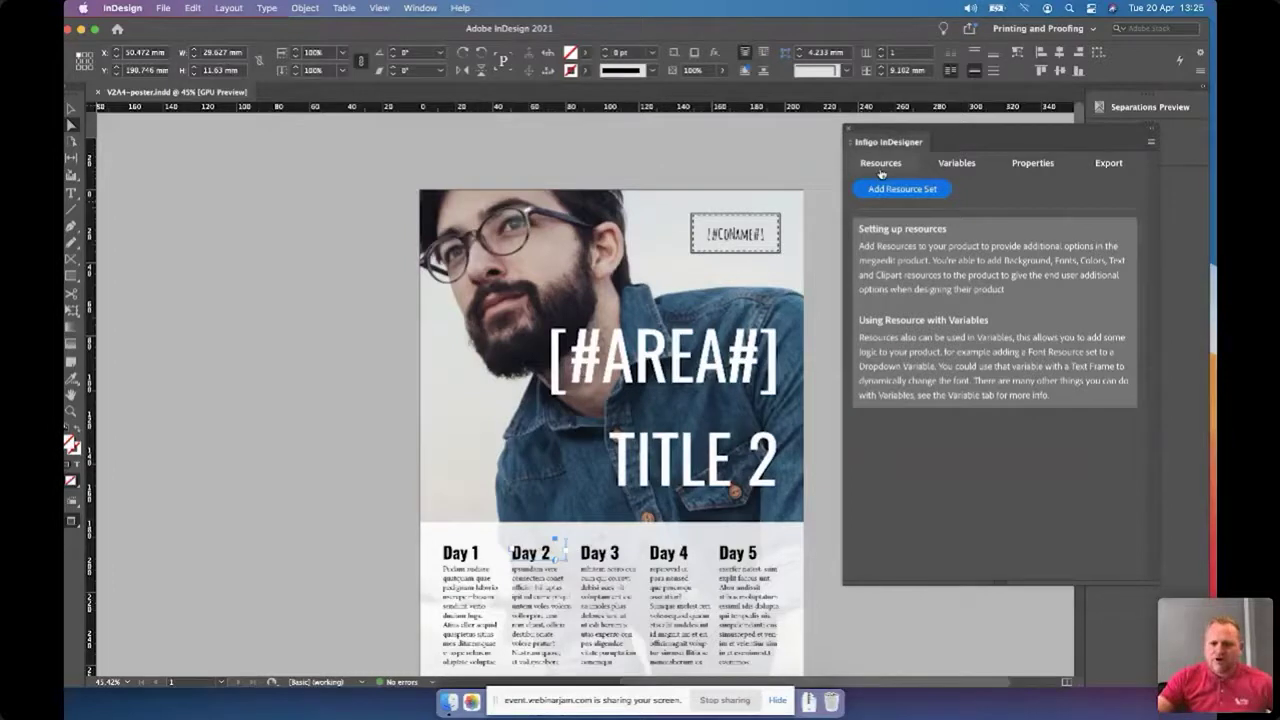
Examine the resource set types offered for a new resource set, and leave without creating one.
left_click(898, 192)
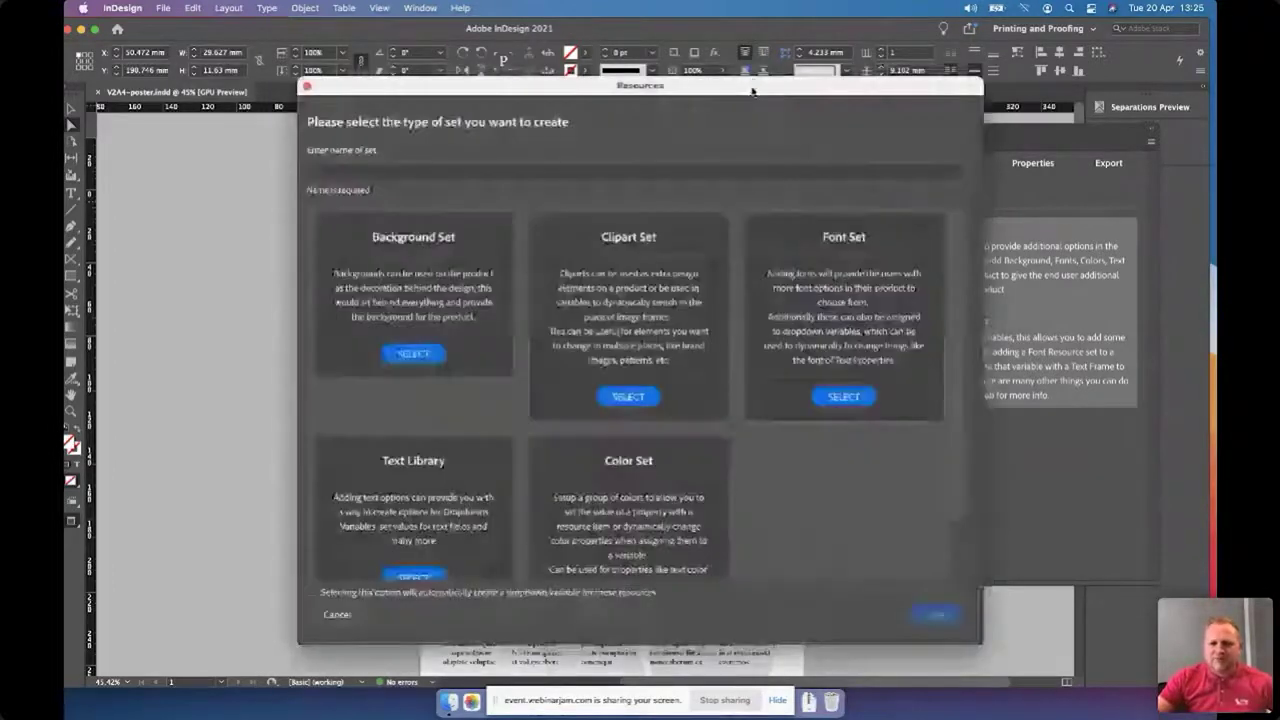
left_click_drag(753, 91, 723, 62)
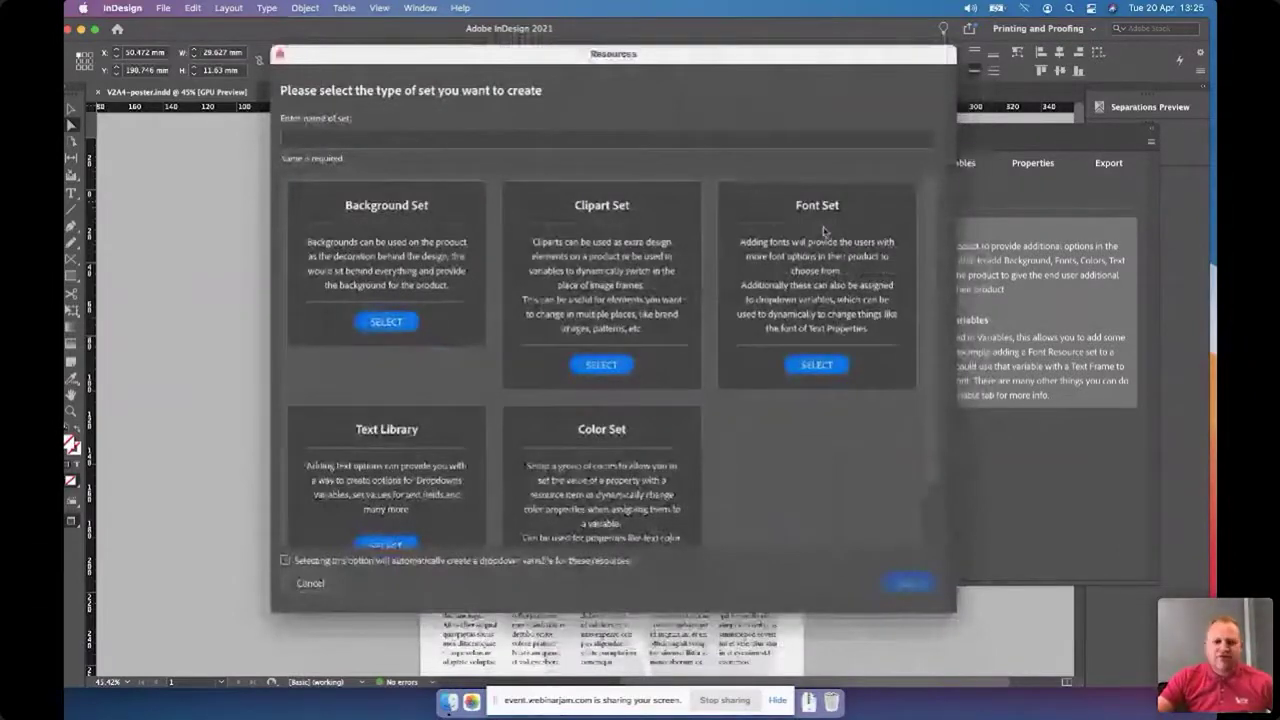
scroll(520, 458, "down", 1)
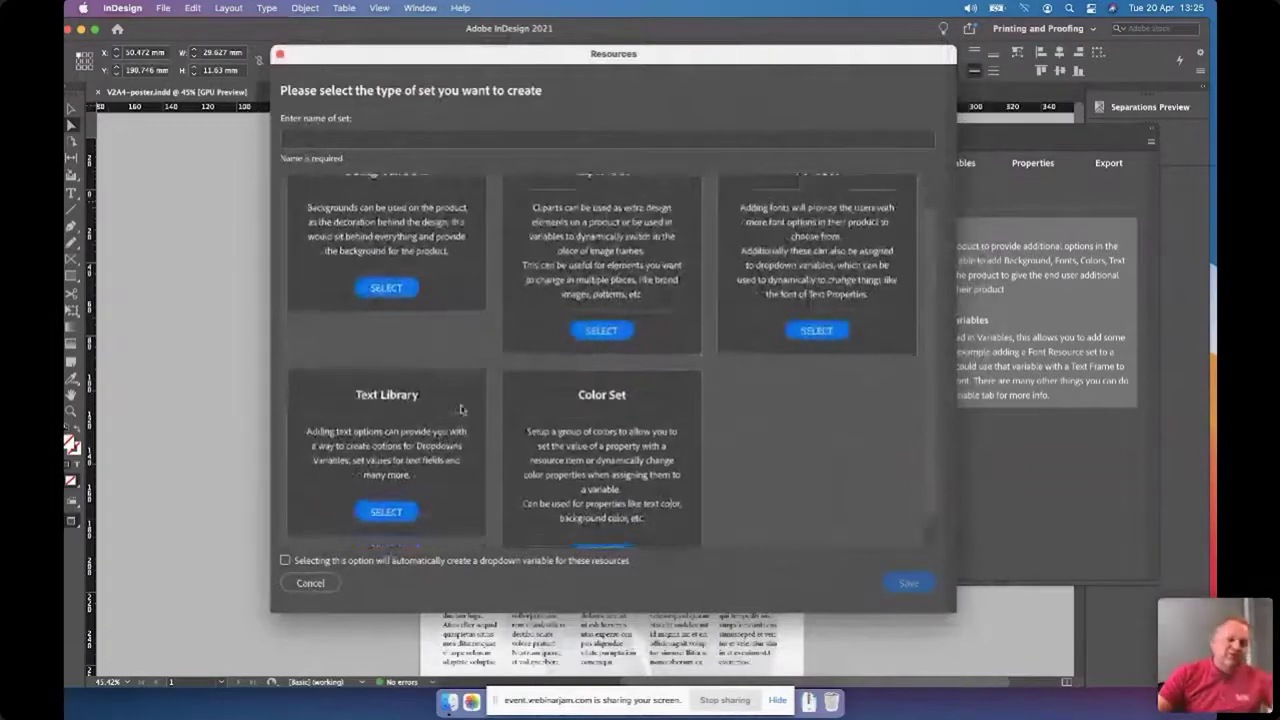
scroll(461, 409, "up", 1)
scroll(461, 409, "down", 2)
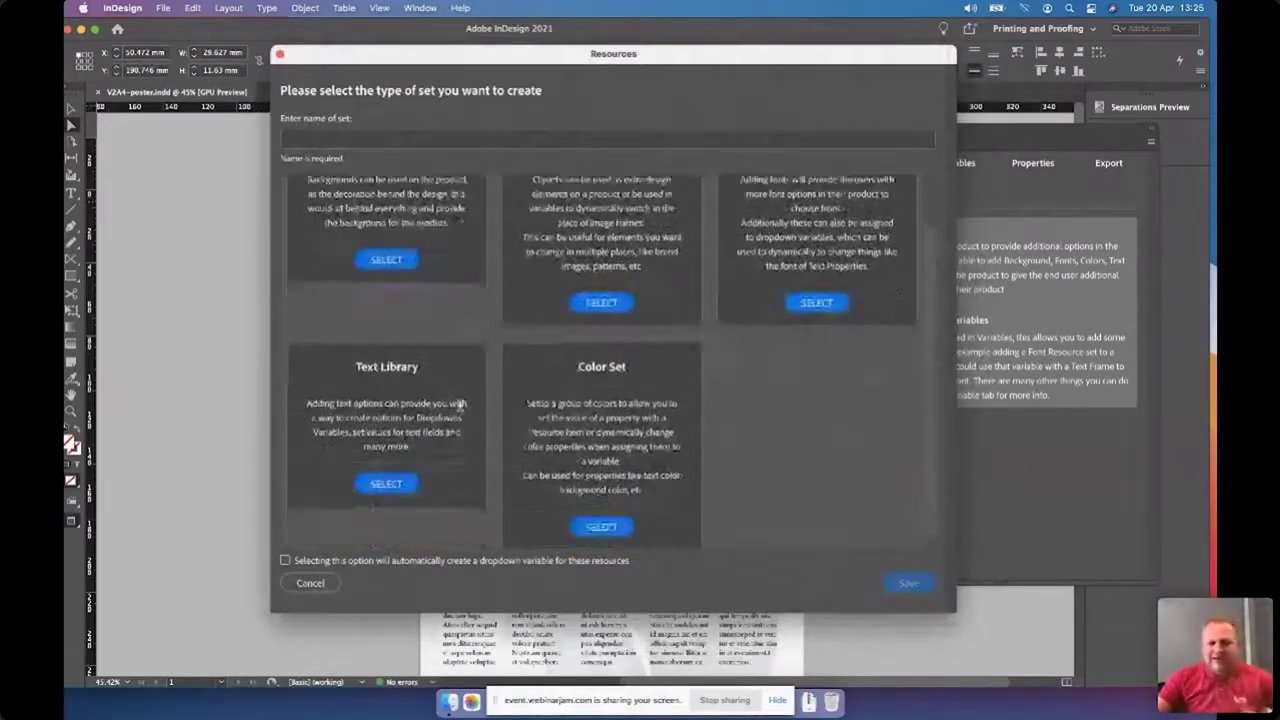
scroll(460, 407, "up", 3)
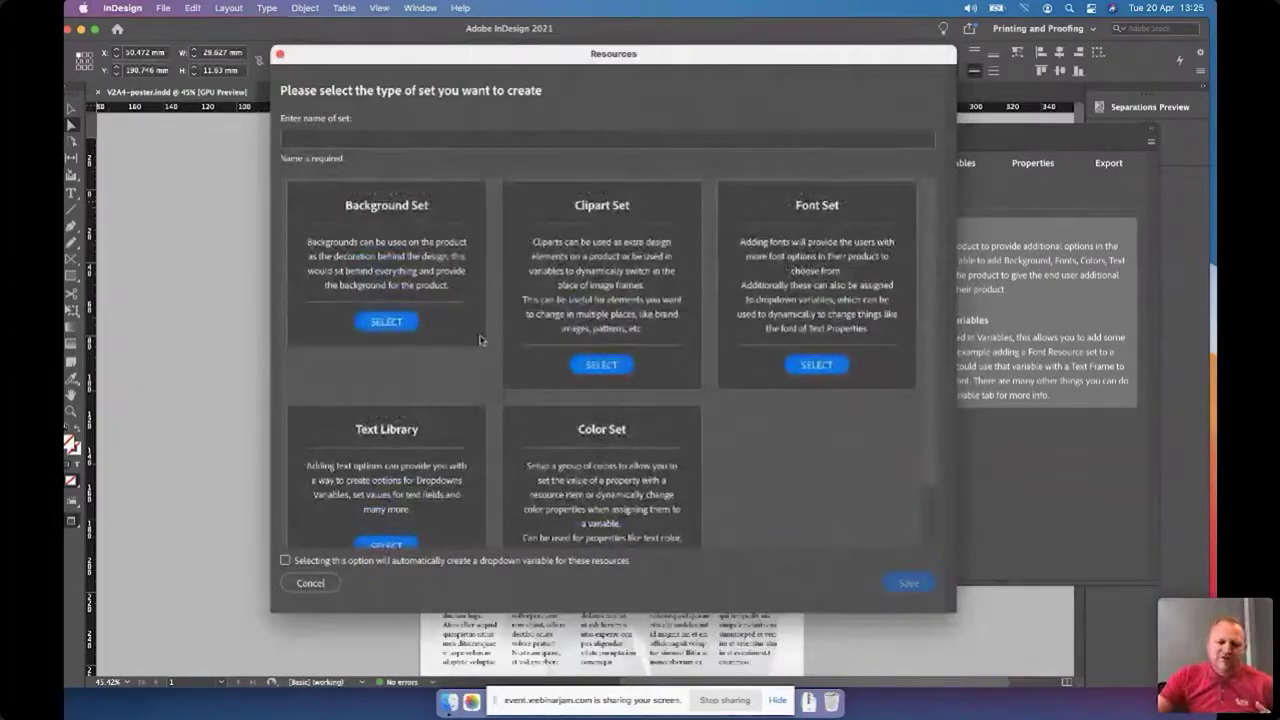
left_click(312, 584)
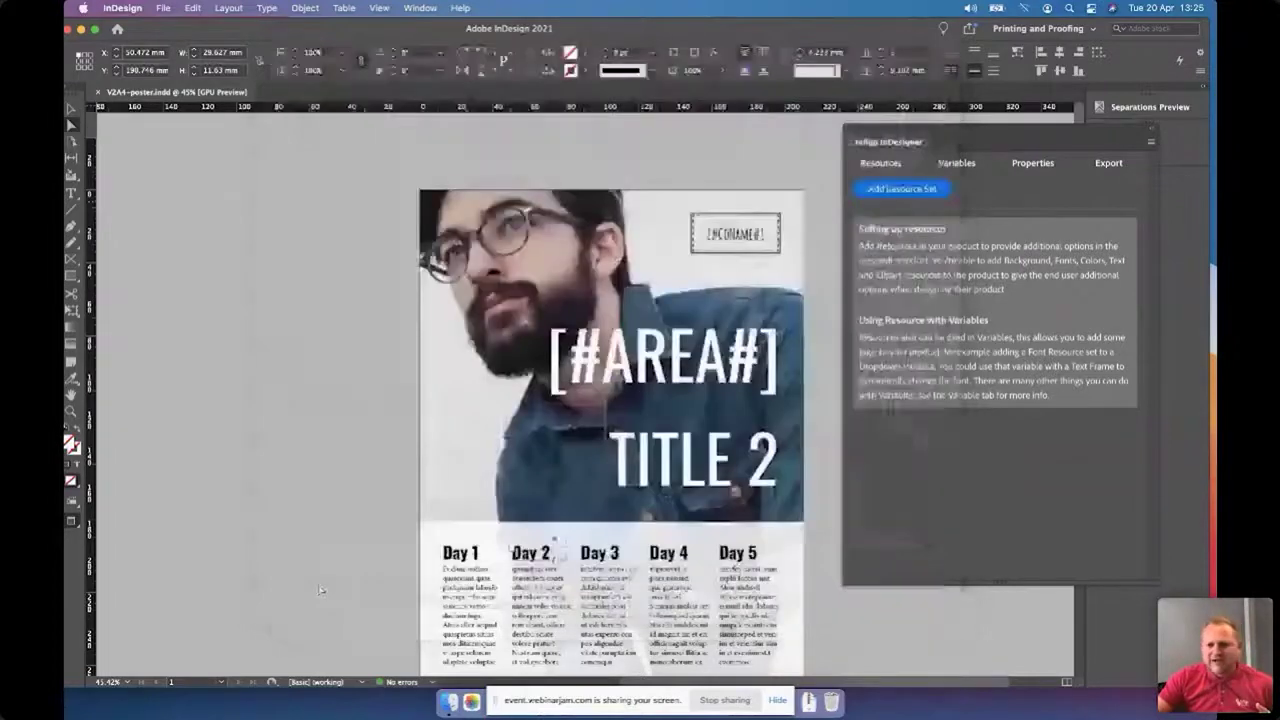
Review the available variable types and the dropdown options of the Area variable without changing anything.
left_click(956, 164)
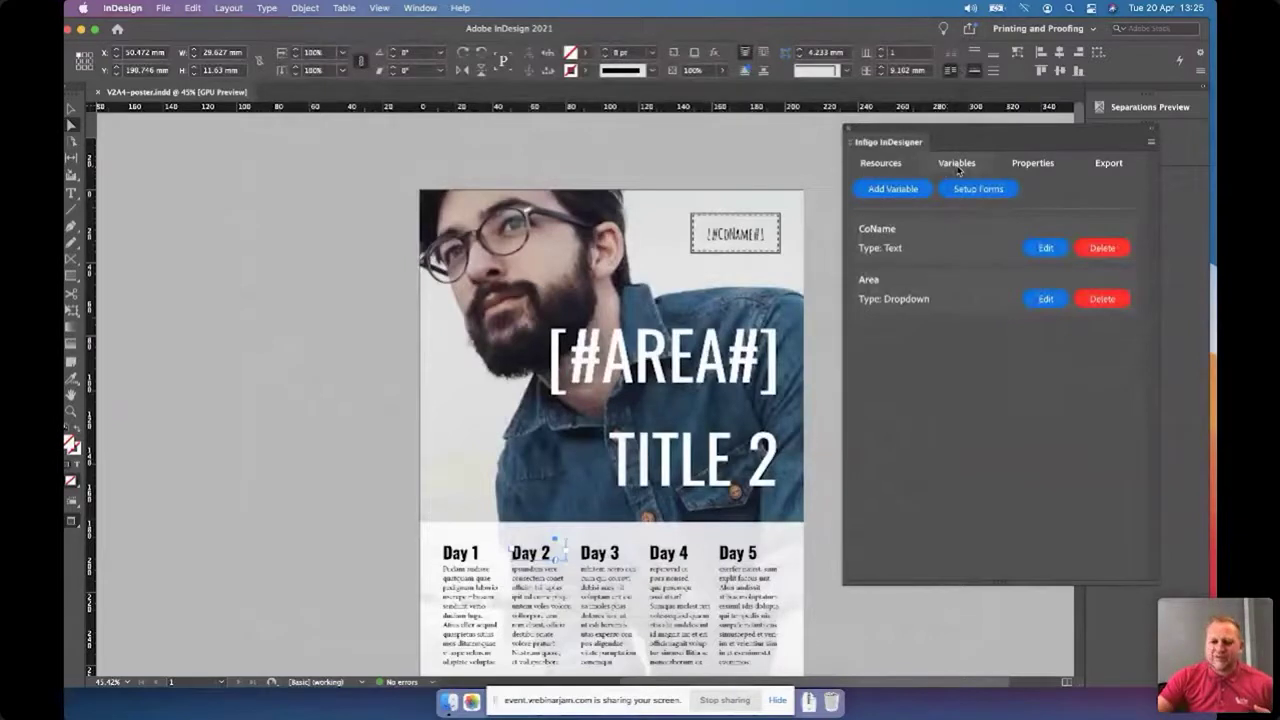
left_click(888, 190)
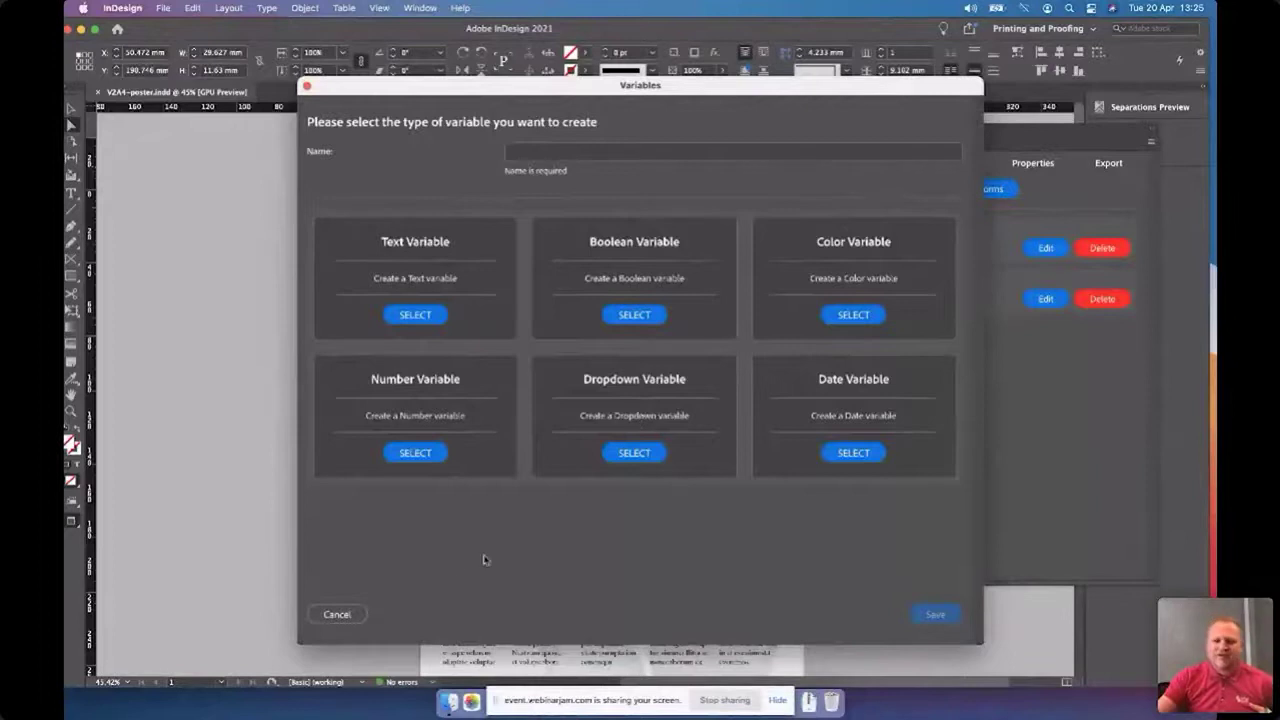
left_click(338, 615)
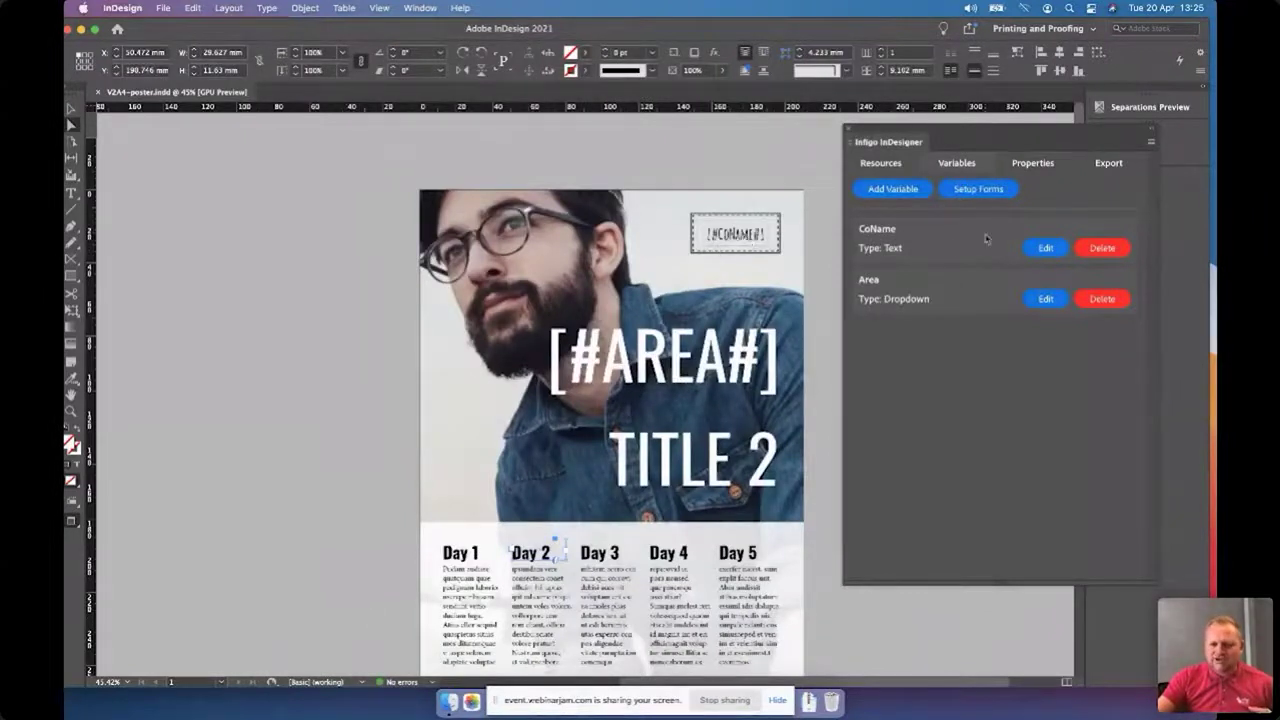
left_click_drag(903, 250, 884, 249)
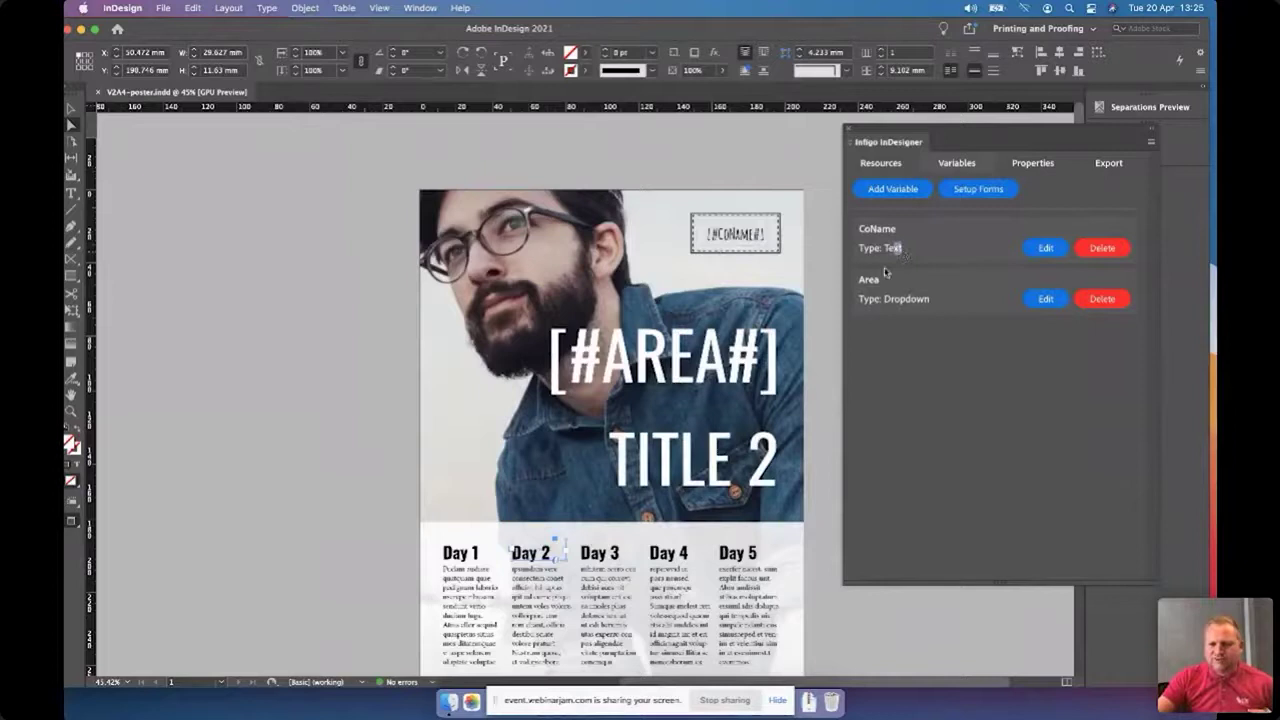
left_click(1038, 301)
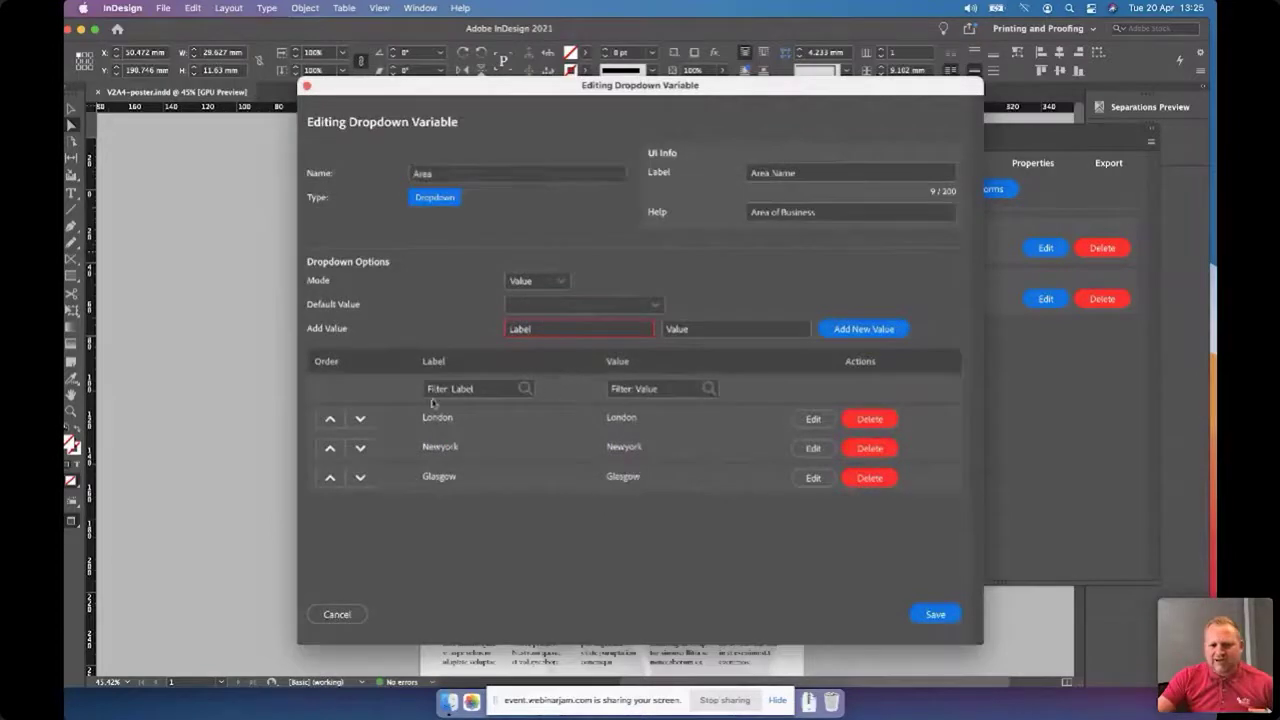
left_click(342, 615)
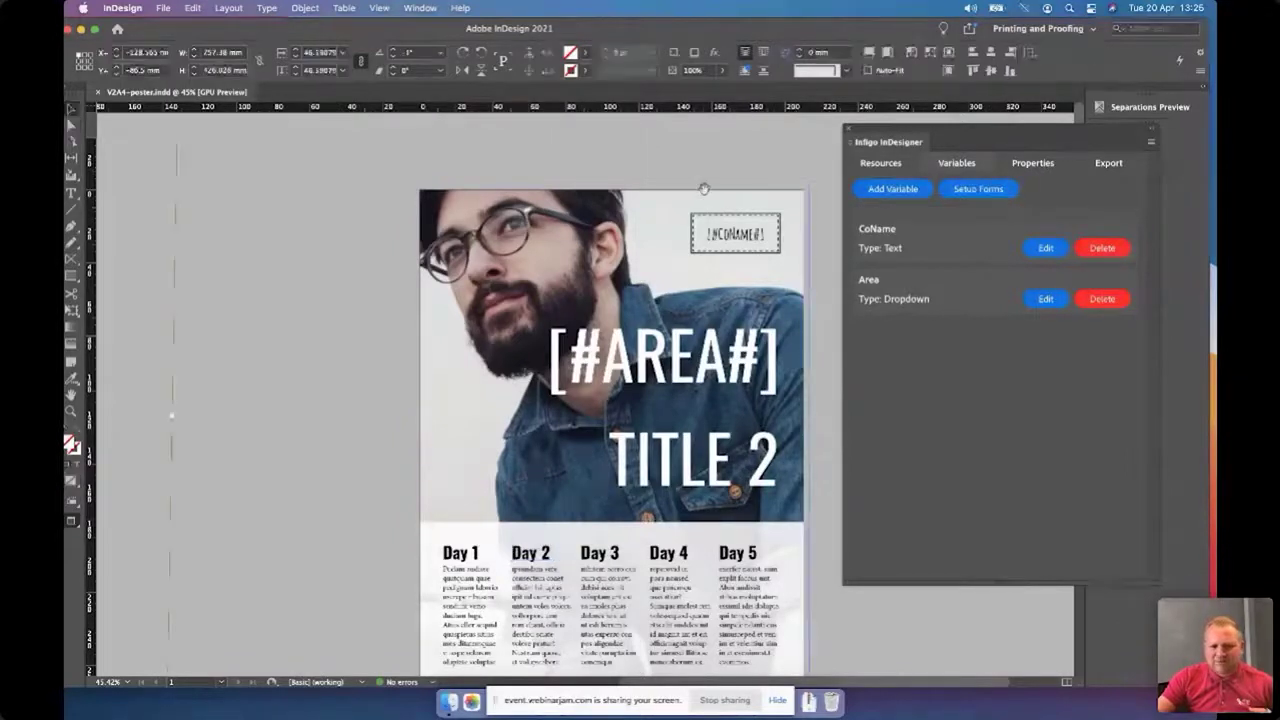
Select the CoName text frame on the poster and examine its Infigo text properties.
left_click(749, 237)
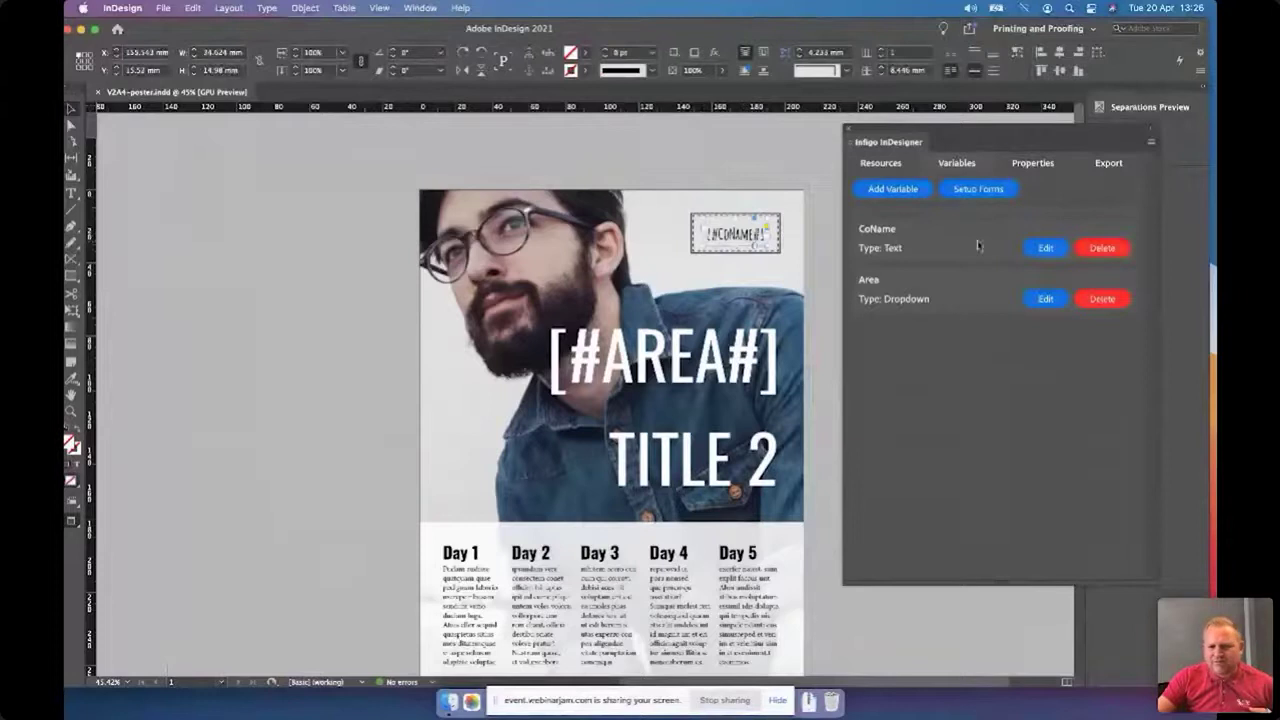
left_click(1046, 166)
scroll(1078, 323, "down", 1)
scroll(1078, 323, "down", 1)
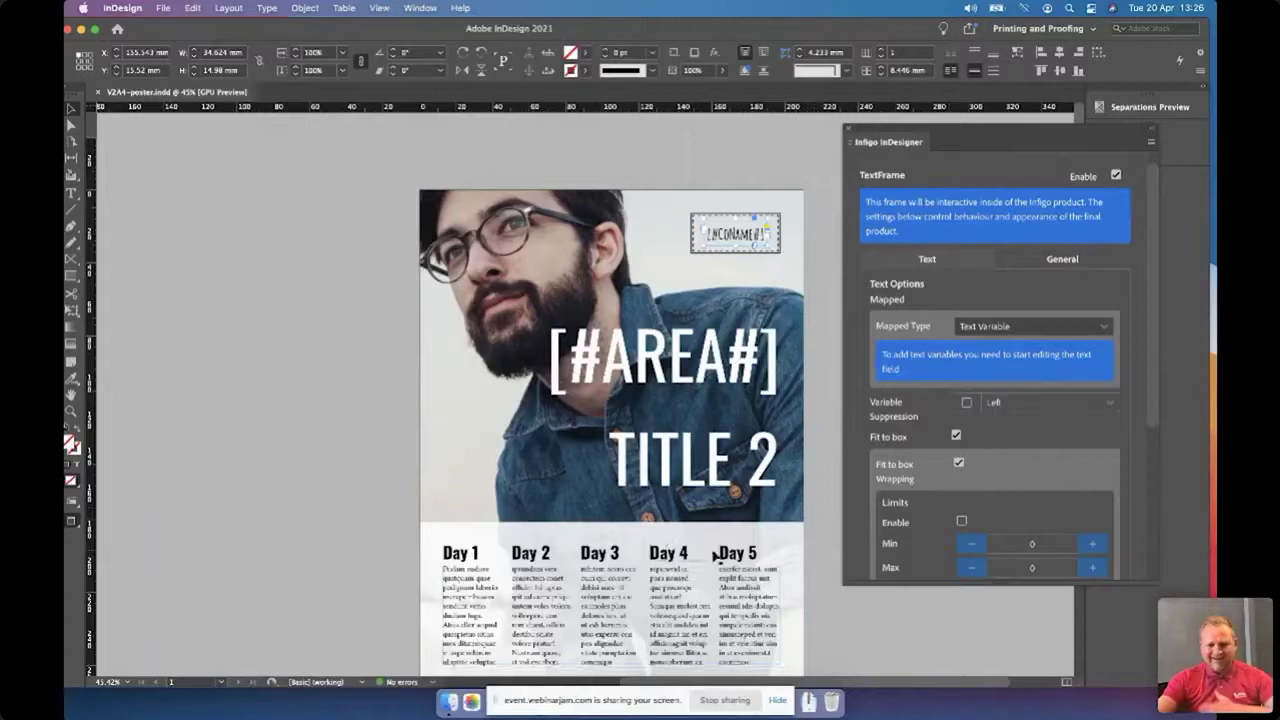
Enable Fit to box for the TITLE 2 text frame and save the poster document.
left_click(735, 488)
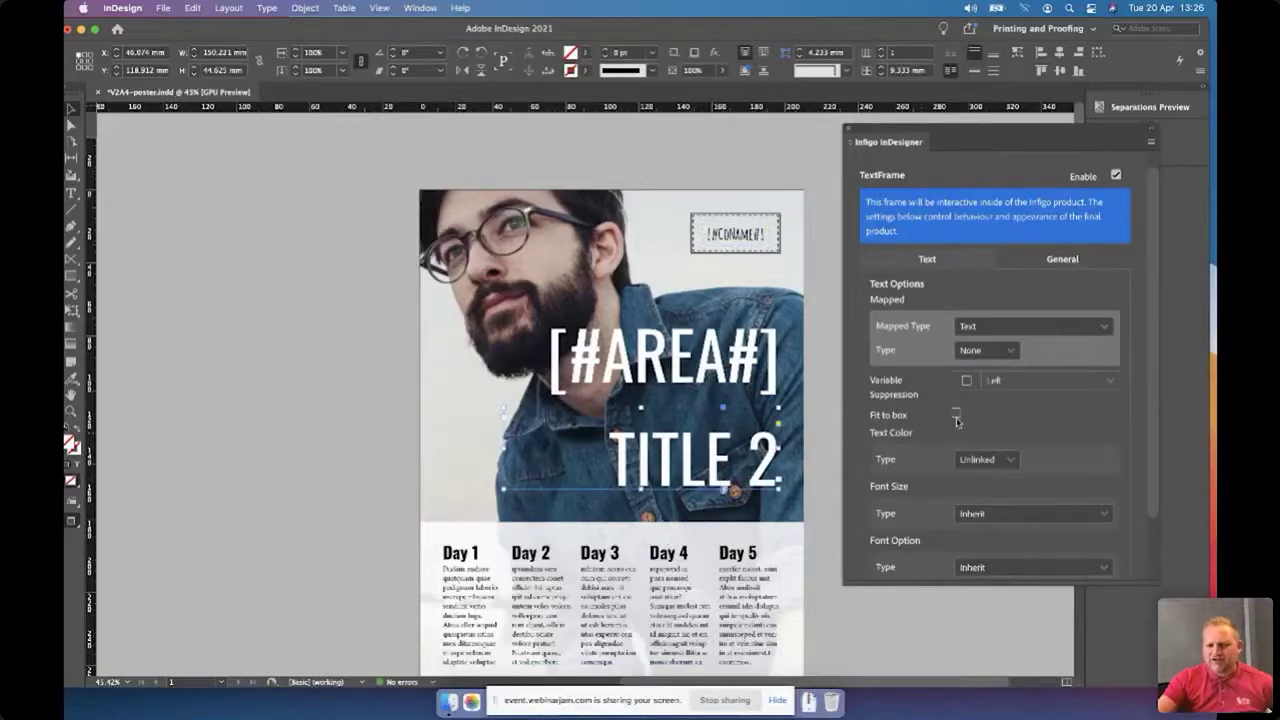
left_click(956, 413)
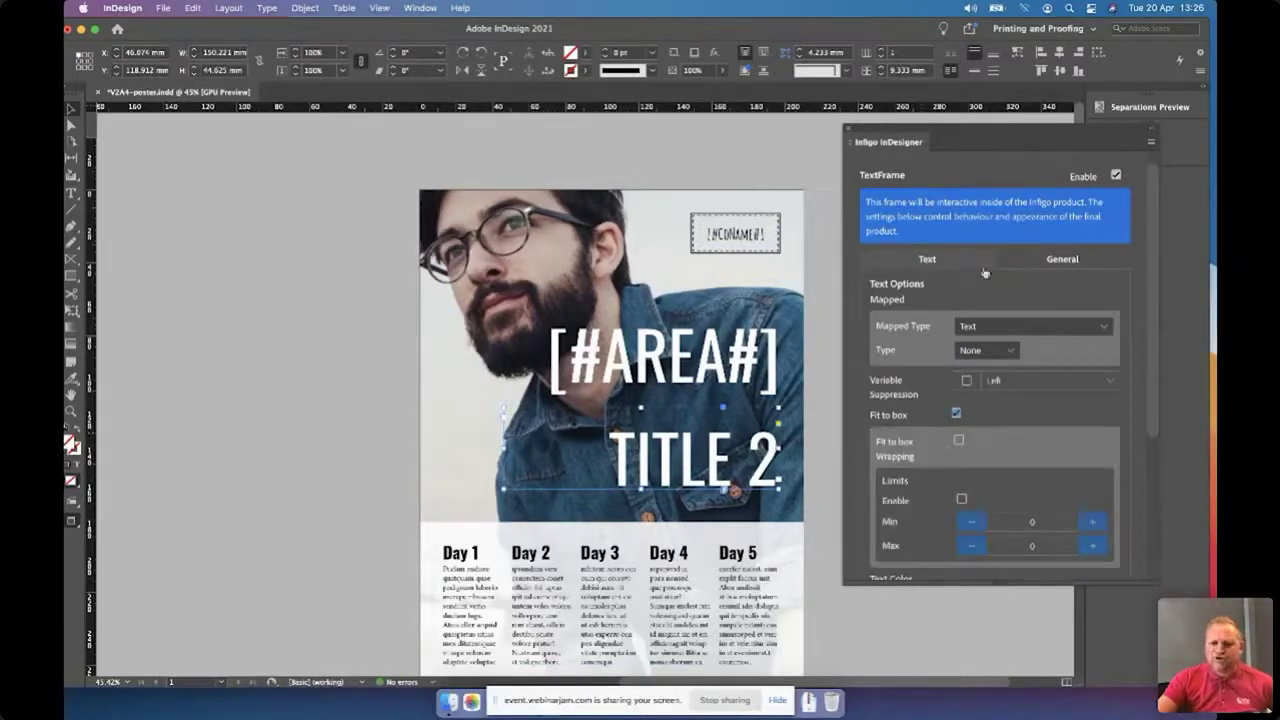
left_click(298, 416)
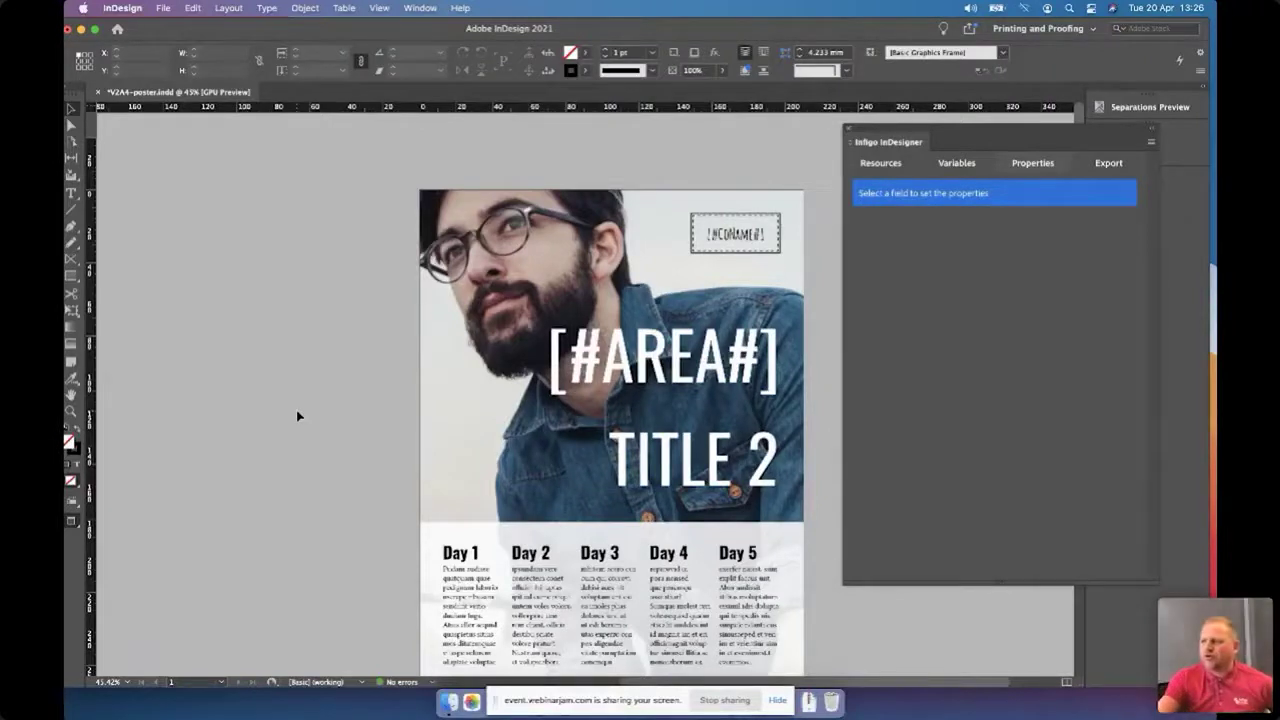
left_click(152, 7)
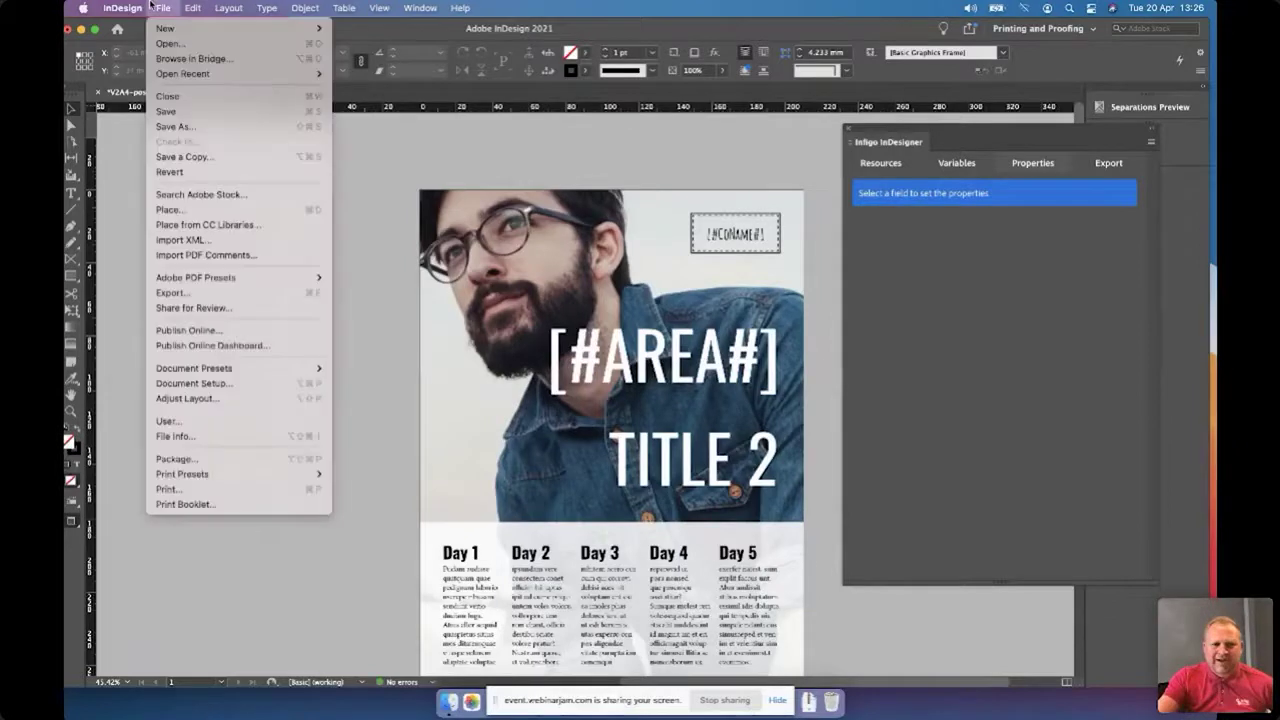
left_click(195, 112)
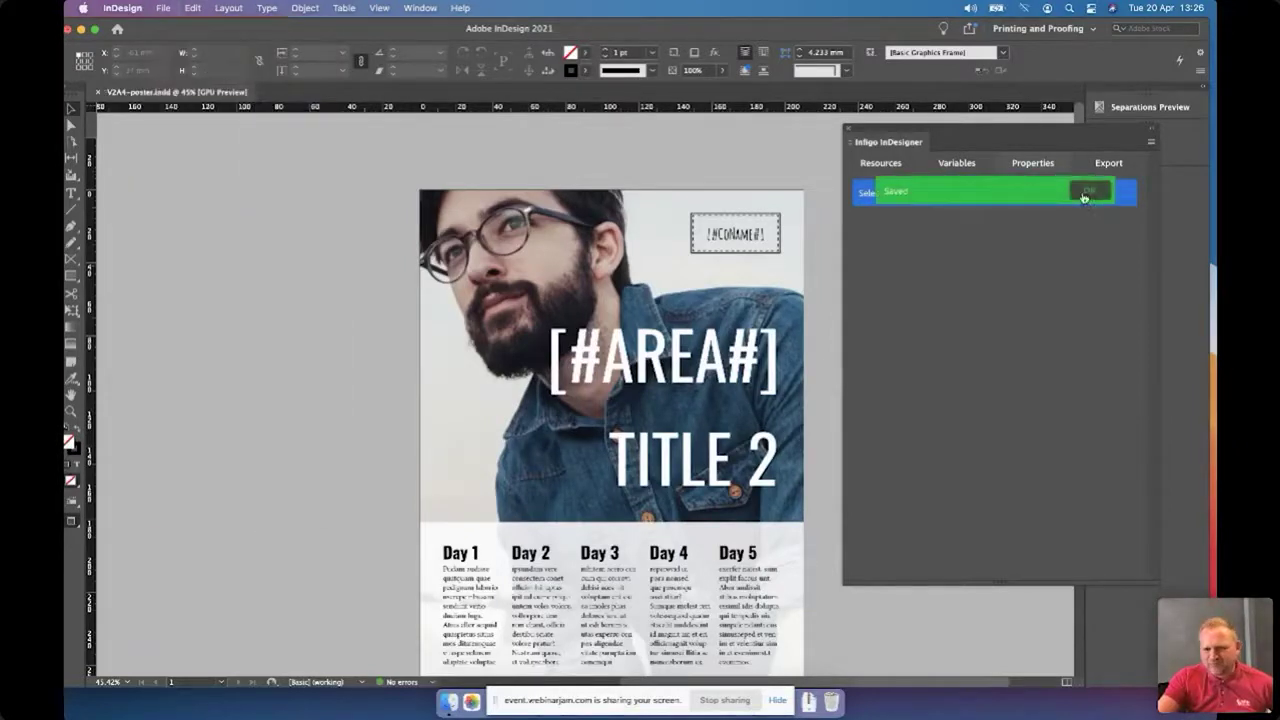
left_click(1084, 197)
Export the poster from Infigo InDesigner as the package PosterExp.zip.
left_click(1106, 163)
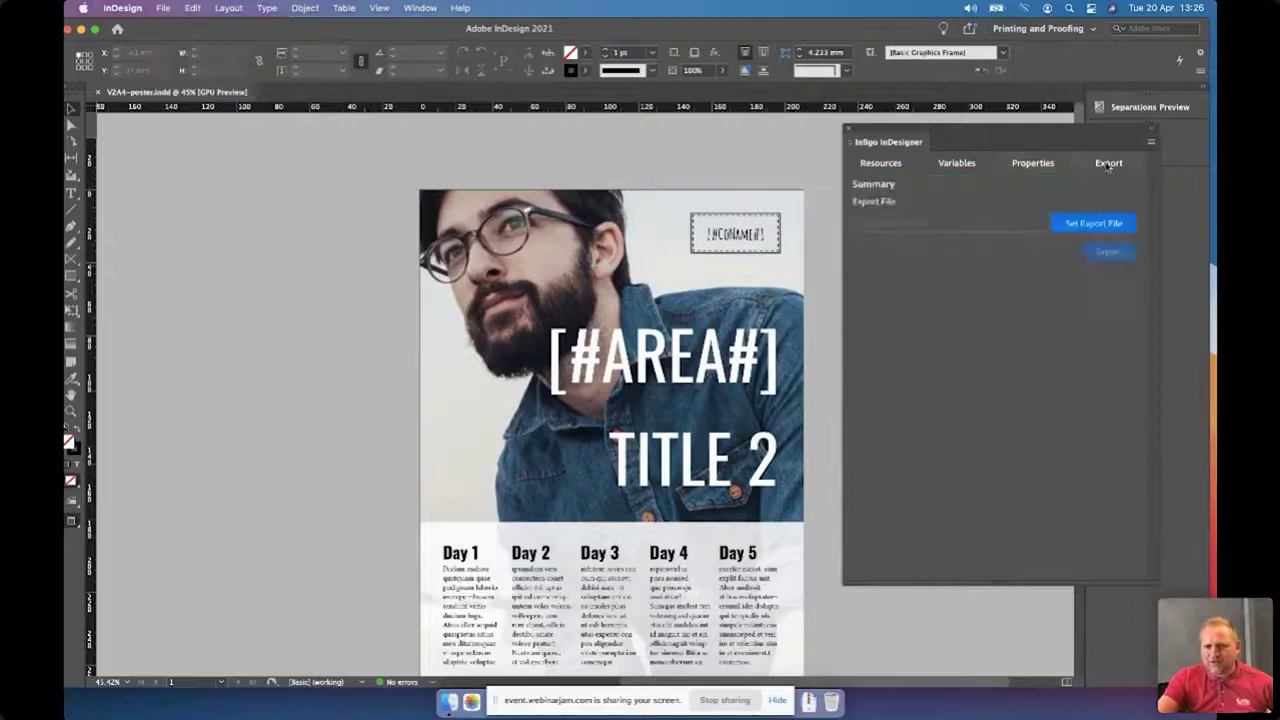
scroll(1064, 311, "down", 2)
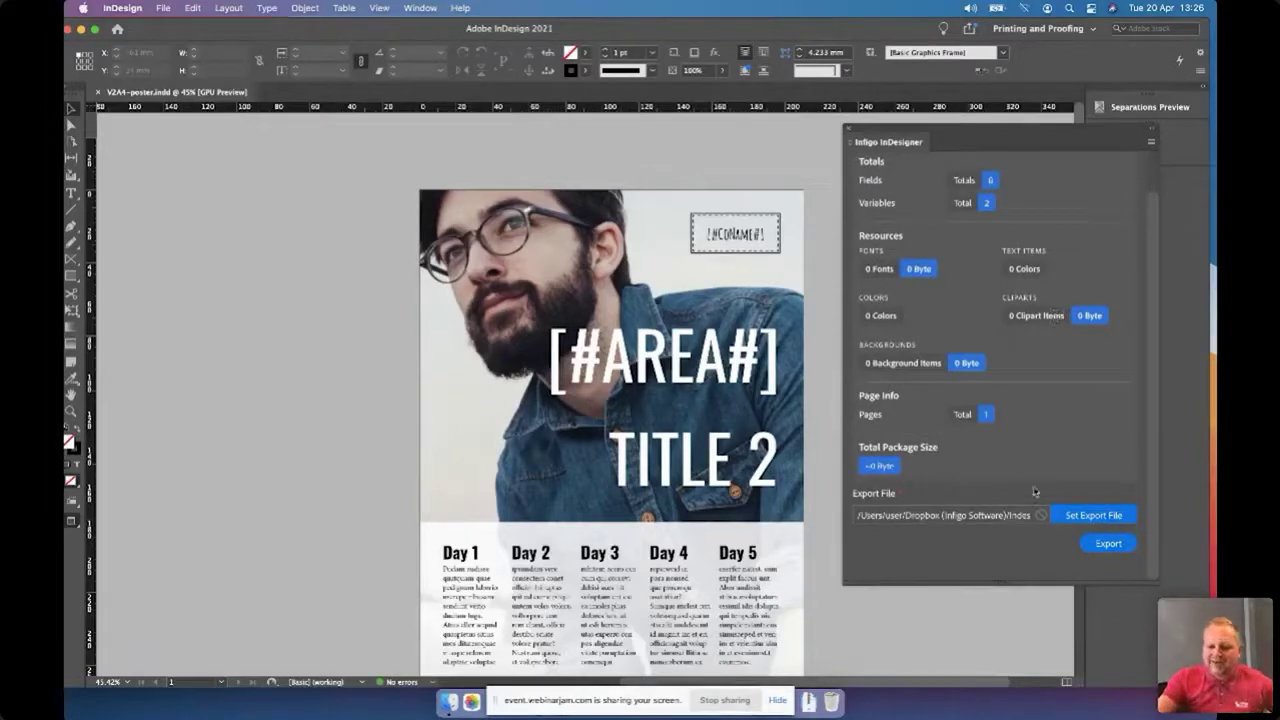
left_click(1106, 546)
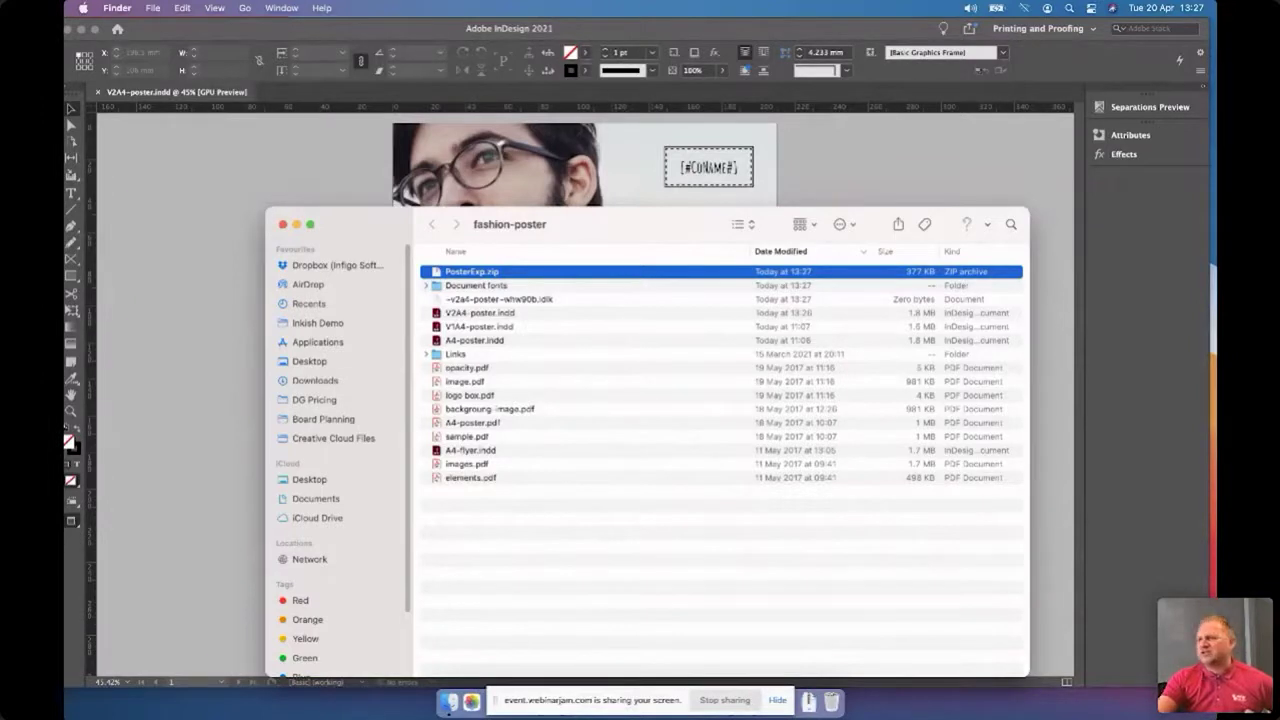
Switch to Catfish Web Administration in the browser, create the Posters dynamic product from fashion-poster's PosterExp.zip as Mex import package, and save it.
key("super+Tab")
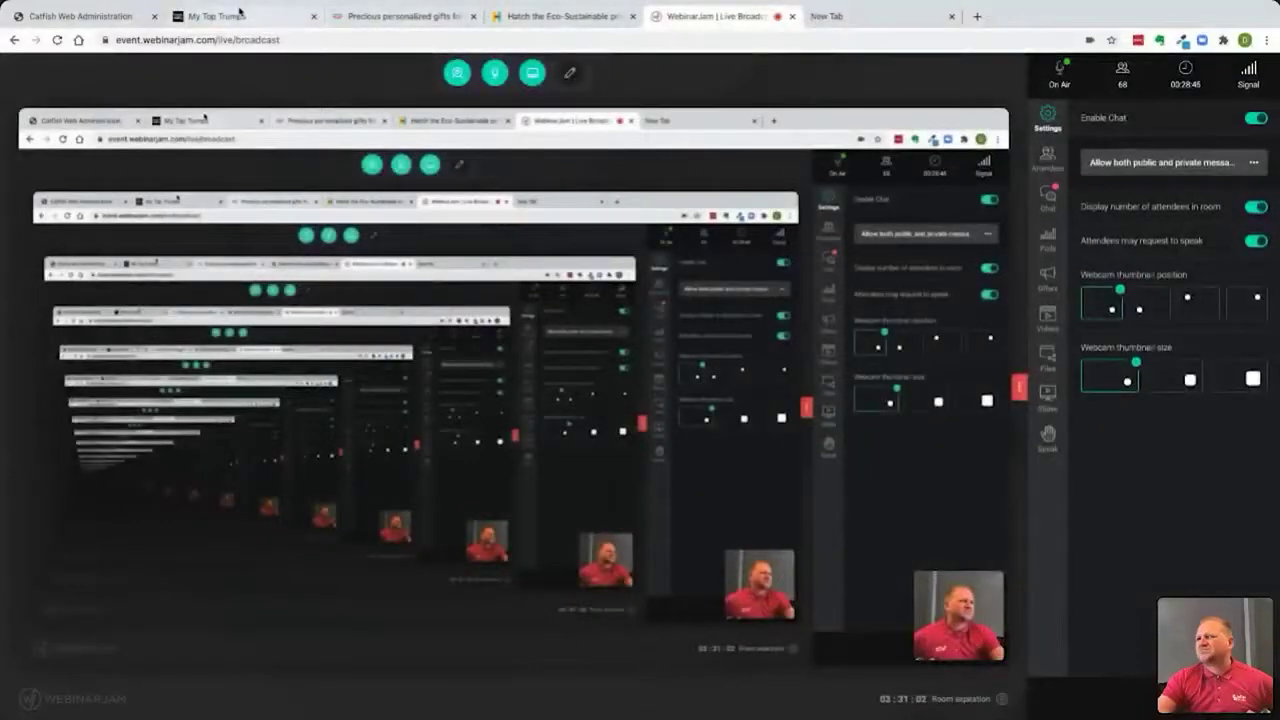
left_click(75, 16)
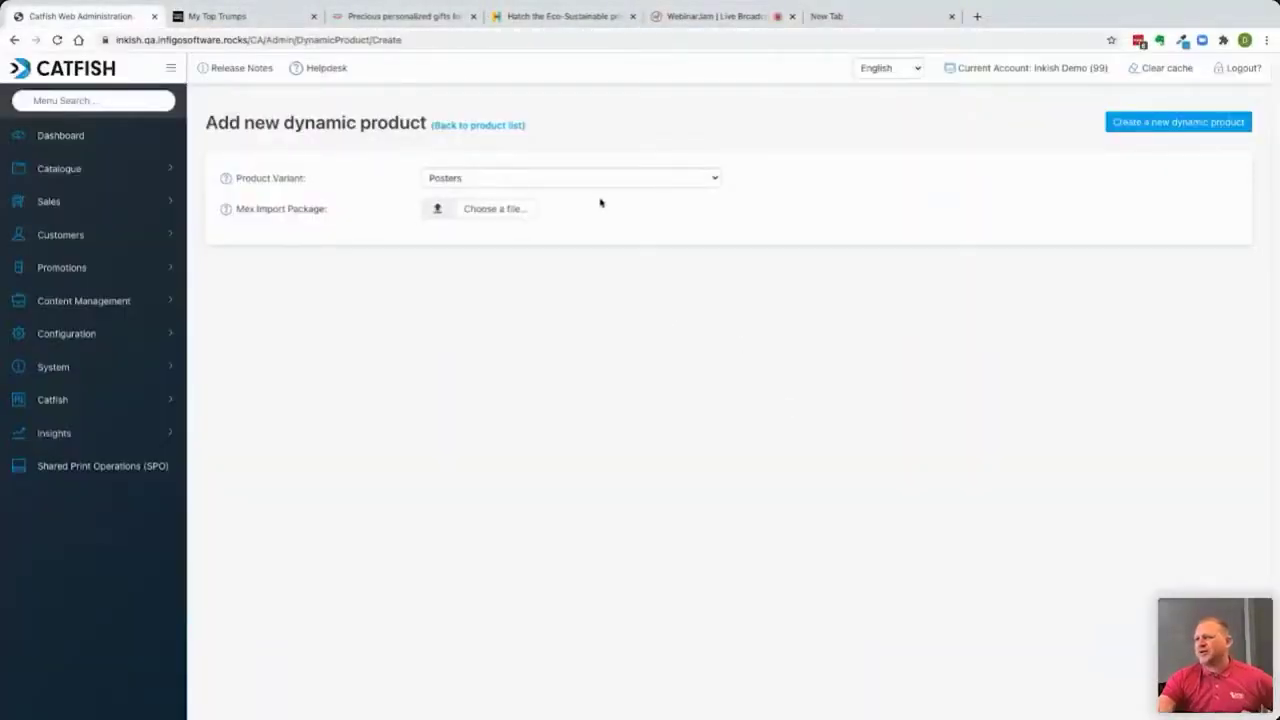
left_click(514, 219)
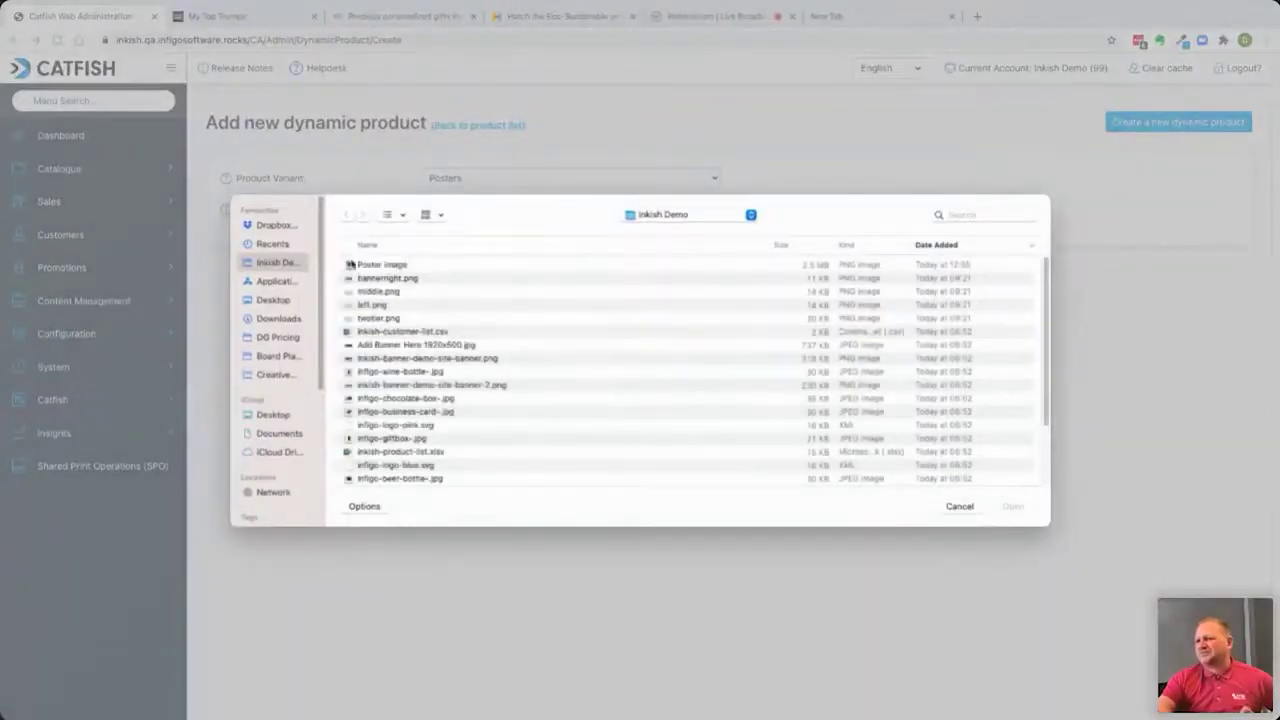
left_click(673, 216)
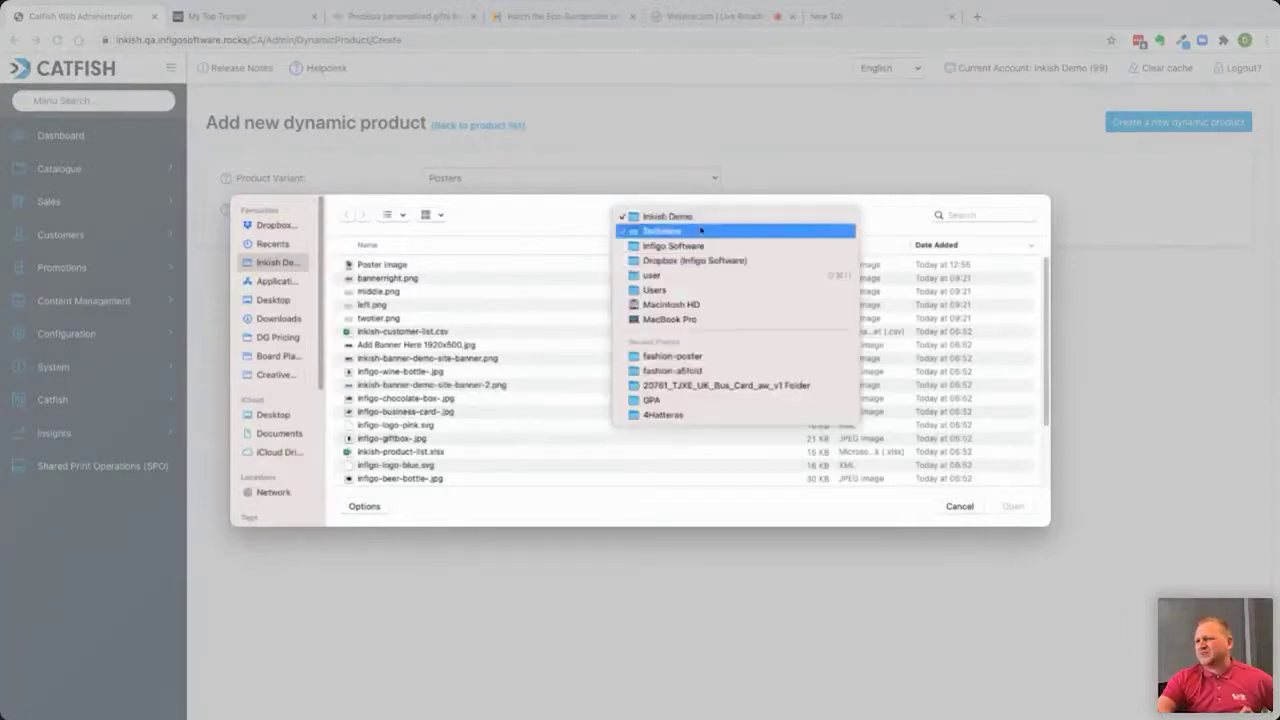
left_click(702, 356)
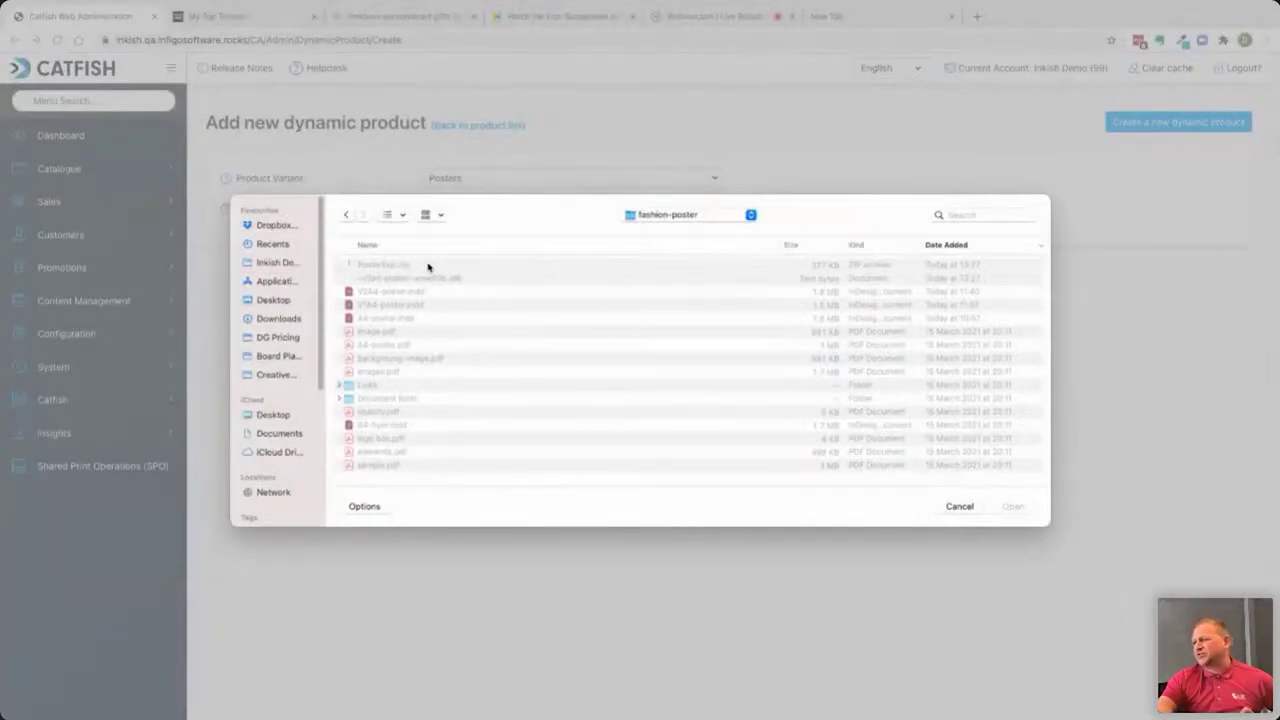
left_click(366, 265)
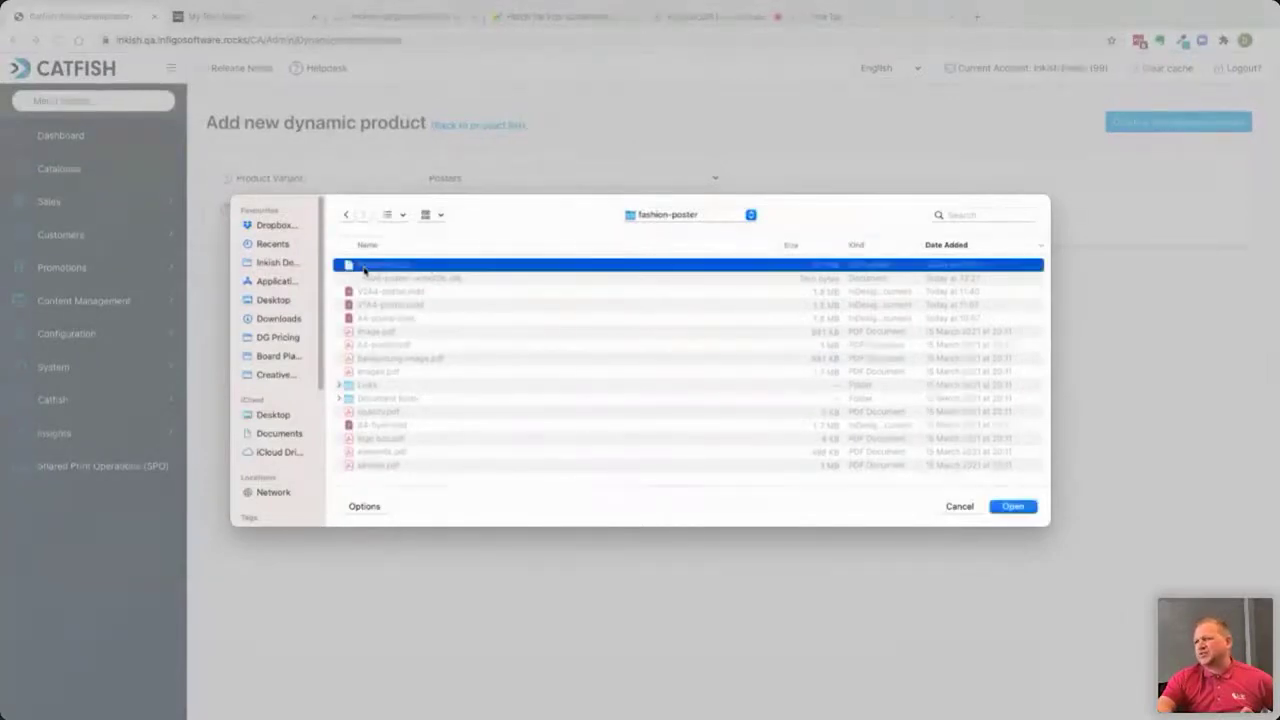
left_click(1005, 506)
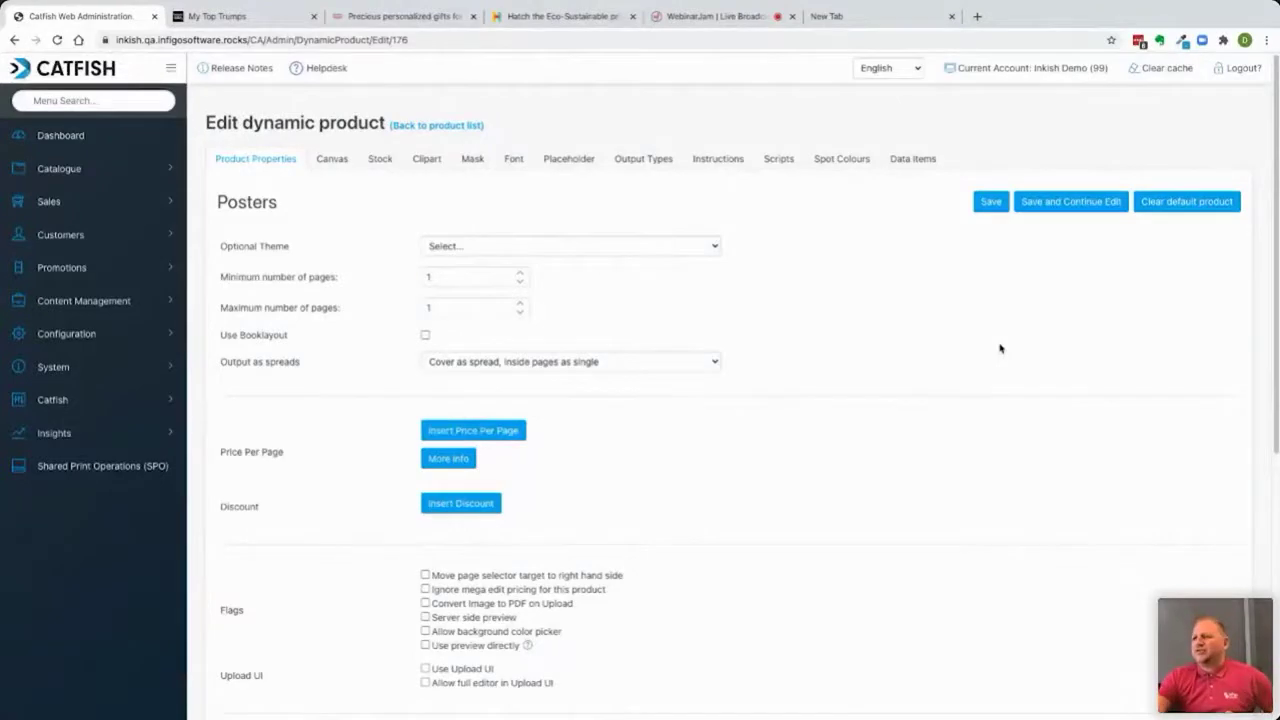
left_click(992, 207)
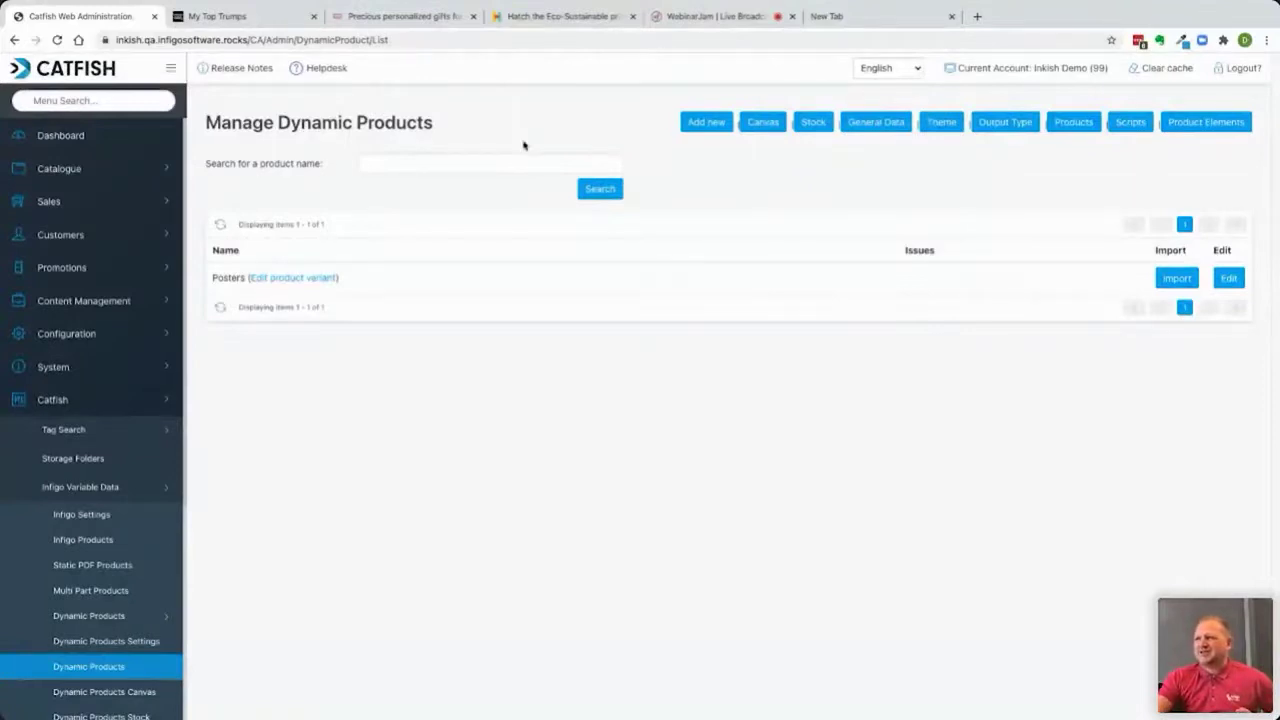
Find Customer Management and impersonate the customer with the Approver role to view the storefront's featured products.
left_click(138, 96)
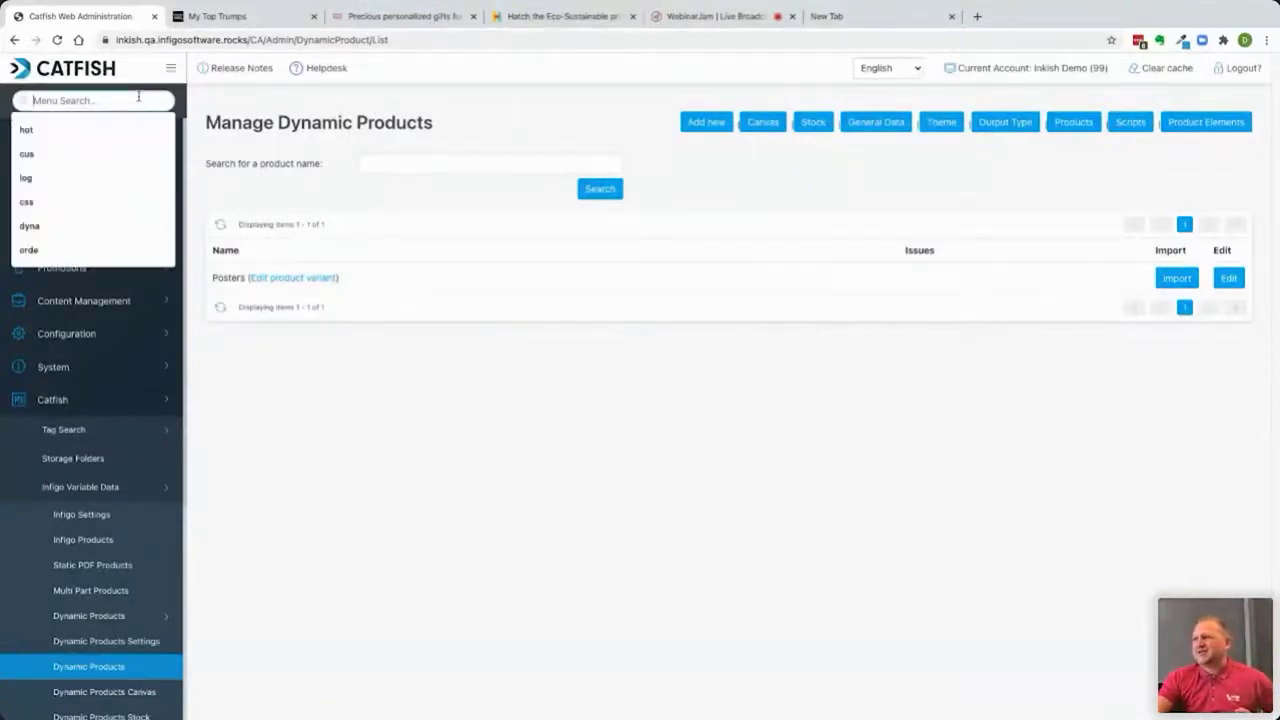
left_click(103, 155)
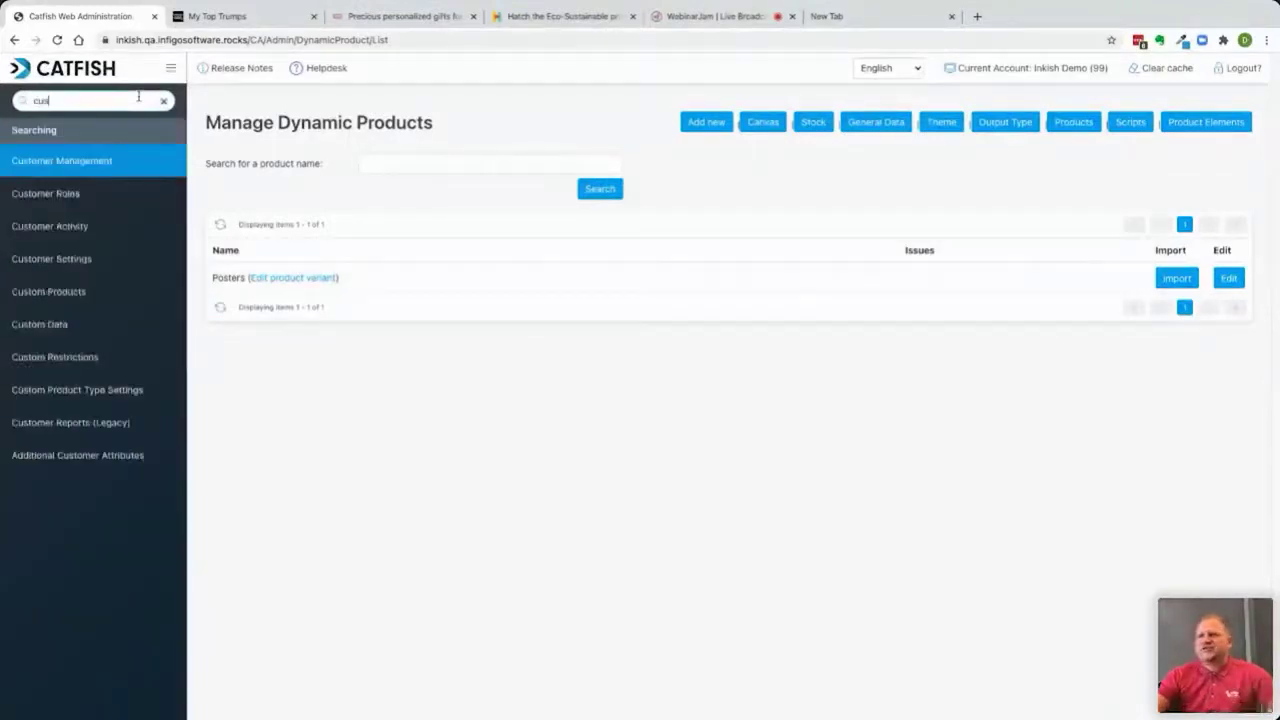
left_click(103, 160)
scroll(726, 480, "down", 3)
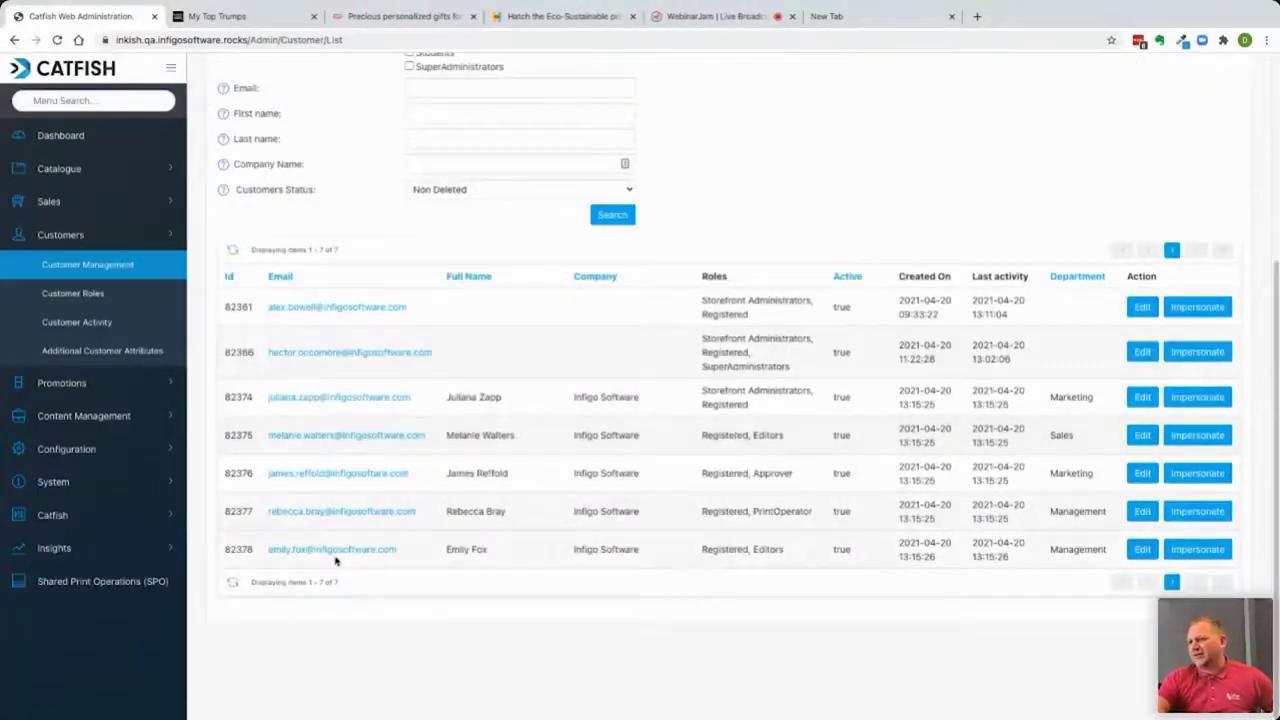
left_click(1205, 474)
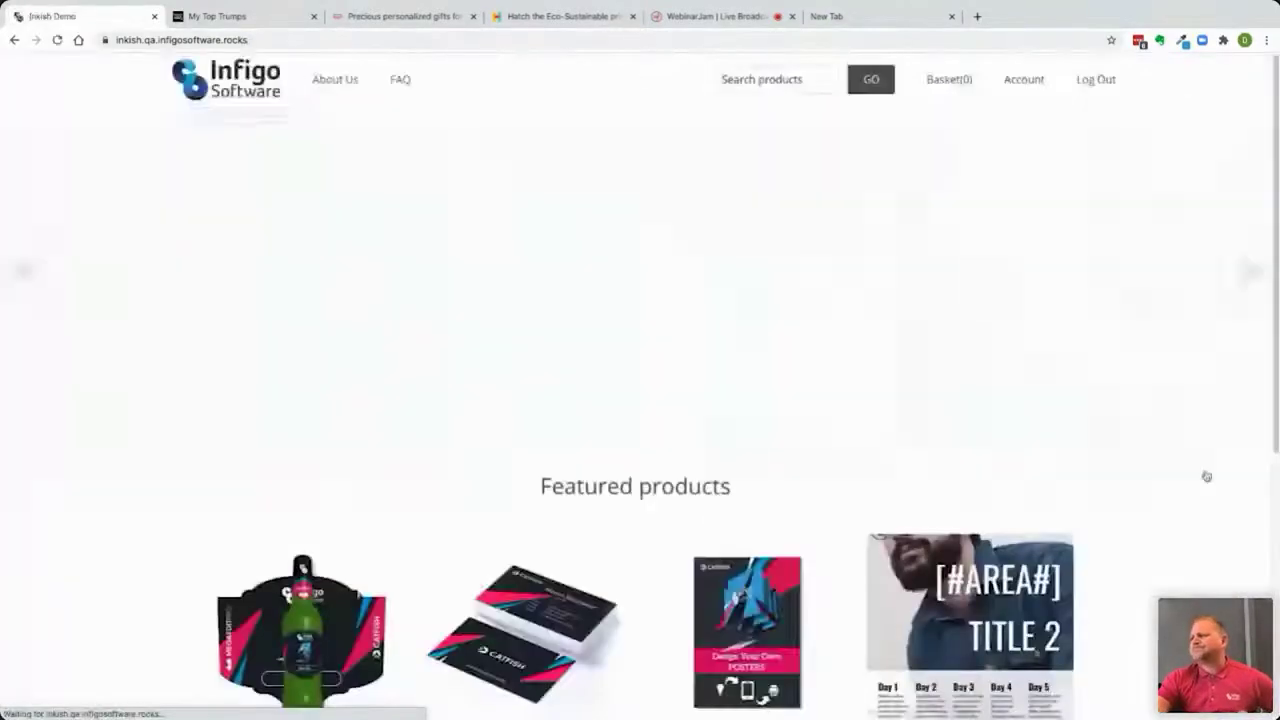
scroll(946, 563, "down", 4)
scroll(946, 566, "up", 1)
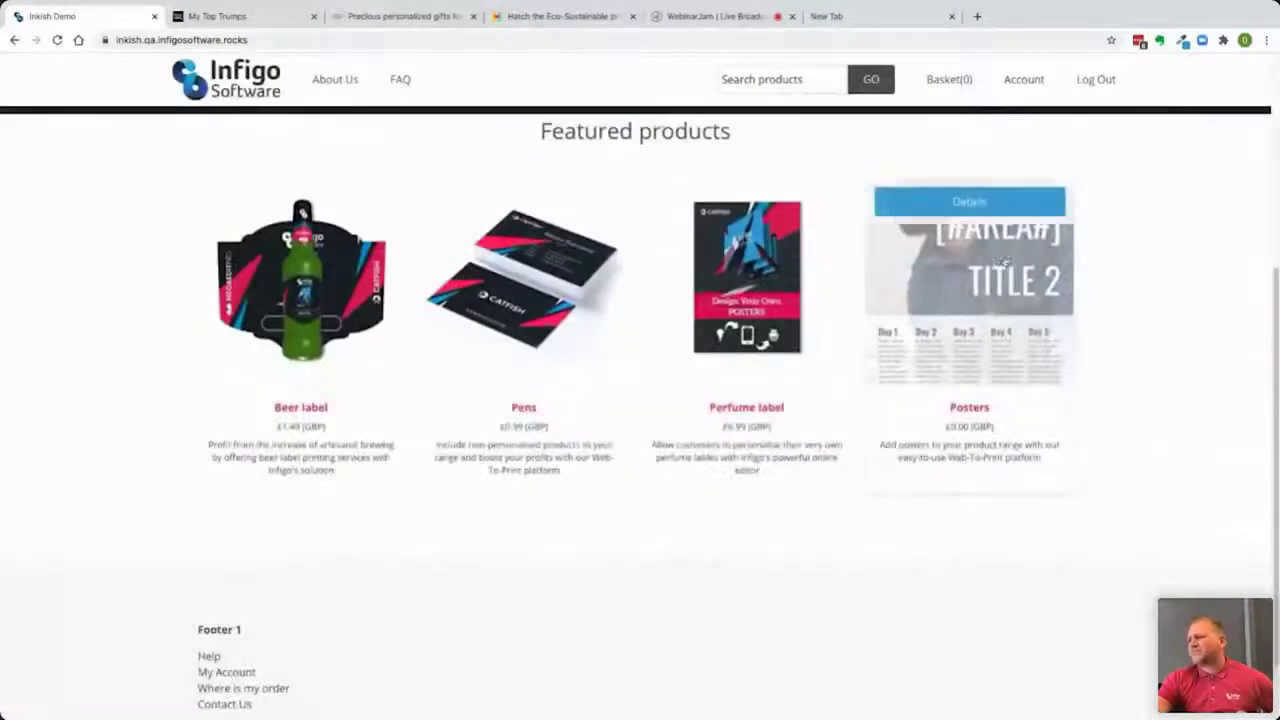
Open the Posters product, select Single sided and poster size A4 after trying A3, and start personalising it.
left_click(985, 208)
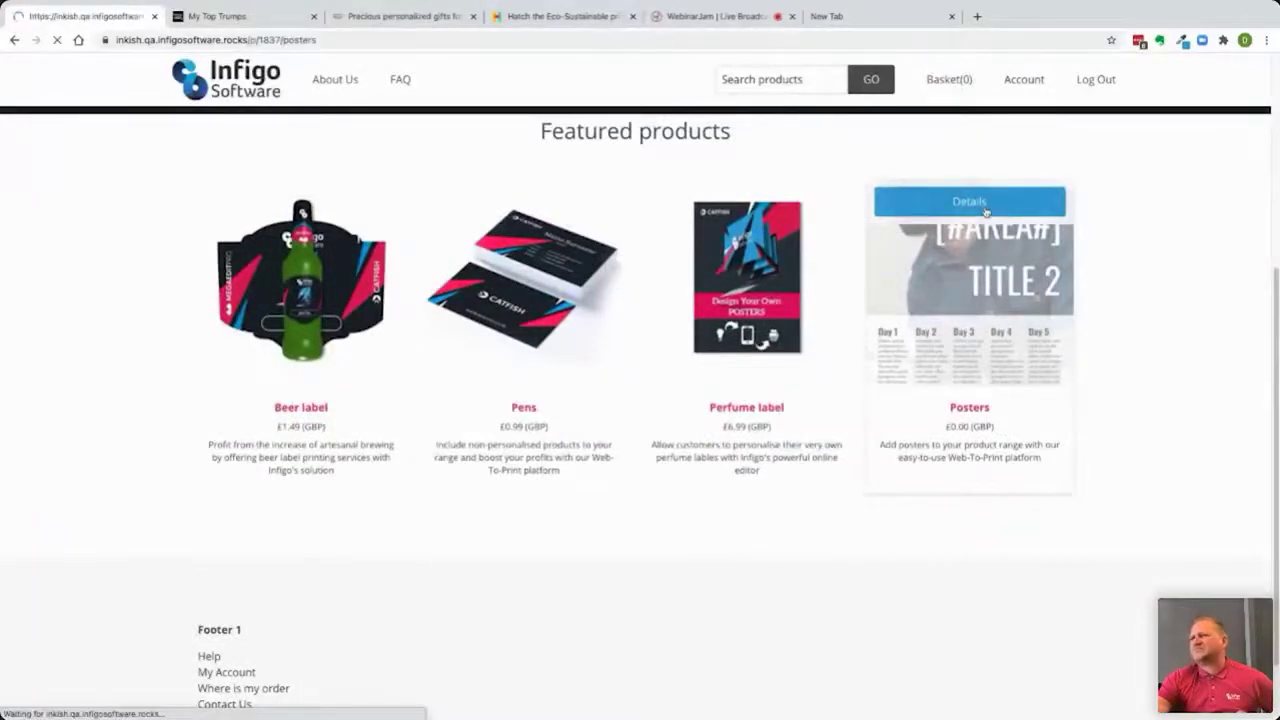
left_click(754, 354)
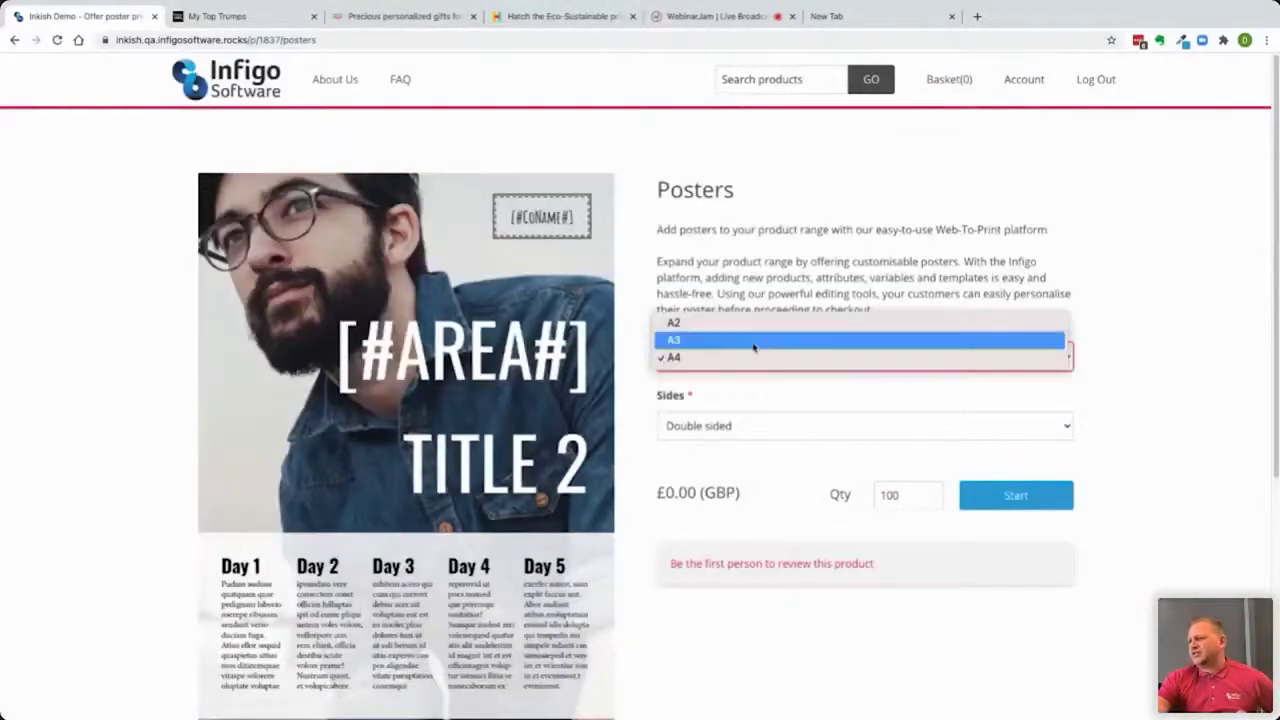
left_click(742, 346)
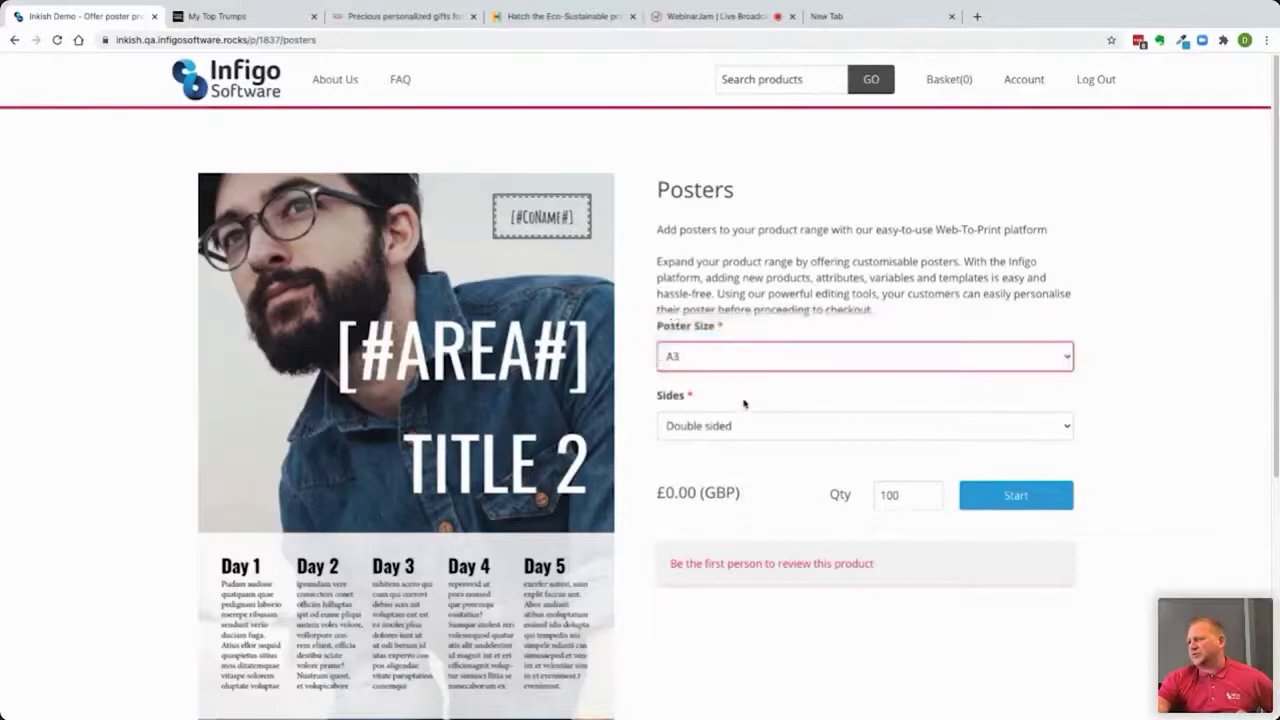
left_click(766, 428)
left_click(738, 444)
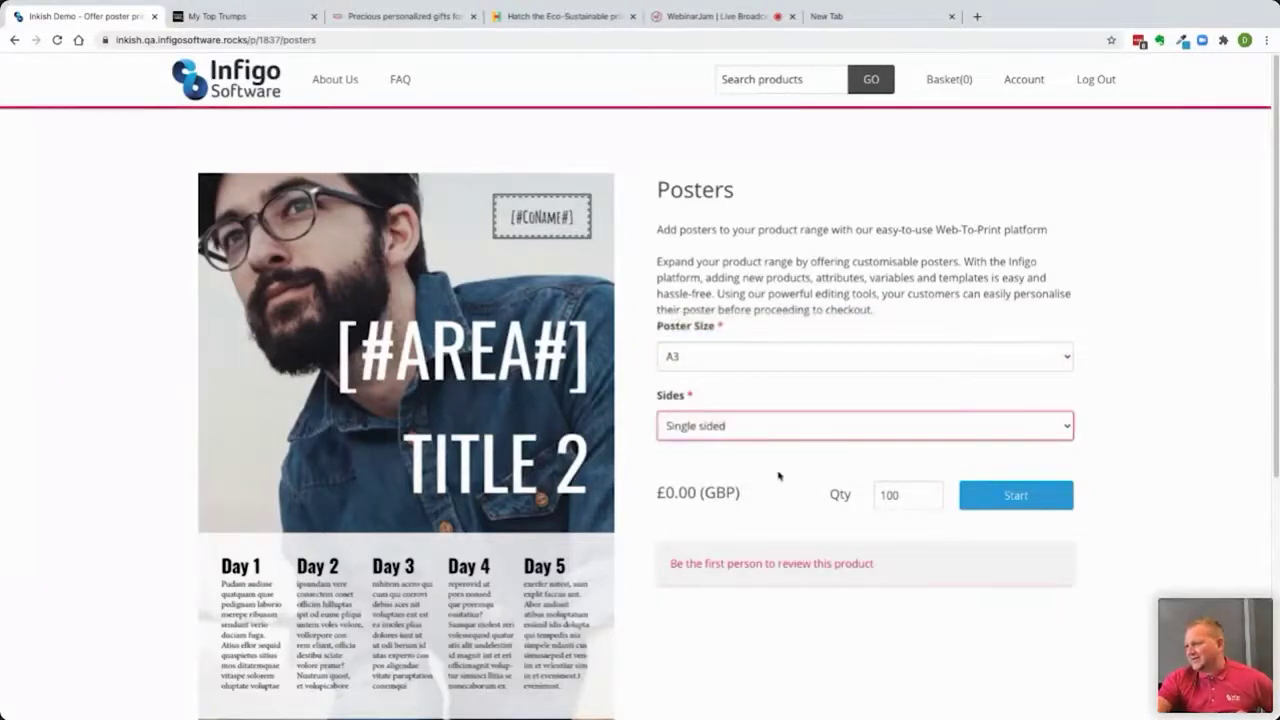
left_click(748, 362)
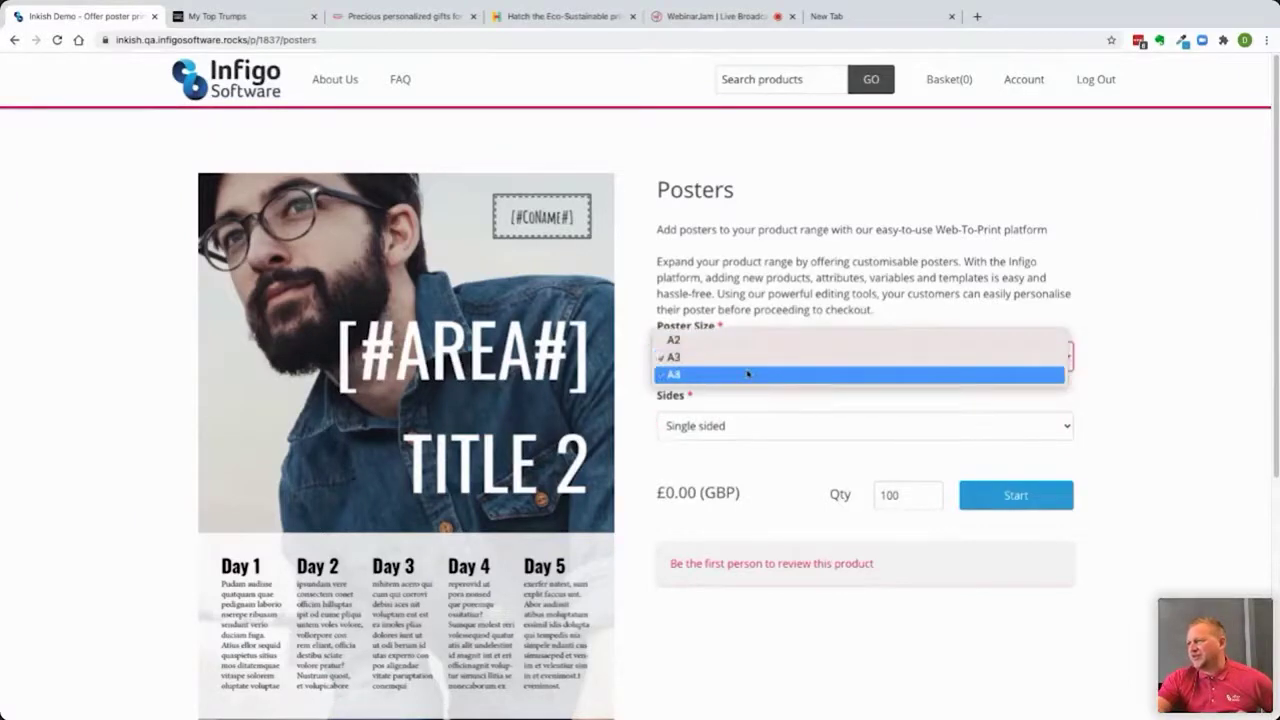
left_click(748, 374)
left_click(986, 496)
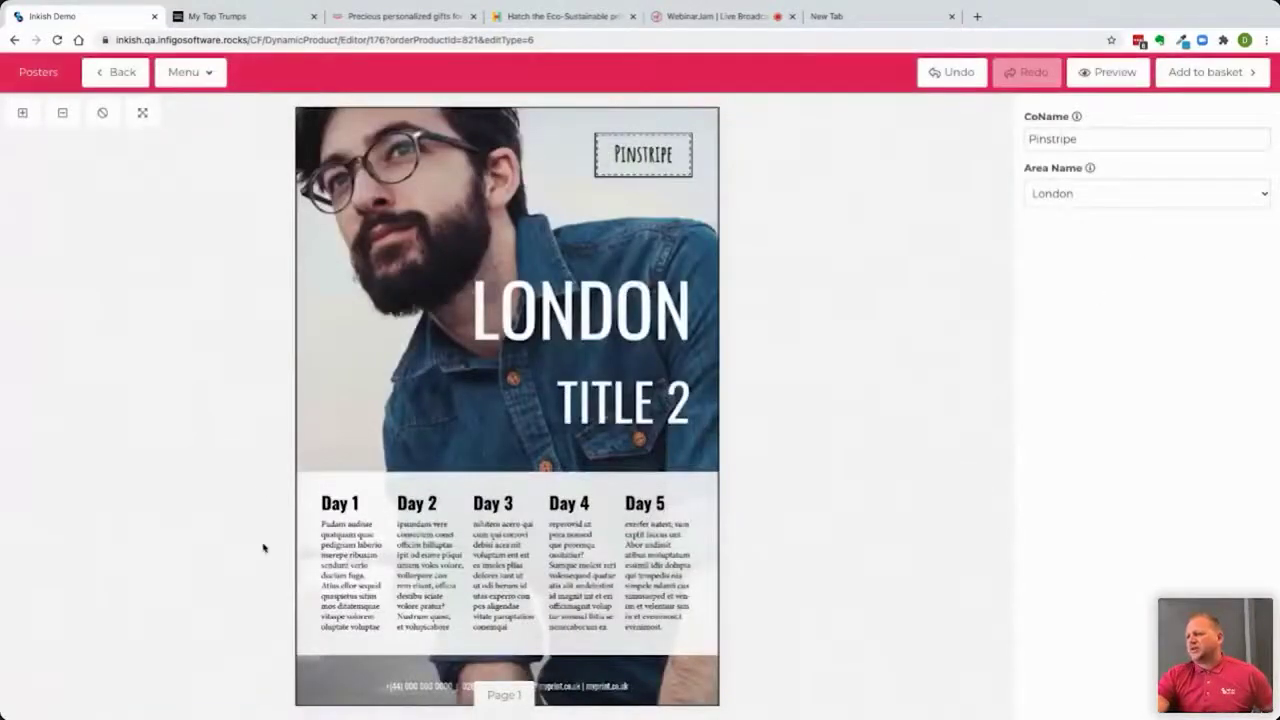
Replace the poster's CoName text with "Inkish Demos are the best".
double_click(1120, 137)
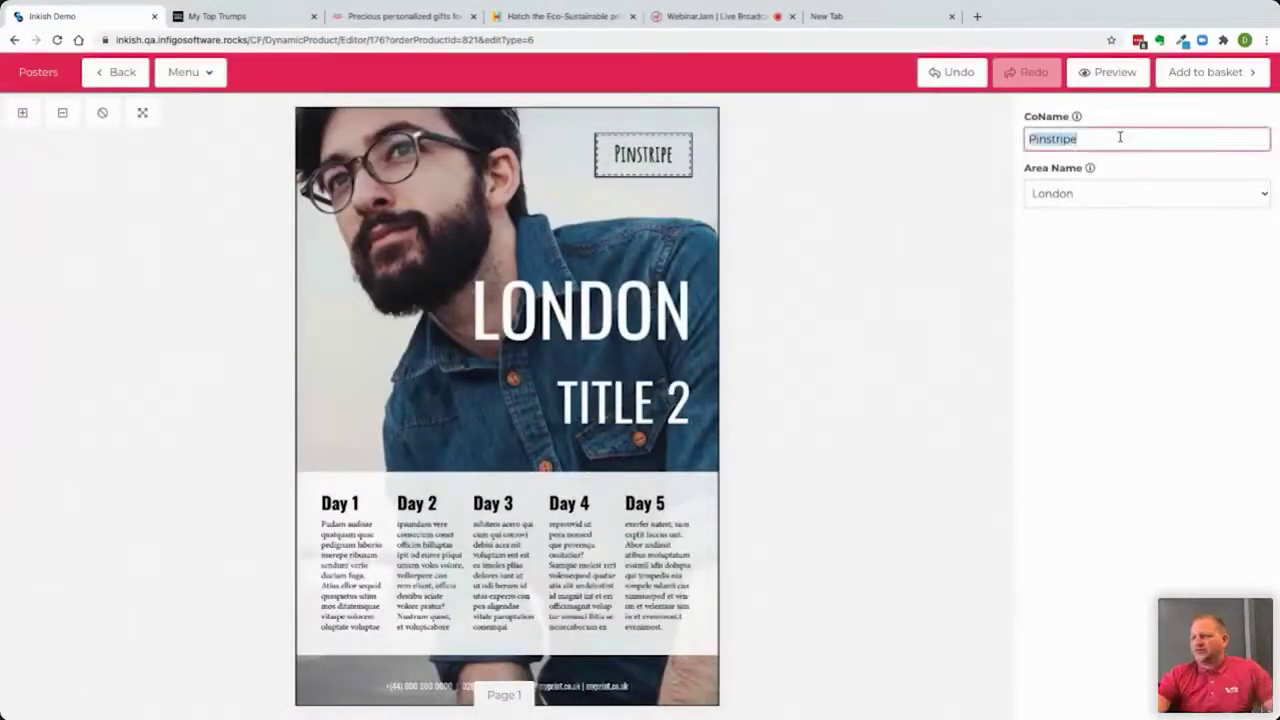
type("Inki")
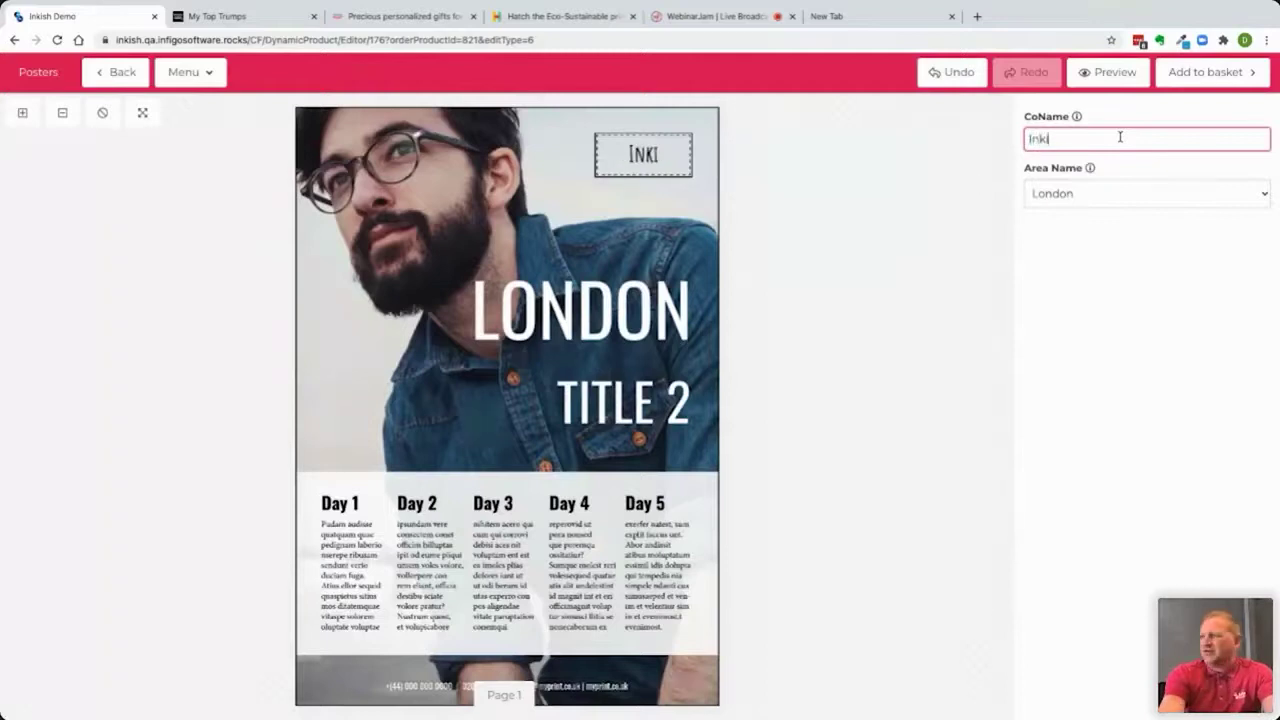
type("sh Demos")
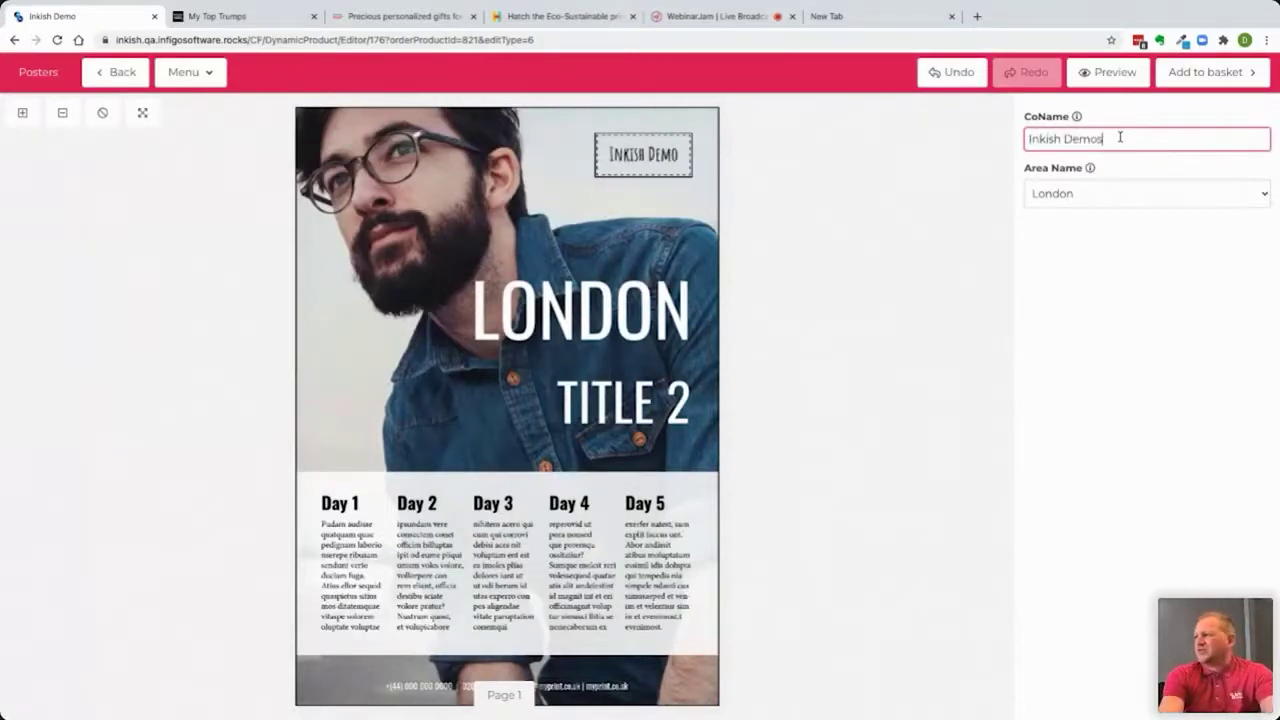
type(" are trhe")
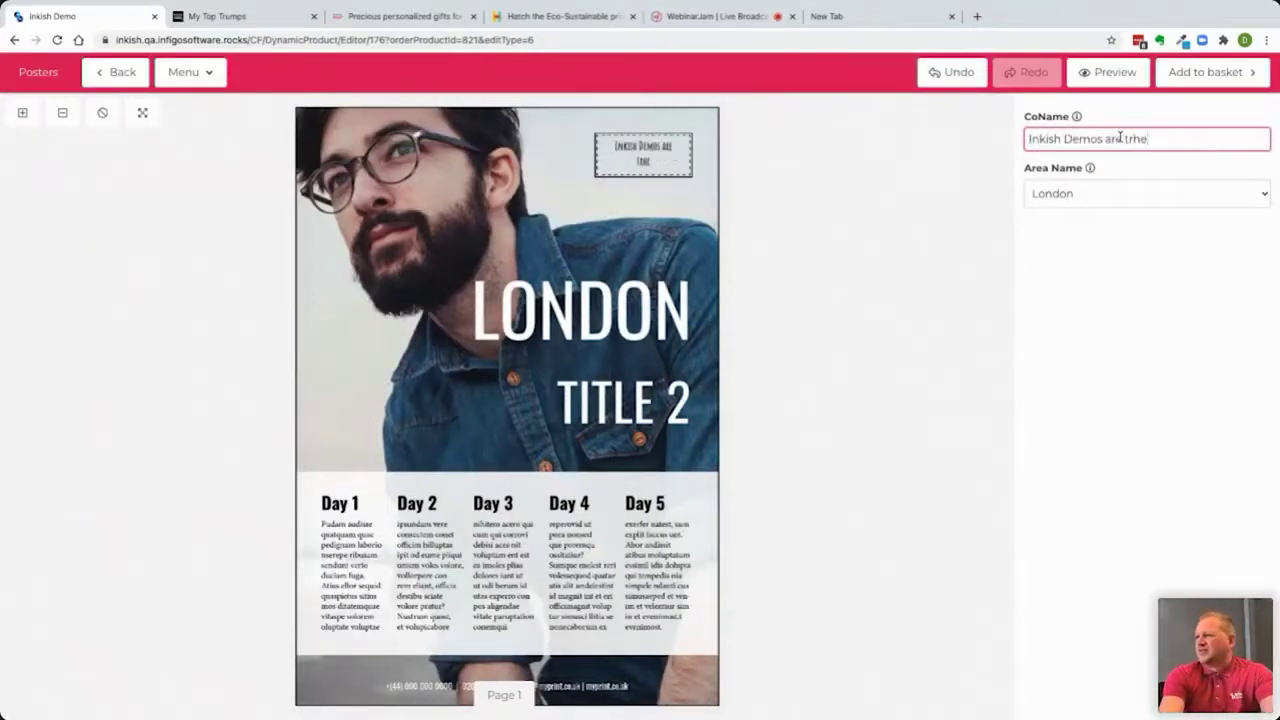
key("BackSpace")
key("BackSpace")
key("BackSpace")
type("he")
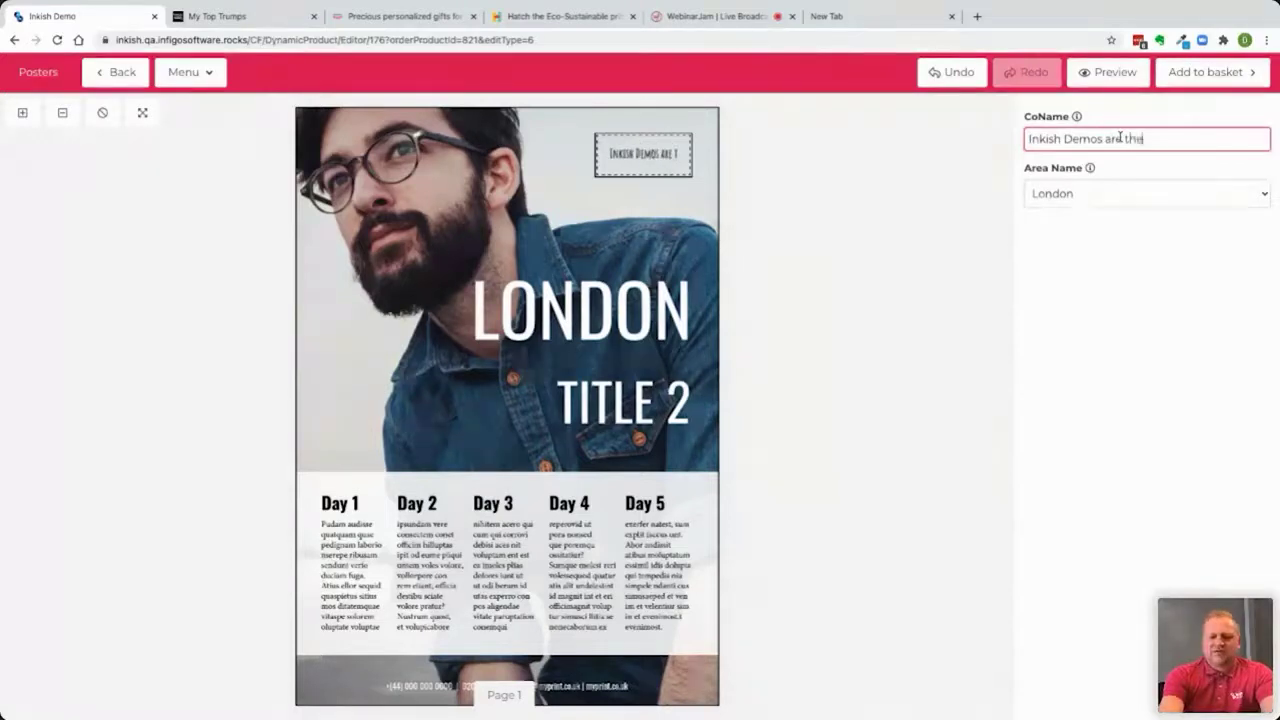
type(" best")
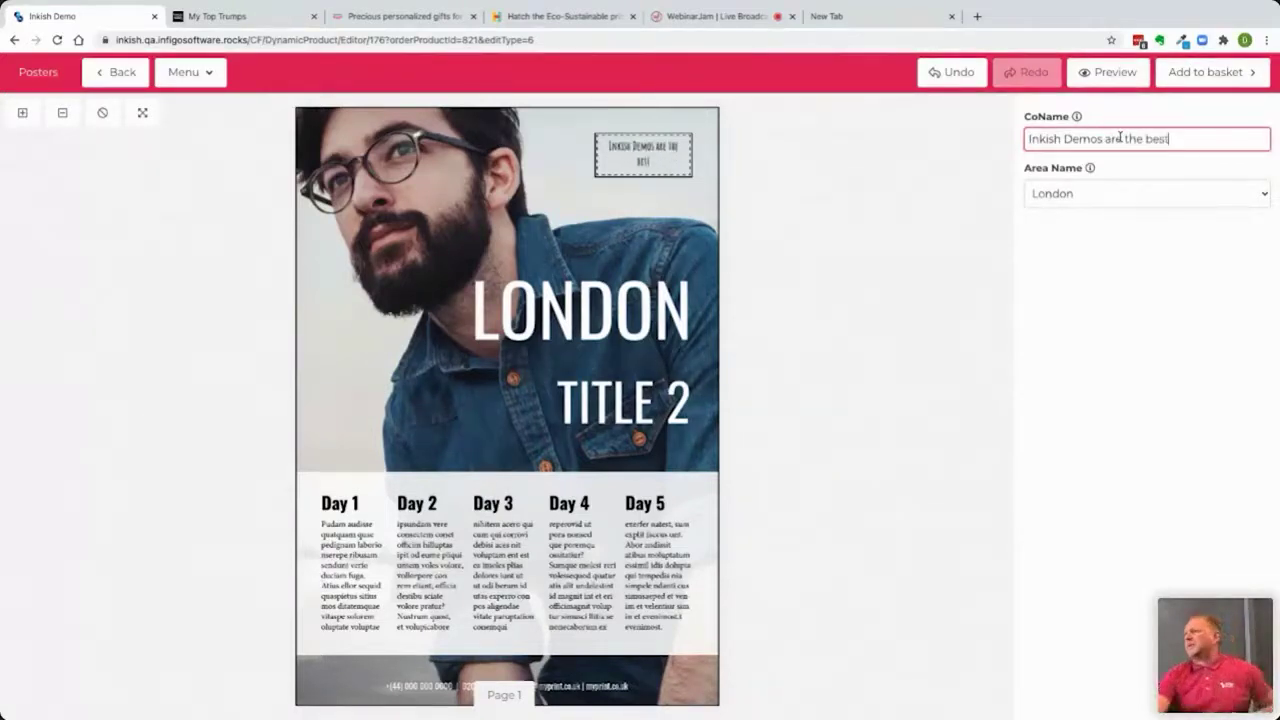
Try Newyork as the poster's Area Name and settle on Glasgow.
left_click(1100, 200)
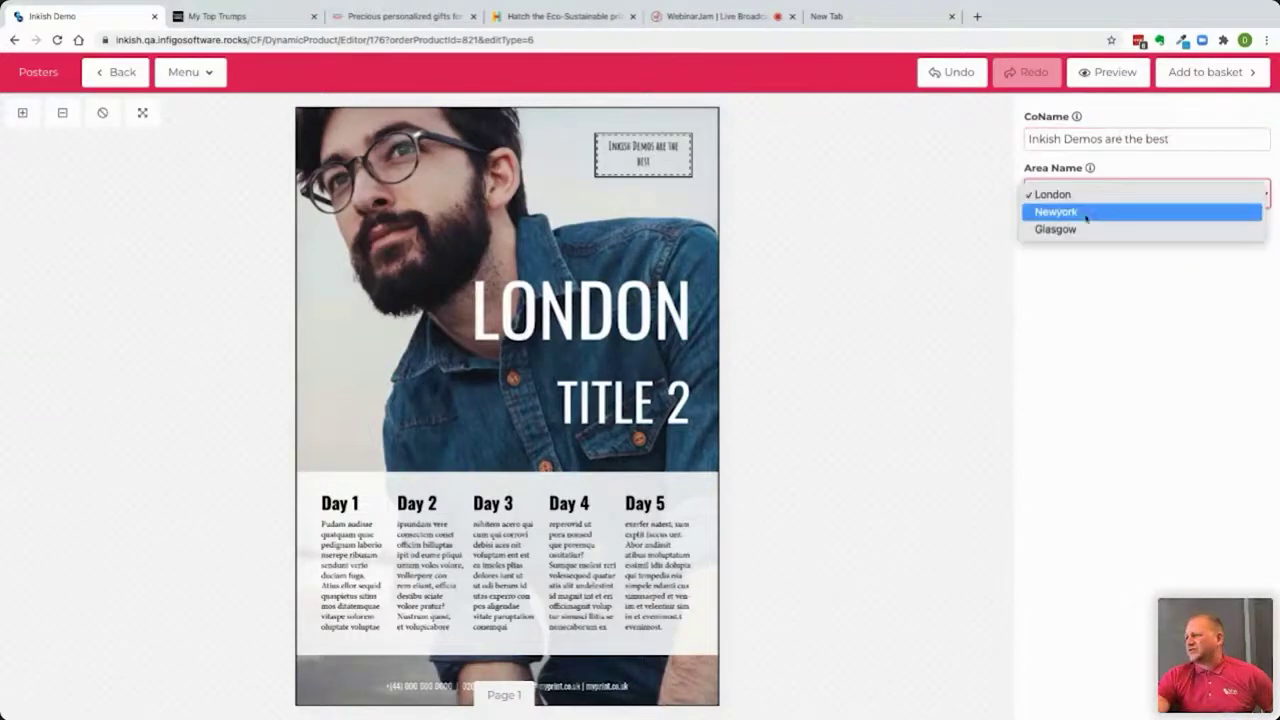
left_click(1087, 211)
left_click(1100, 203)
left_click(1094, 211)
Replace the TITLE 2 text on the poster with "HELLO EVERYONE IS THIS NOT COOL" and close its text options.
left_click(642, 398)
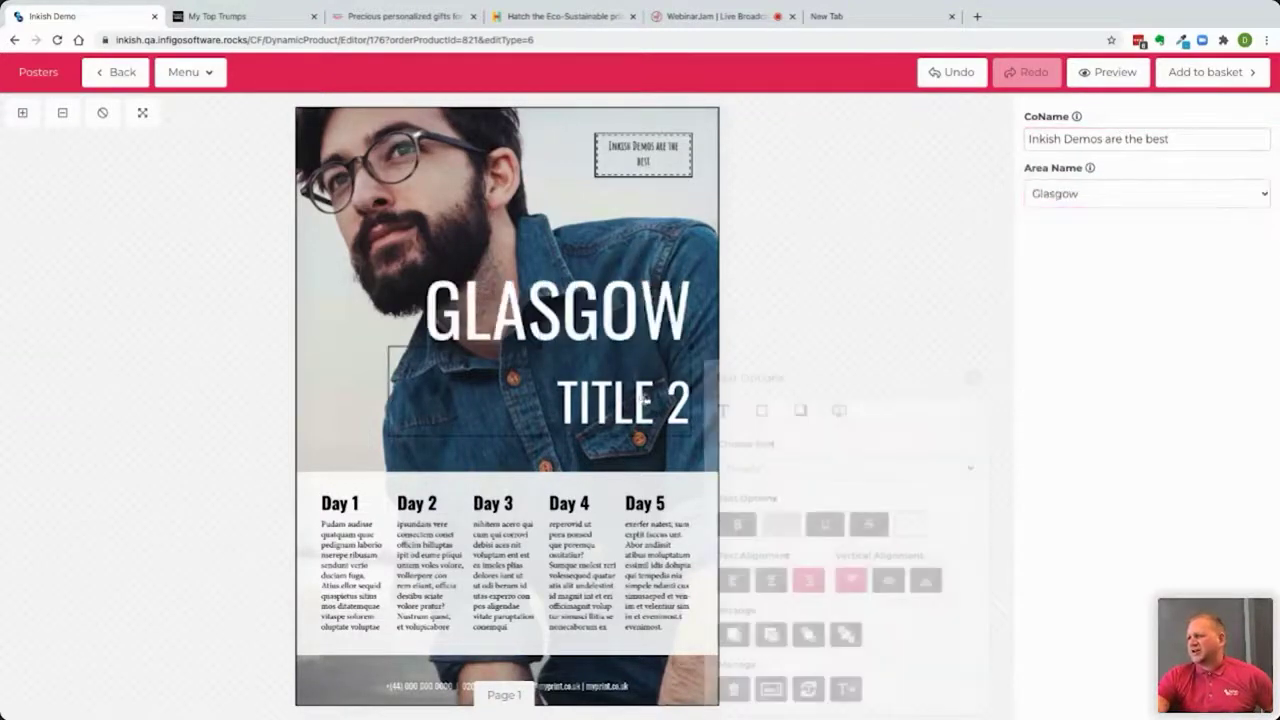
double_click(642, 398)
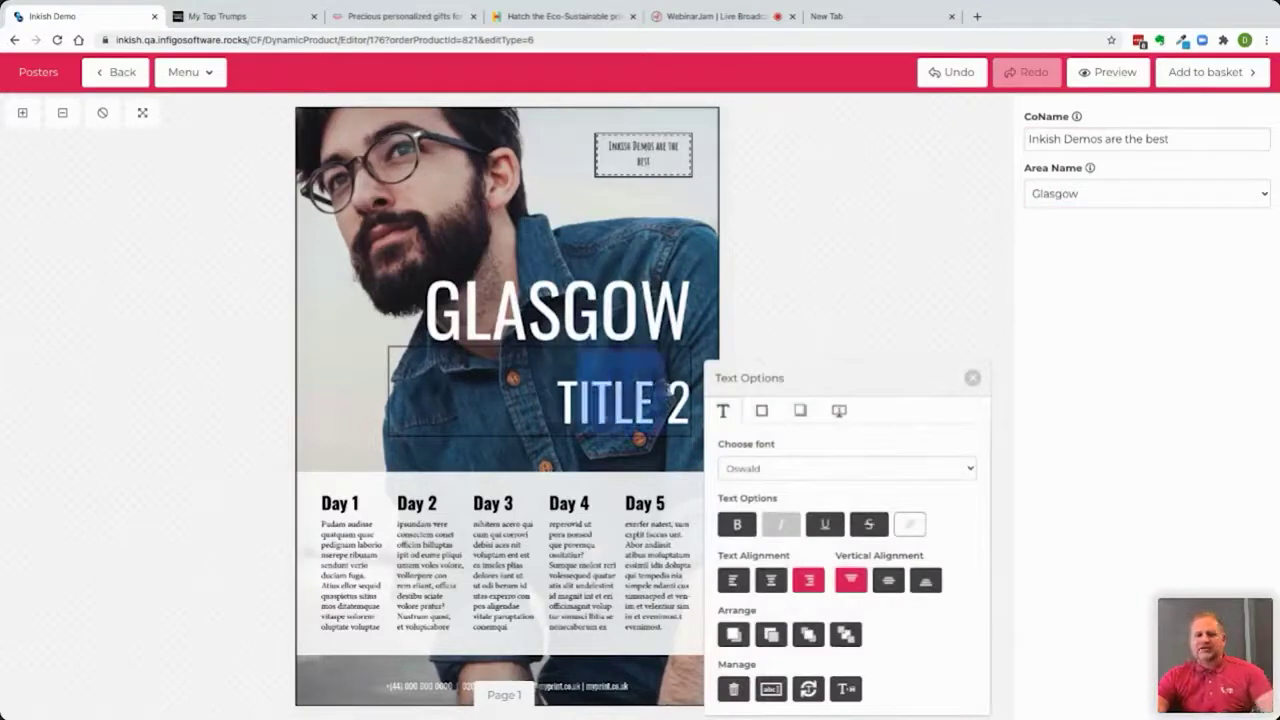
triple_click(668, 390)
type("HELLO EVER")
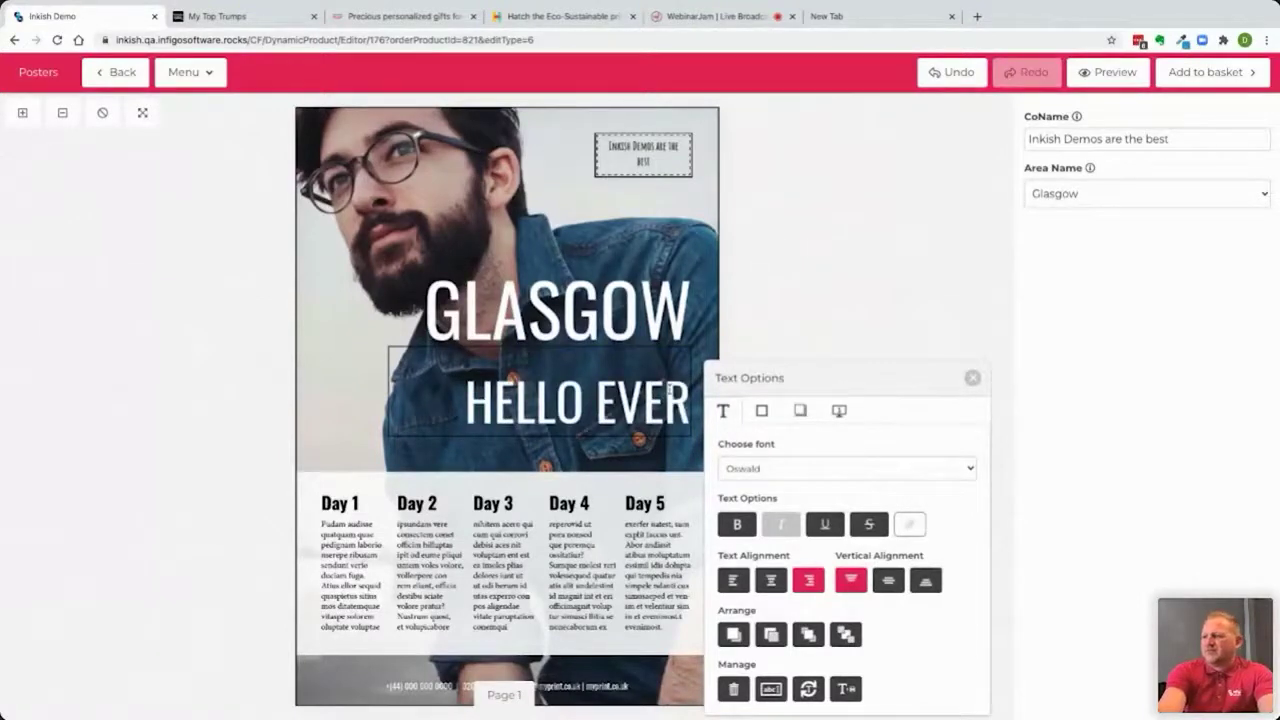
type("YONE IS THS")
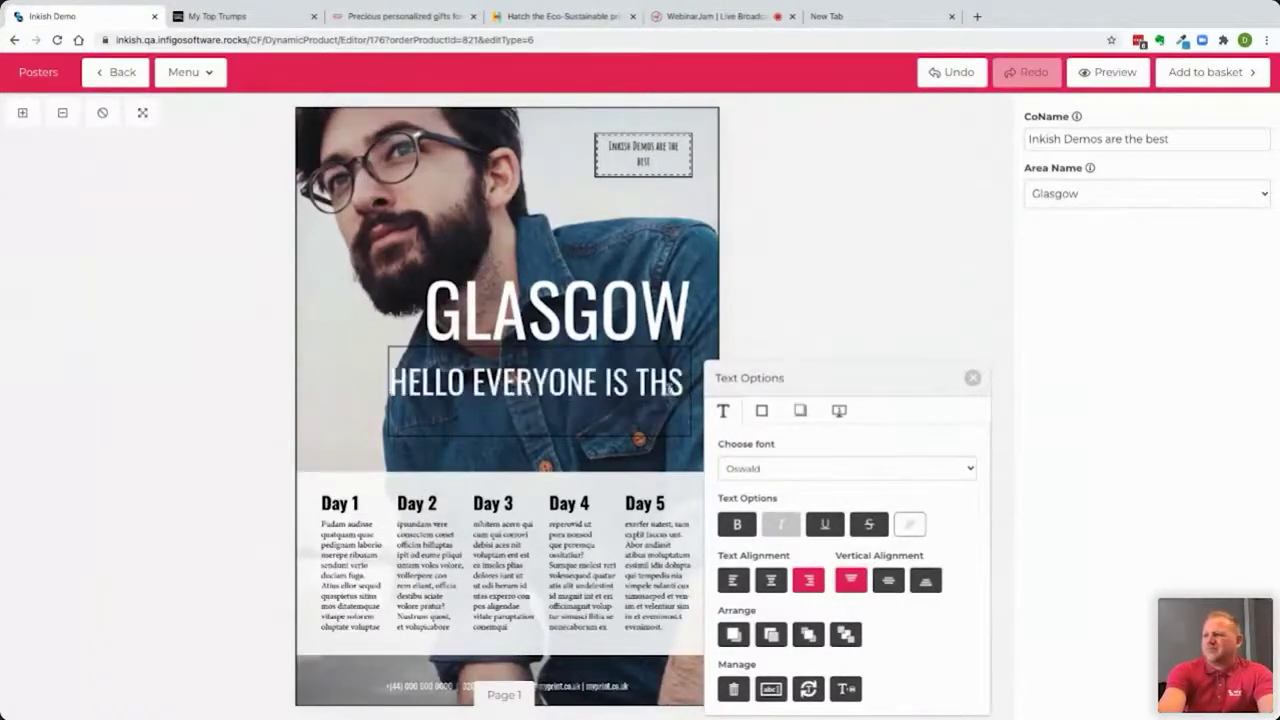
key("BackSpace")
type("IS NOT")
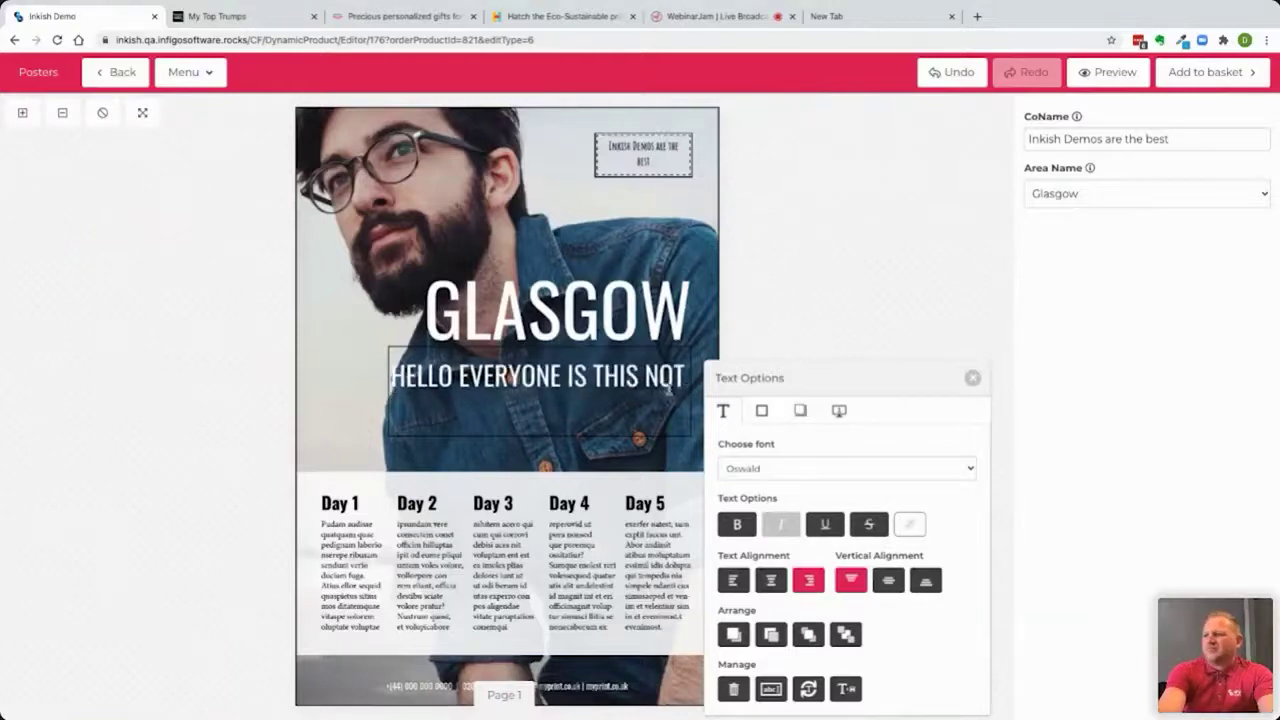
type(" COOLORW")
key("BackSpace")
key("BackSpace")
key("BackSpace")
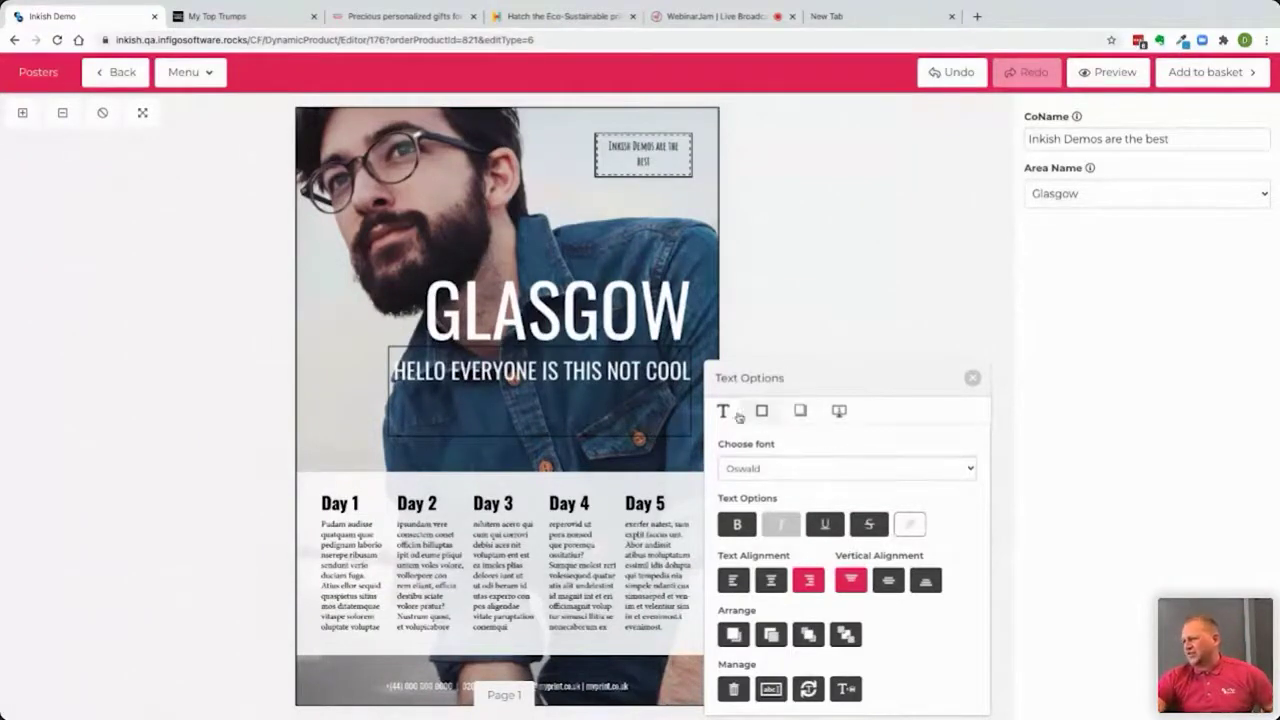
left_click(972, 378)
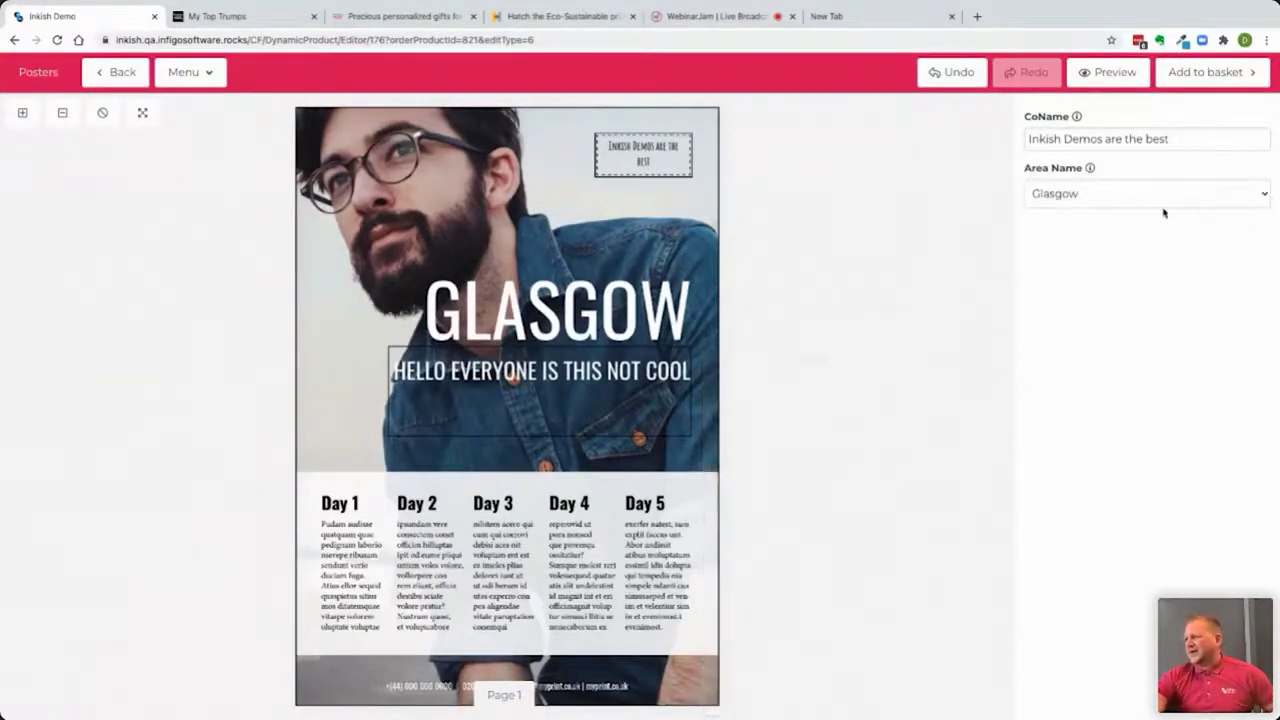
Add the personalised poster to the basket, confirming the design is ready, and proceed to checkout.
left_click(1208, 72)
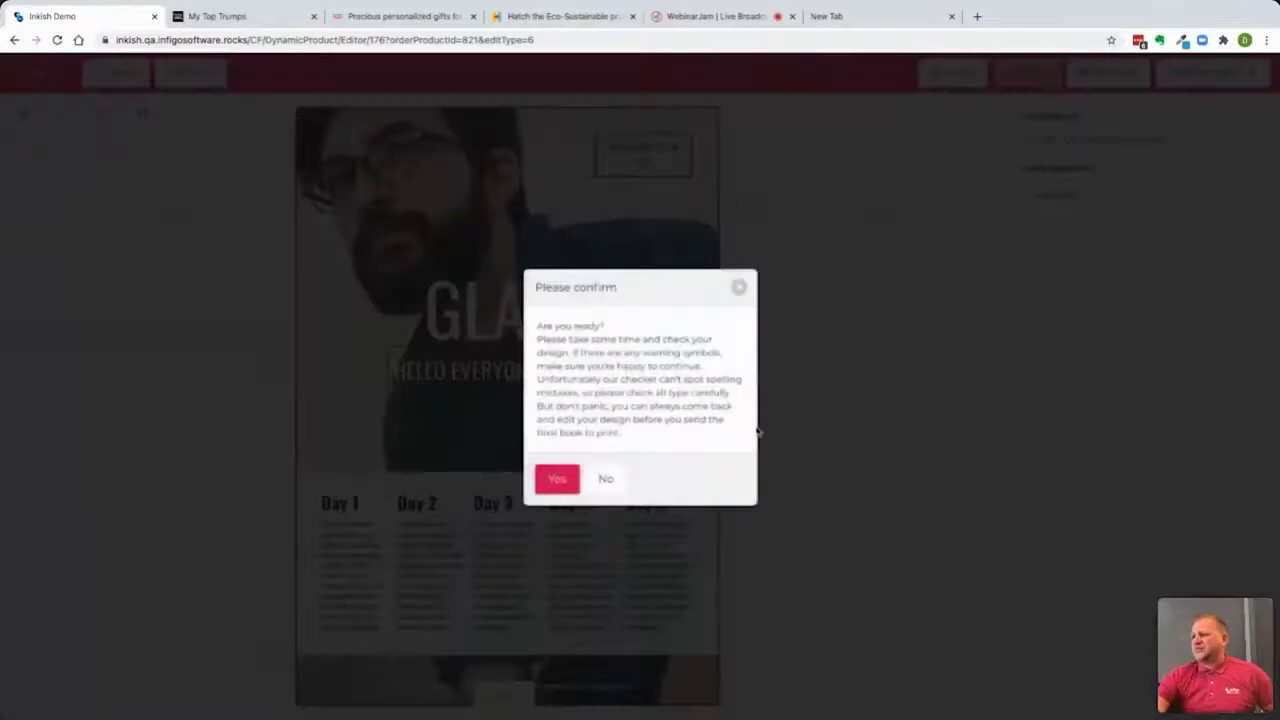
left_click(553, 483)
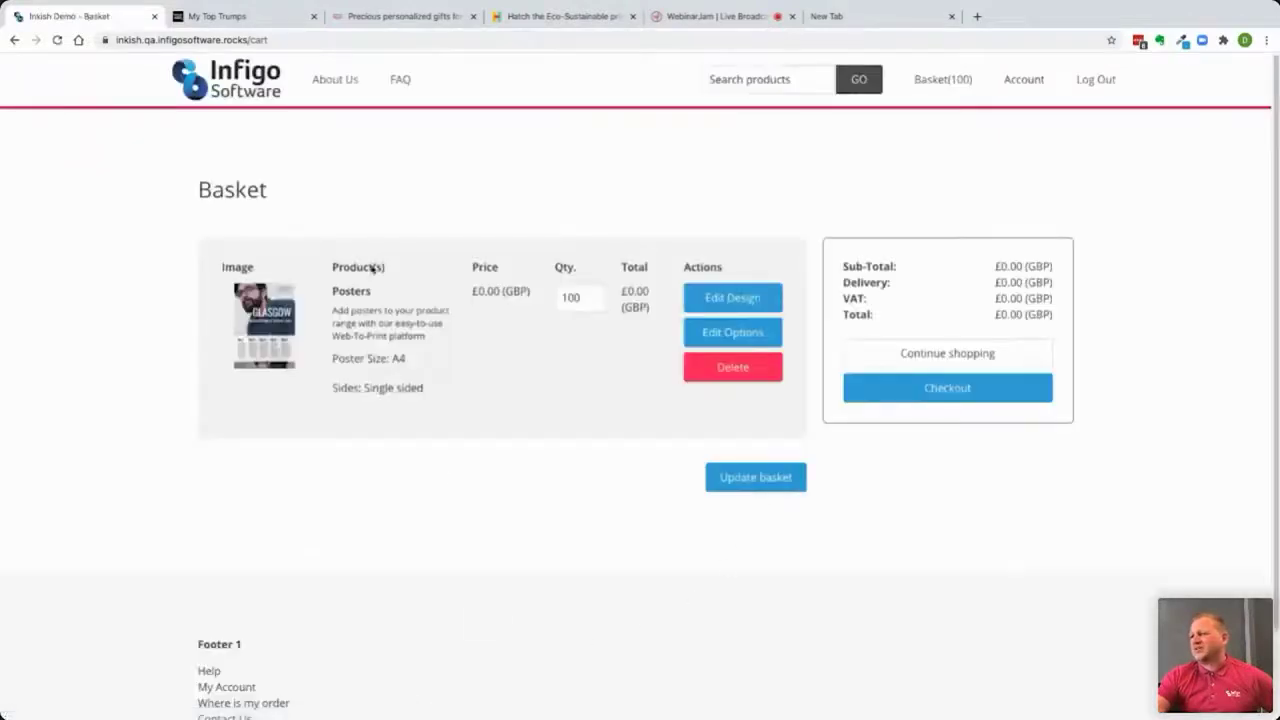
left_click(953, 401)
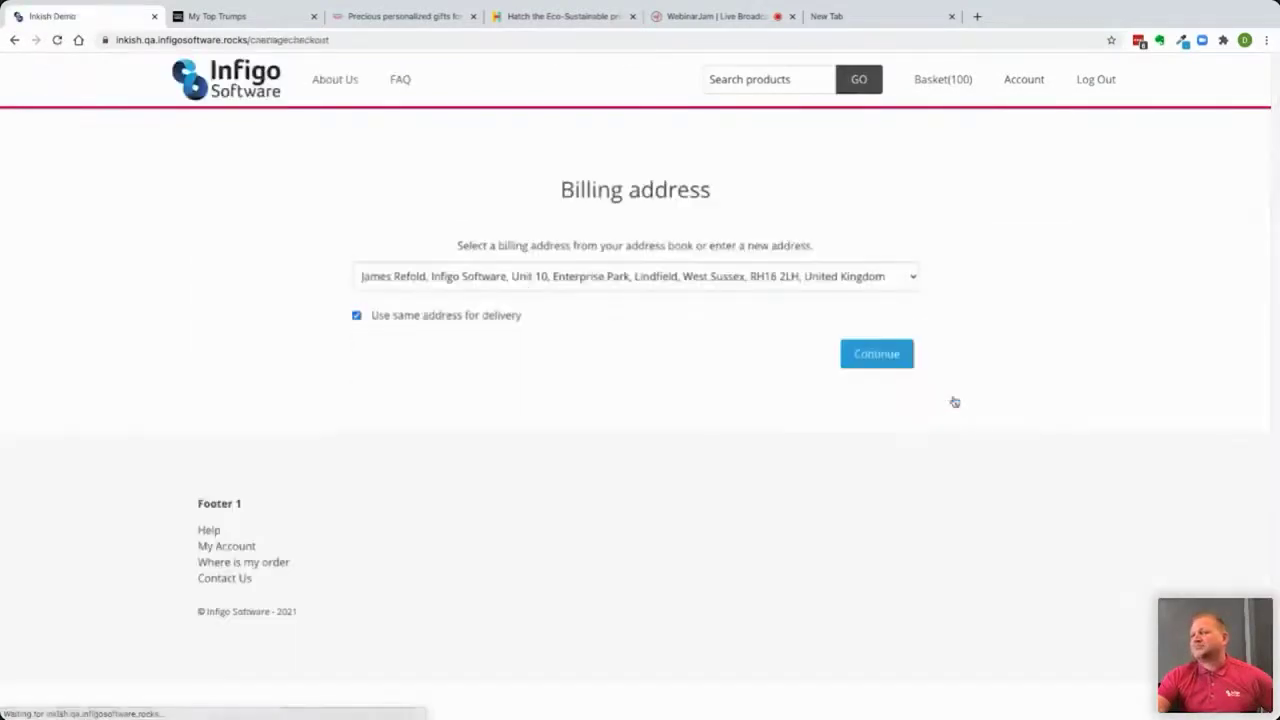
Place the poster order using the saved billing address, the same address for delivery, and the Standard delivery method.
left_click(635, 277)
left_click(614, 277)
left_click(877, 355)
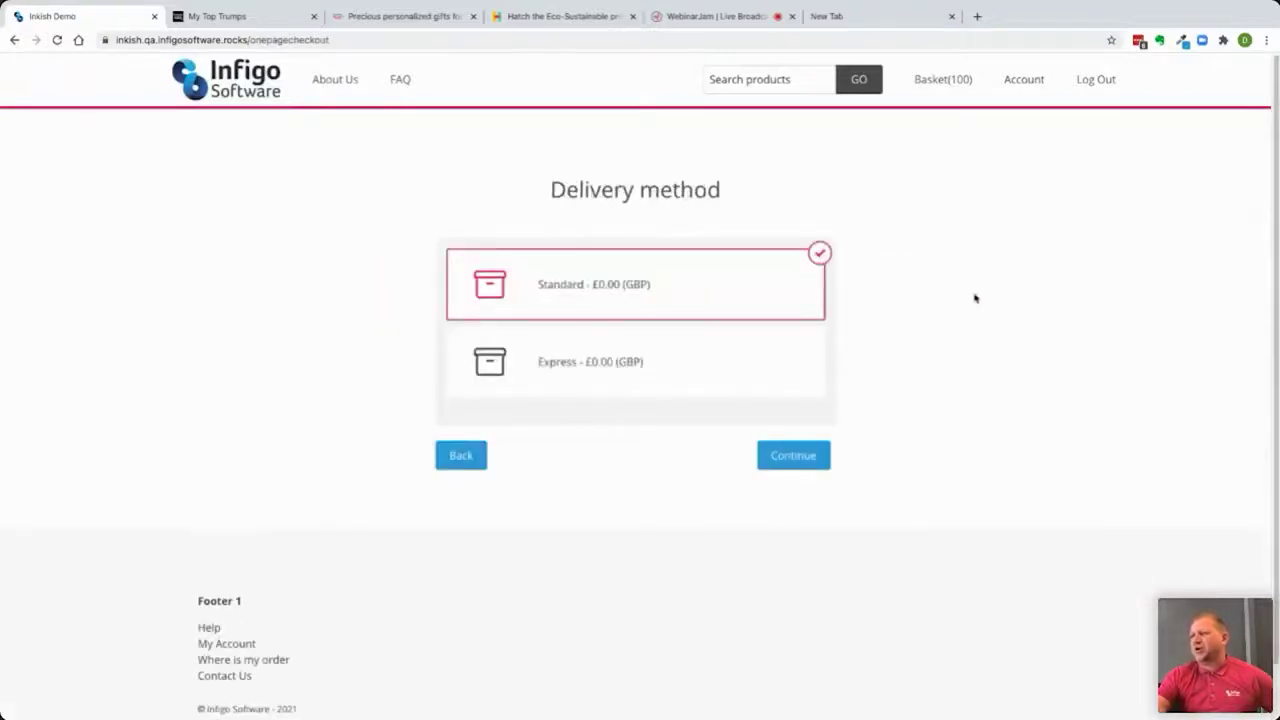
left_click(665, 367)
left_click(684, 311)
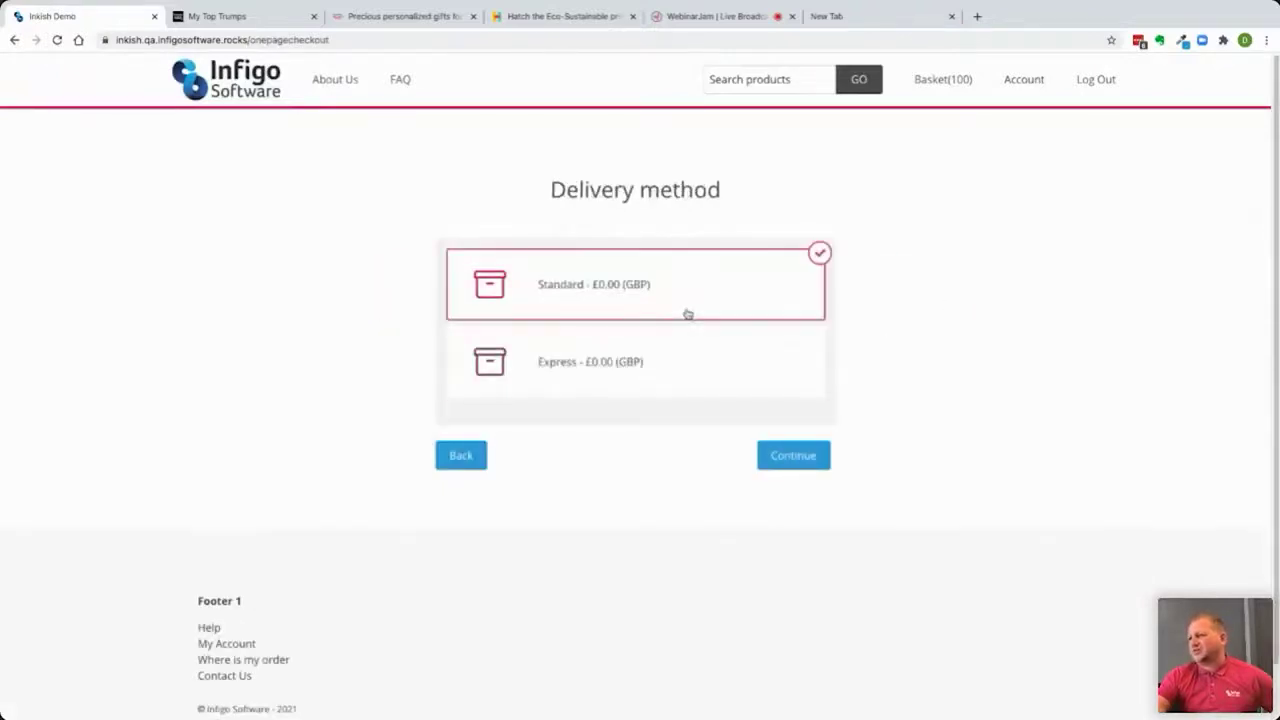
left_click(800, 458)
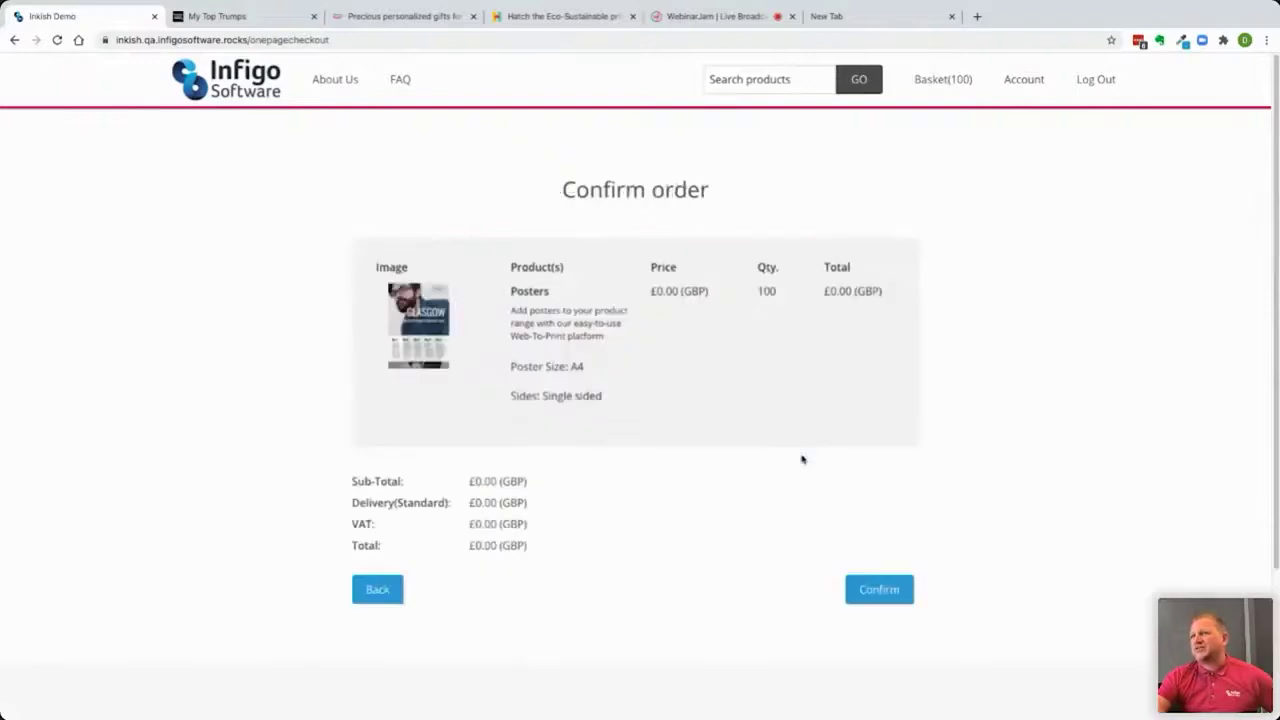
left_click(862, 591)
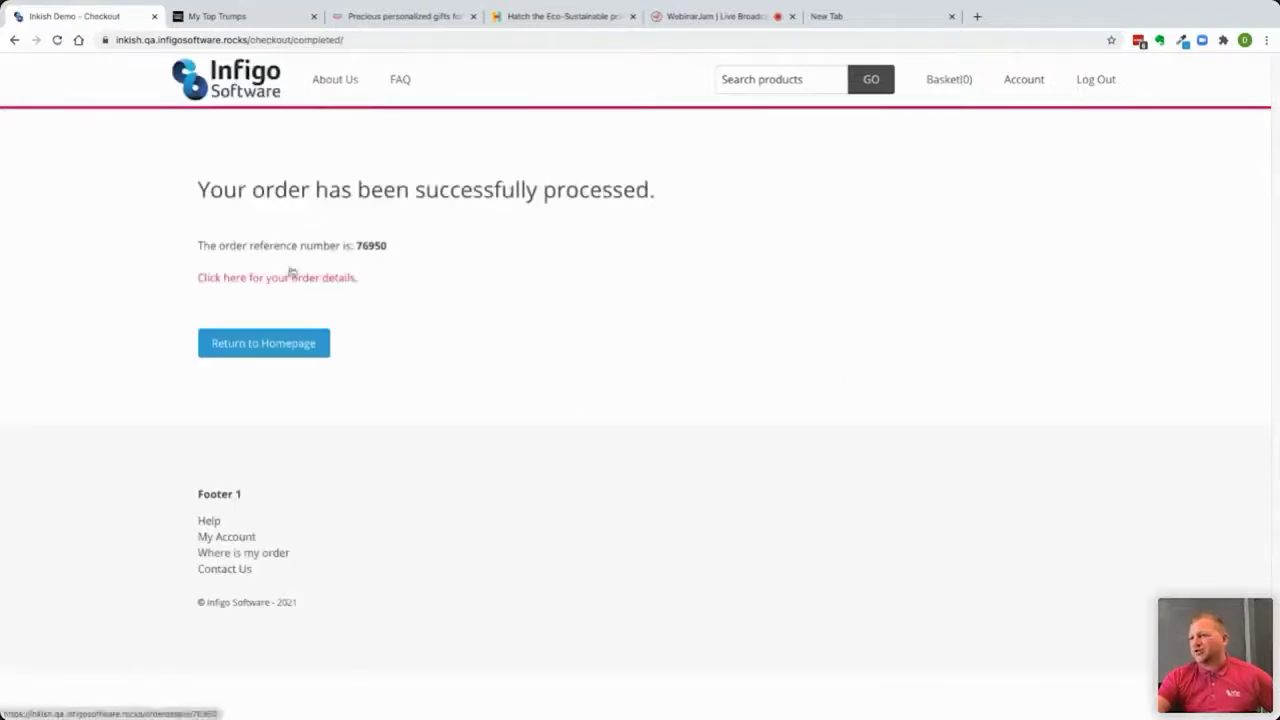
Open the completed order's details and examine its reference number, status, addresses, delivery options and products.
double_click(381, 245)
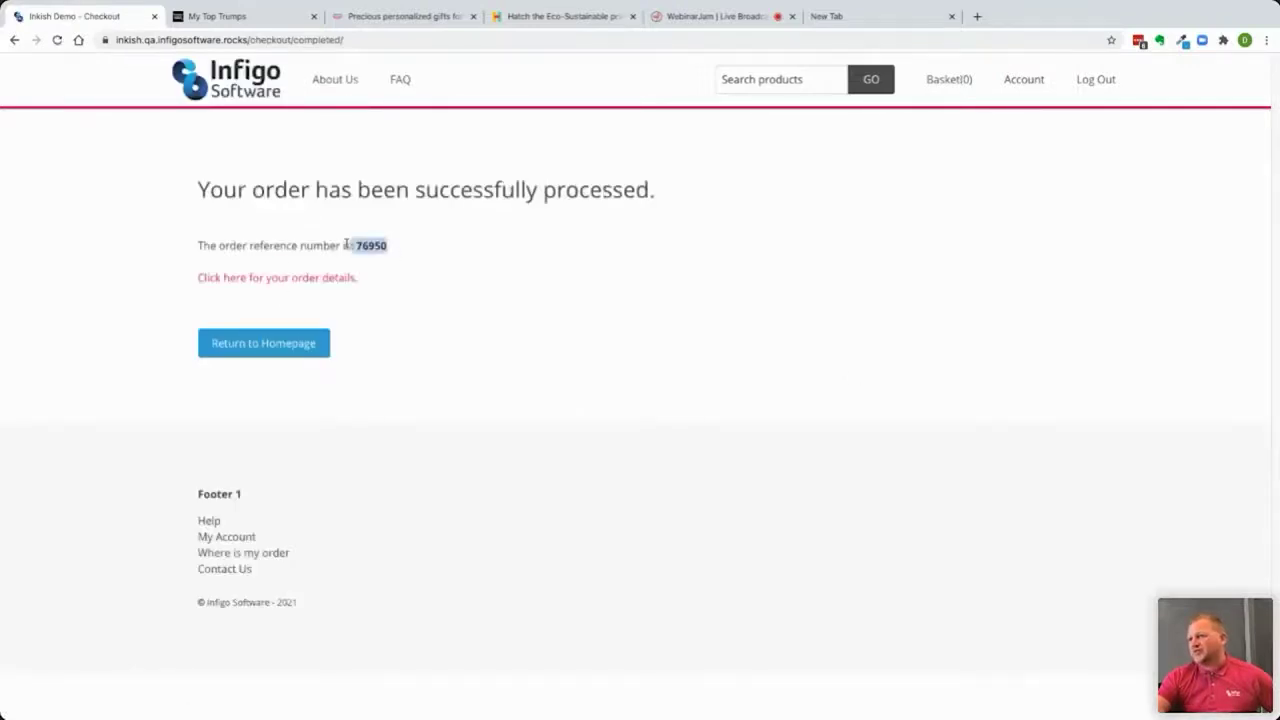
left_click(262, 281)
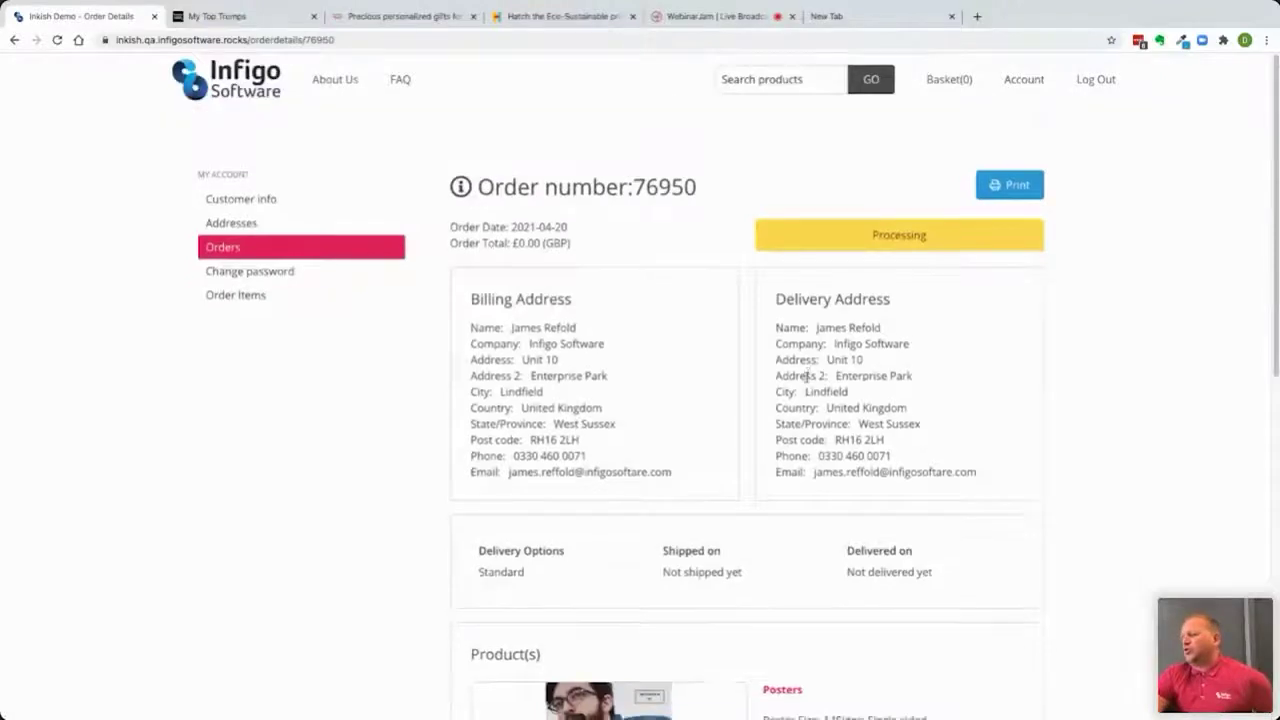
scroll(808, 380, "down", 5)
scroll(803, 384, "up", 7)
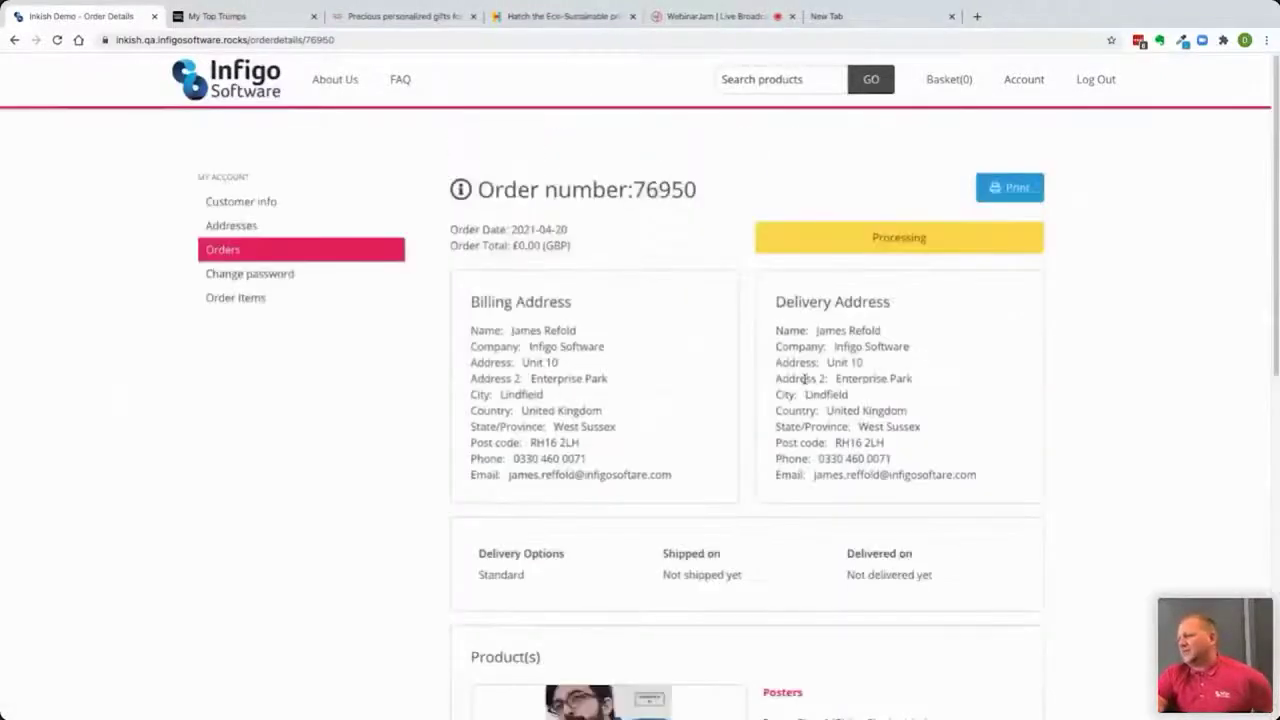
scroll(803, 375, "down", 6)
scroll(804, 379, "up", 8)
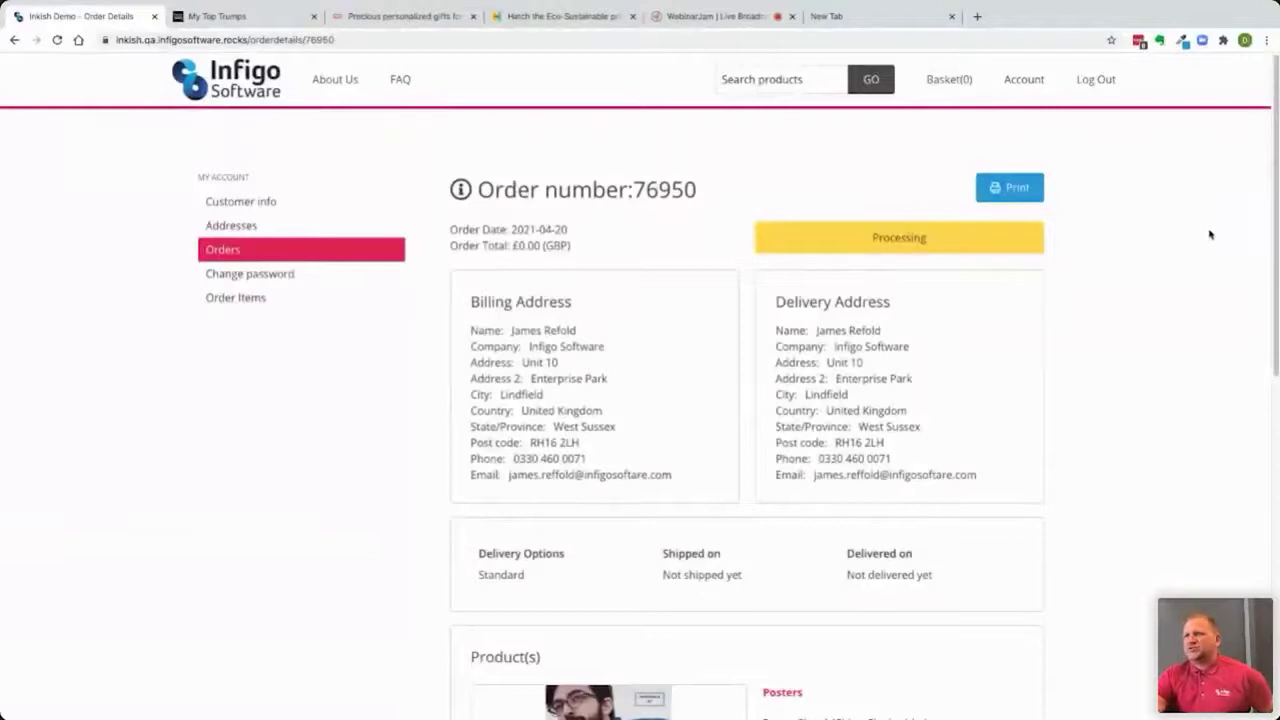
Log out of the impersonated customer's storefront session to return to Catfish Web Administration.
right_click(1098, 79)
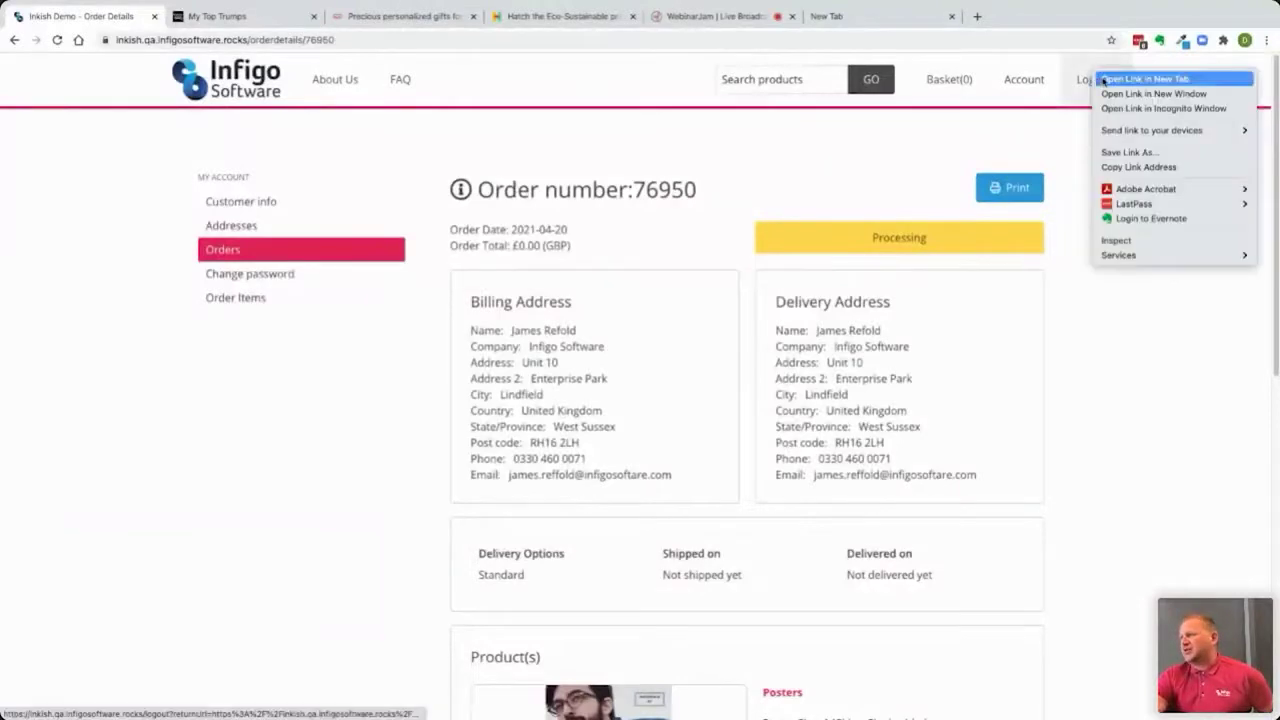
key("Escape")
left_click(1100, 80)
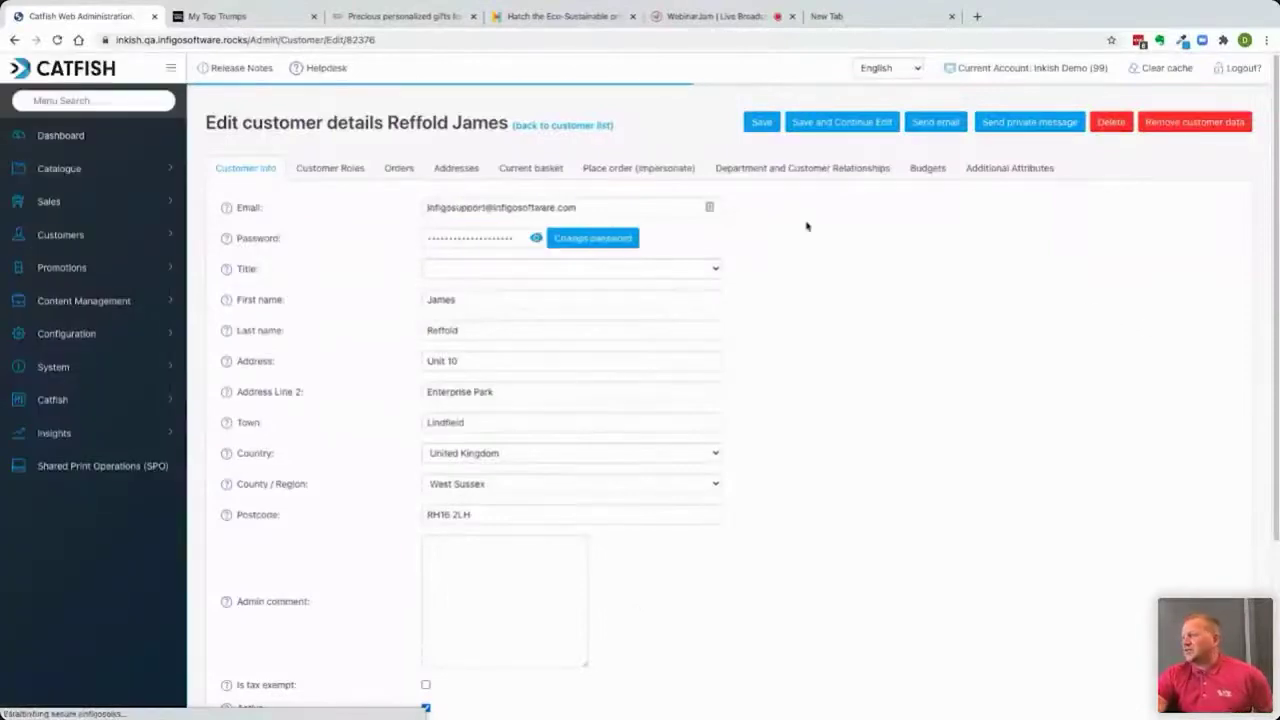
left_click(118, 102)
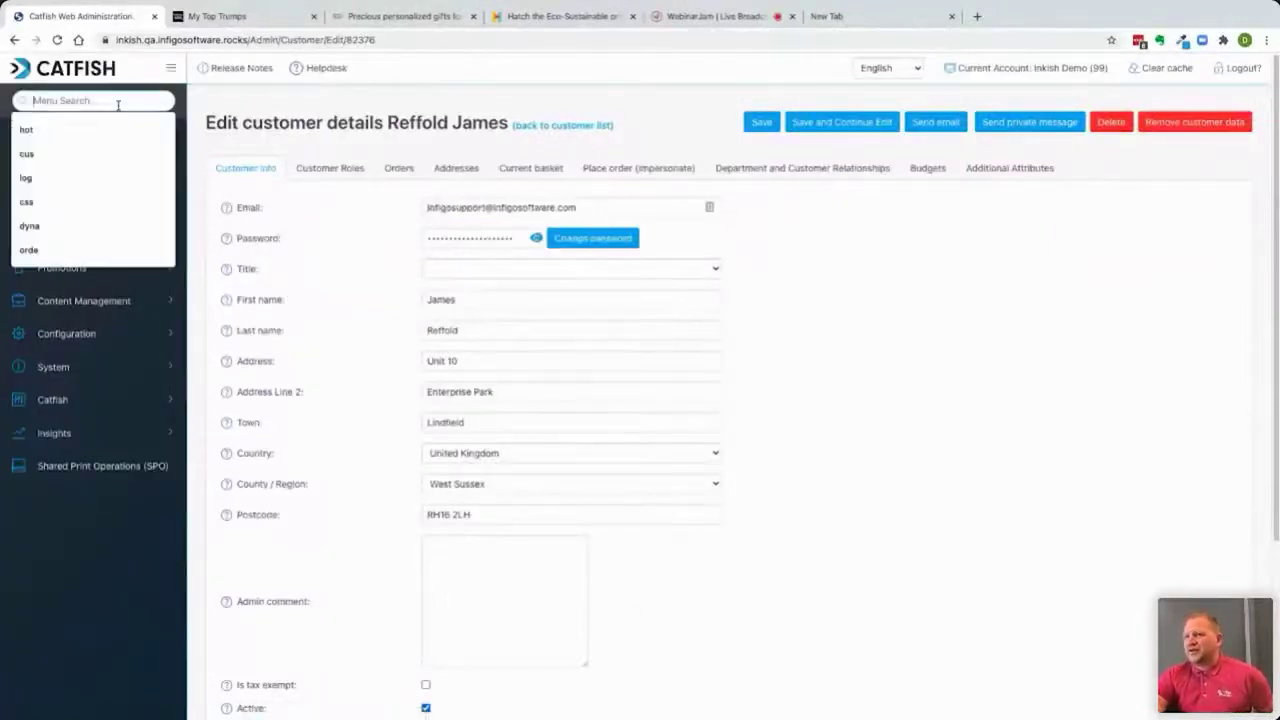
type("p")
key("BackSpace")
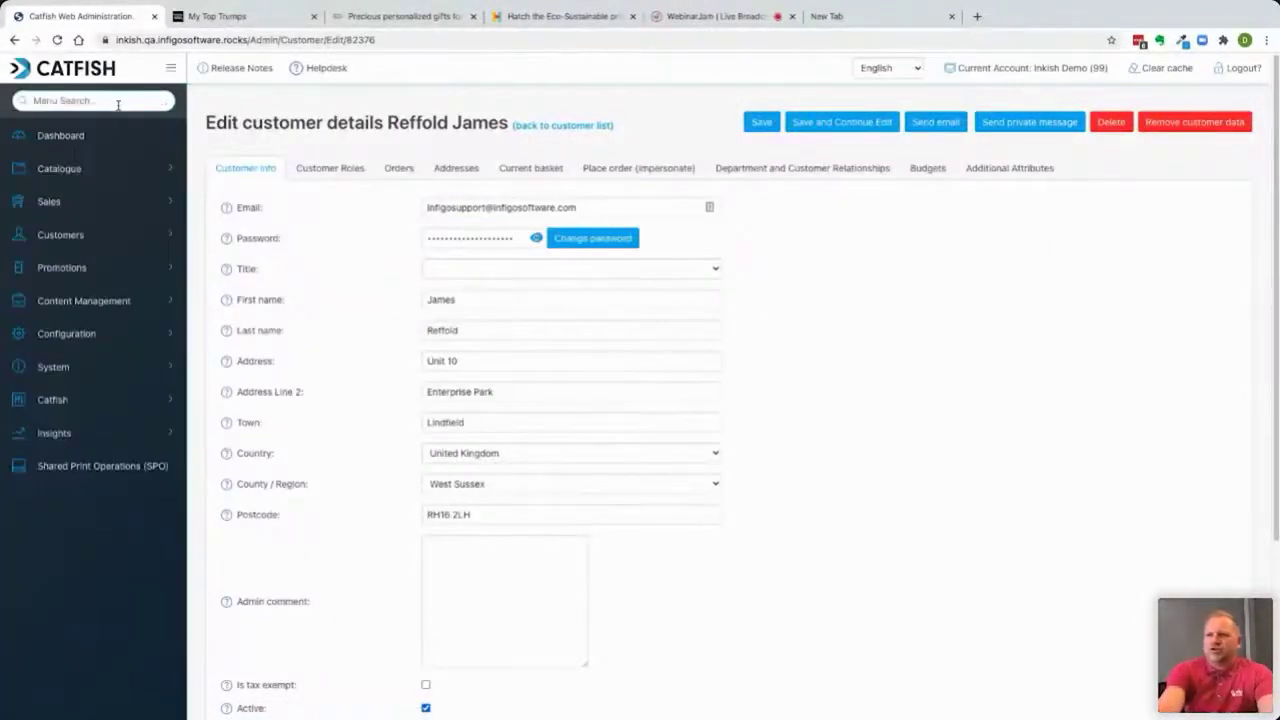
type("cu")
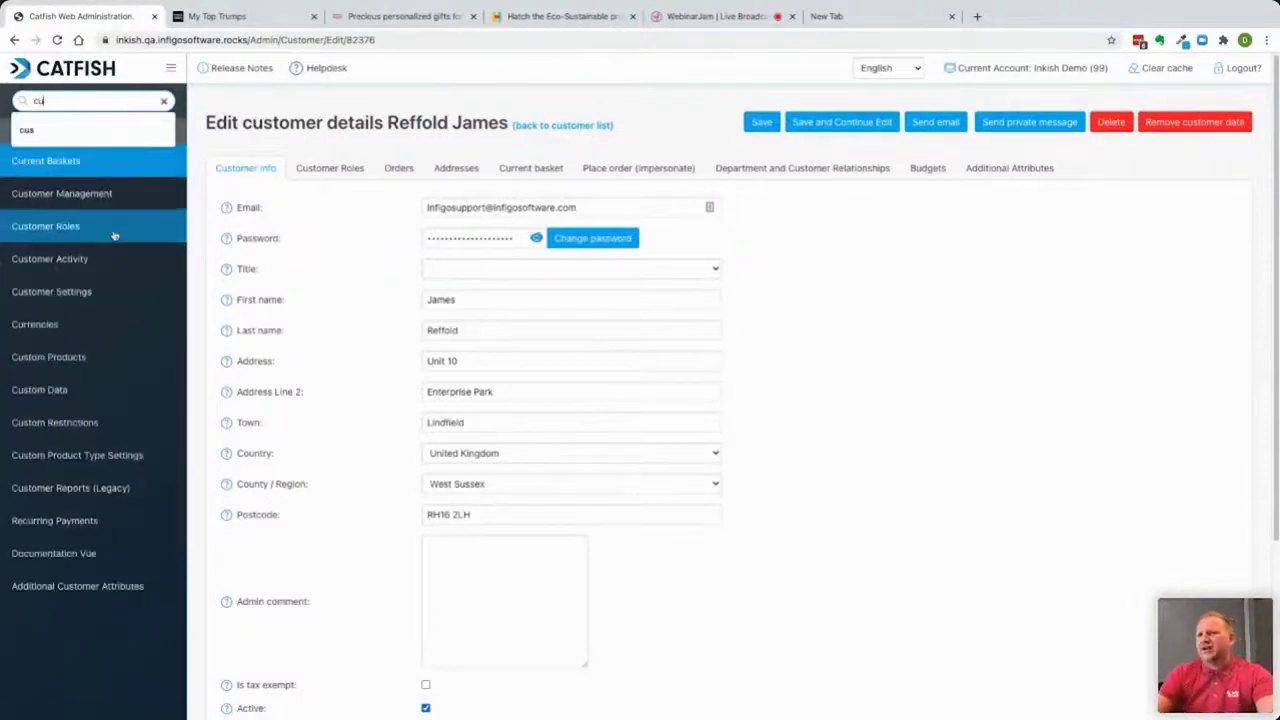
left_click(120, 199)
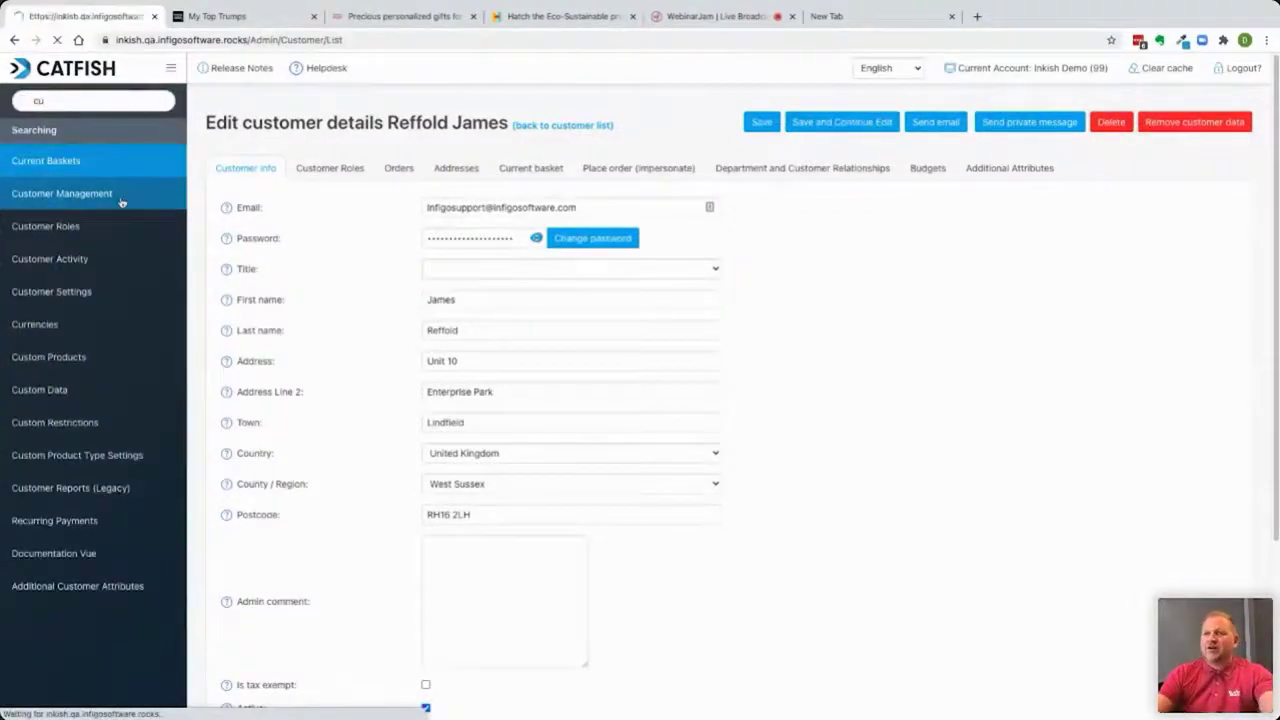
Open product management and expand the Posters product to list its variants.
left_click(87, 101)
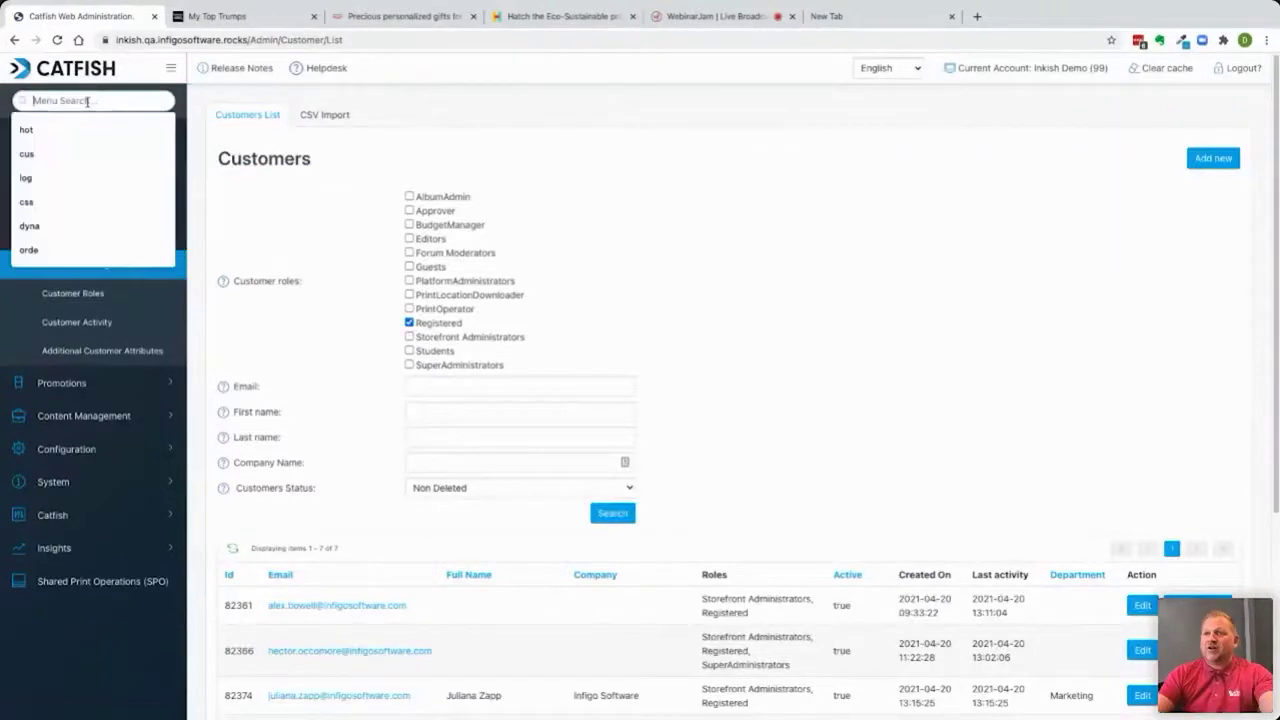
type("pro")
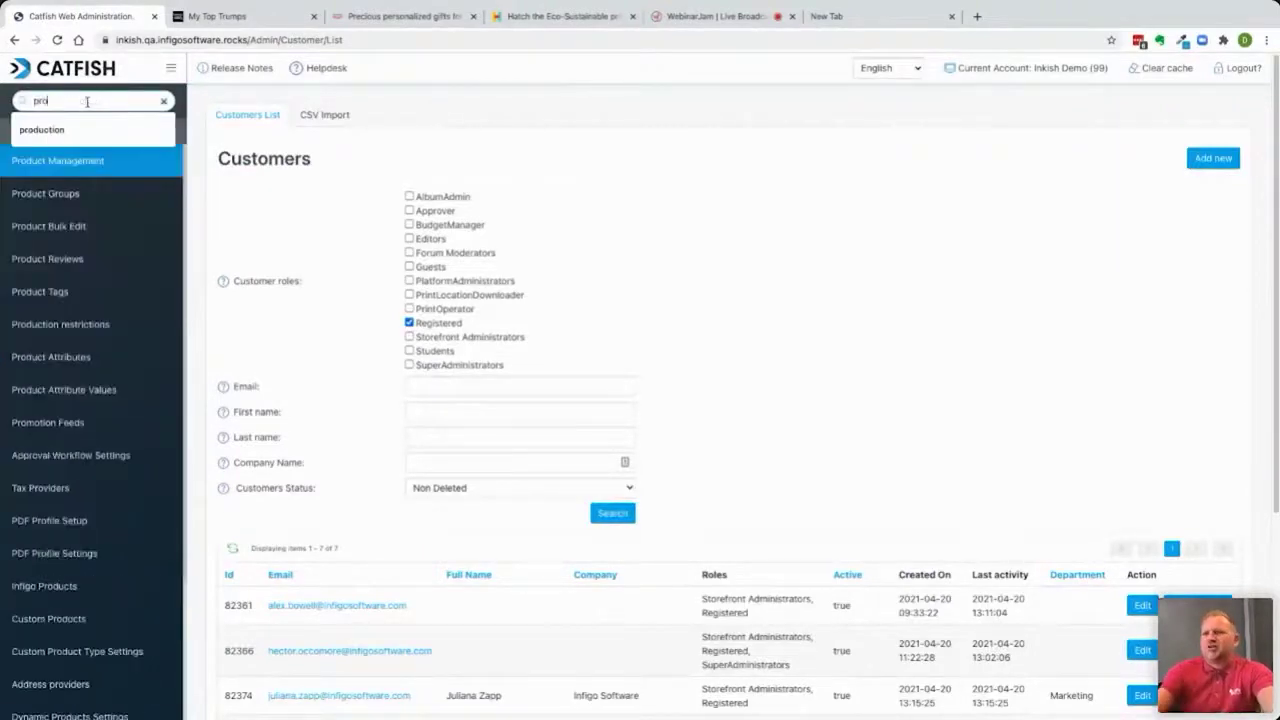
left_click(22, 166)
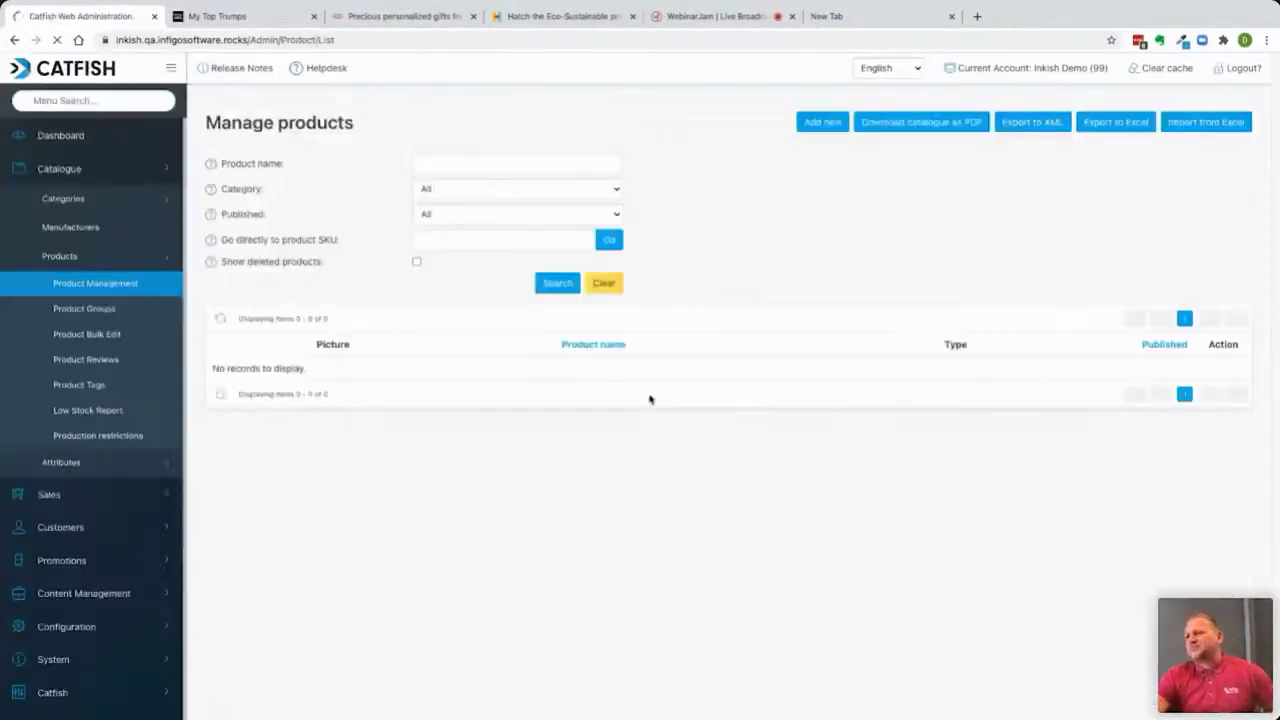
scroll(640, 487, "down", 3)
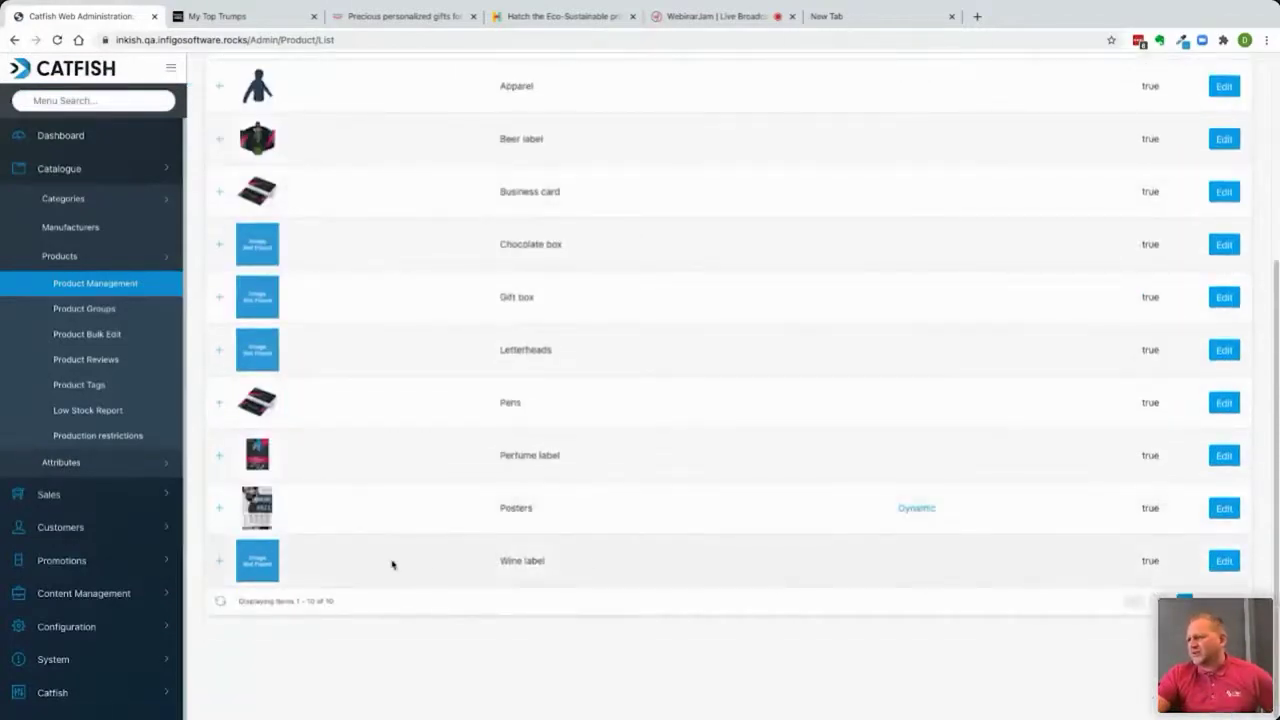
left_click(219, 508)
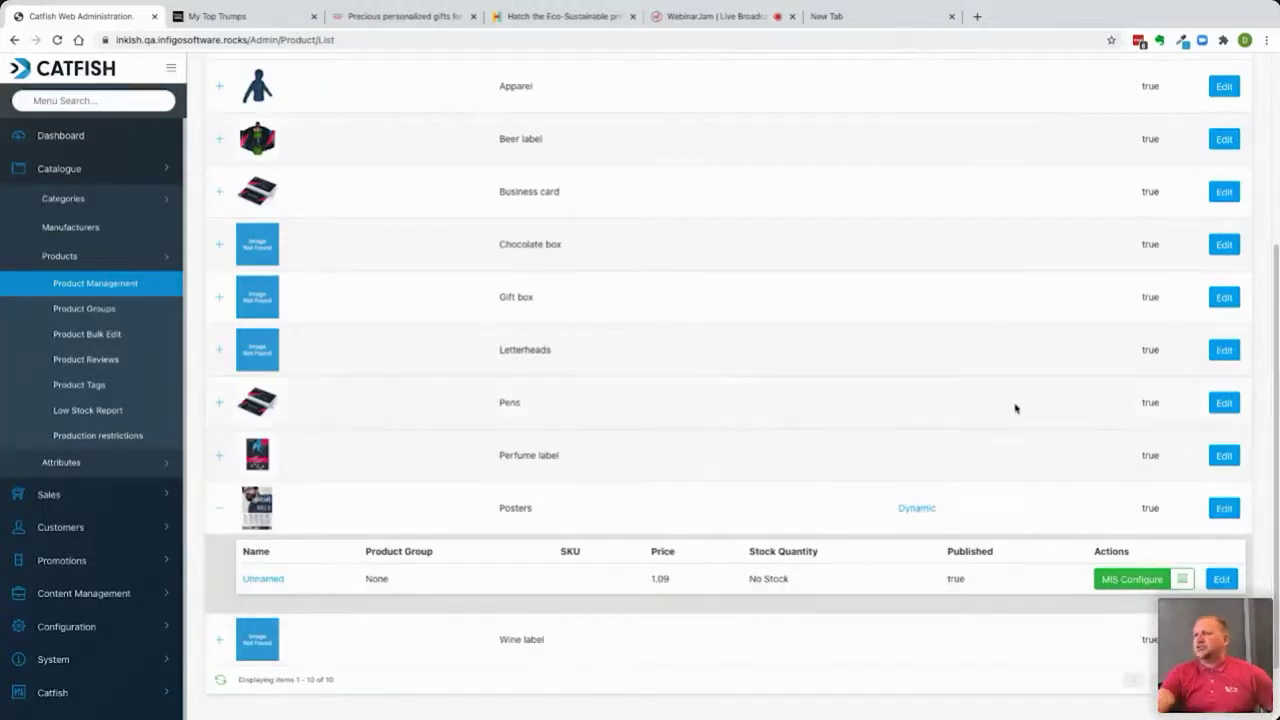
Open the MIS configuration of the Posters variant and examine its MIS plugin and external ID.
left_click(1120, 580)
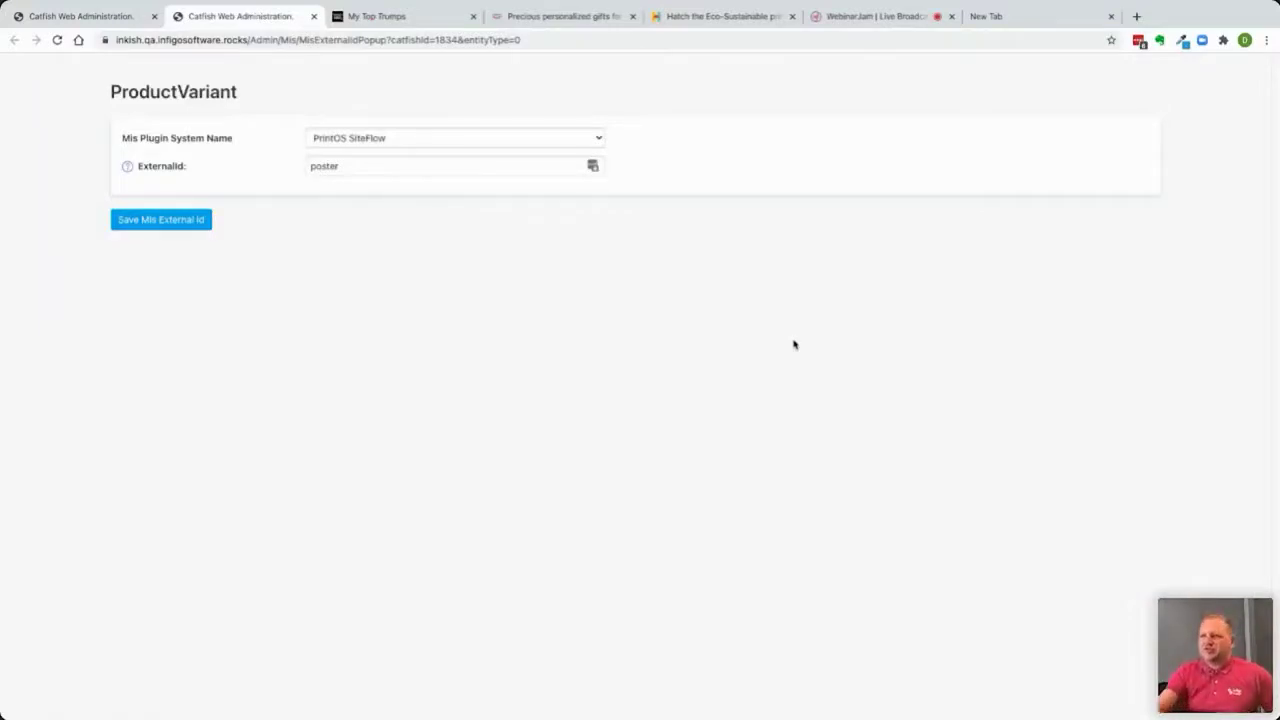
left_click(335, 168)
left_click(395, 143)
left_click(352, 169)
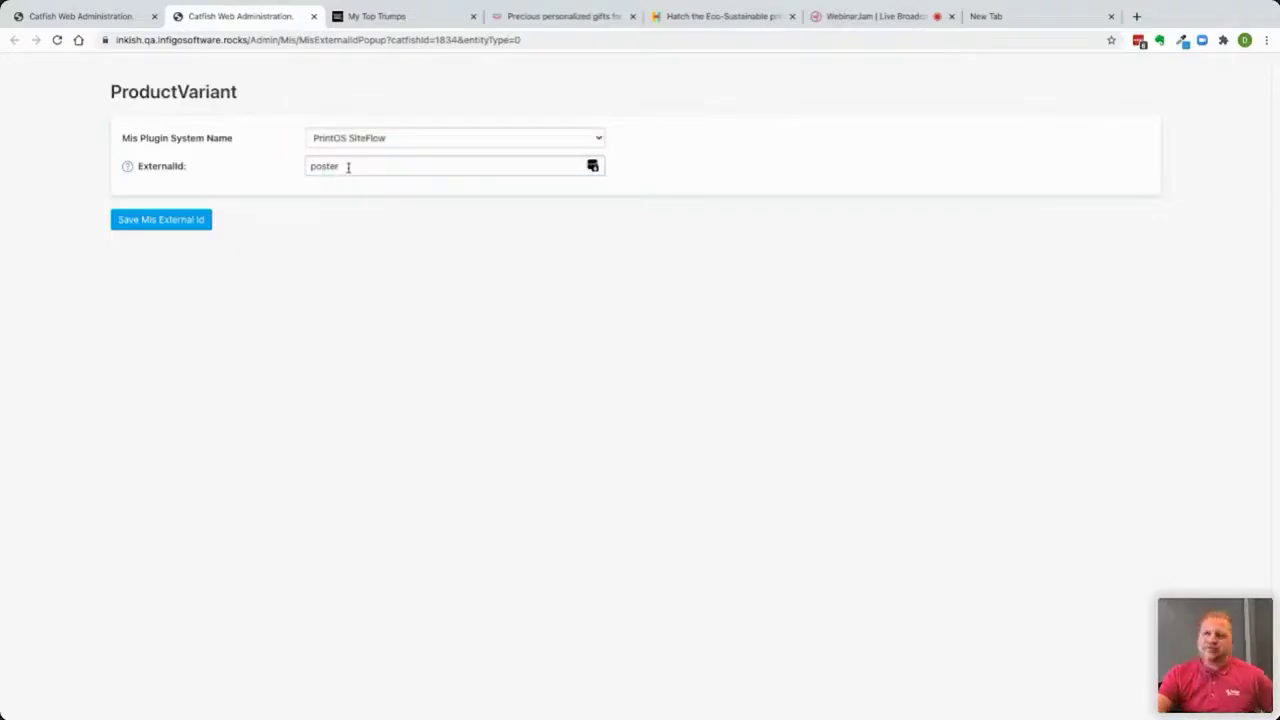
Return to the product administration, open Shared Print Operations and expand the newly placed Posters order.
left_click(97, 22)
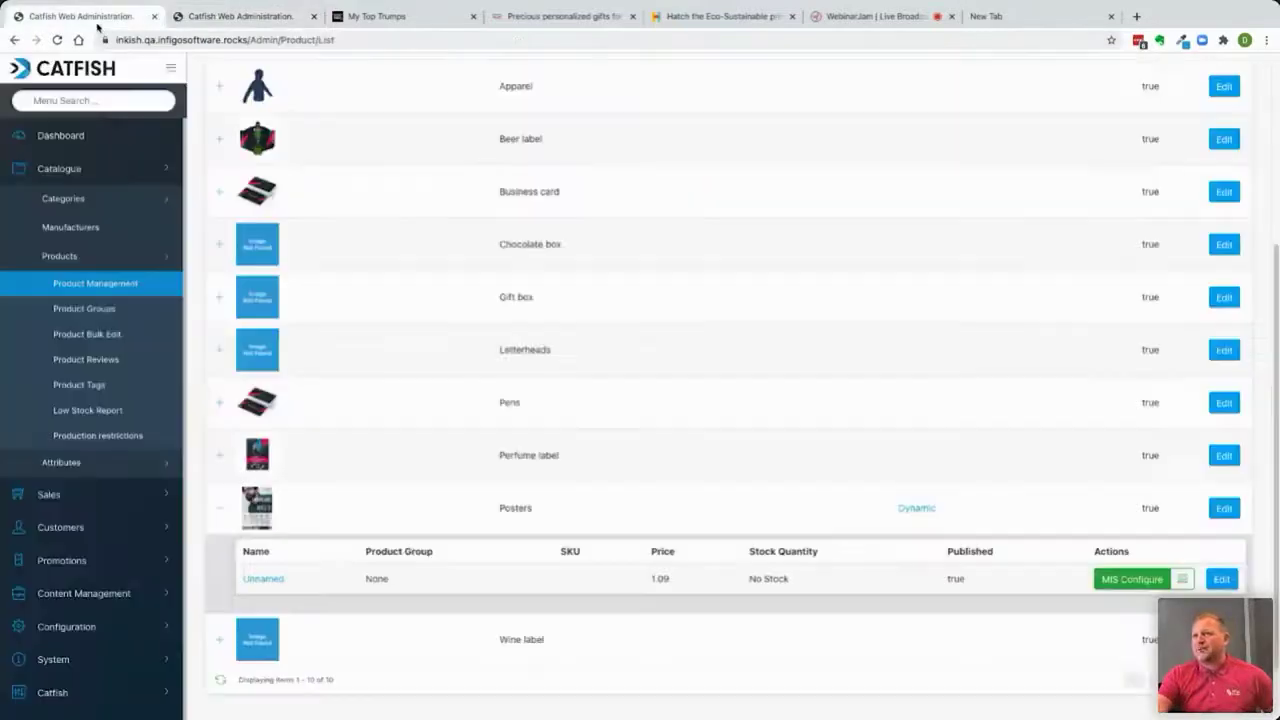
left_click(910, 505)
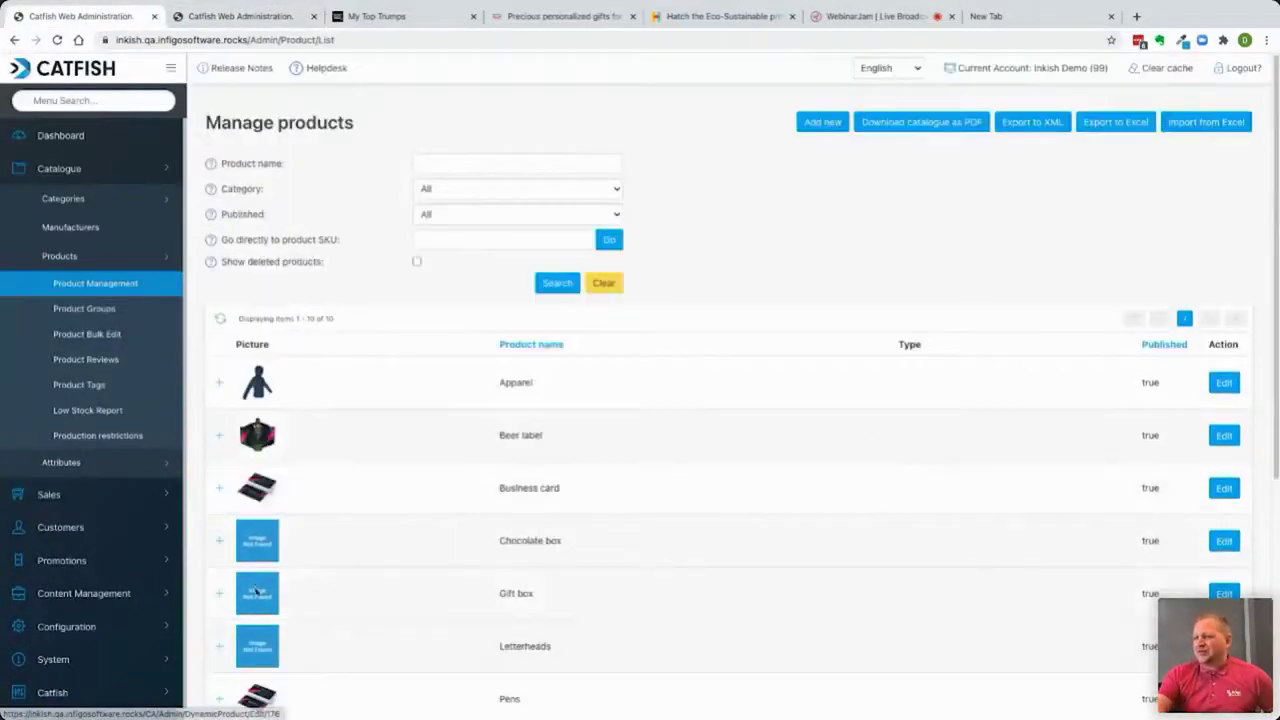
scroll(106, 588, "down", 1)
left_click(130, 702)
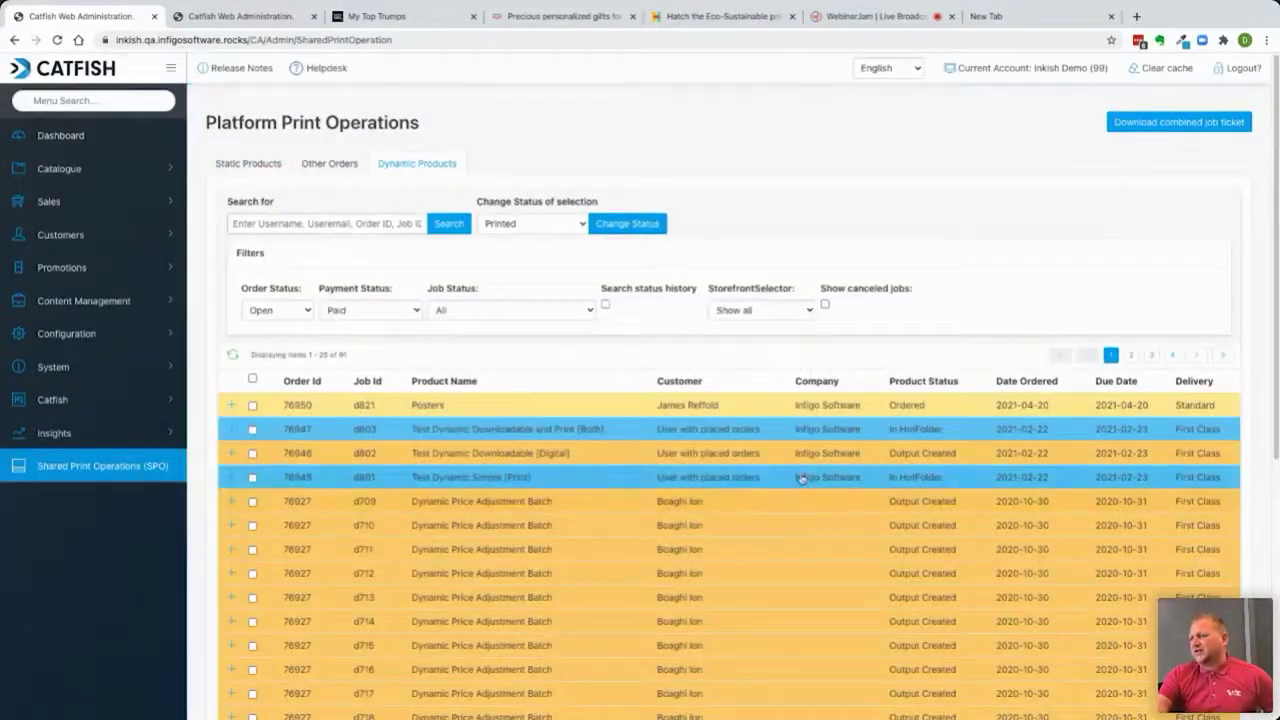
left_click(790, 410)
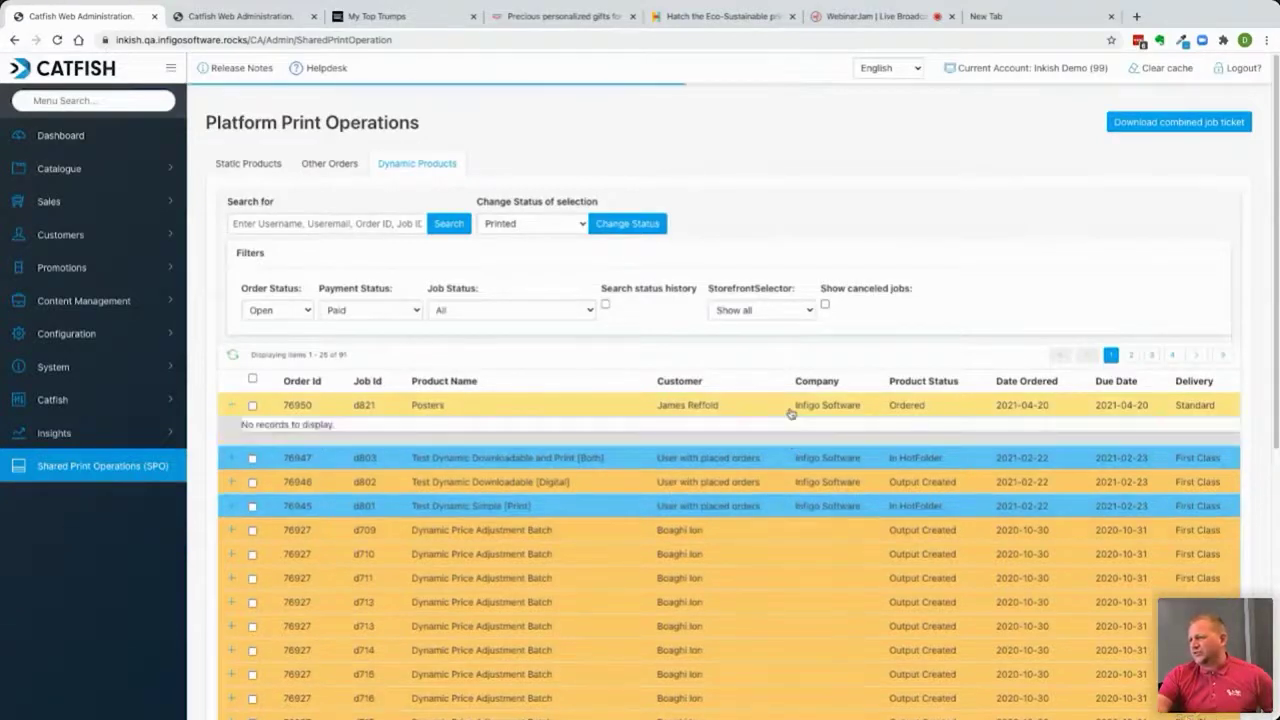
Examine the Posters job's addresses, product, shipping, downloads, hot folder, status and MIS sections.
scroll(918, 523, "down", 4)
scroll(918, 523, "down", 5)
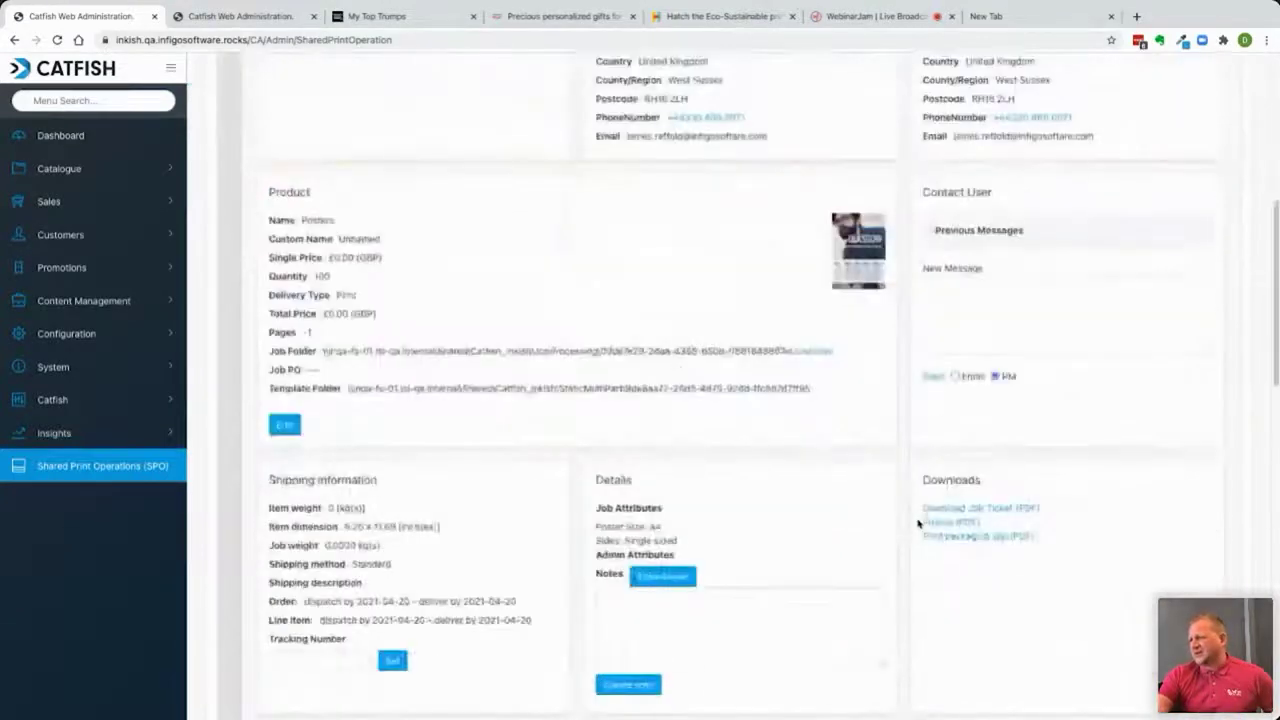
scroll(907, 519, "down", 6)
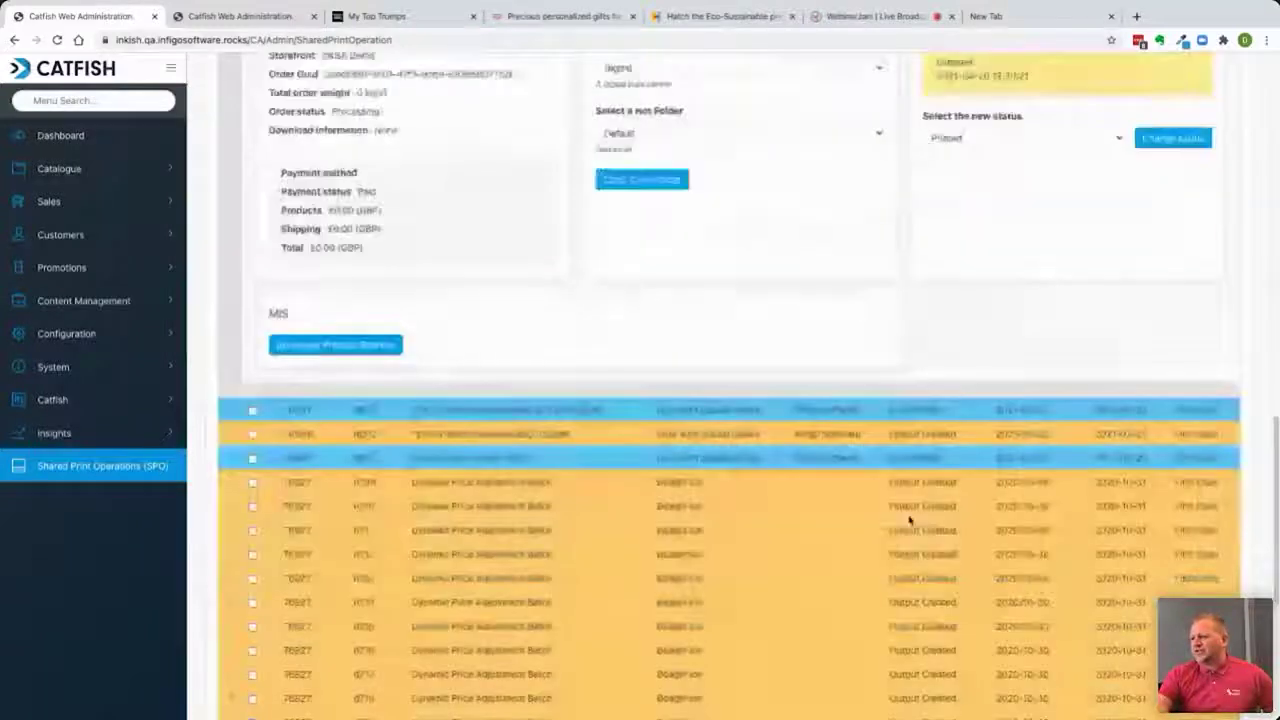
scroll(907, 519, "up", 1)
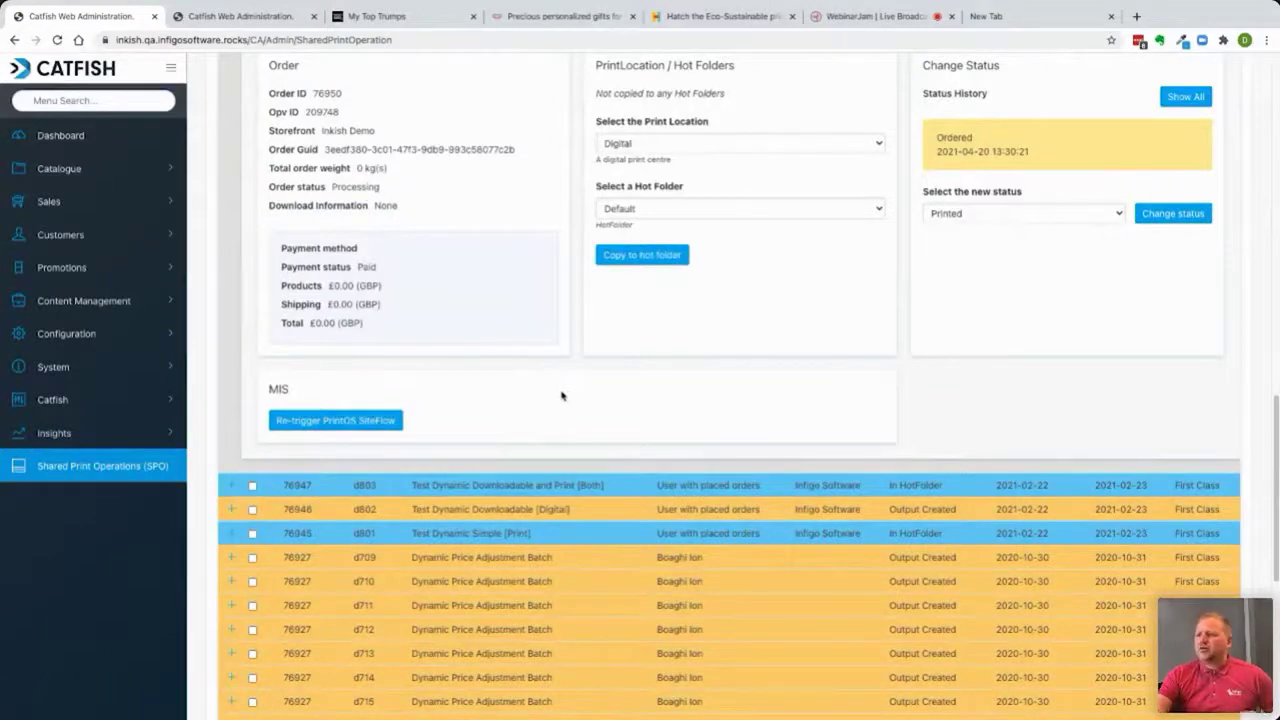
scroll(563, 392, "up", 10)
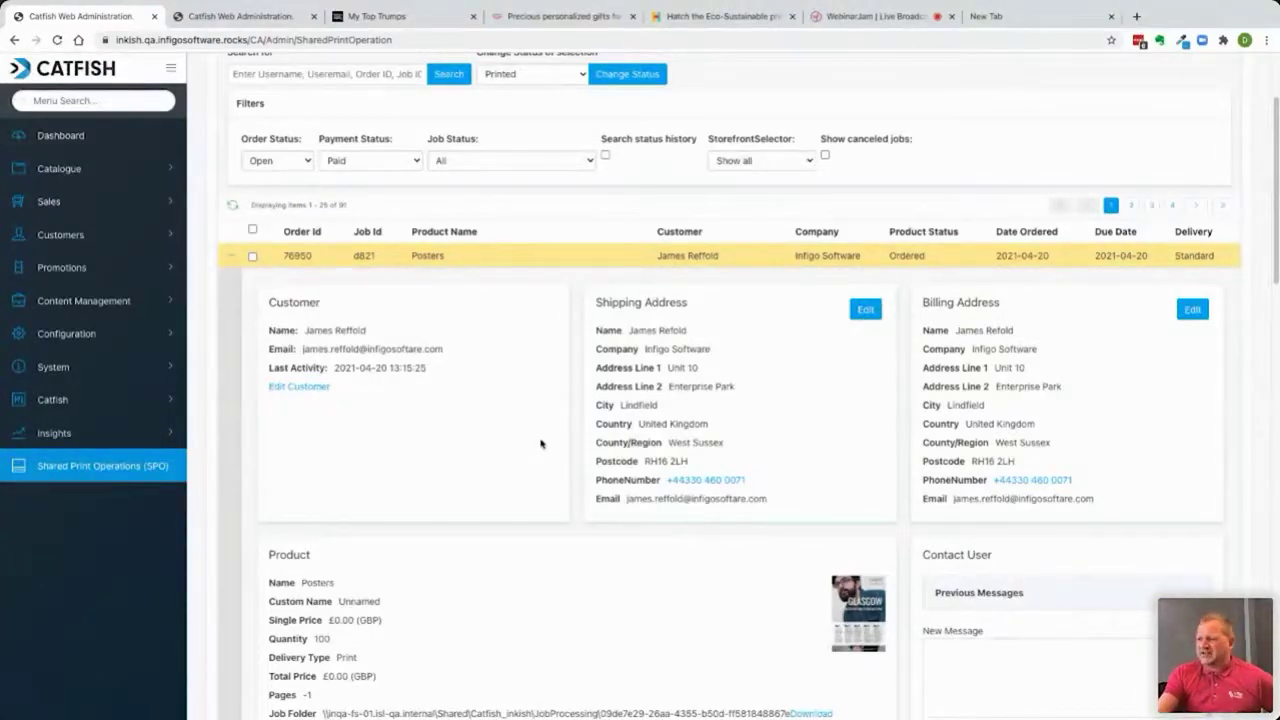
scroll(568, 432, "up", 1)
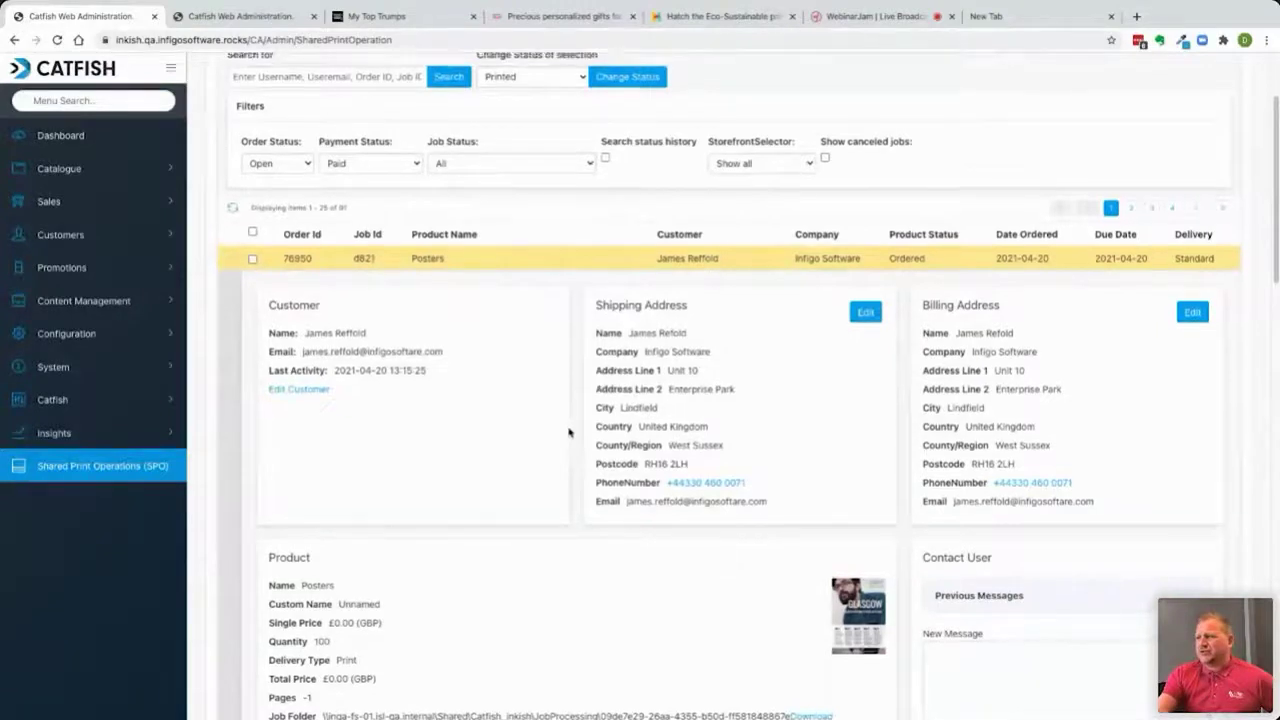
scroll(568, 432, "up", 3)
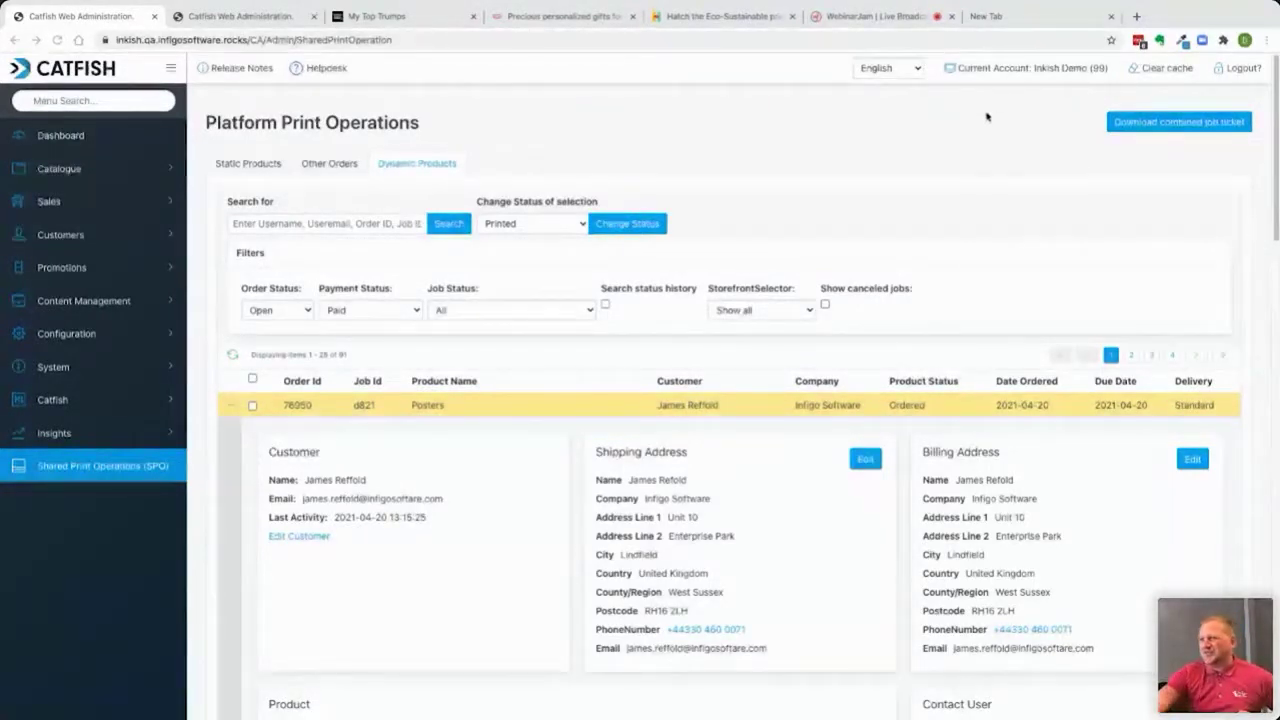
Switch to the WebinarJam live broadcast and stop sharing the screen.
left_click(855, 19)
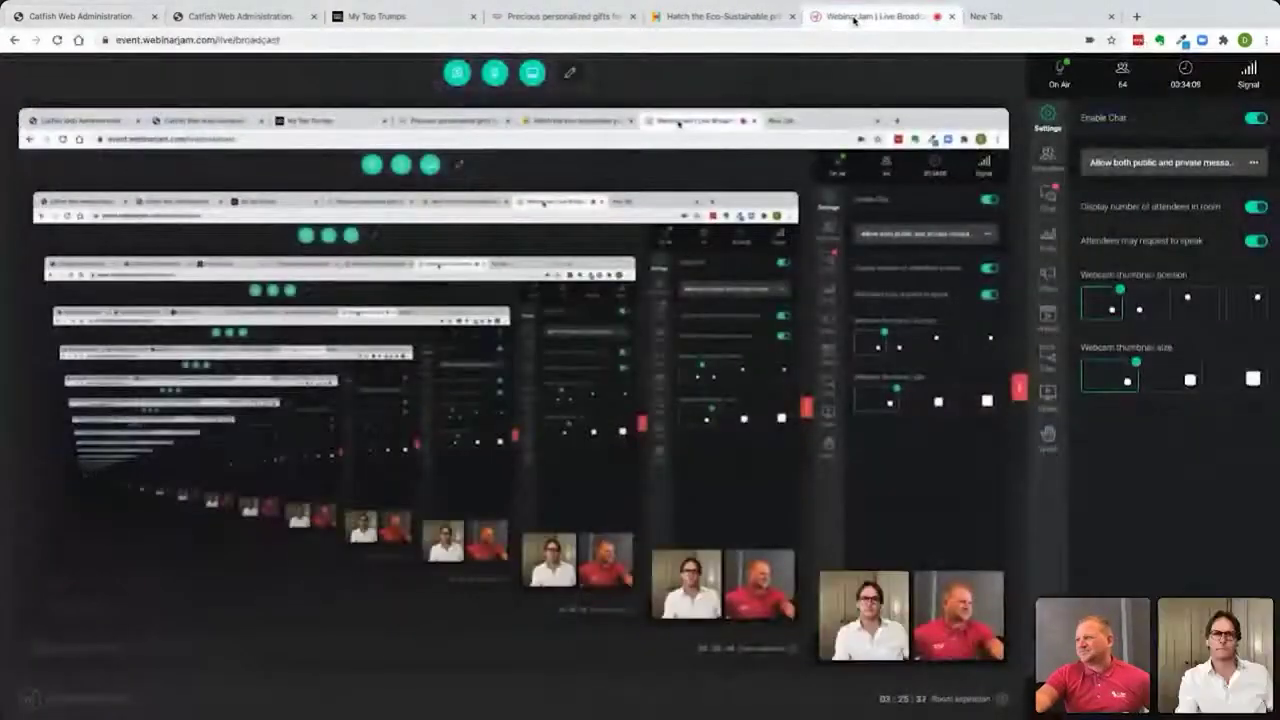
left_click(532, 72)
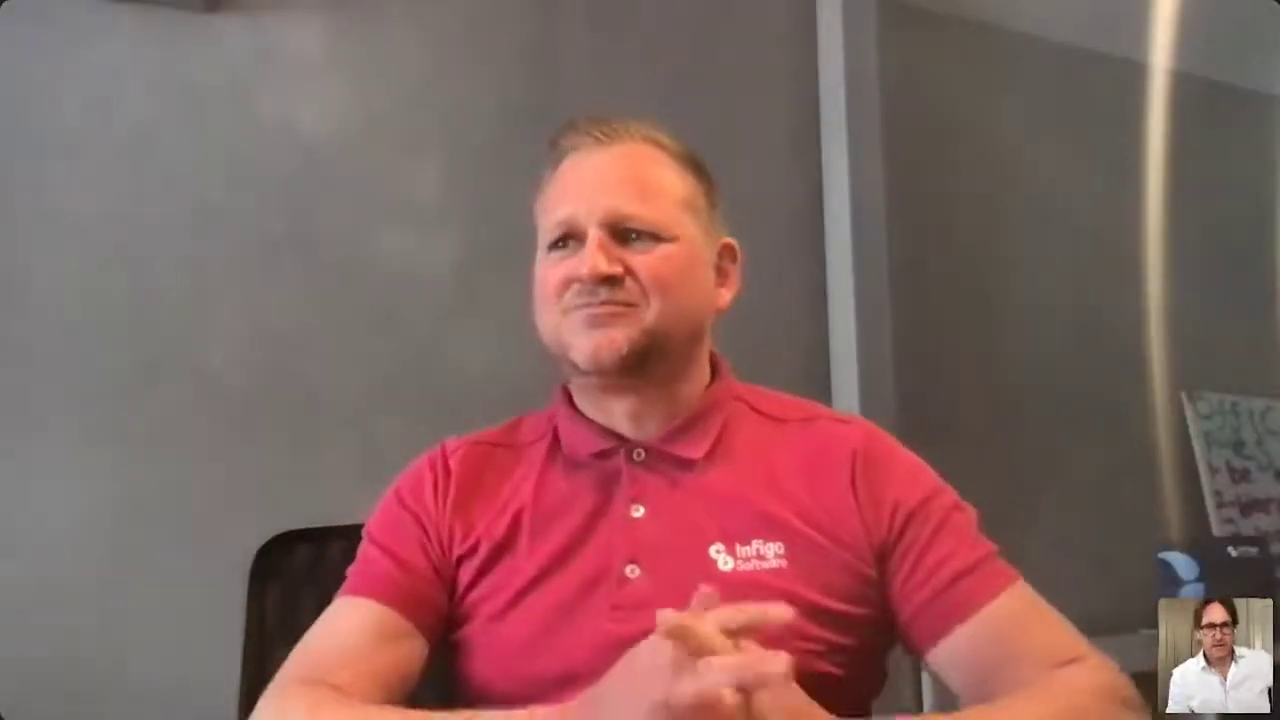